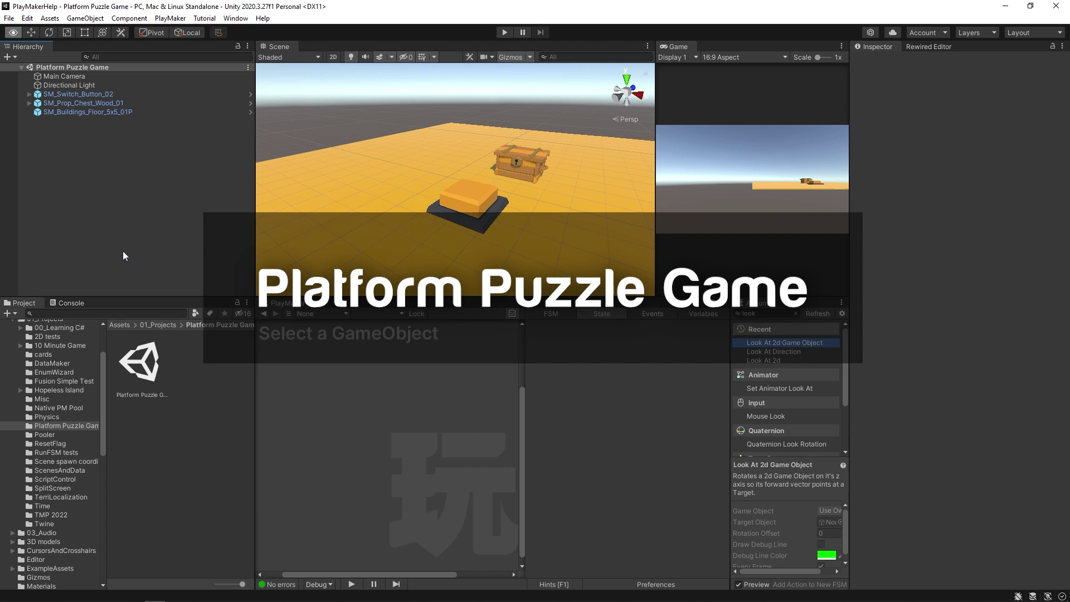
# Step: Duplicate the switch button and move the copy across the floor to about X 8.34, Z 10.33
pyautogui.press('w')
pyautogui.moveTo(476, 148); pyautogui.dragTo(374, 242, button='right')
pyautogui.press('d')
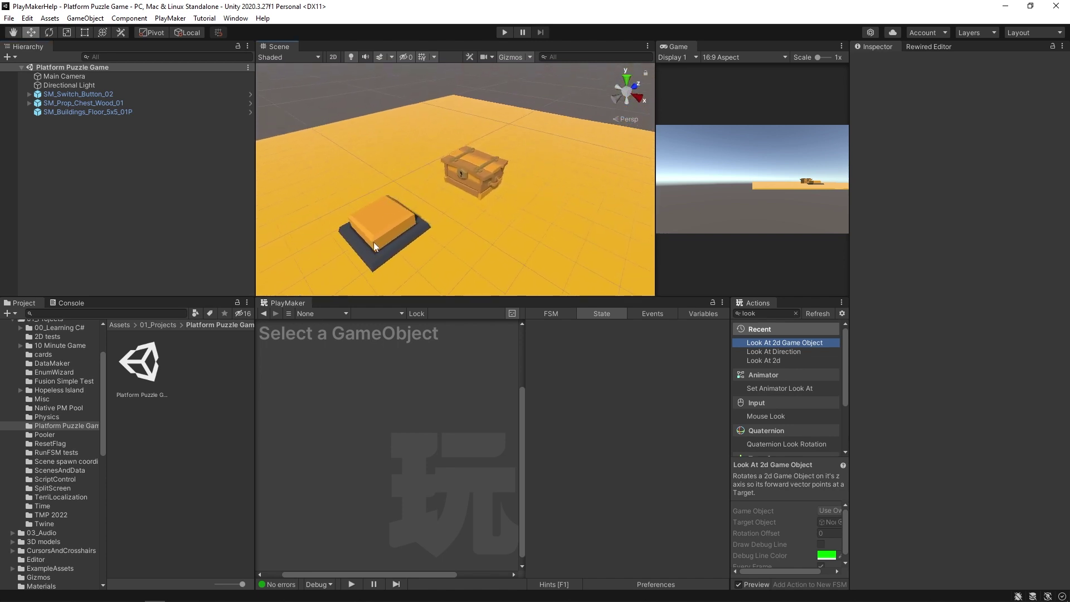
pyautogui.click(375, 231)
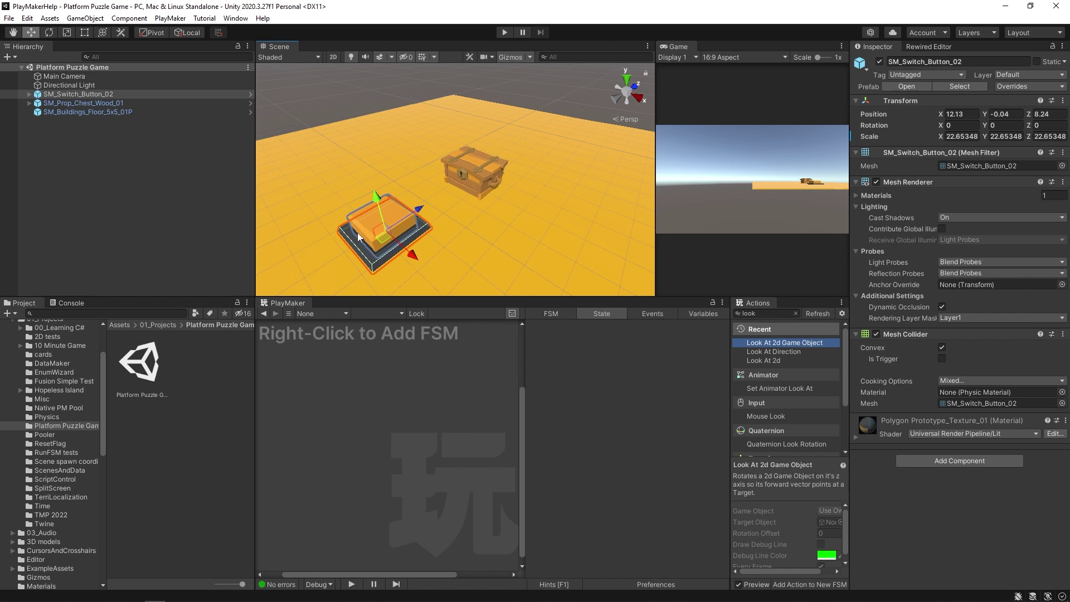
pyautogui.hotkey('ctrl', 'd')
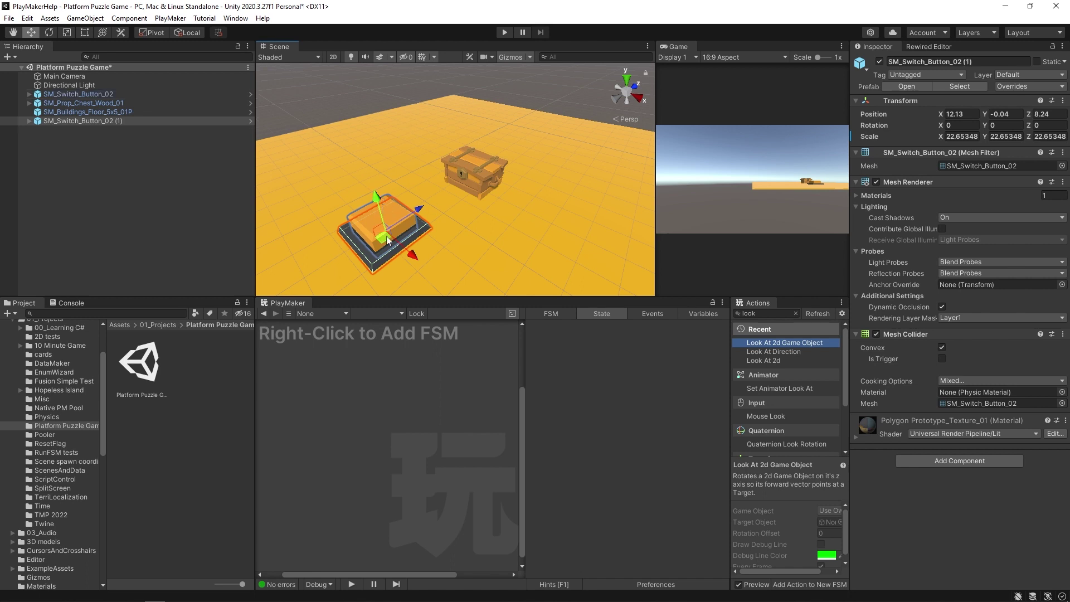
pyautogui.moveTo(384, 240); pyautogui.dragTo(379, 171)
pyautogui.moveTo(407, 235)
pyautogui.mouseDown(button='right')
pyautogui.moveTo(470, 205)
pyautogui.moveTo(406, 239)
pyautogui.mouseUp(button='right')
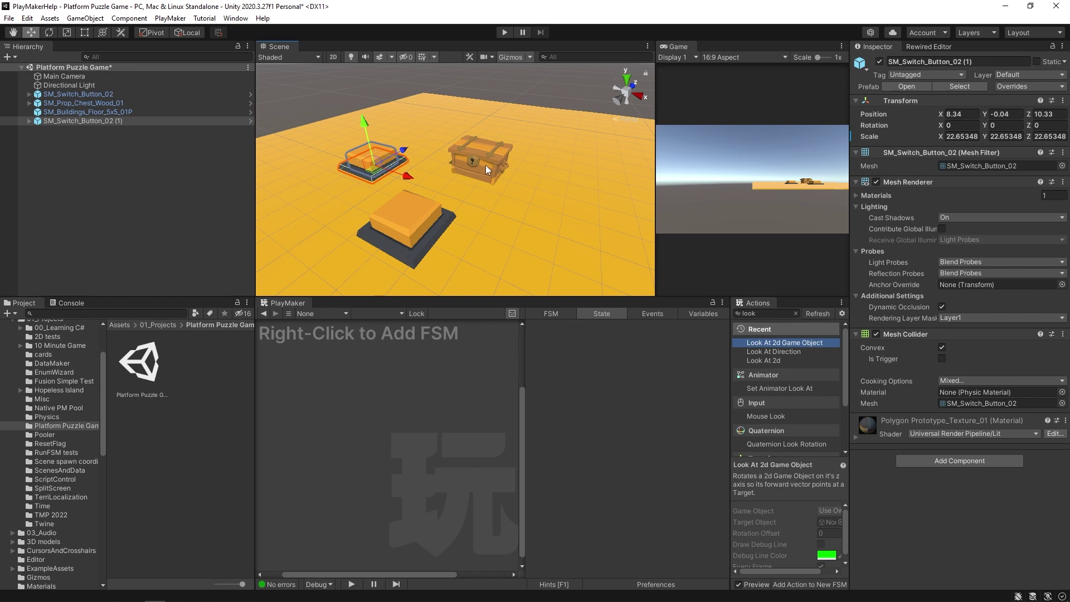
# Step: Delete the duplicated switch button from the scene
pyautogui.click(145, 224)
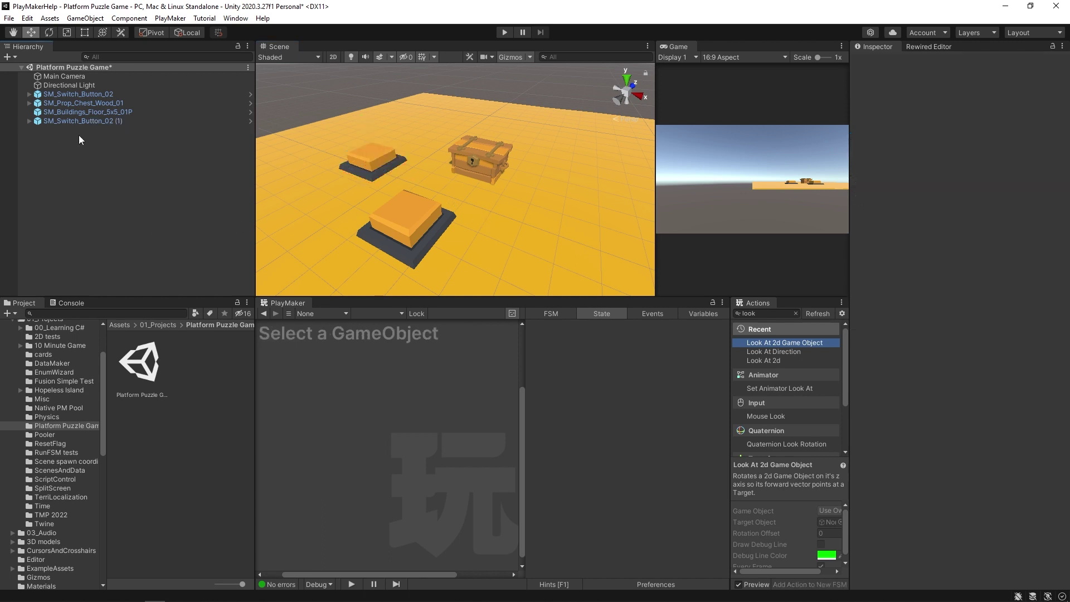
pyautogui.click(82, 122)
pyautogui.press('Delete')
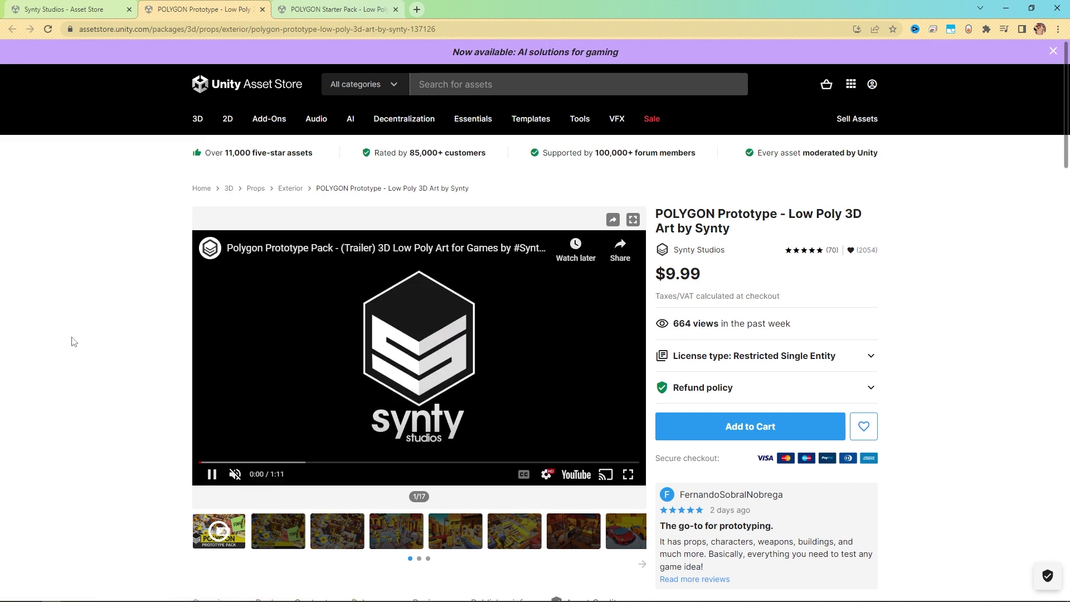
# Step: Switch to the browser and look over the POLYGON Prototype and POLYGON Starter Pack pages on the Unity Asset Store
pyautogui.scroll(-3, 98, 354)
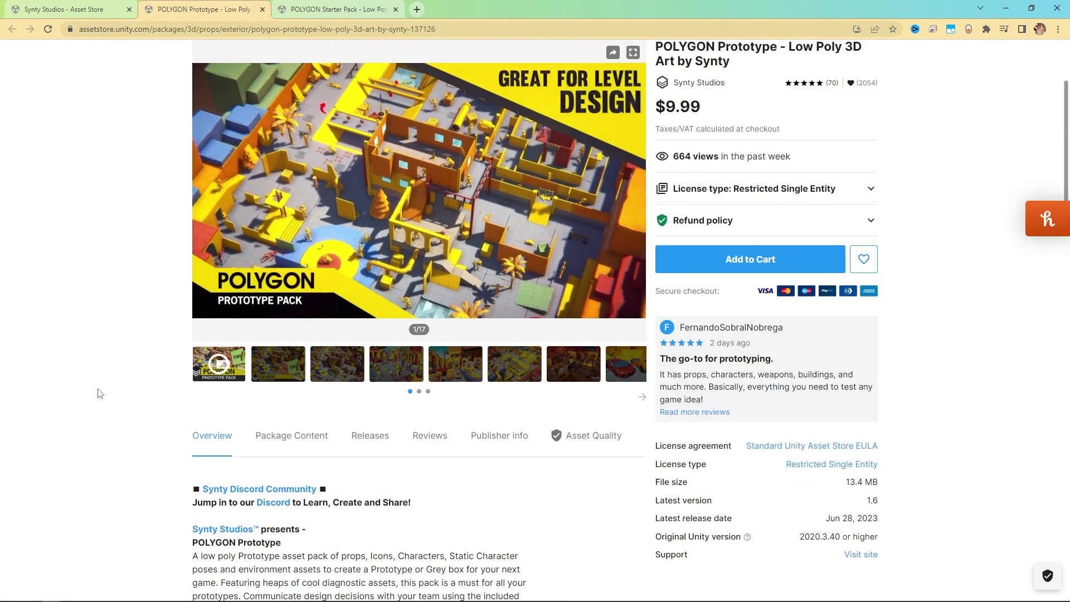
pyautogui.scroll(3, 98, 395)
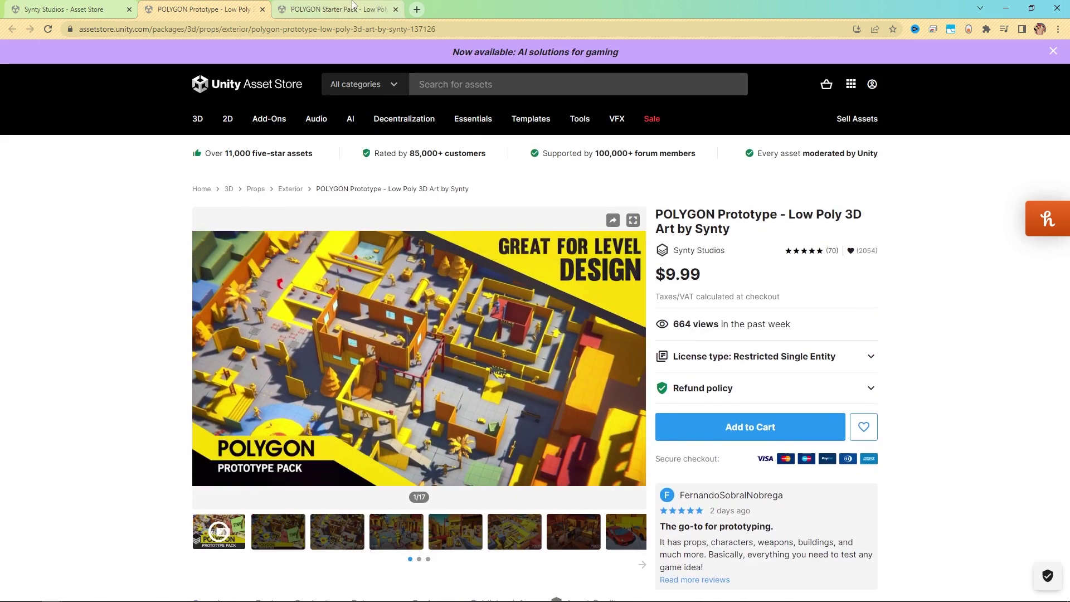
pyautogui.hotkey('ctrl', 'Tab')
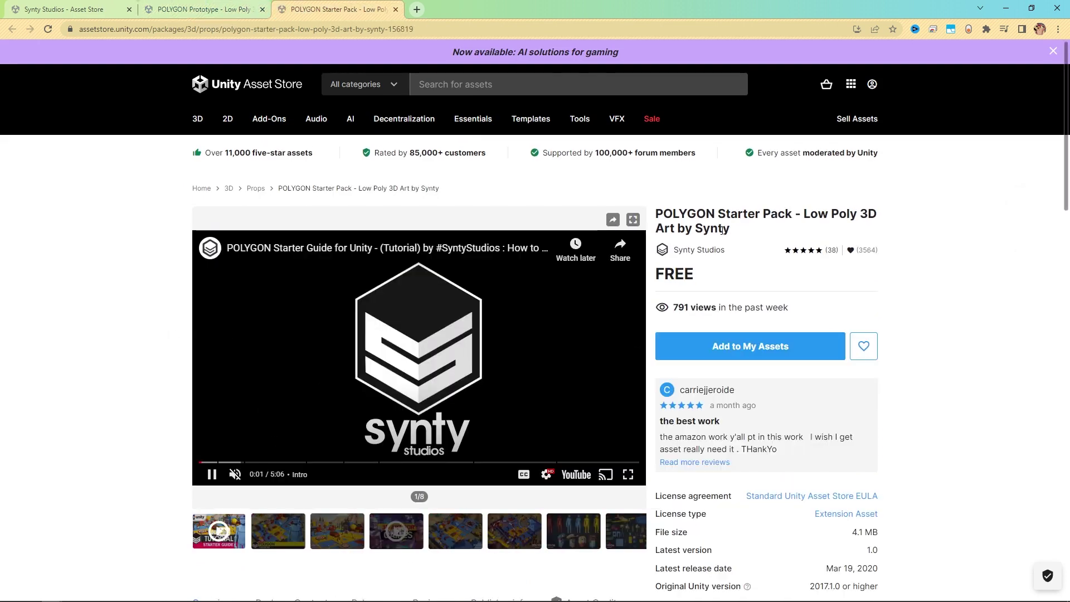
pyautogui.click(284, 529)
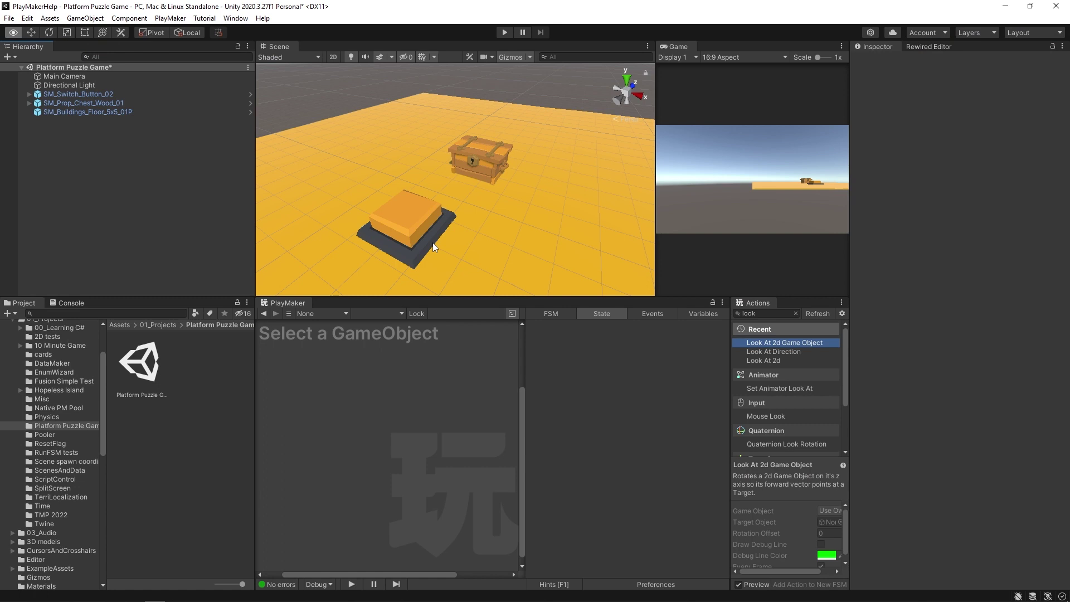
# Step: Switch back to Unity, add a 3D cube to the scene and raise it to about Y 0.34
pyautogui.rightClick(121, 170)
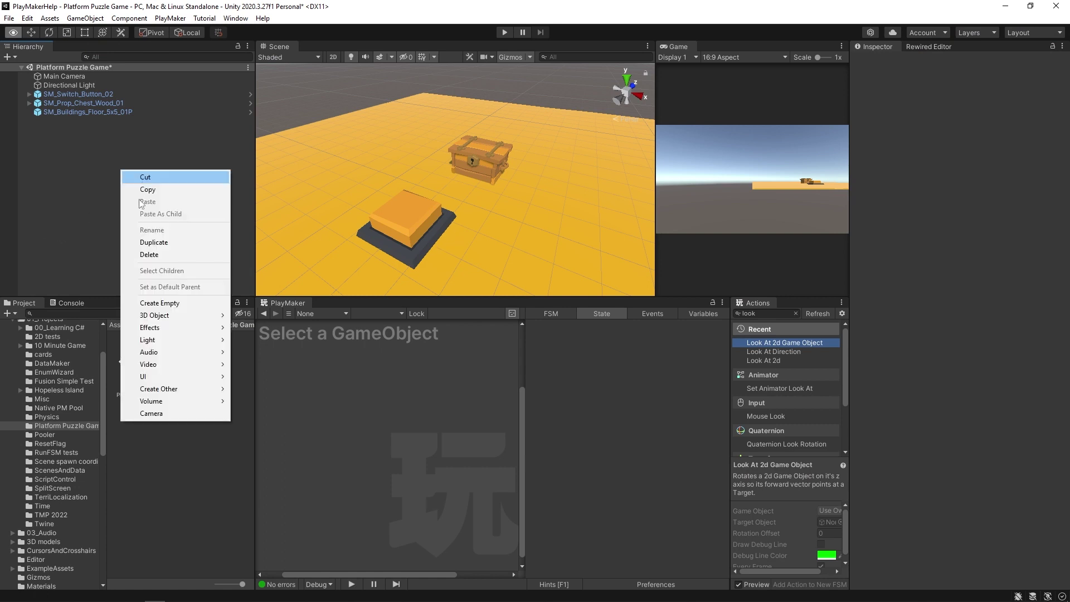
pyautogui.moveTo(167, 316)
pyautogui.click(300, 319)
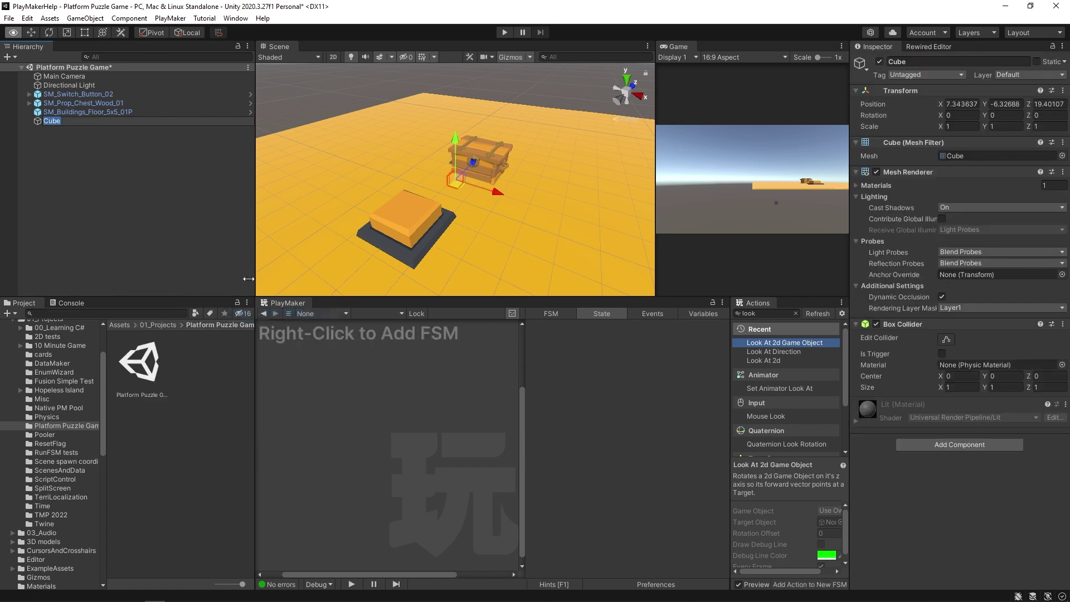
pyautogui.moveTo(458, 137); pyautogui.dragTo(463, 40)
# Step: Set the cube's scale to 10 in X and Z and move it to about X 9.15, Z 10.22
pyautogui.click(962, 124)
pyautogui.write('10')
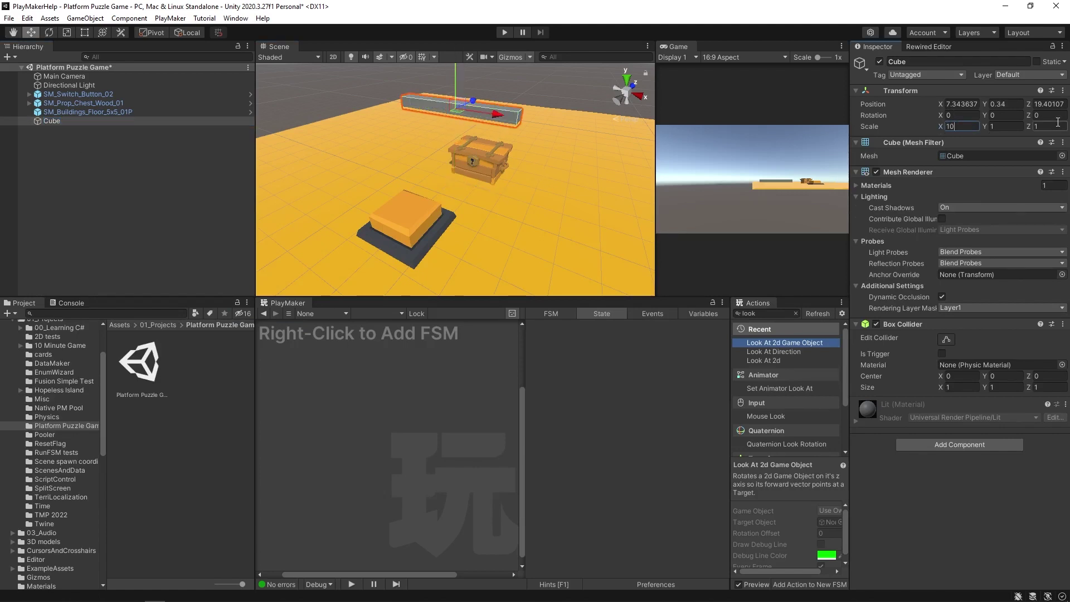
pyautogui.press('Tab')
pyautogui.press('Tab')
pyautogui.write('10')
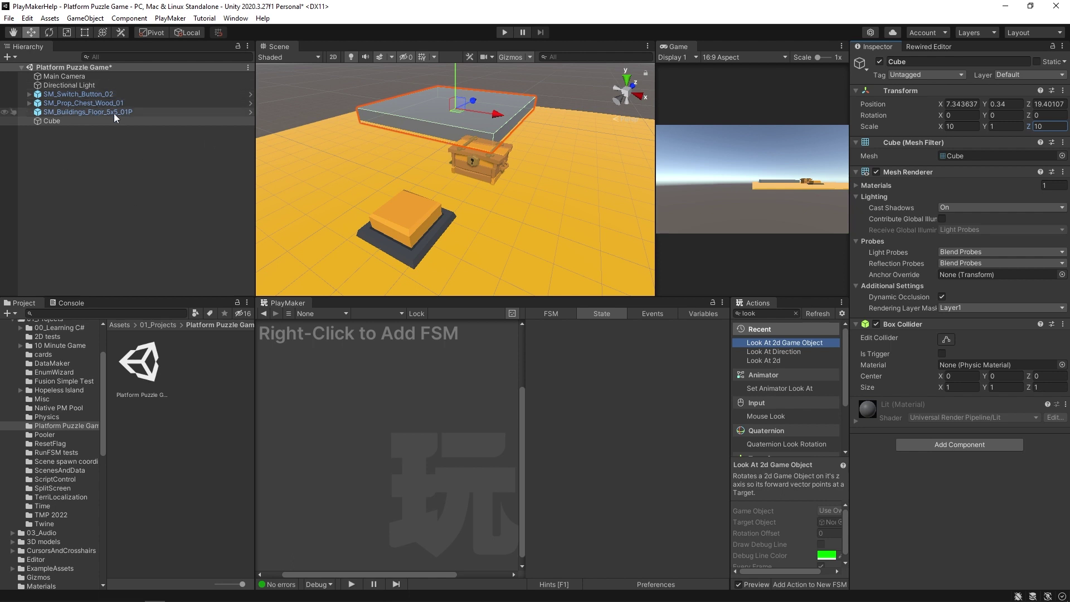
pyautogui.moveTo(472, 109); pyautogui.dragTo(384, 177)
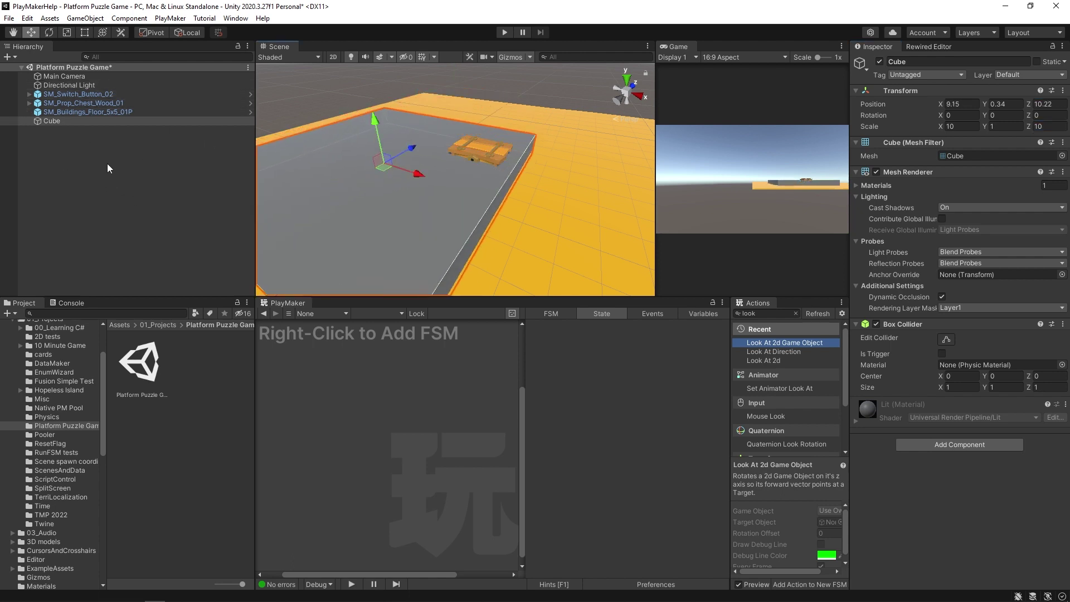
# Step: Add a second cube and place it beside the flat slab at about X 15.29, Y 0.28, Z 11.14
pyautogui.rightClick(107, 163)
pyautogui.moveTo(158, 309)
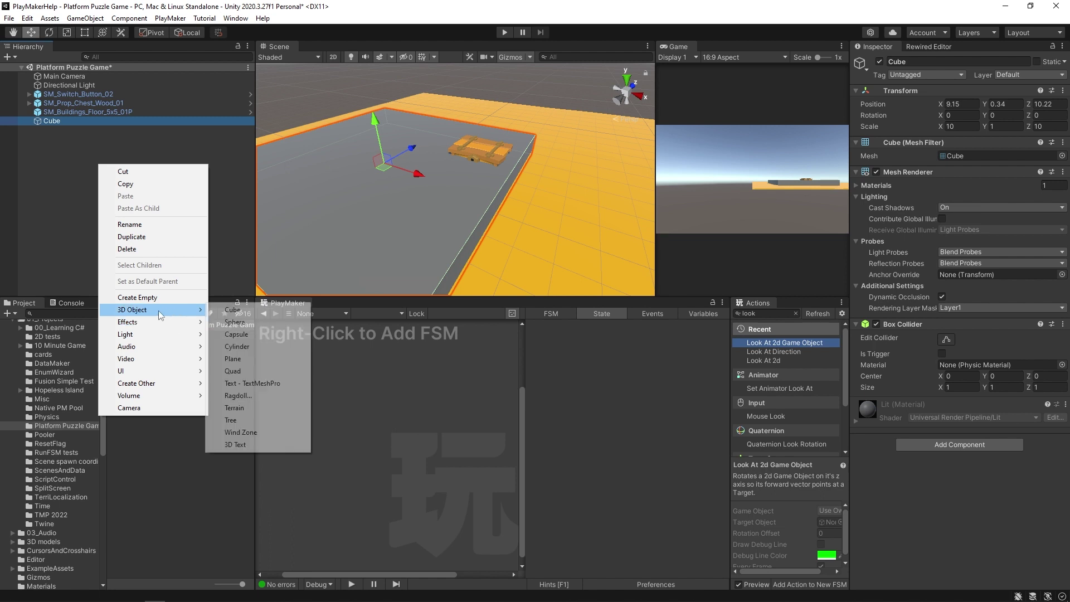
pyautogui.click(233, 310)
pyautogui.moveTo(452, 137); pyautogui.dragTo(450, 77)
pyautogui.moveTo(457, 118); pyautogui.dragTo(551, 233)
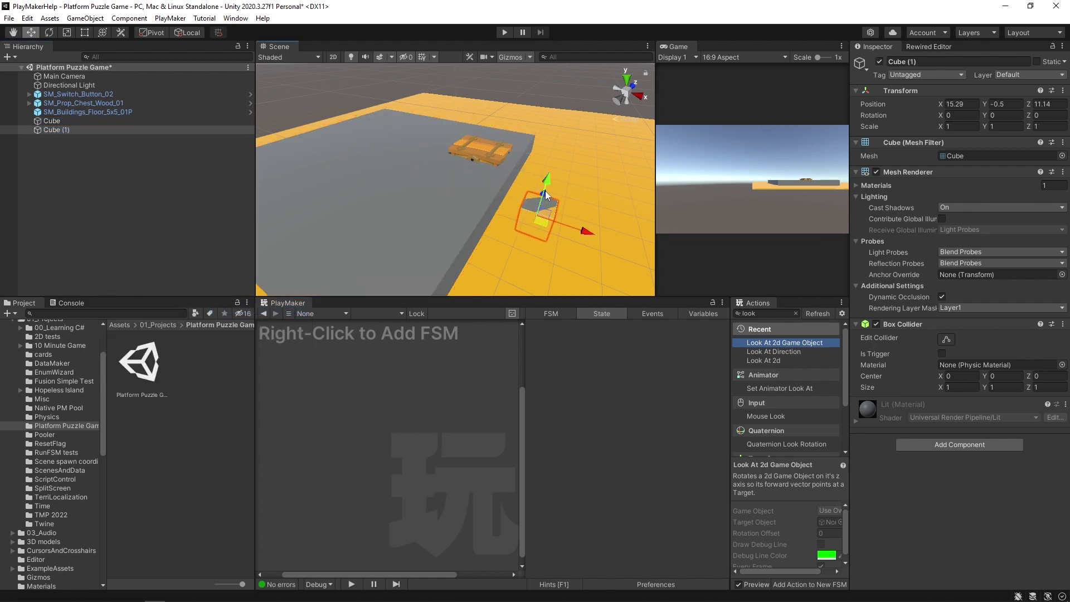
pyautogui.moveTo(548, 183); pyautogui.dragTo(556, 157)
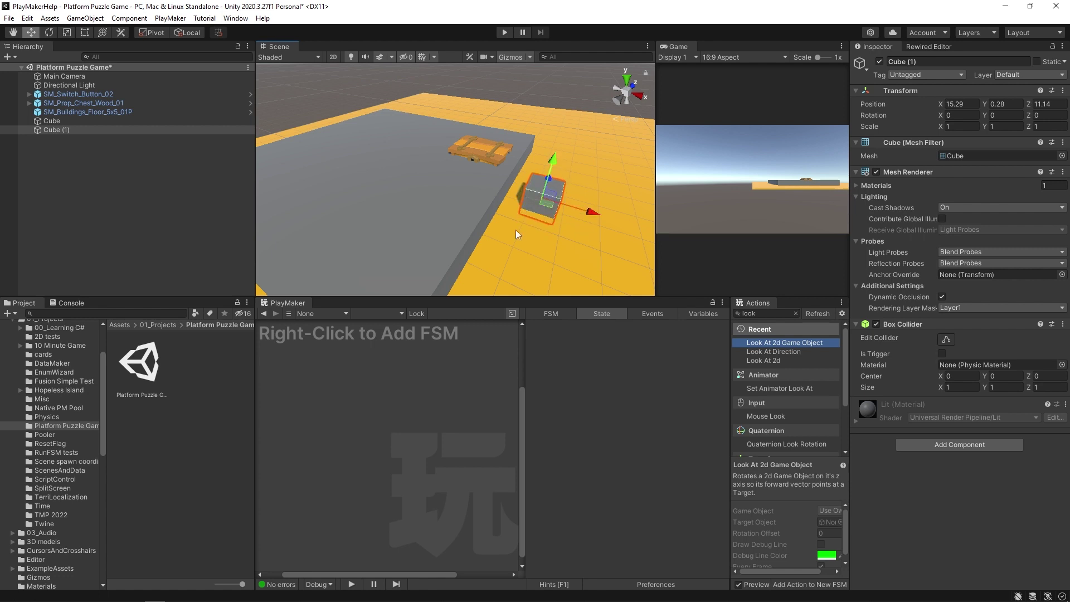
# Step: Delete both cubes from the scene
pyautogui.click(93, 138)
pyautogui.click(68, 122)
pyautogui.keyDown('shift'); pyautogui.click(62, 131); pyautogui.keyUp('shift')
pyautogui.press('Delete')
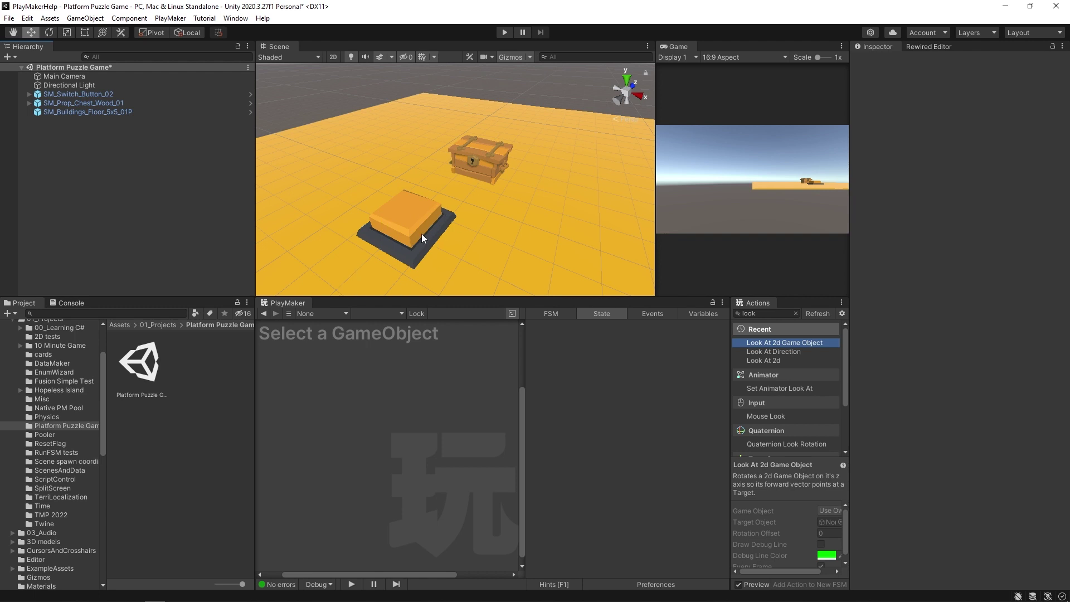
# Step: Expand the wooden chest's hierarchy down to its lid object and focus the scene view on the chest
pyautogui.moveTo(363, 189)
pyautogui.mouseDown(button='right')
pyautogui.moveTo(385, 175)
pyautogui.moveTo(378, 182)
pyautogui.mouseUp(button='right')
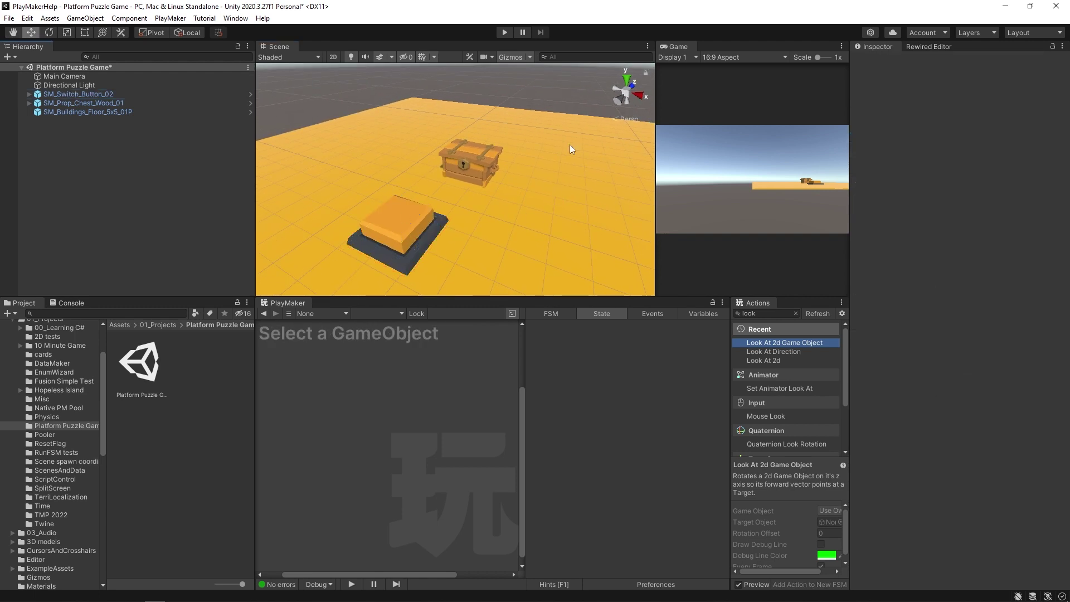
pyautogui.click(450, 179)
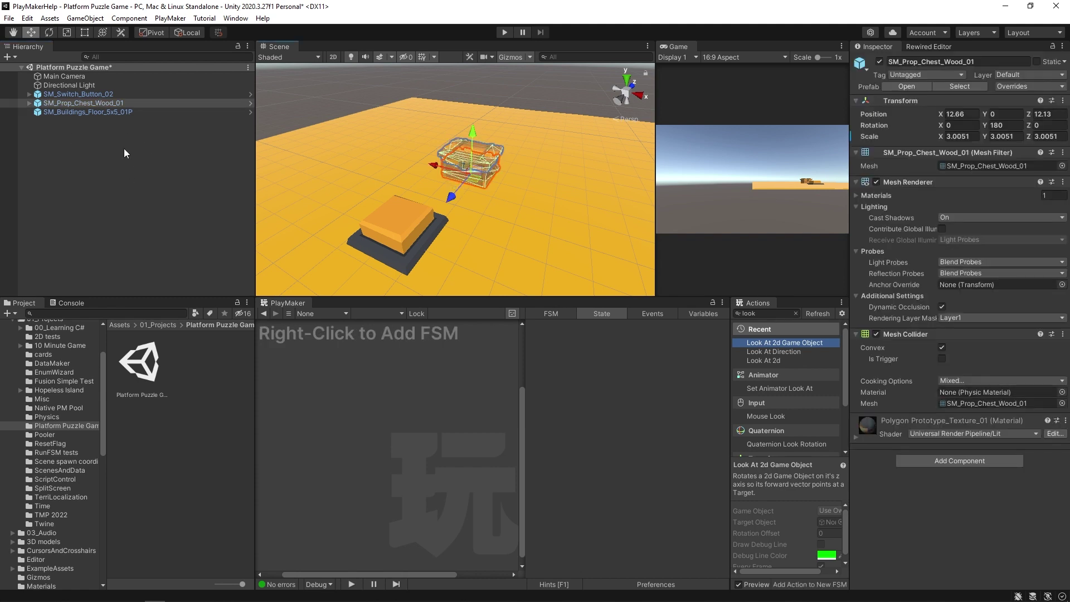
pyautogui.click(29, 104)
pyautogui.click(156, 157)
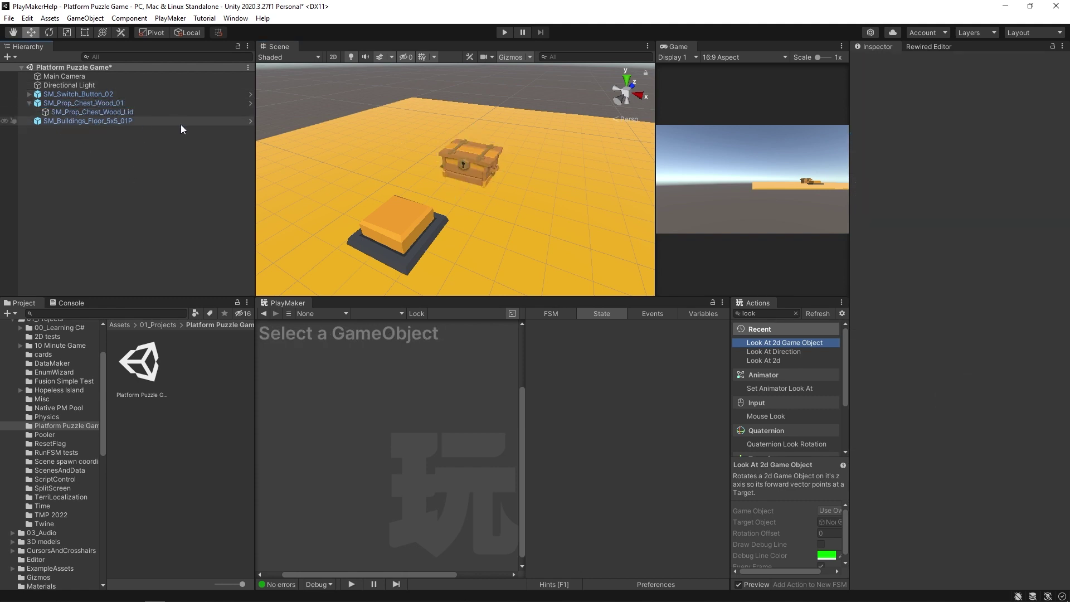
pyautogui.doubleClick(104, 104)
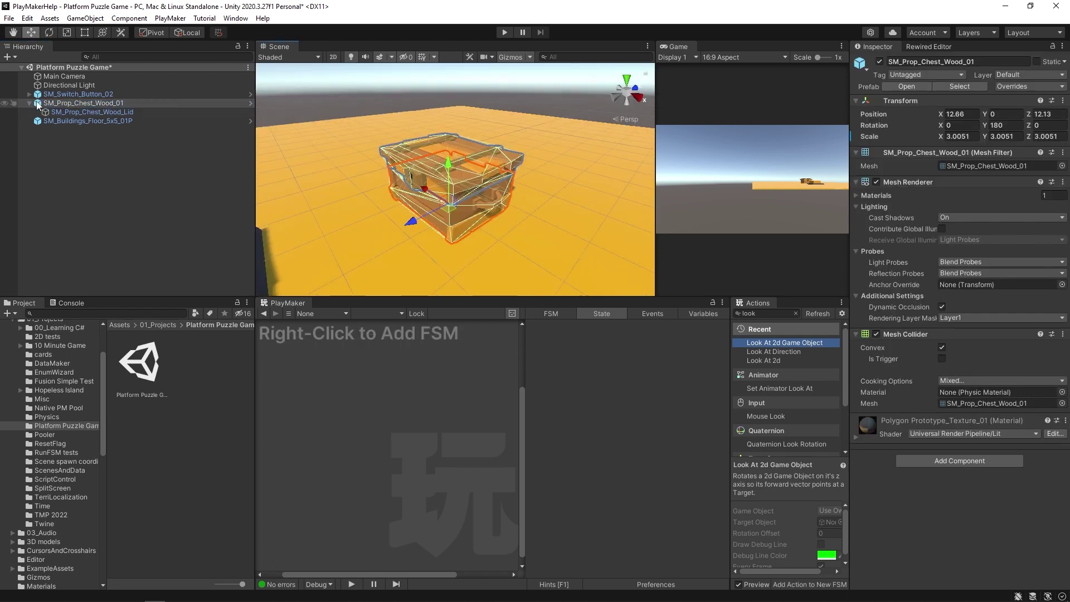
# Step: Try raising the chest lid separately from its base, and undo the move
pyautogui.click(95, 103)
pyautogui.click(106, 111)
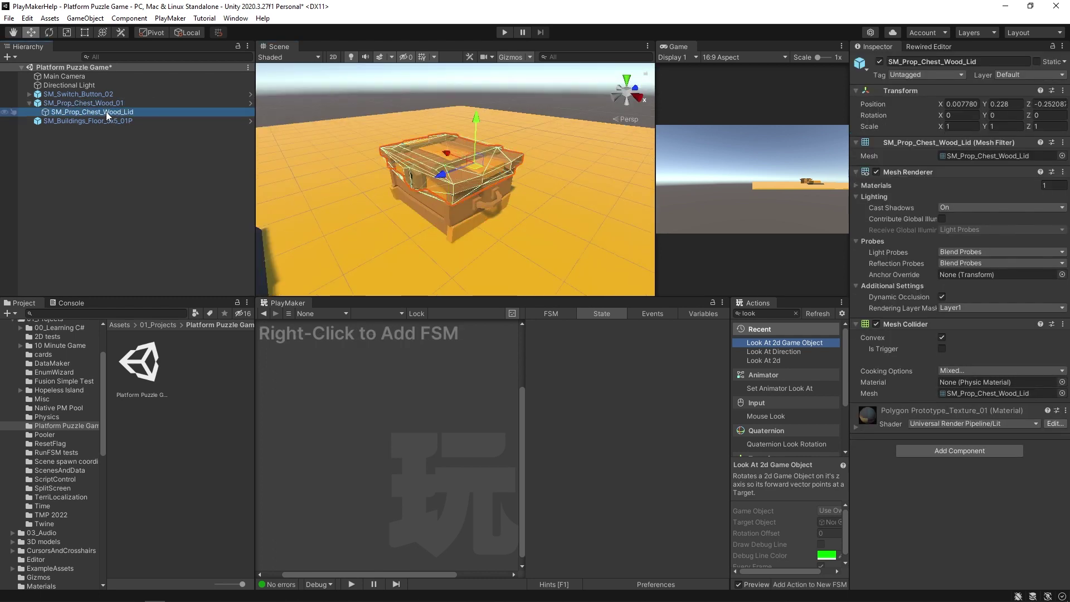
pyautogui.moveTo(470, 117); pyautogui.dragTo(480, 85)
pyautogui.hotkey('ctrl', 'z')
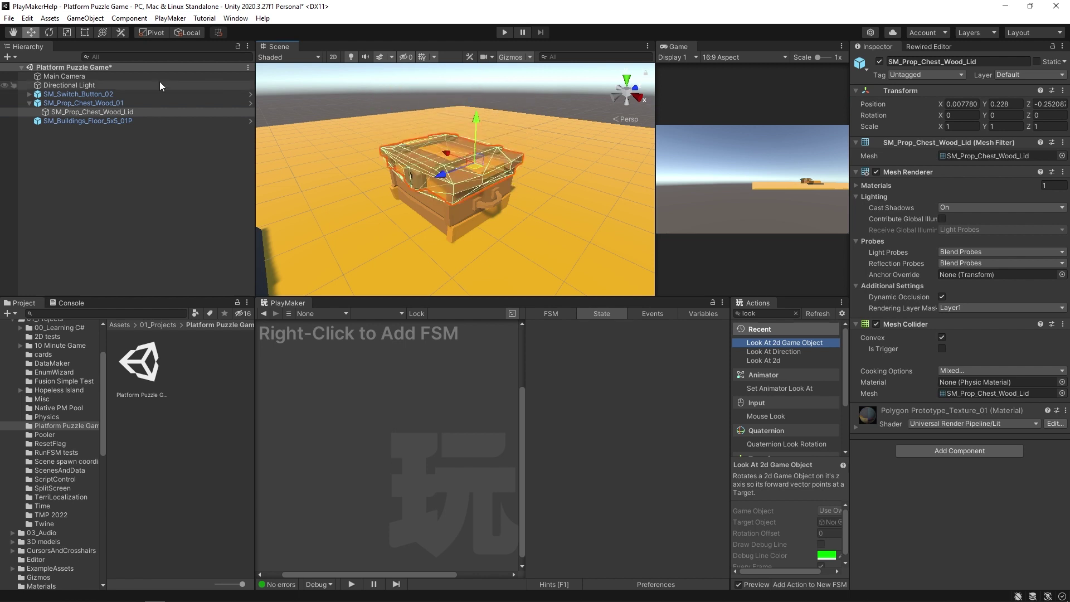
# Step: Unpack the wooden chest prefab completely
pyautogui.click(80, 105)
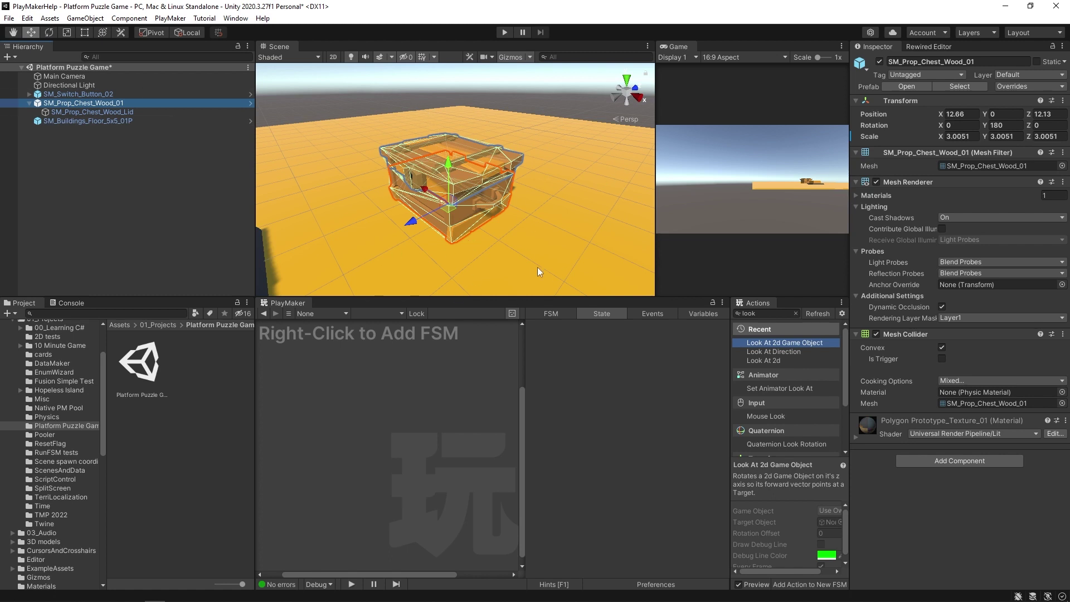
pyautogui.rightClick(85, 105)
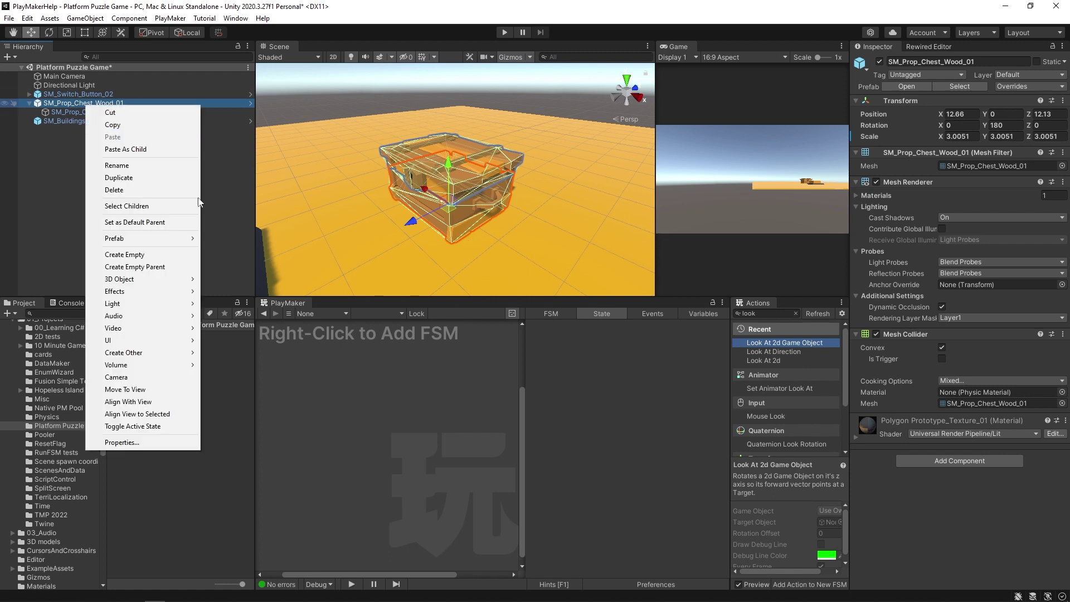
pyautogui.moveTo(168, 239)
pyautogui.click(249, 264)
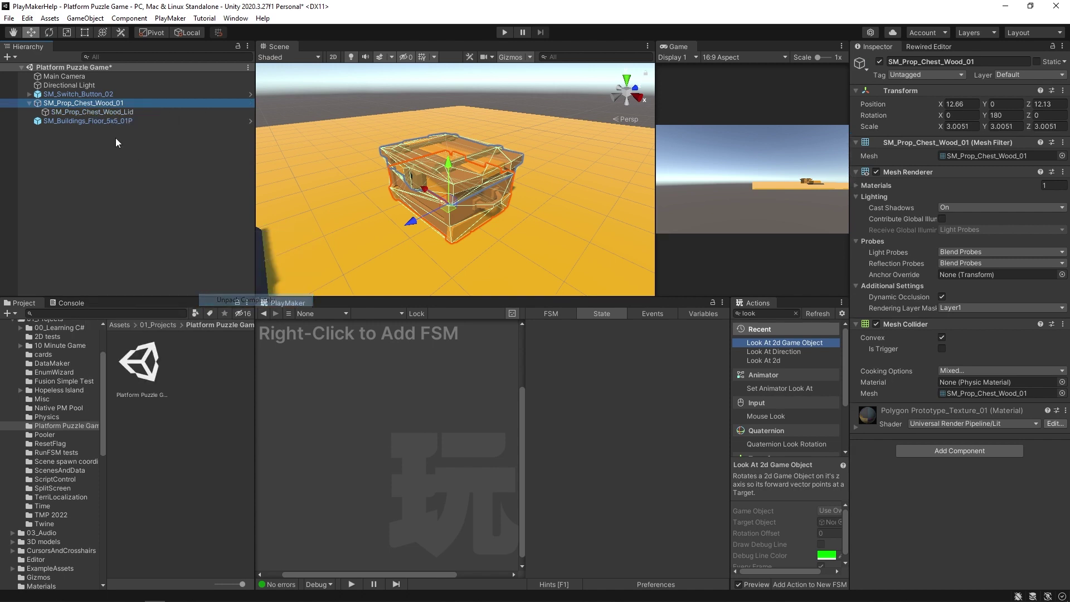
# Step: Remove the Mesh Collider component from both the wooden chest and its lid
pyautogui.click(82, 103)
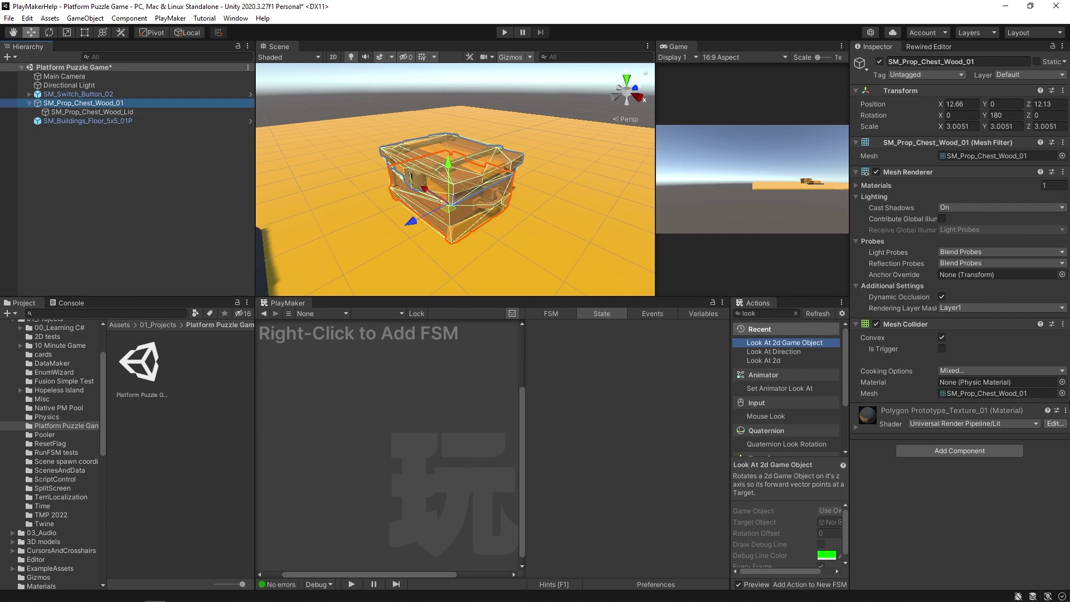
pyautogui.rightClick(909, 325)
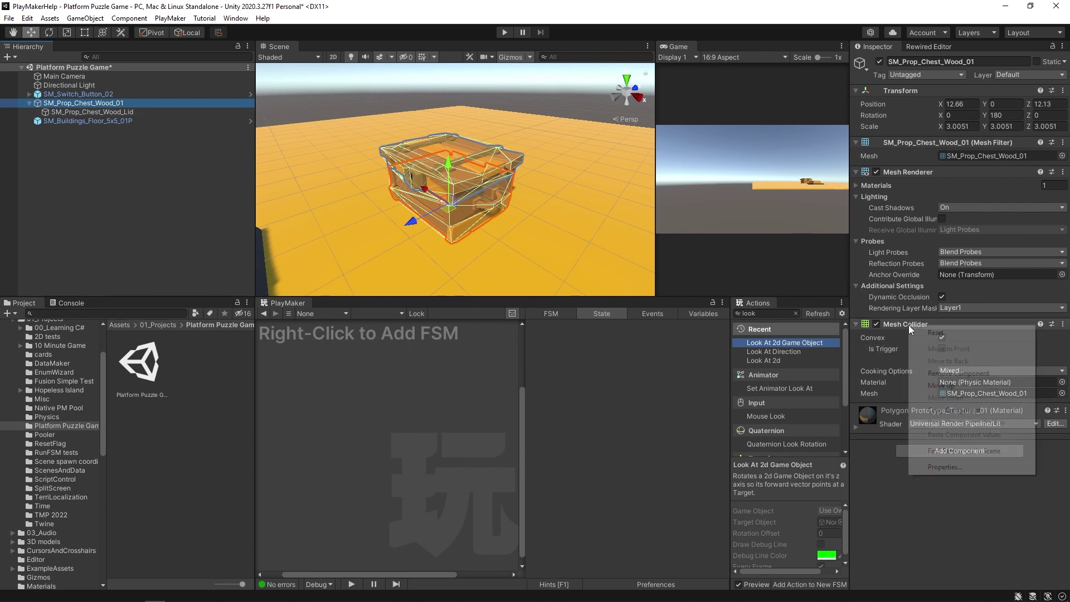
pyautogui.click(946, 374)
pyautogui.click(108, 113)
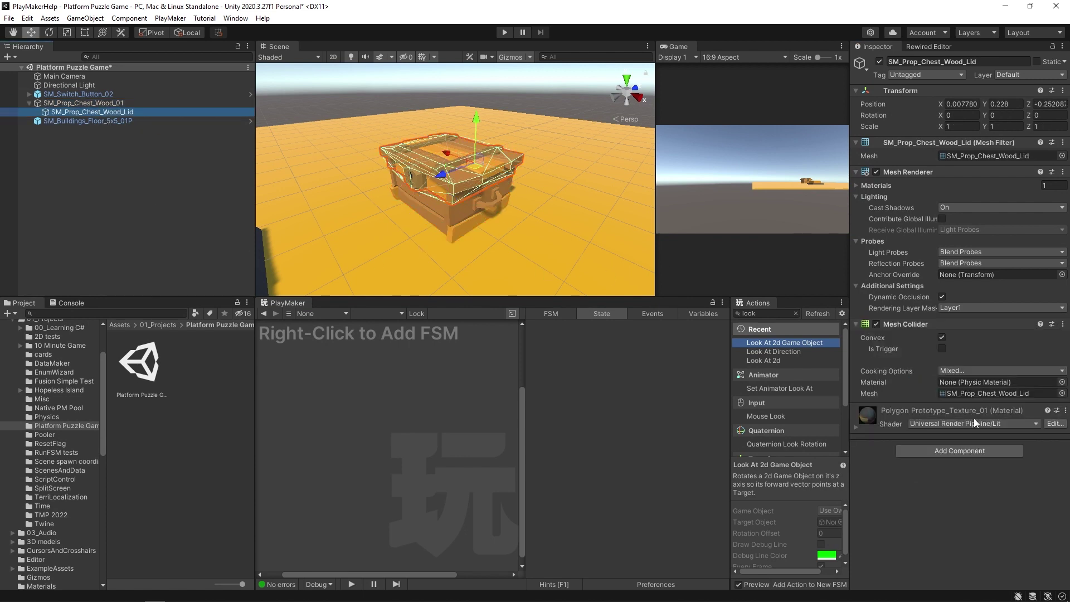
pyautogui.rightClick(912, 327)
pyautogui.click(971, 375)
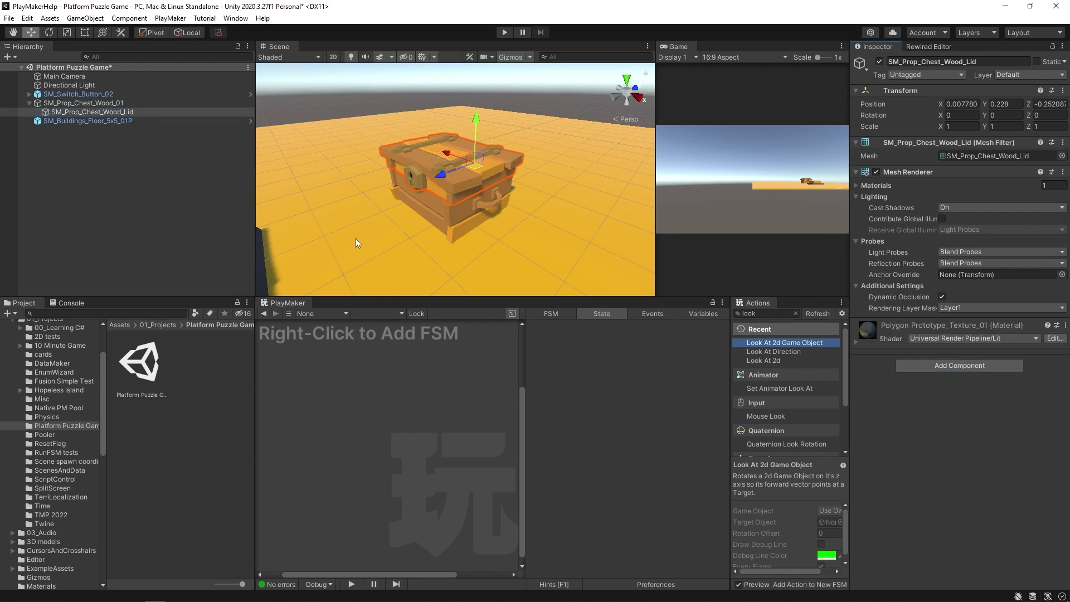
# Step: Add a PlayMaker FSM to the parent wooden chest object
pyautogui.click(83, 103)
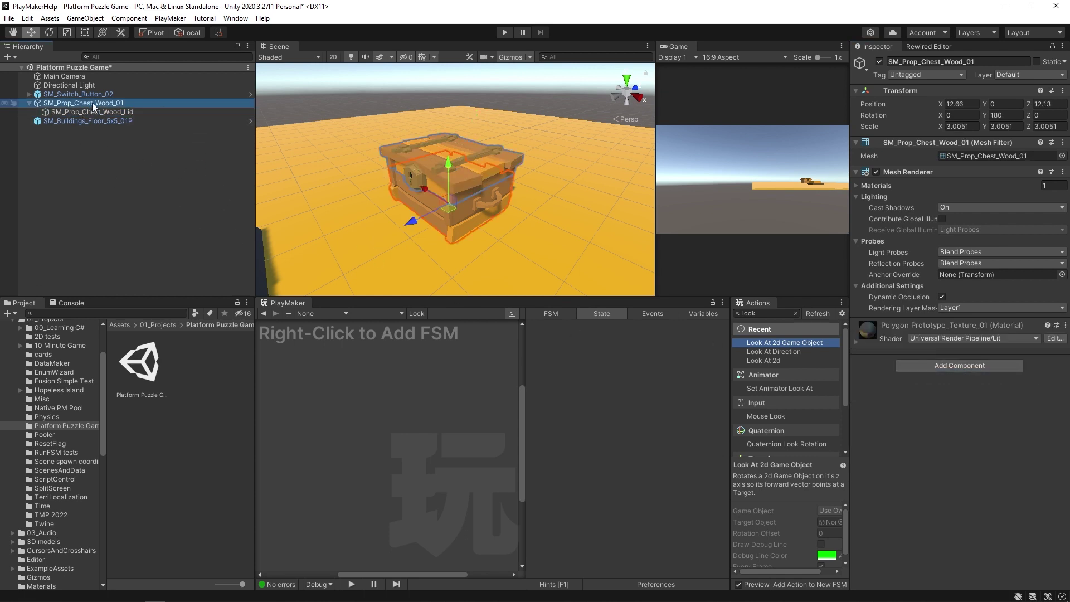
pyautogui.rightClick(364, 394)
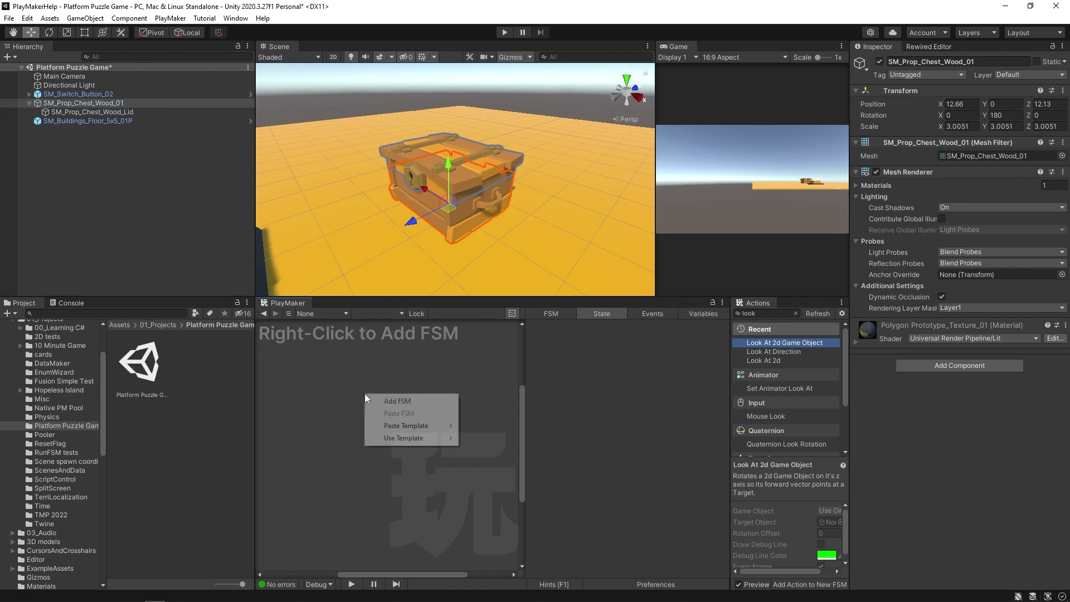
pyautogui.click(385, 401)
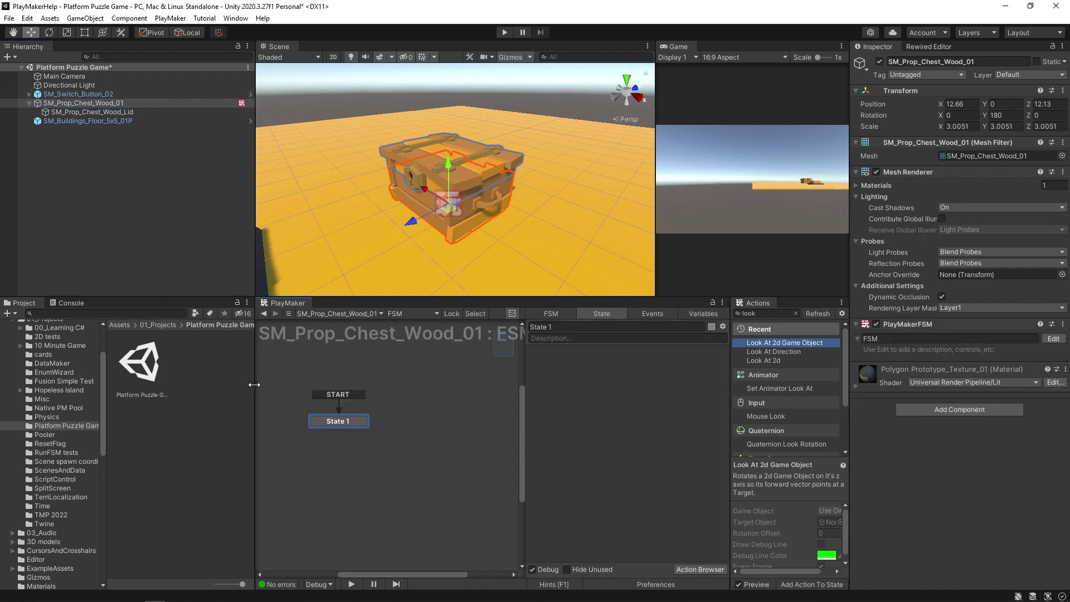
# Step: Rename the wooden chest FSM's start state to "closed"
pyautogui.moveTo(256, 384); pyautogui.dragTo(206, 385)
pyautogui.moveTo(370, 410); pyautogui.dragTo(296, 453)
pyautogui.click(584, 326)
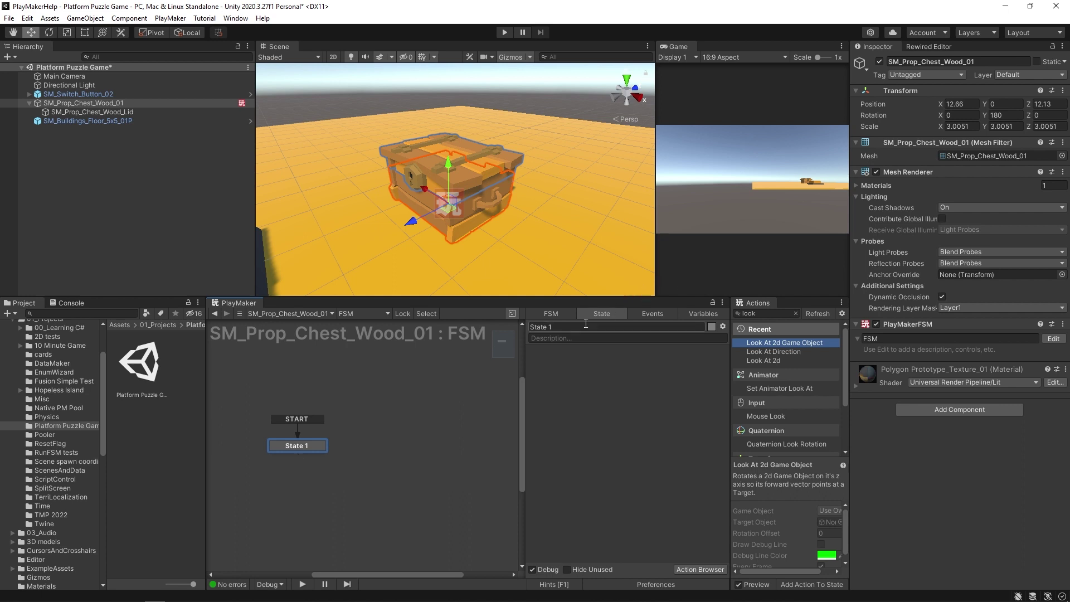
pyautogui.write('closed')
# Step: Add an event named "CHEST / OPEN" to the wooden chest's FSM
pyautogui.click(651, 313)
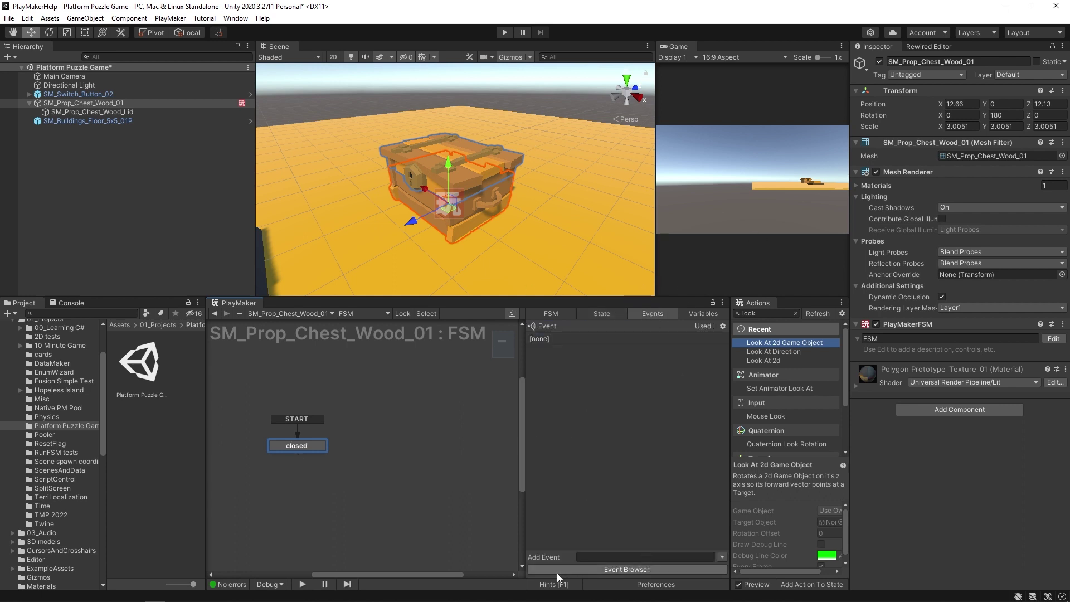
pyautogui.click(603, 557)
pyautogui.write('CHEST')
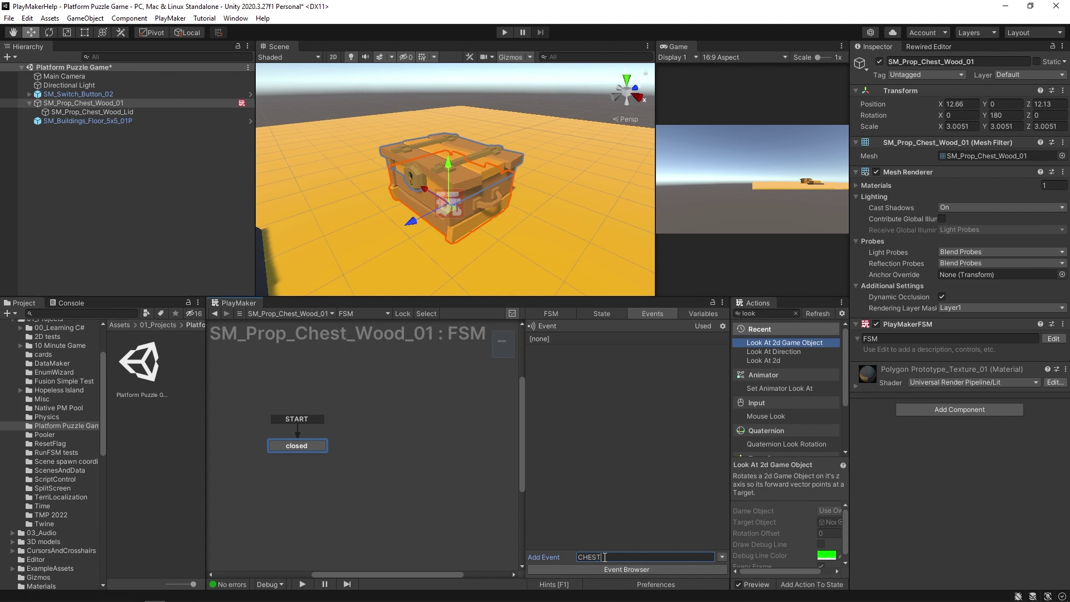
pyautogui.write(' / OPEN')
pyautogui.press('Return')
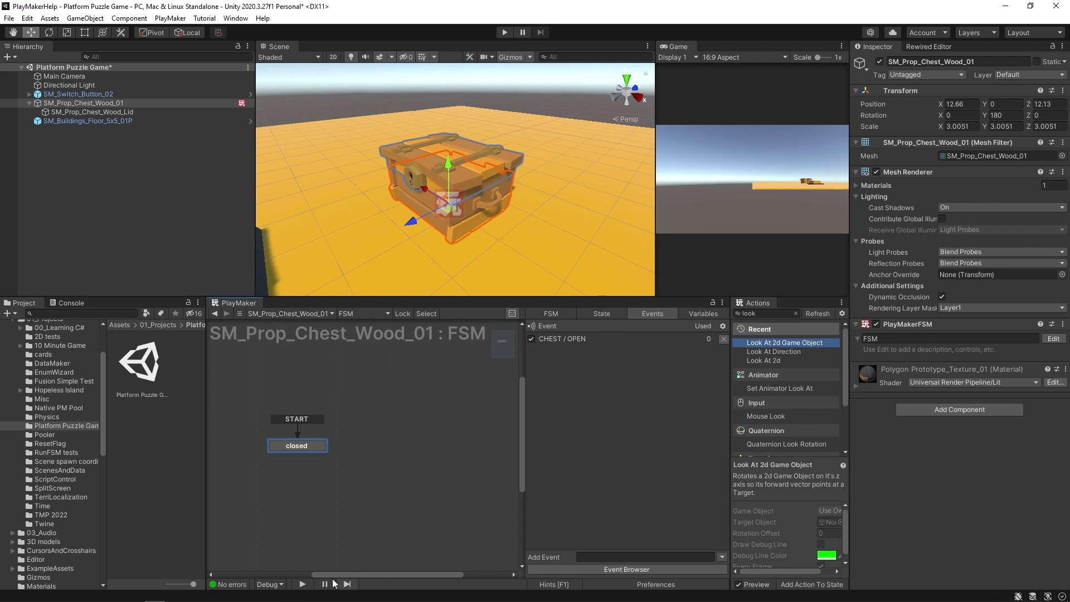
# Step: Add a new state with a CHEST / OPEN global transition and arrange it beside the closed state
pyautogui.rightClick(375, 442)
pyautogui.moveTo(468, 491)
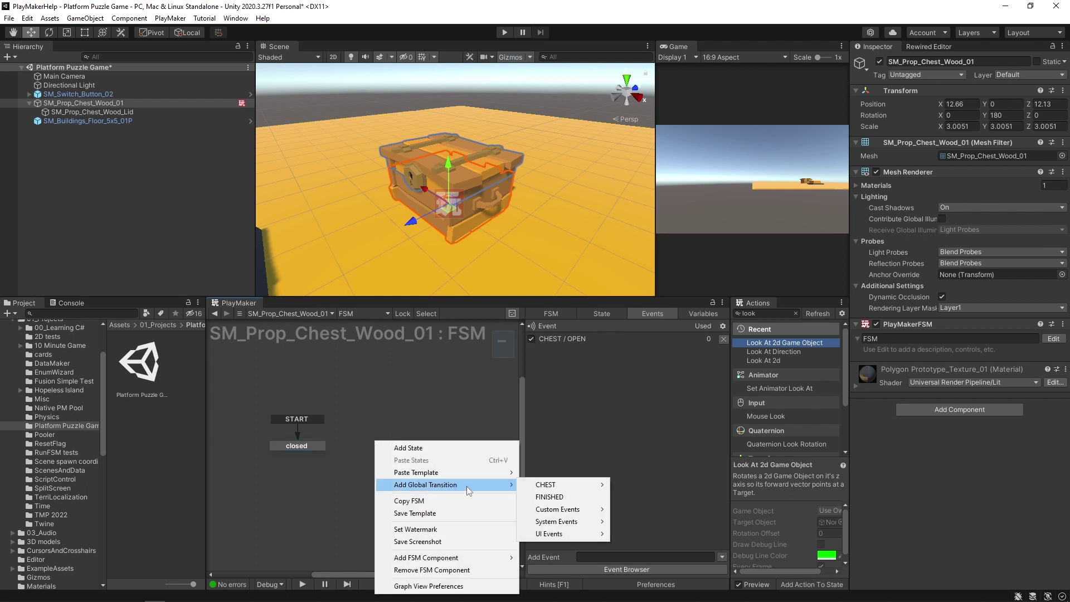
pyautogui.moveTo(541, 486)
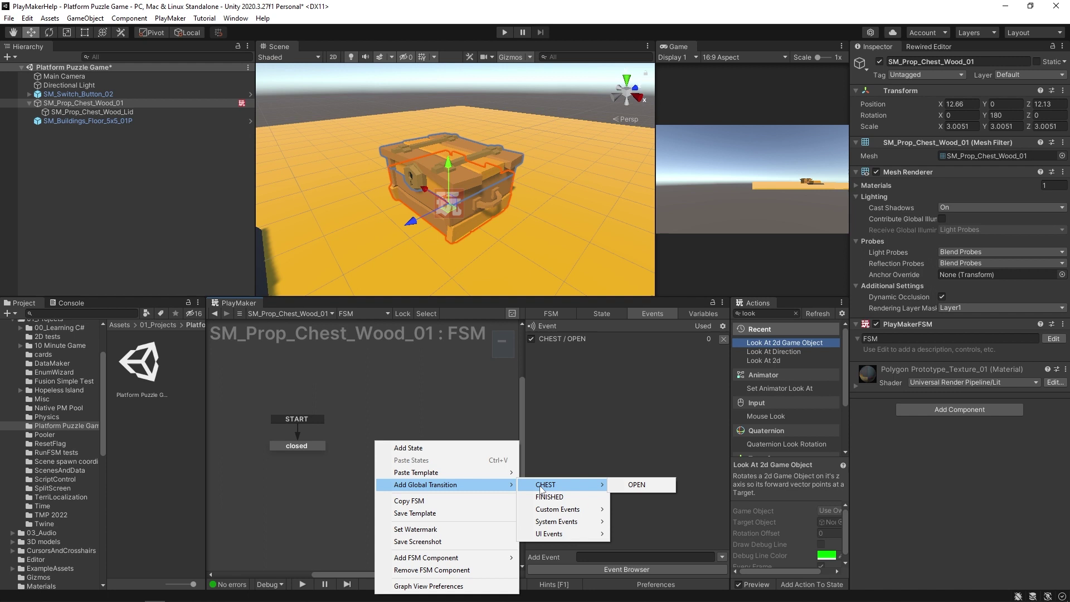
pyautogui.click(638, 483)
pyautogui.moveTo(397, 445); pyautogui.dragTo(367, 449)
pyautogui.moveTo(295, 445); pyautogui.dragTo(303, 450)
pyautogui.click(360, 453)
pyautogui.click(363, 446)
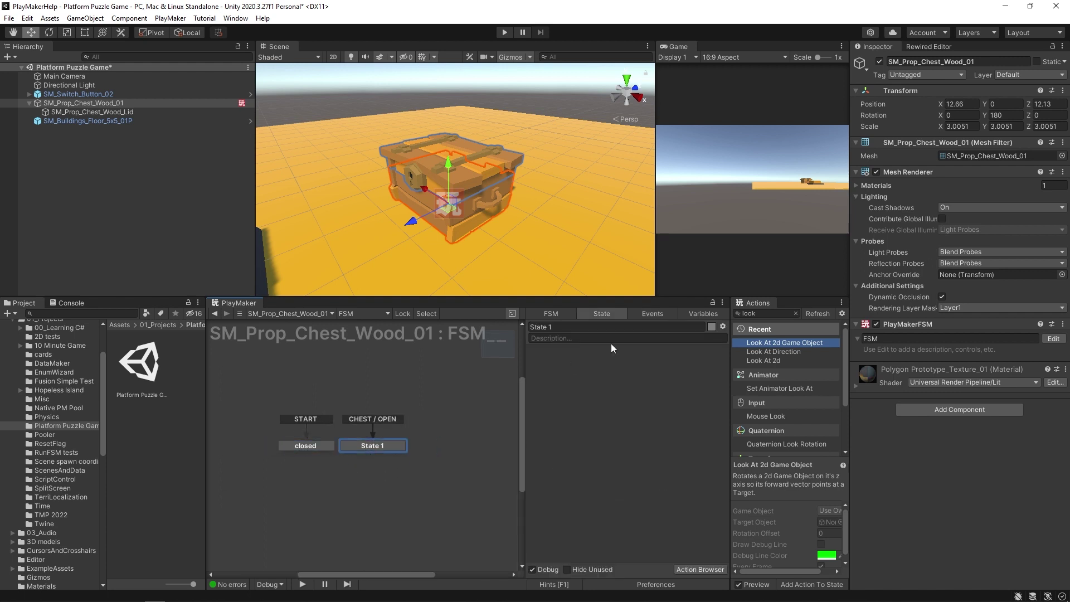
# Step: Rename the state under the CHEST / OPEN transition to "open"
pyautogui.click(599, 326)
pyautogui.write('open')
pyautogui.press('Return')
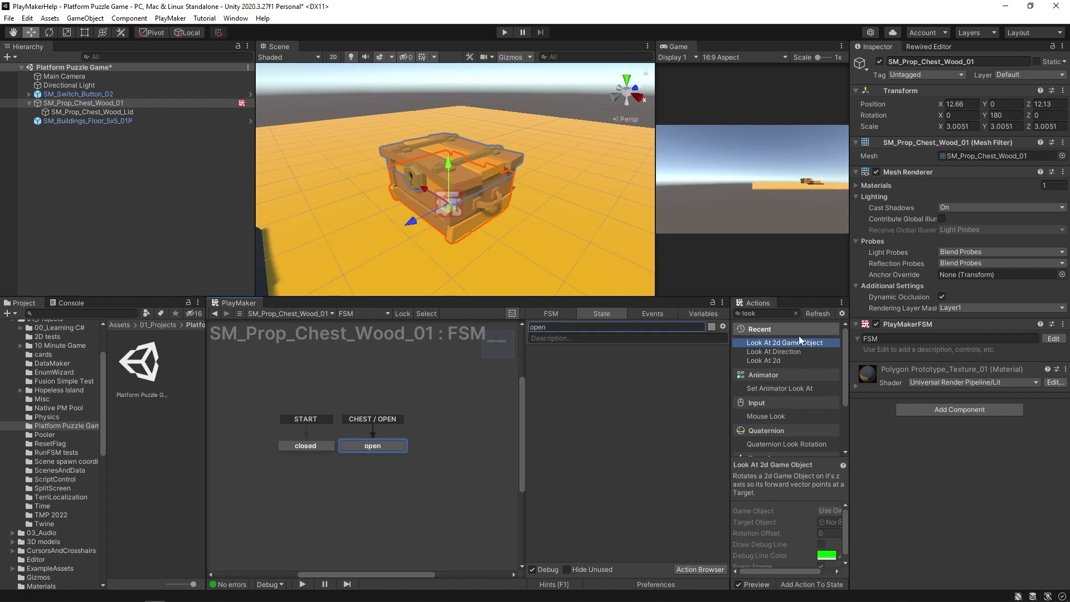
# Step: Find the Tween Rotation action and add it to the open state
pyautogui.click(784, 314)
pyautogui.press('BackSpace')
pyautogui.press('BackSpace')
pyautogui.press('BackSpace')
pyautogui.press('BackSpace')
pyautogui.write('t')
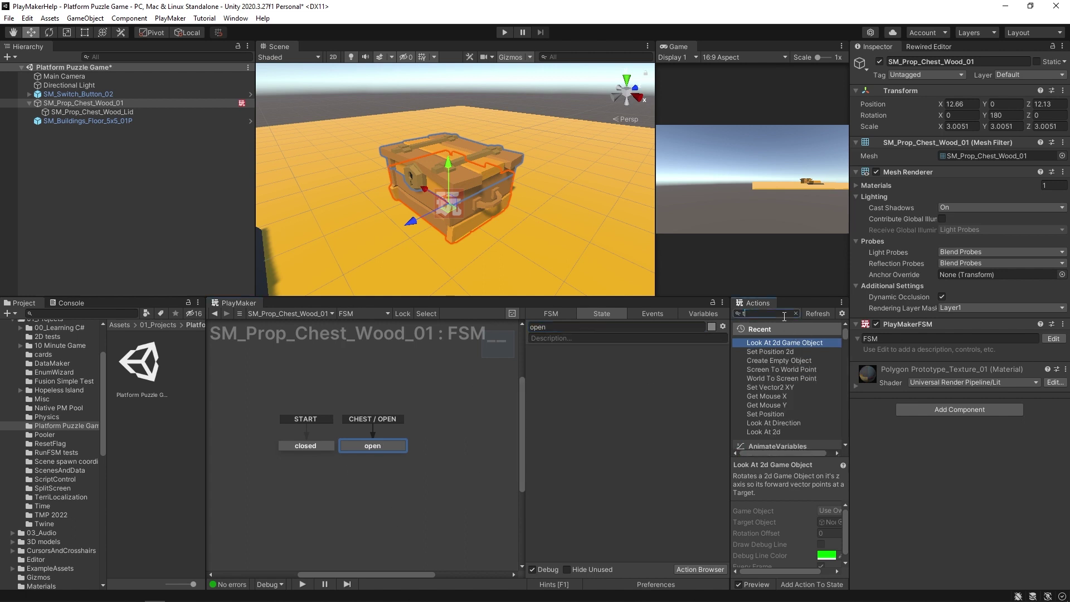
pyautogui.write('ween rot')
pyautogui.press('Return')
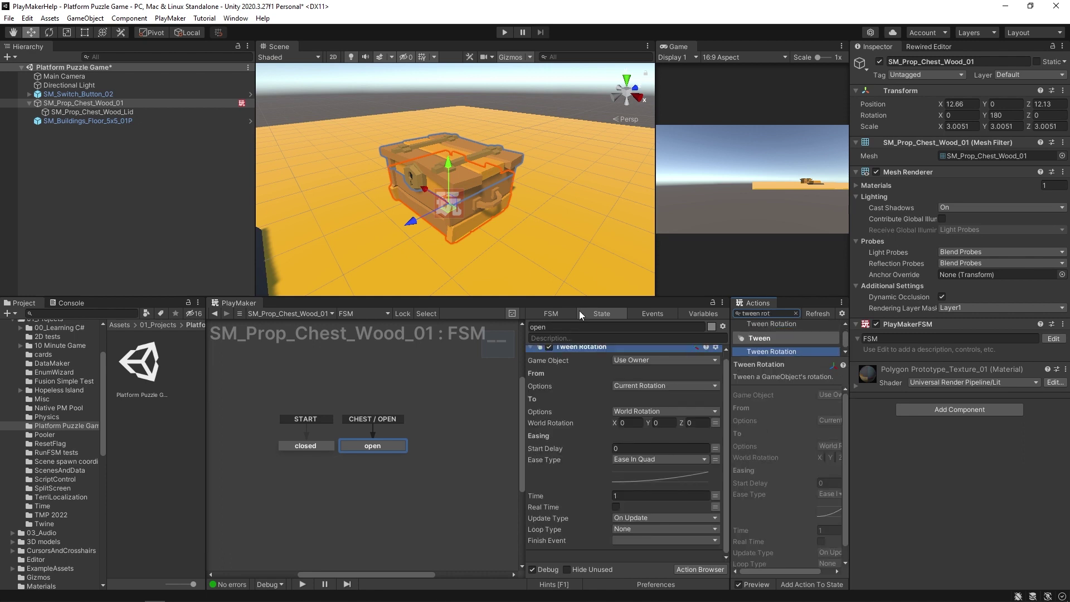
# Step: Make SM_Prop_Chest_Wood_Lid the Tween Rotation's specified game object and set its To option to Local Rotation
pyautogui.moveTo(574, 297); pyautogui.dragTo(564, 252)
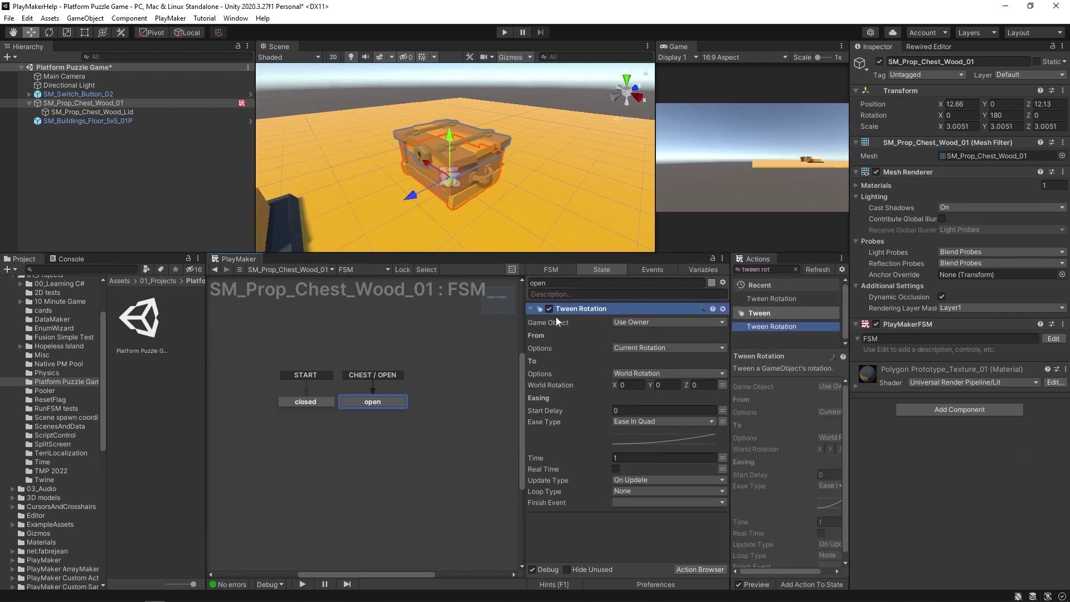
pyautogui.click(633, 322)
pyautogui.click(694, 349)
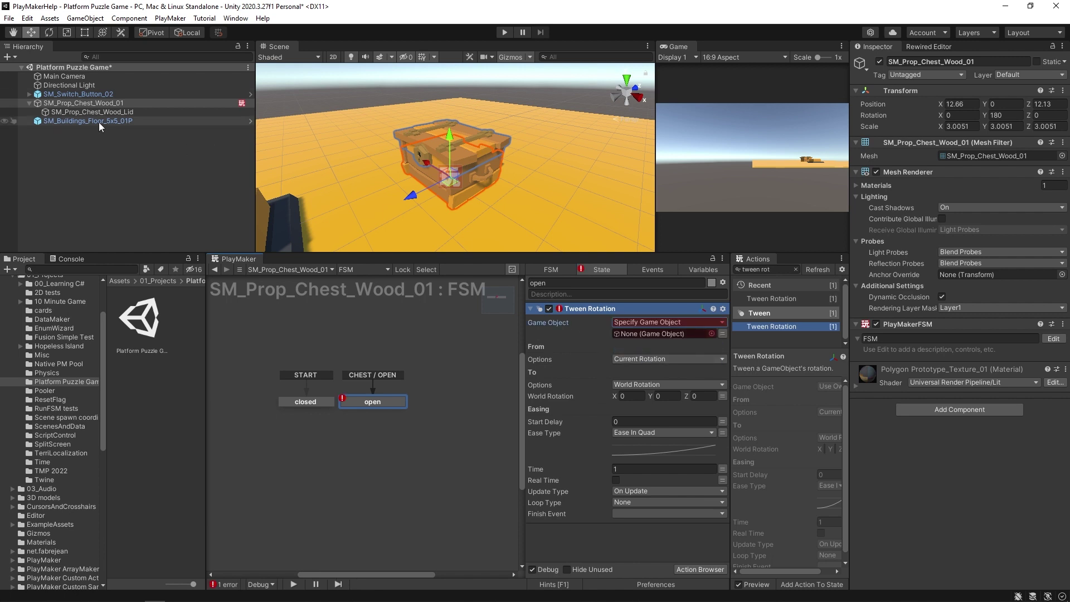
pyautogui.moveTo(79, 112); pyautogui.dragTo(636, 335)
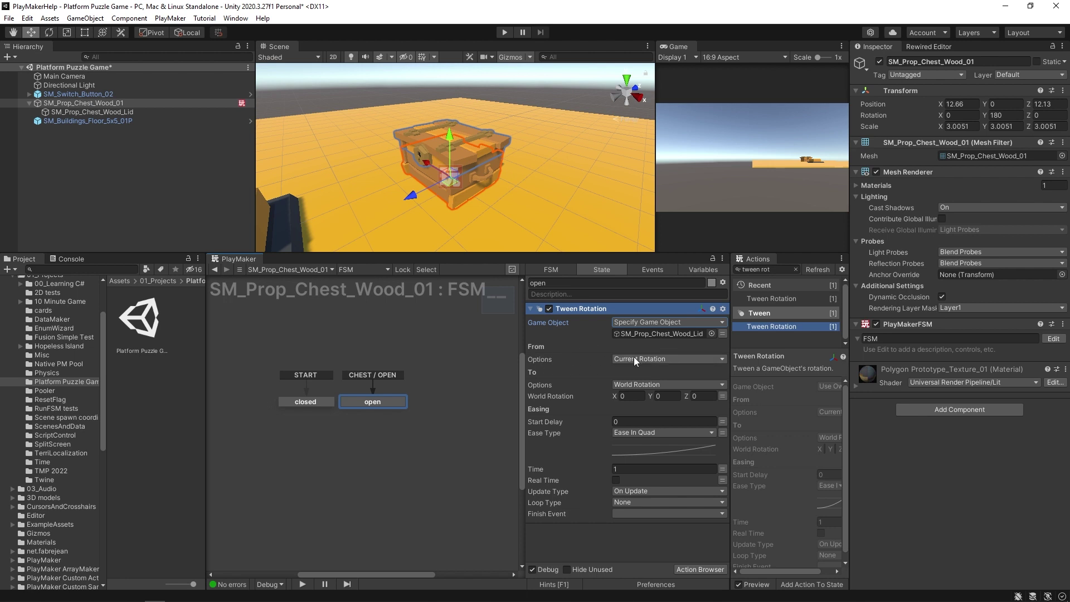
pyautogui.click(641, 385)
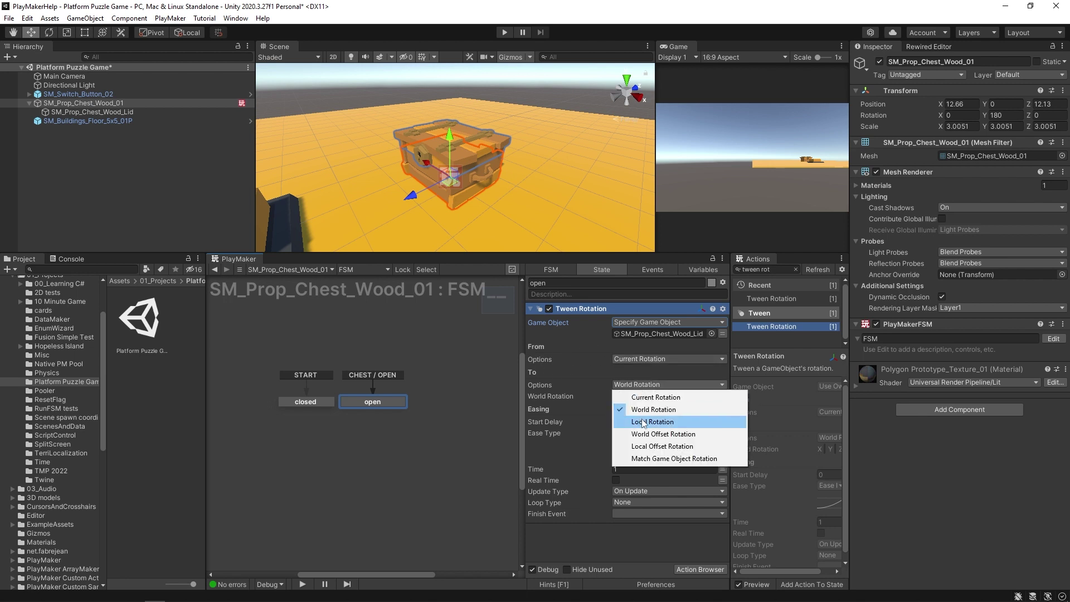
pyautogui.click(644, 421)
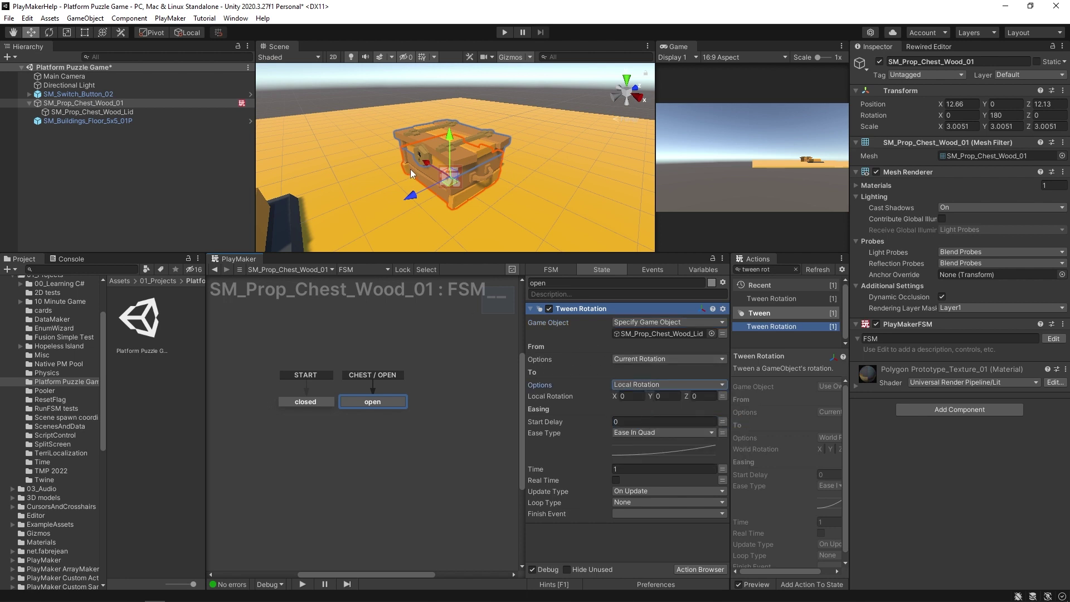
# Step: Try an X rotation of -115 on the chest lid, and reset it to 0
pyautogui.moveTo(410, 169); pyautogui.dragTo(443, 152, button='right')
pyautogui.click(131, 113)
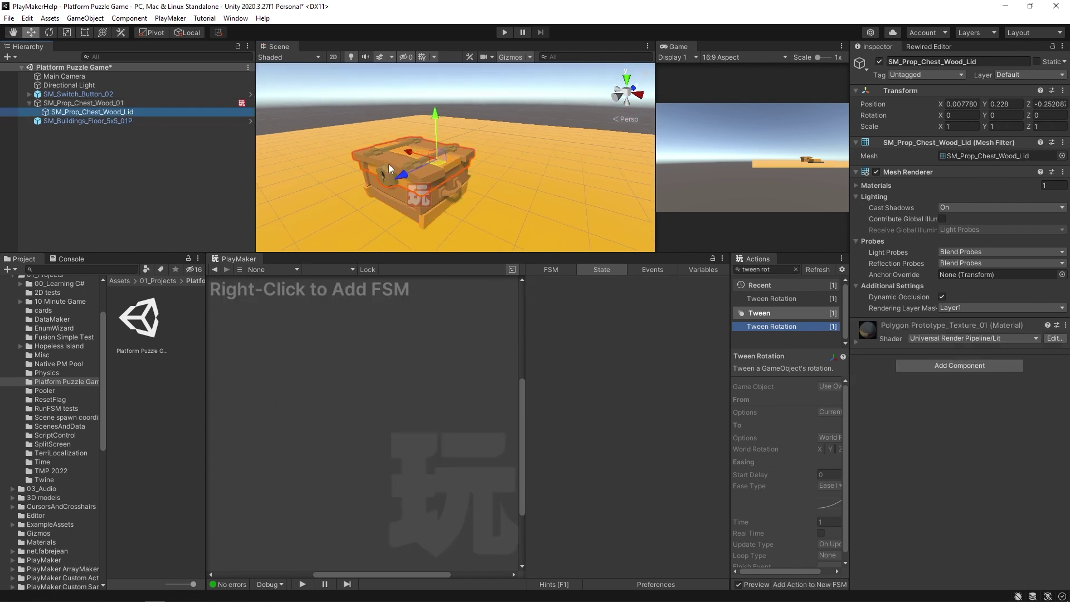
pyautogui.keyDown('alt'); pyautogui.moveTo(389, 164); pyautogui.dragTo(386, 156); pyautogui.keyUp('alt')
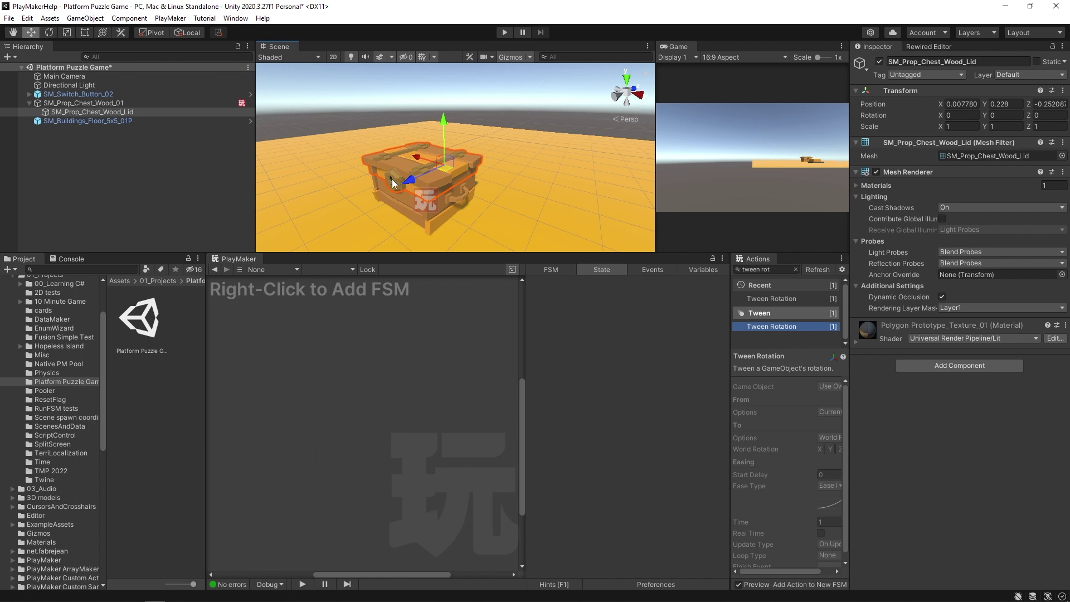
pyautogui.moveTo(393, 184); pyautogui.dragTo(444, 184, button='right')
pyautogui.scroll(5, 457, 189)
pyautogui.moveTo(431, 171); pyautogui.dragTo(434, 165, button='middle')
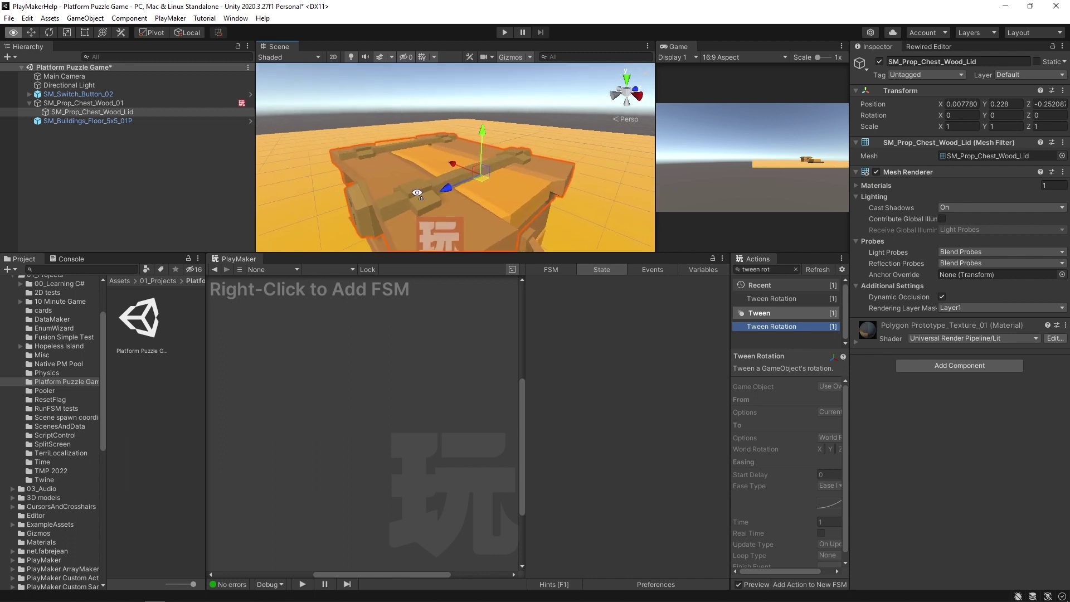
pyautogui.moveTo(435, 165)
pyautogui.keyDown('alt'); pyautogui.mouseDown()
pyautogui.moveTo(377, 187)
pyautogui.moveTo(432, 170)
pyautogui.mouseUp(); pyautogui.keyUp('alt')
pyautogui.moveTo(432, 170); pyautogui.dragTo(366, 175, button='middle')
pyautogui.keyDown('alt'); pyautogui.moveTo(367, 176); pyautogui.dragTo(353, 162); pyautogui.keyUp('alt')
pyautogui.moveTo(353, 161); pyautogui.dragTo(372, 174, button='middle')
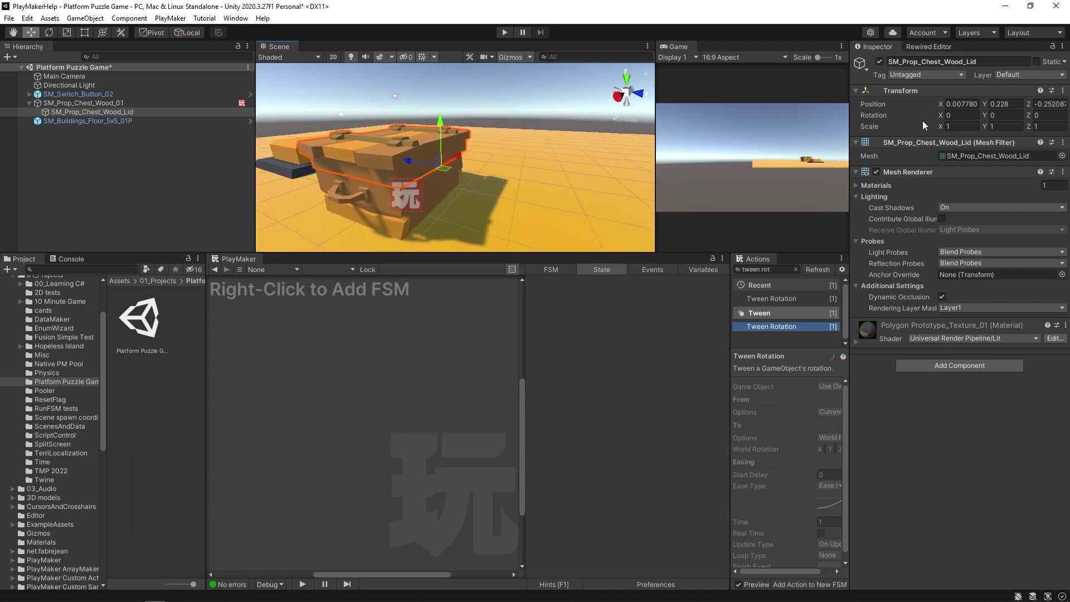
pyautogui.moveTo(941, 119); pyautogui.dragTo(907, 113)
pyautogui.write('-115')
pyautogui.keyDown('alt'); pyautogui.moveTo(341, 208); pyautogui.dragTo(432, 187); pyautogui.keyUp('alt')
pyautogui.moveTo(433, 187)
pyautogui.mouseDown(button='right')
pyautogui.moveTo(379, 175)
pyautogui.moveTo(478, 189)
pyautogui.moveTo(429, 200)
pyautogui.mouseUp(button='right')
pyautogui.click(958, 115)
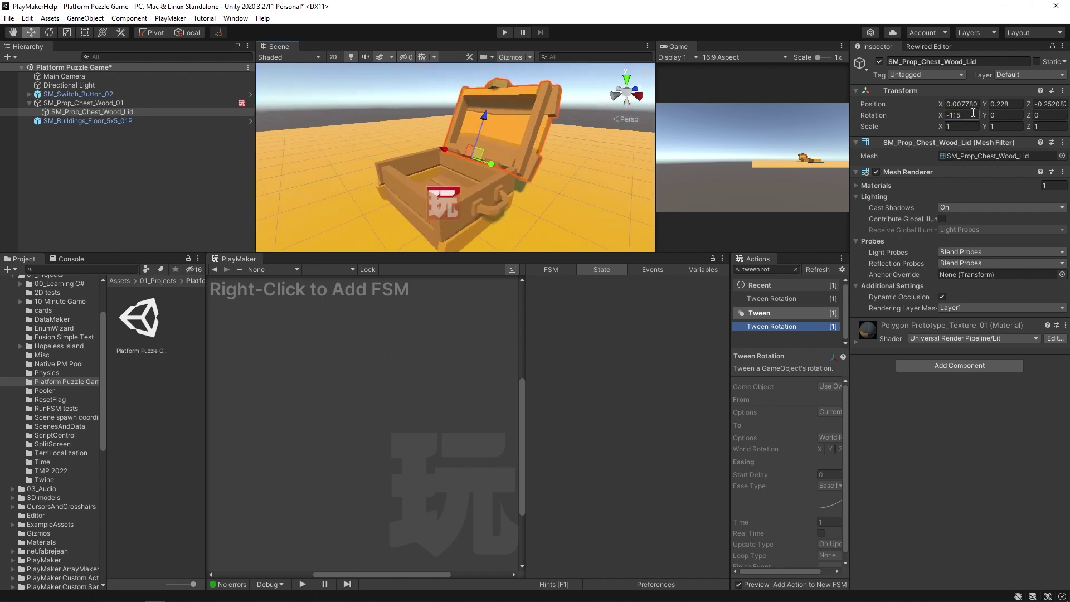
pyautogui.write('0')
# Step: Set the chest Tween Rotation's local rotation X to -115 and its ease type to Ease In Out Quad
pyautogui.click(169, 103)
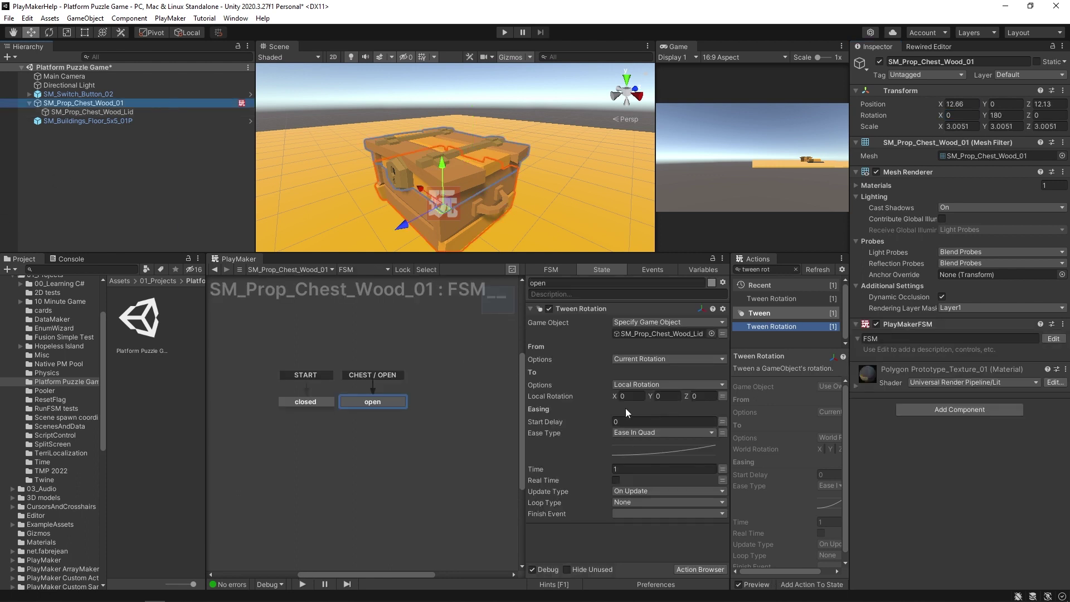
pyautogui.click(638, 395)
pyautogui.write('-115')
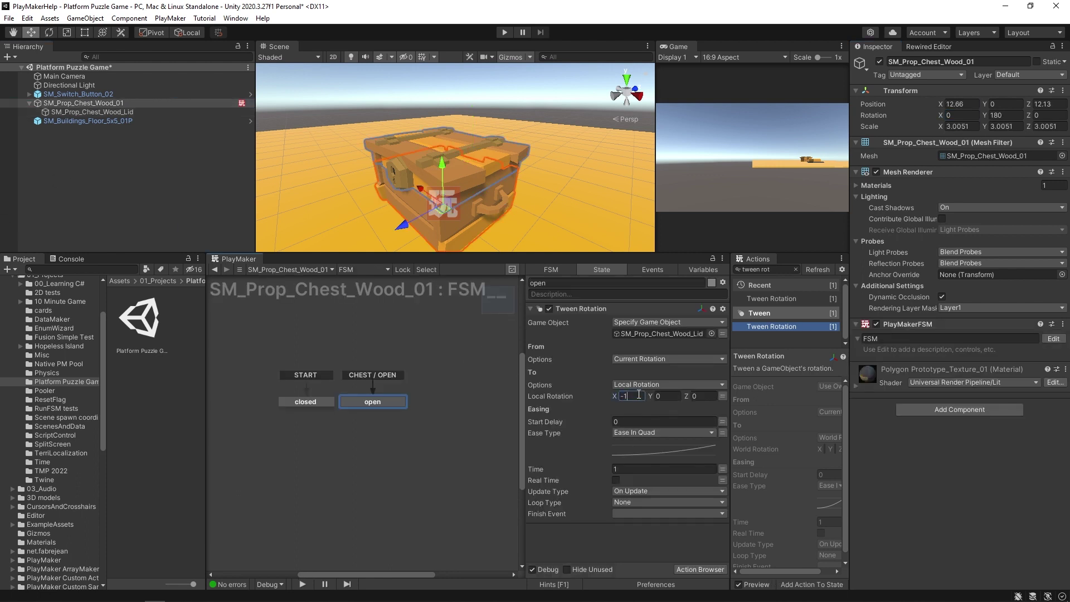
pyautogui.click(636, 469)
pyautogui.click(631, 434)
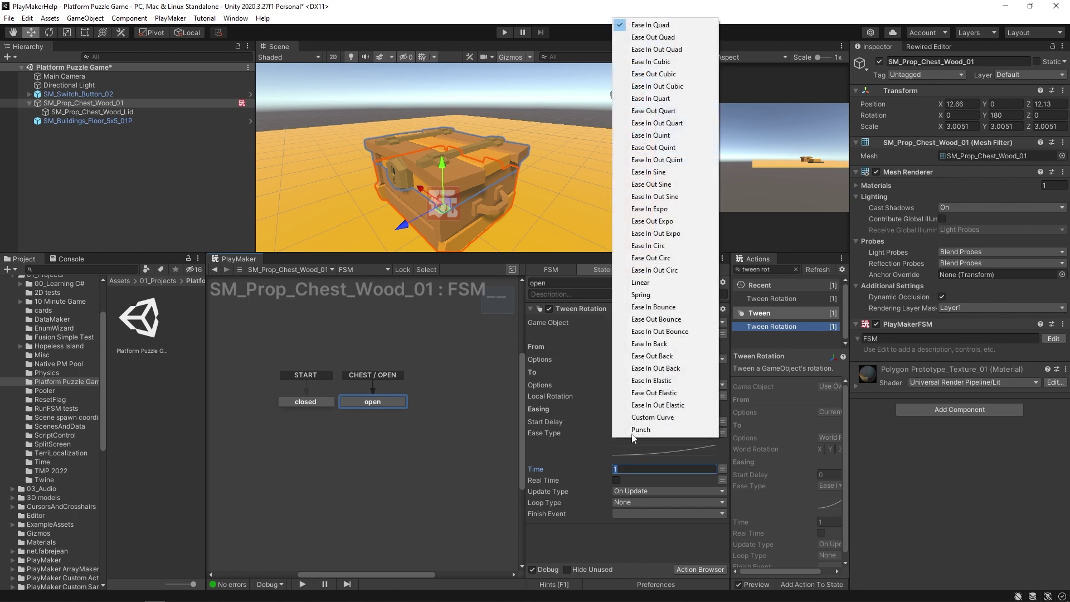
pyautogui.click(664, 49)
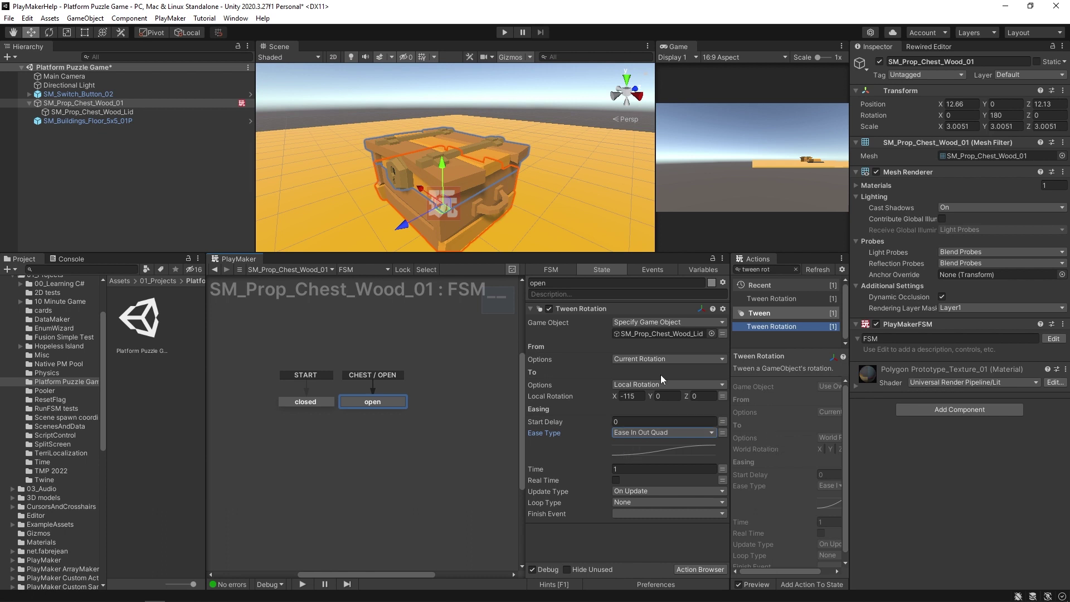
# Step: Test the lid opening in Play mode by triggering the CHEST / OPEN transition, and stop playback
pyautogui.moveTo(515, 251); pyautogui.dragTo(515, 310)
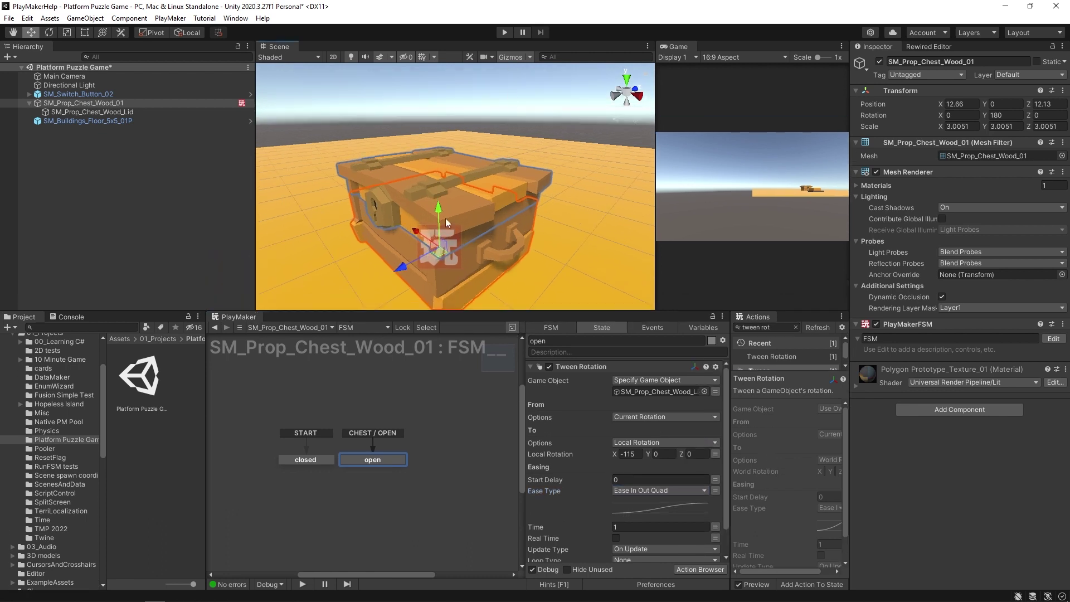
pyautogui.hotkey('ctrl', 'p')
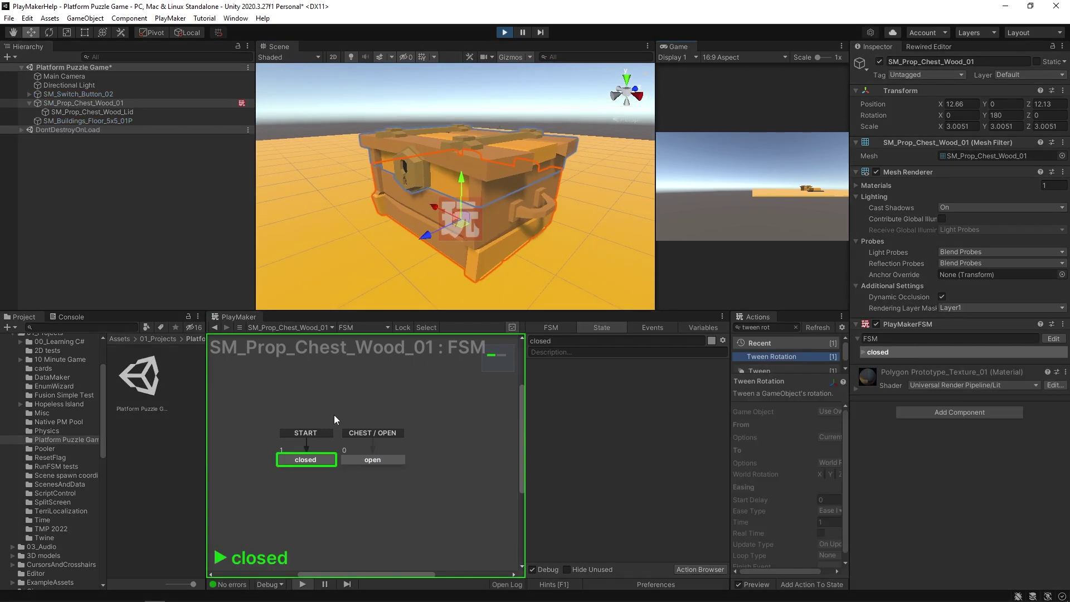
pyautogui.press('alt')
pyautogui.keyDown('alt'); pyautogui.click(374, 433); pyautogui.keyUp('alt')
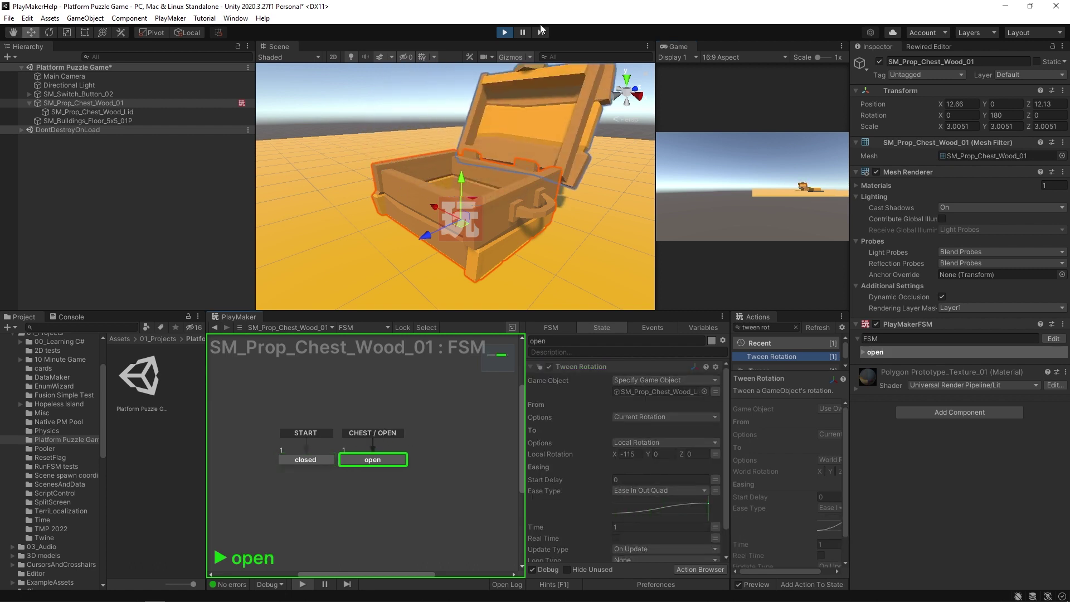
pyautogui.click(504, 32)
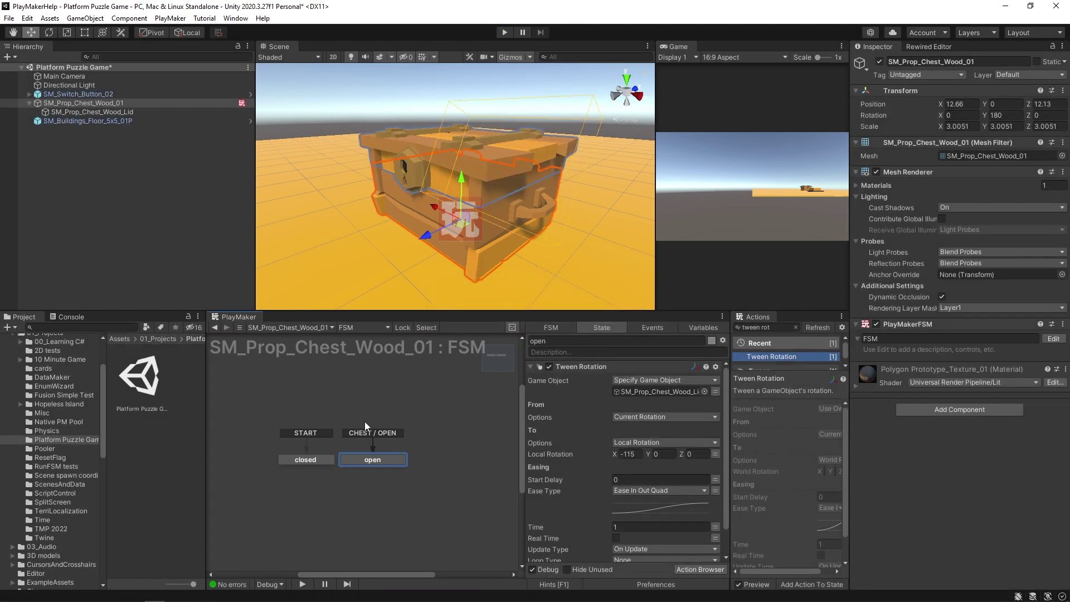
# Step: Save the scene and collapse the wooden chest's children in the hierarchy
pyautogui.click(145, 181)
pyautogui.hotkey('ctrl', 's')
pyautogui.click(29, 104)
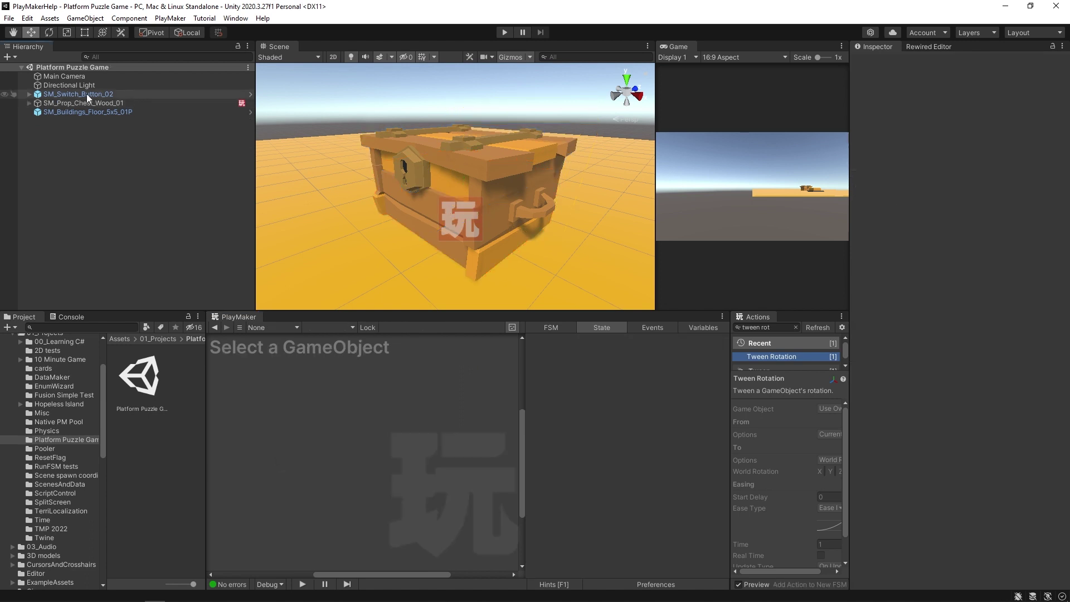
# Step: Reorder the hierarchy so the floor sits above the wooden chest and the switch button below it
pyautogui.click(86, 94)
pyautogui.moveTo(445, 190); pyautogui.dragTo(380, 184, button='right')
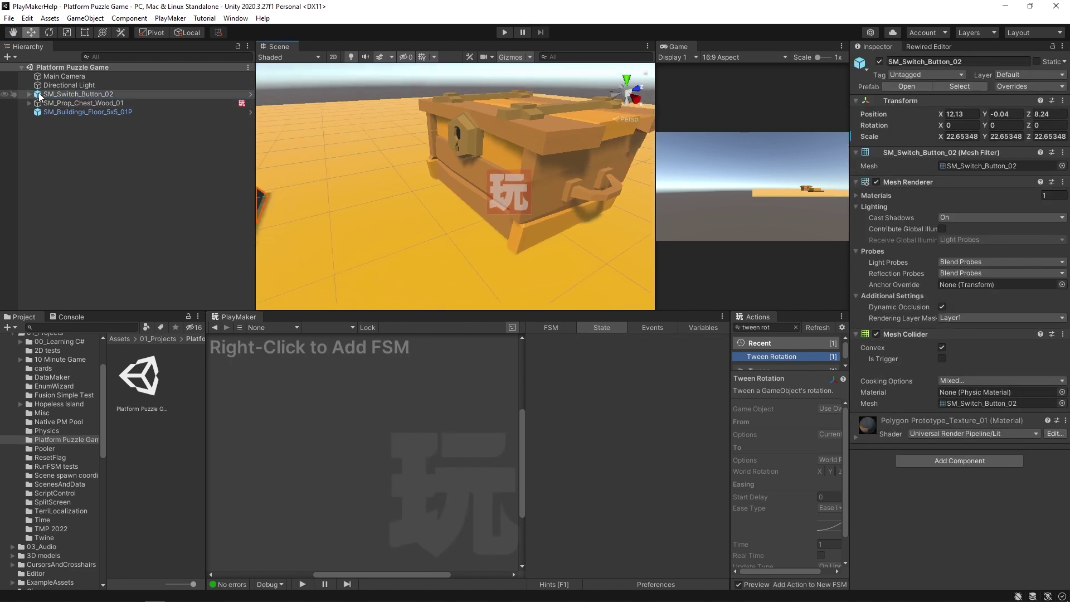
pyautogui.press('f')
pyautogui.moveTo(374, 166); pyautogui.dragTo(402, 157, button='middle')
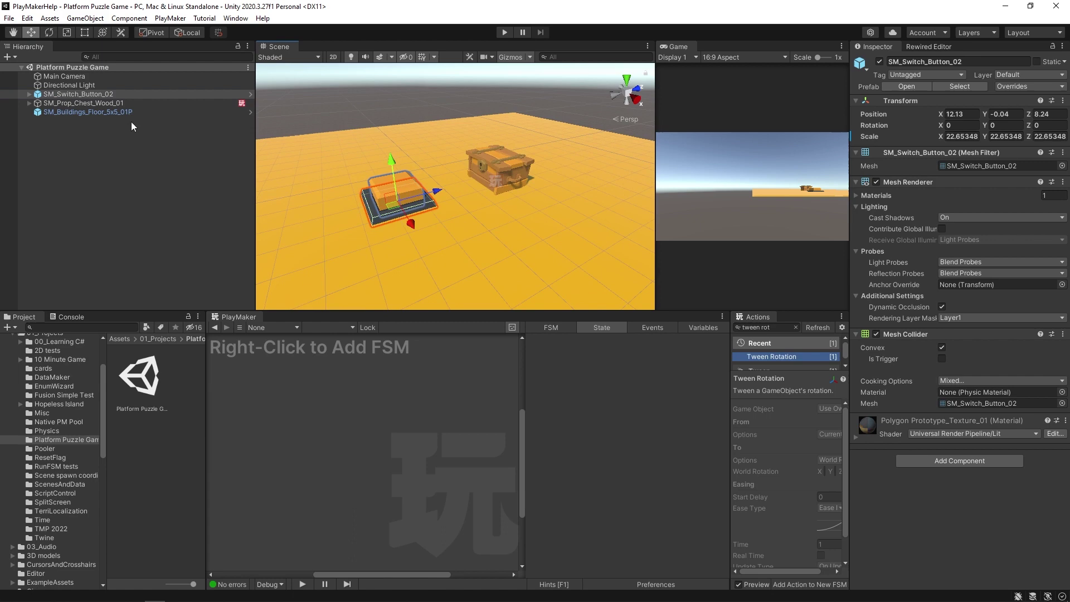
pyautogui.moveTo(57, 112); pyautogui.dragTo(89, 100)
pyautogui.click(96, 114)
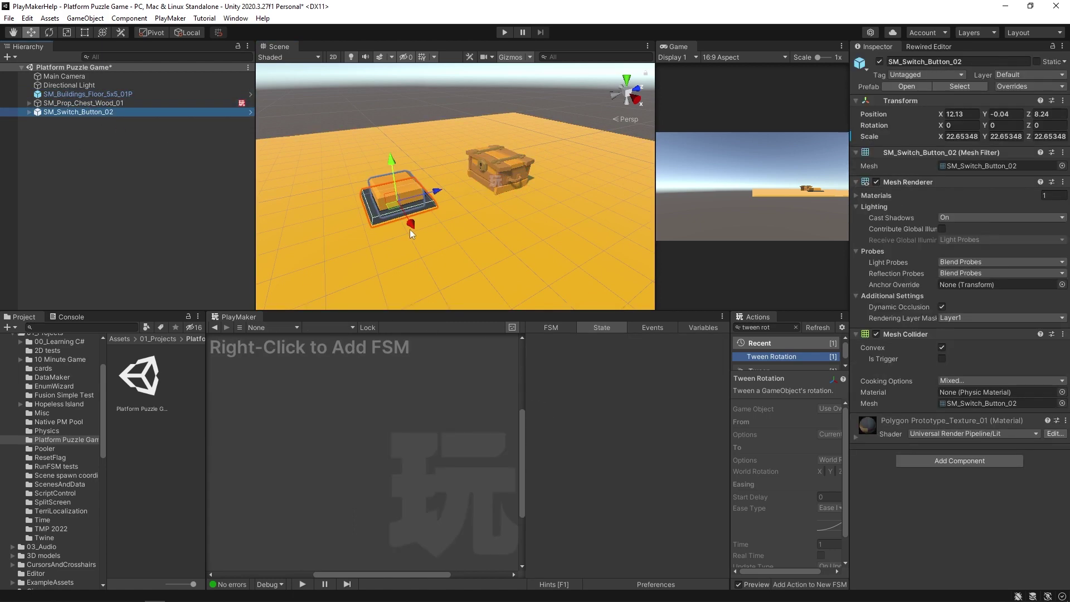
# Step: Unpack the SM_Switch_Button_02 prefab completely and expand it to show its child button
pyautogui.moveTo(409, 229); pyautogui.dragTo(444, 237, button='right')
pyautogui.moveTo(444, 236); pyautogui.dragTo(500, 241, button='middle')
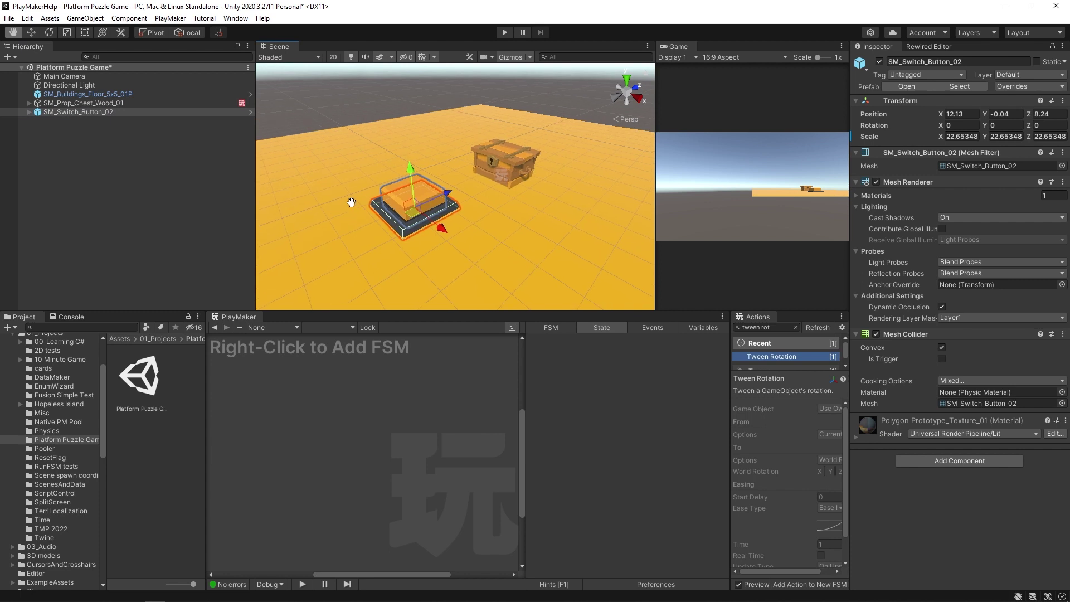
pyautogui.rightClick(78, 113)
pyautogui.moveTo(177, 246)
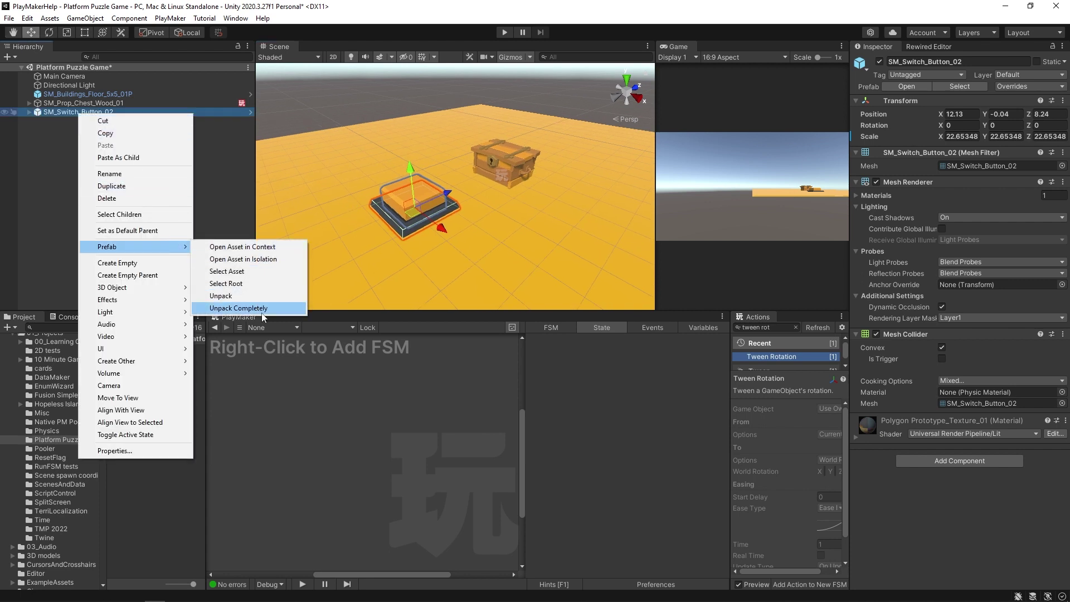
pyautogui.click(239, 308)
pyautogui.click(29, 112)
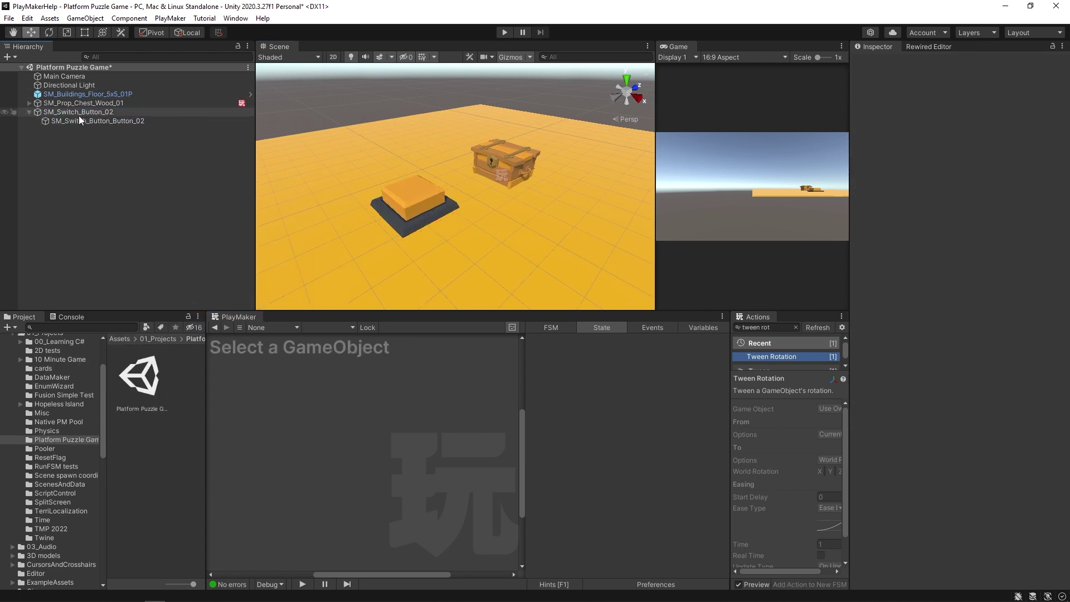
# Step: Rename the SM_Switch_Button_02 object as PlatformButton
pyautogui.click(78, 113)
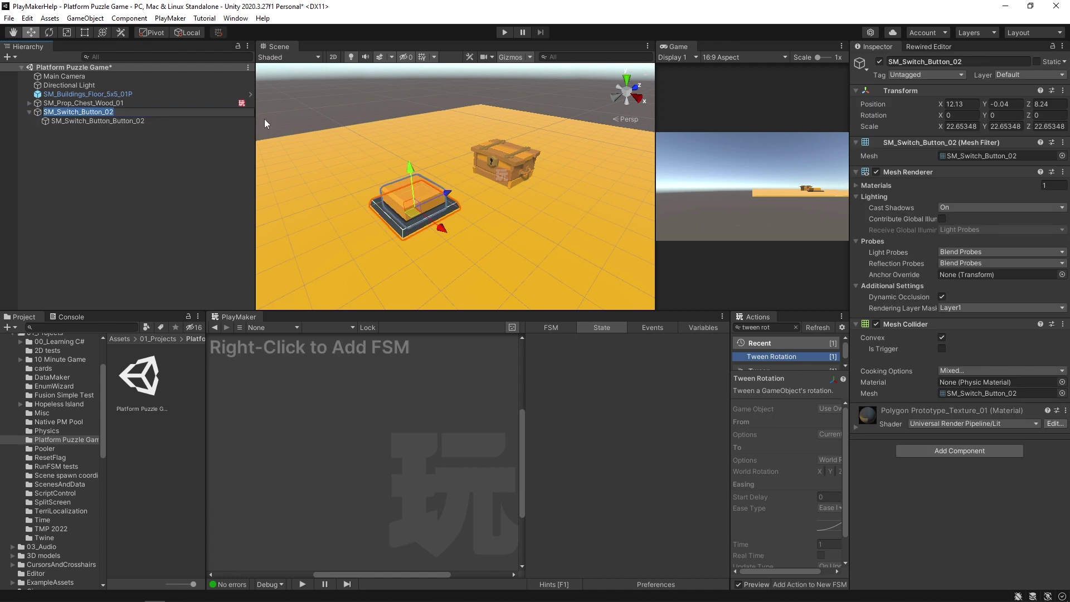
pyautogui.write('PlatformB')
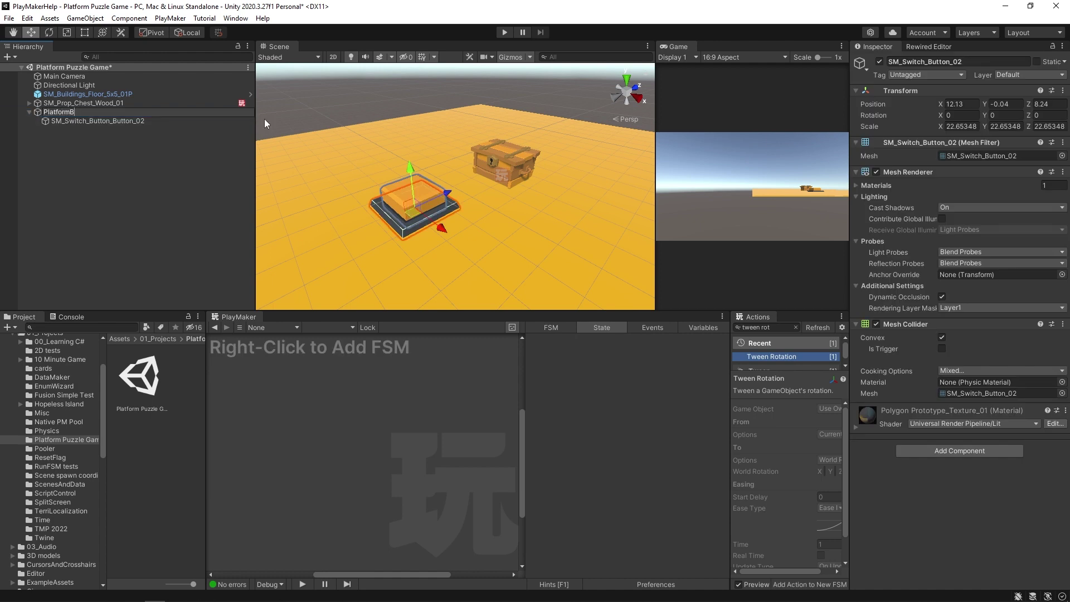
pyautogui.write('utton')
pyautogui.press('Return')
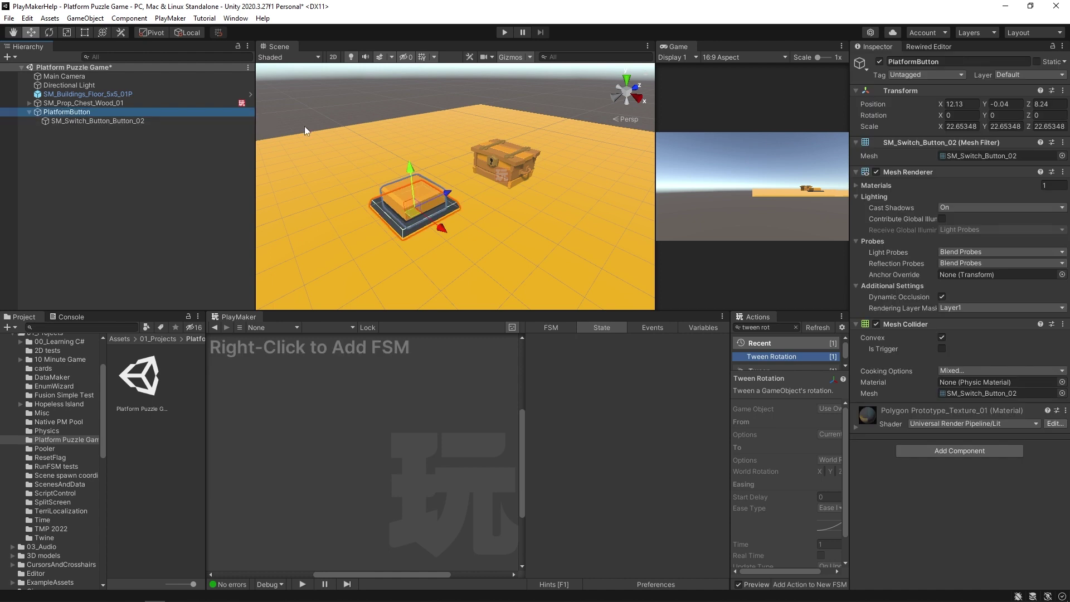
# Step: Rename the child object SM_Switch_Button_Button_02 as ButtonBody
pyautogui.click(115, 122)
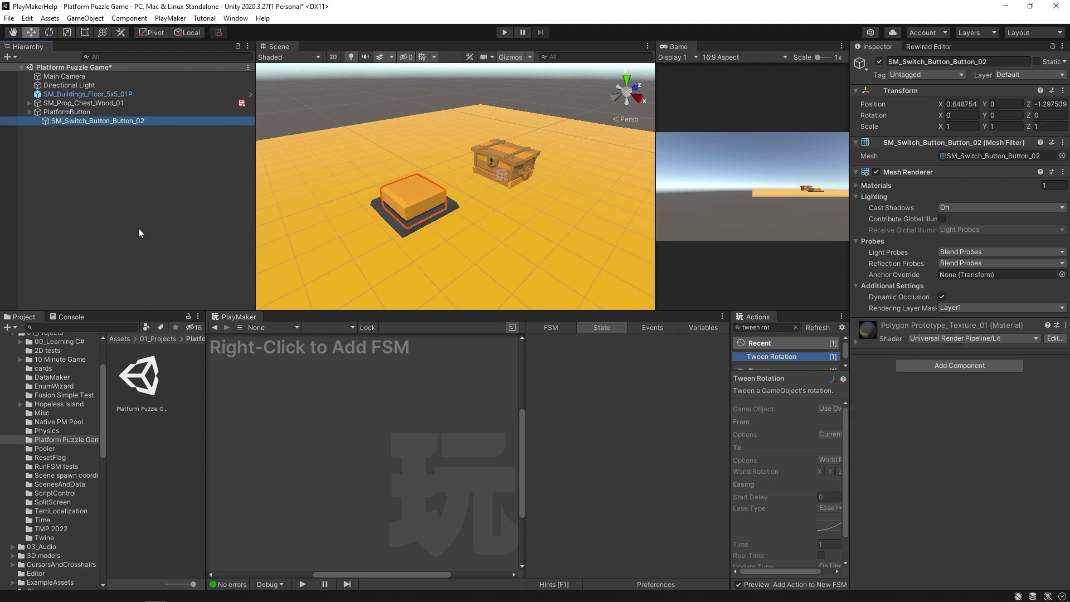
pyautogui.press('F2')
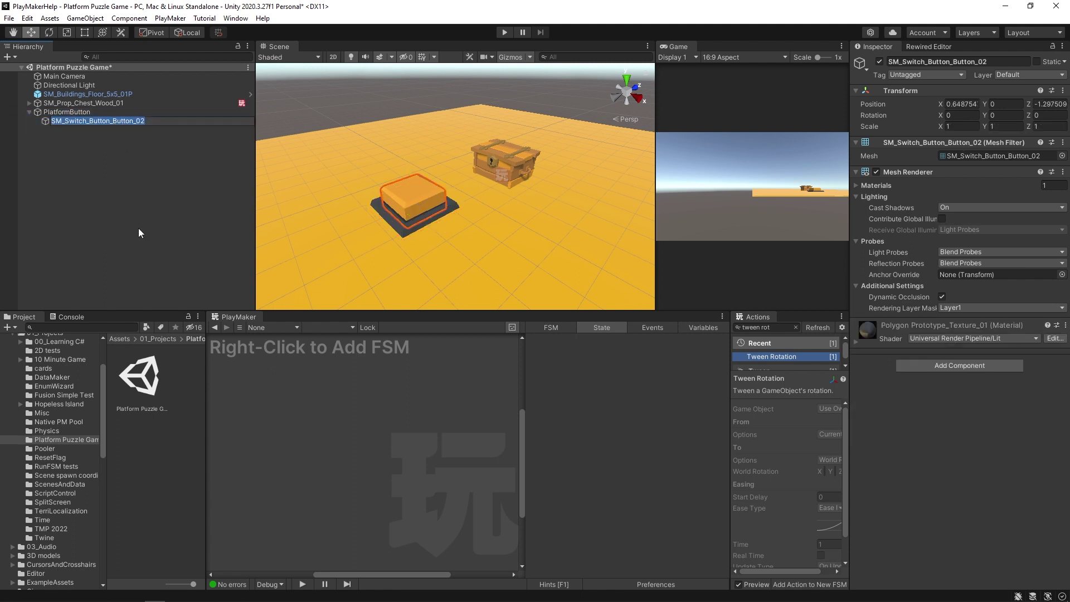
pyautogui.write('ButtonBody')
pyautogui.press('Return')
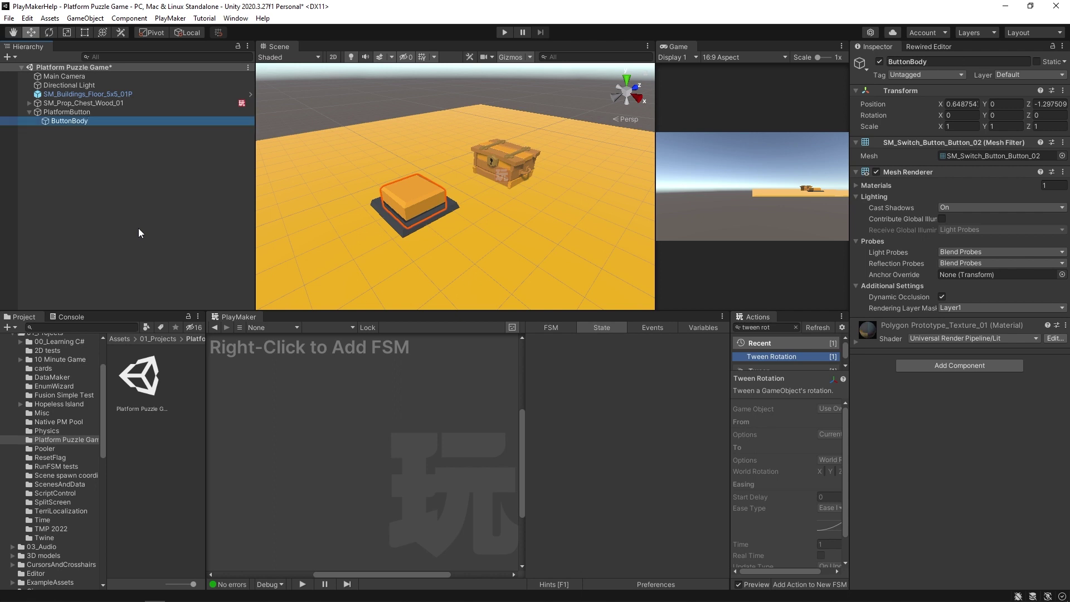
# Step: Remove the Mesh Collider component from the PlatformButton object
pyautogui.click(67, 112)
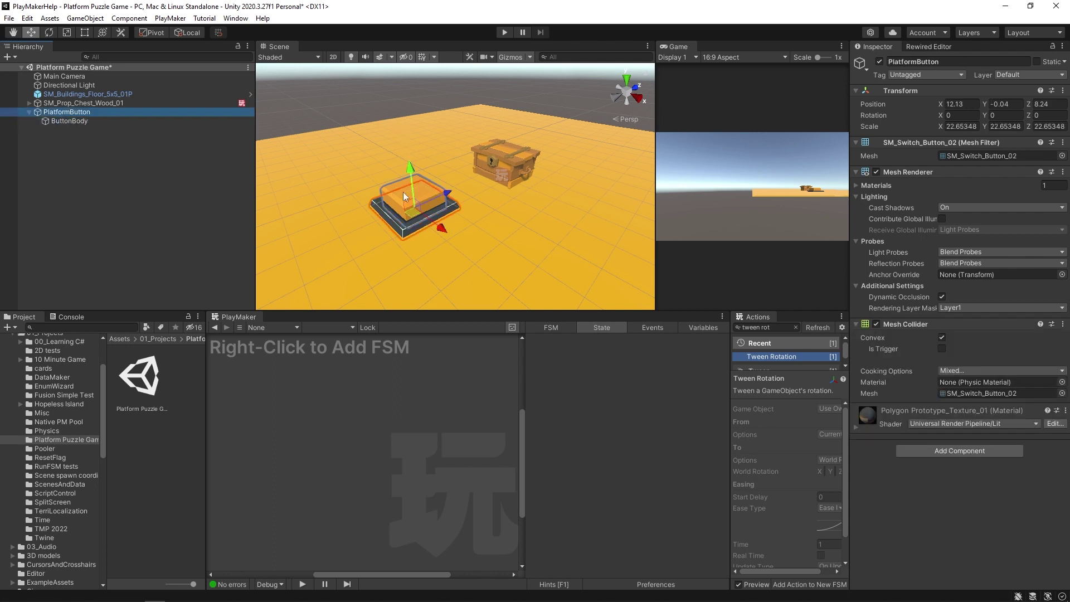
pyautogui.press('f')
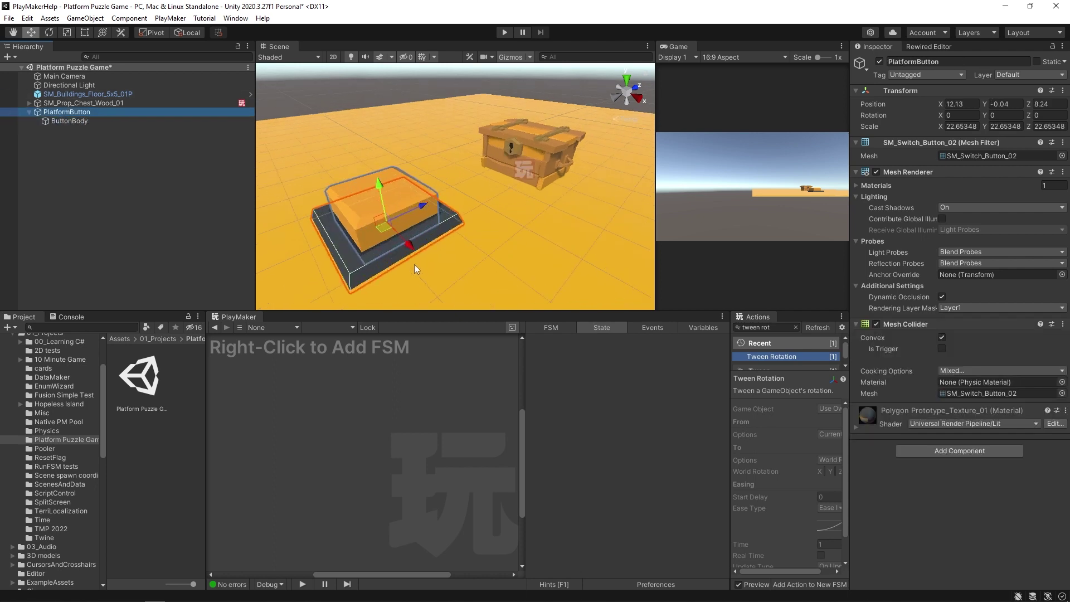
pyautogui.keyDown('alt'); pyautogui.moveTo(408, 169); pyautogui.dragTo(462, 218); pyautogui.keyUp('alt')
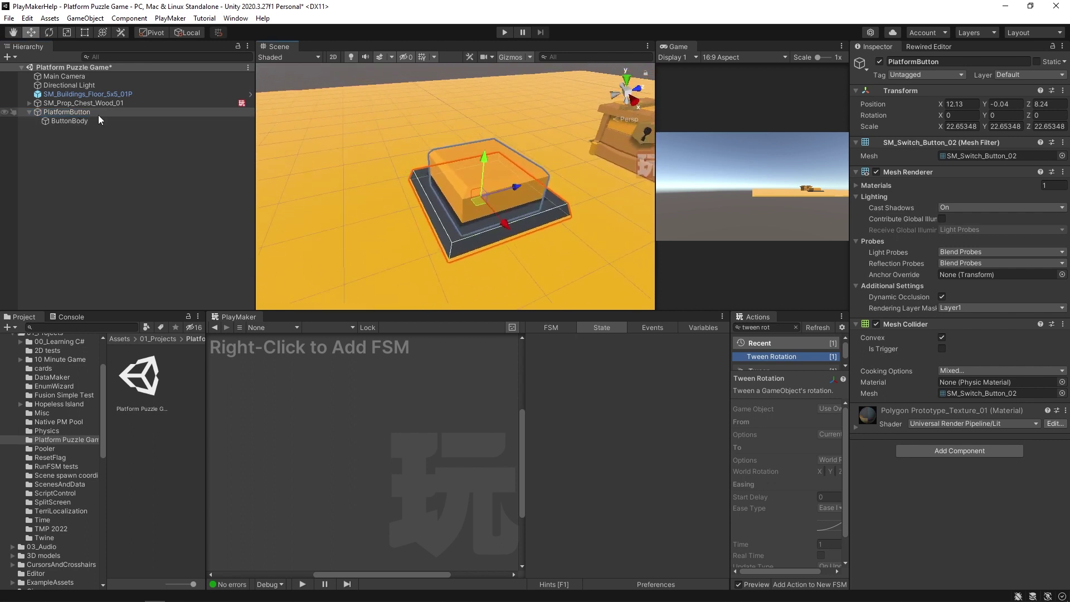
pyautogui.rightClick(907, 327)
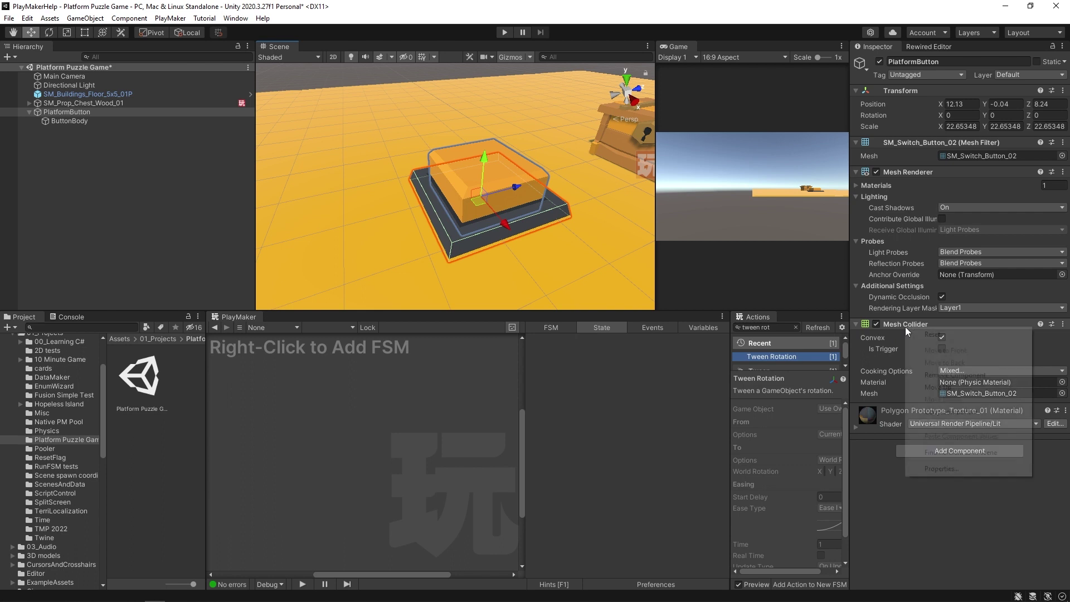
pyautogui.click(955, 375)
# Step: Add a Box Collider component to the PlatformButton object
pyautogui.keyDown('alt'); pyautogui.moveTo(299, 231); pyautogui.dragTo(201, 149); pyautogui.keyUp('alt')
pyautogui.click(67, 120)
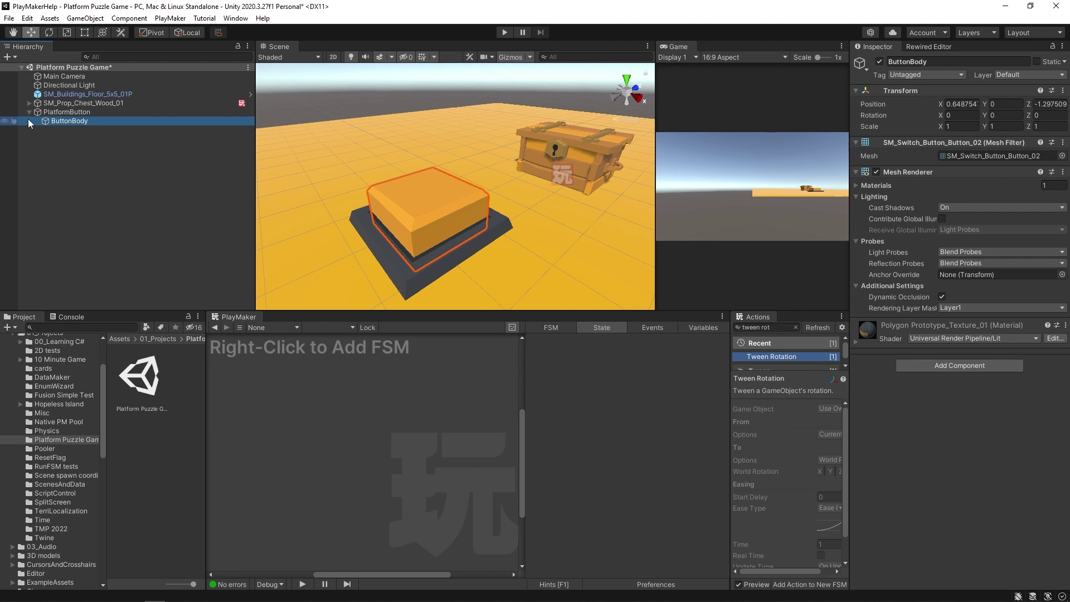
pyautogui.click(411, 192)
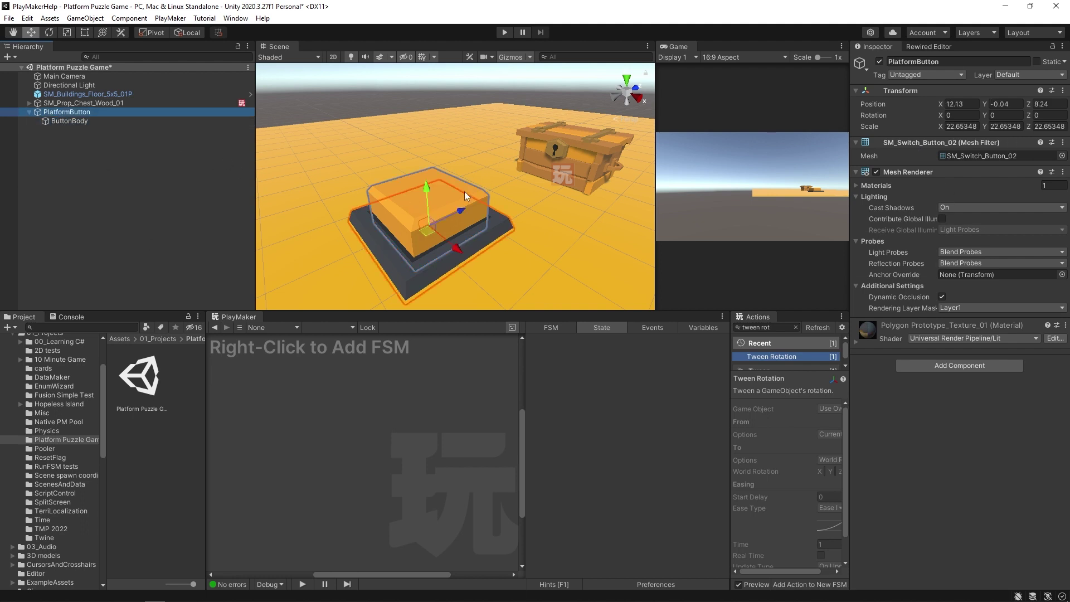
pyautogui.click(935, 366)
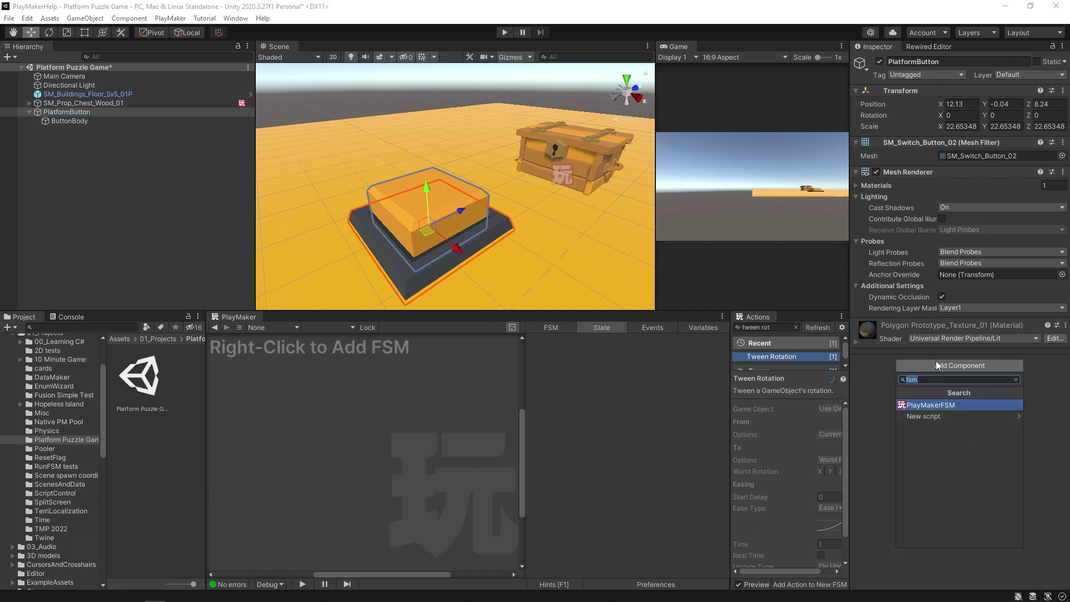
pyautogui.write('box')
pyautogui.press('Return')
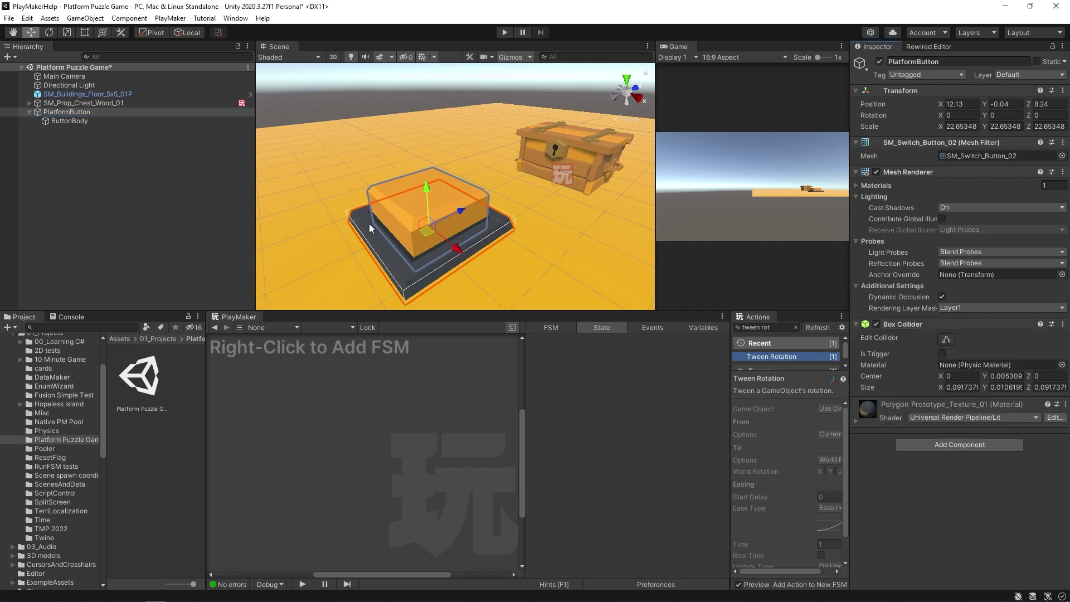
# Step: Edit PlatformButton's box collider by stretching its upper face upward to a Y size of about 0.092
pyautogui.moveTo(371, 229); pyautogui.dragTo(383, 214, button='middle')
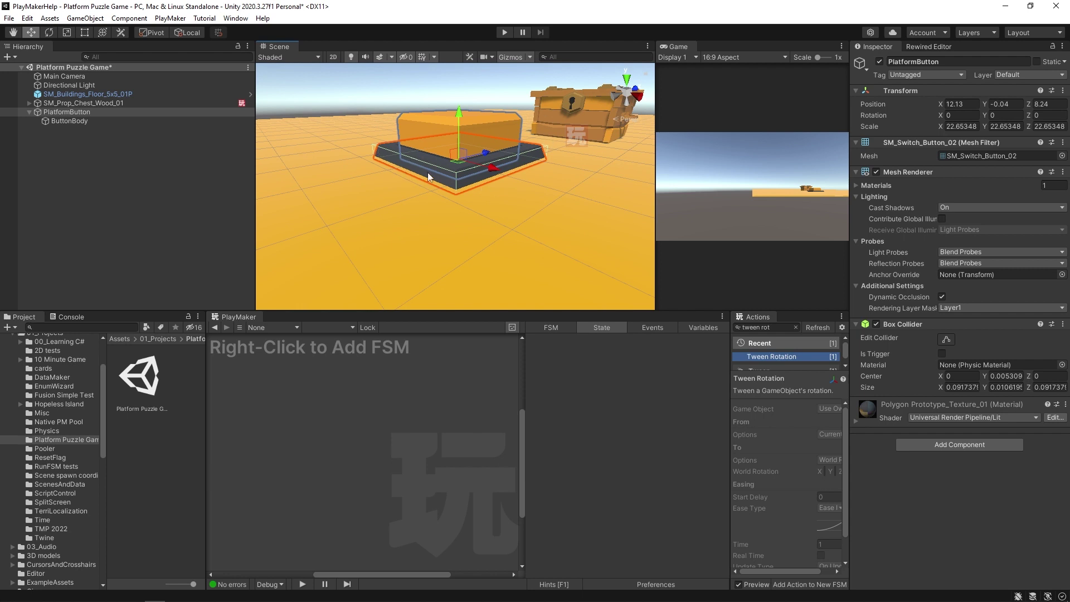
pyautogui.moveTo(436, 151); pyautogui.dragTo(415, 187, button='middle')
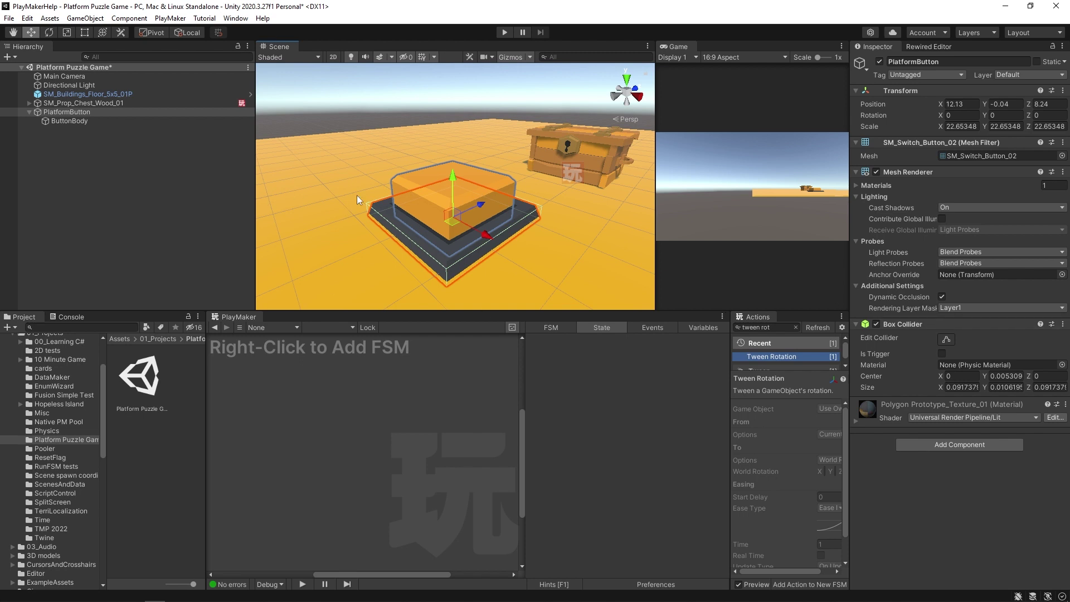
pyautogui.click(946, 340)
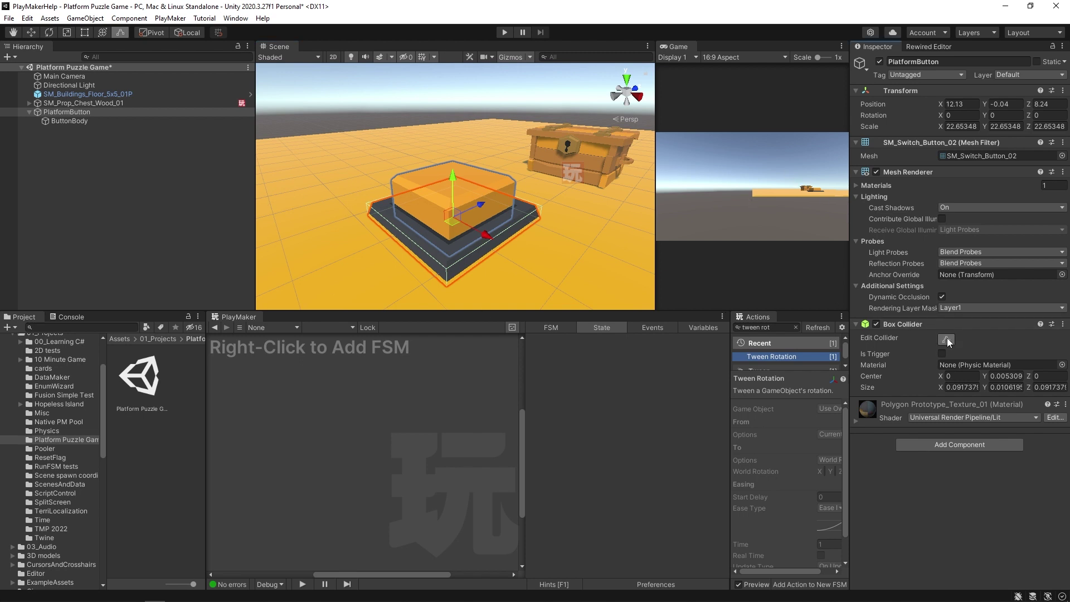
pyautogui.moveTo(454, 203); pyautogui.dragTo(462, 84)
pyautogui.moveTo(472, 114); pyautogui.dragTo(450, 136, button='right')
pyautogui.moveTo(449, 141); pyautogui.dragTo(438, 184, button='middle')
pyautogui.scroll(-5, 435, 172)
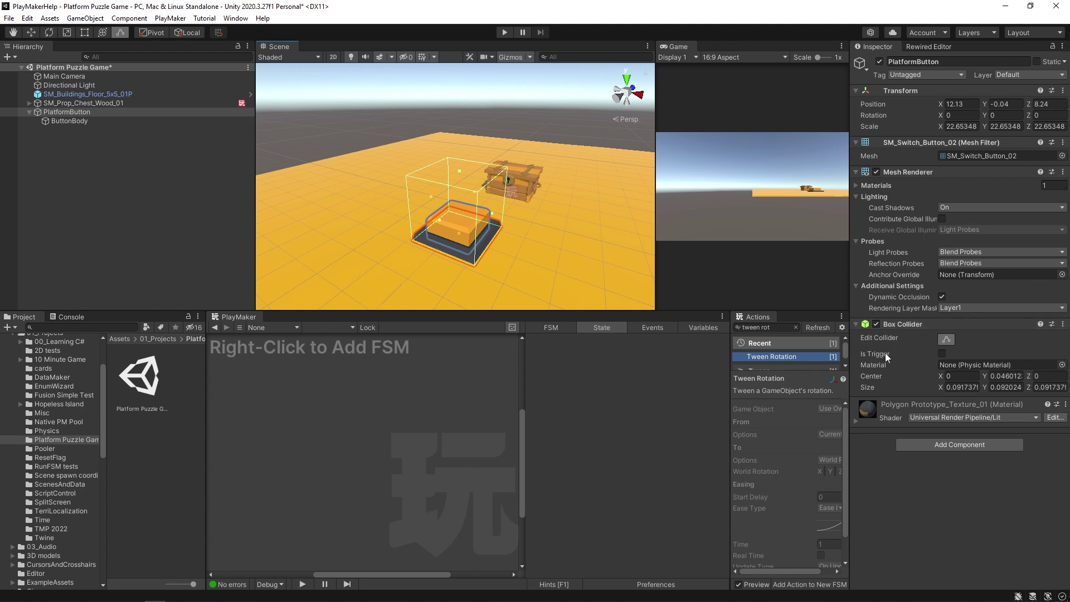
# Step: Make PlatformButton's box collider a trigger and save the scene
pyautogui.click(942, 354)
pyautogui.hotkey('ctrl', 's')
# Step: Add a PlayMaker FSM to PlatformButton and position its start state in the graph
pyautogui.rightClick(287, 406)
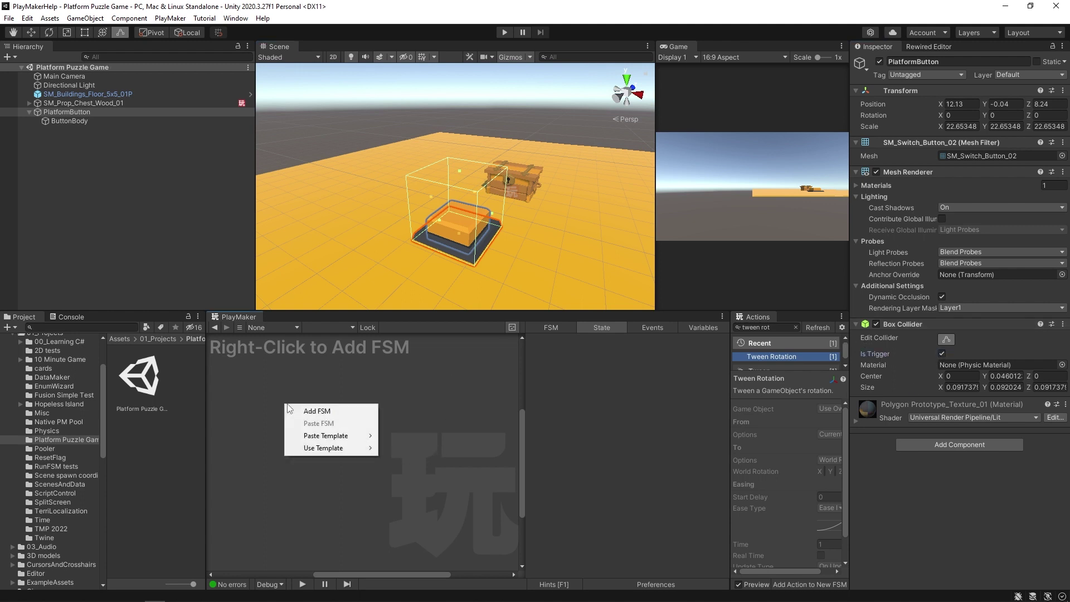
pyautogui.click(310, 412)
pyautogui.moveTo(281, 437); pyautogui.dragTo(339, 419)
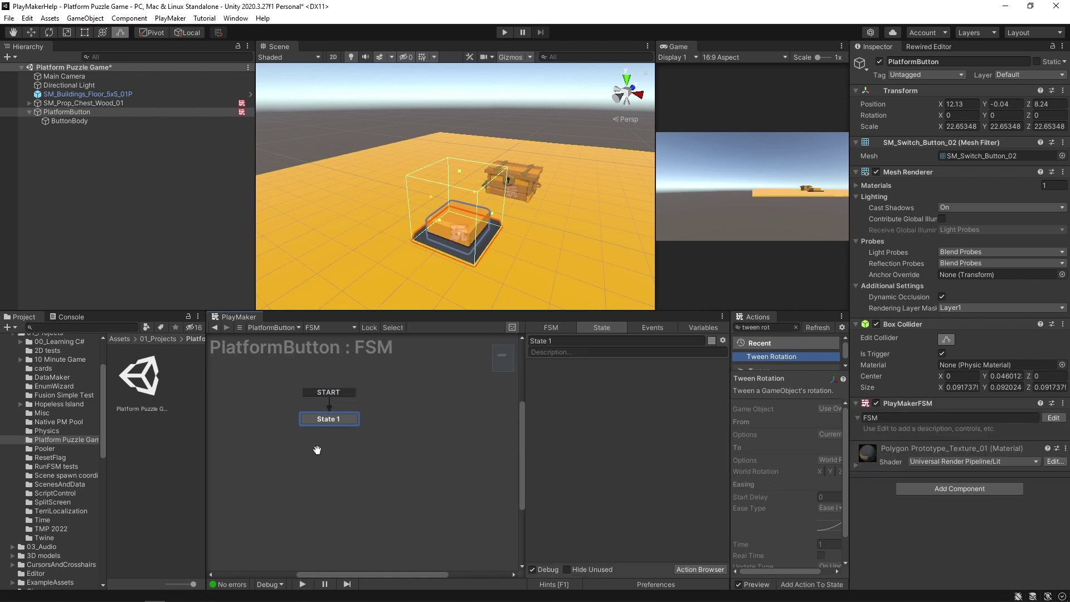
# Step: Add the physics Trigger Event action to State 1 and set its Collide Tag to Player
pyautogui.click(770, 327)
pyautogui.write('trigger eve')
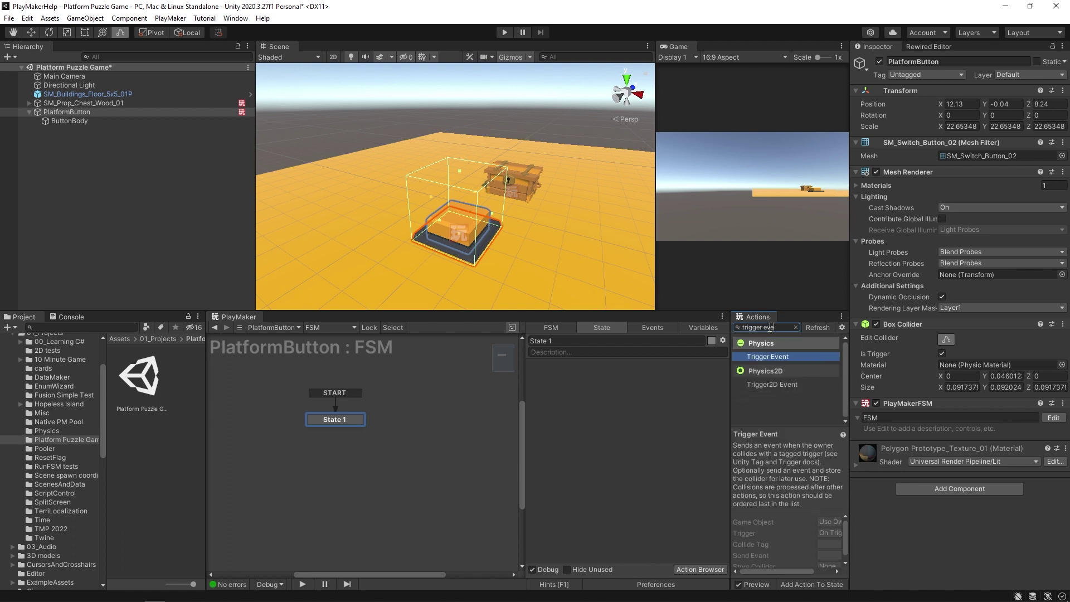
pyautogui.moveTo(767, 384); pyautogui.dragTo(560, 482)
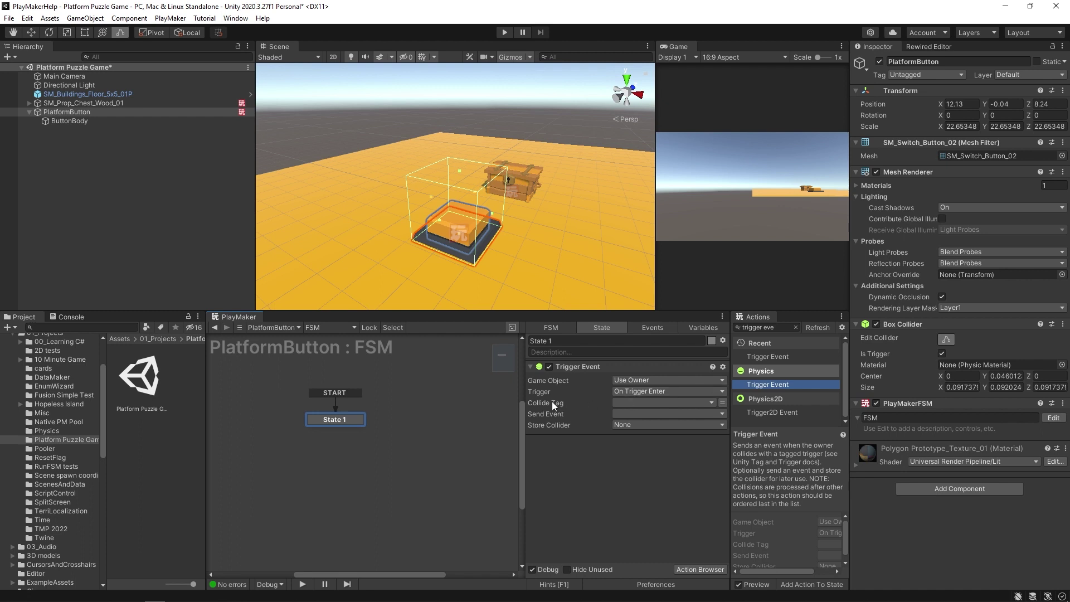
pyautogui.click(633, 404)
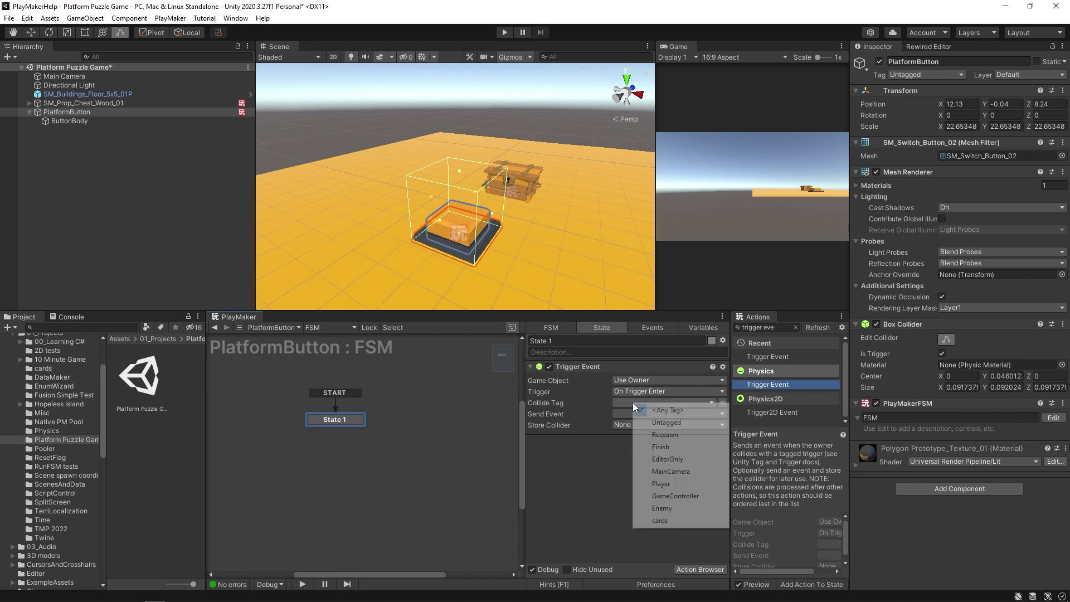
pyautogui.click(658, 484)
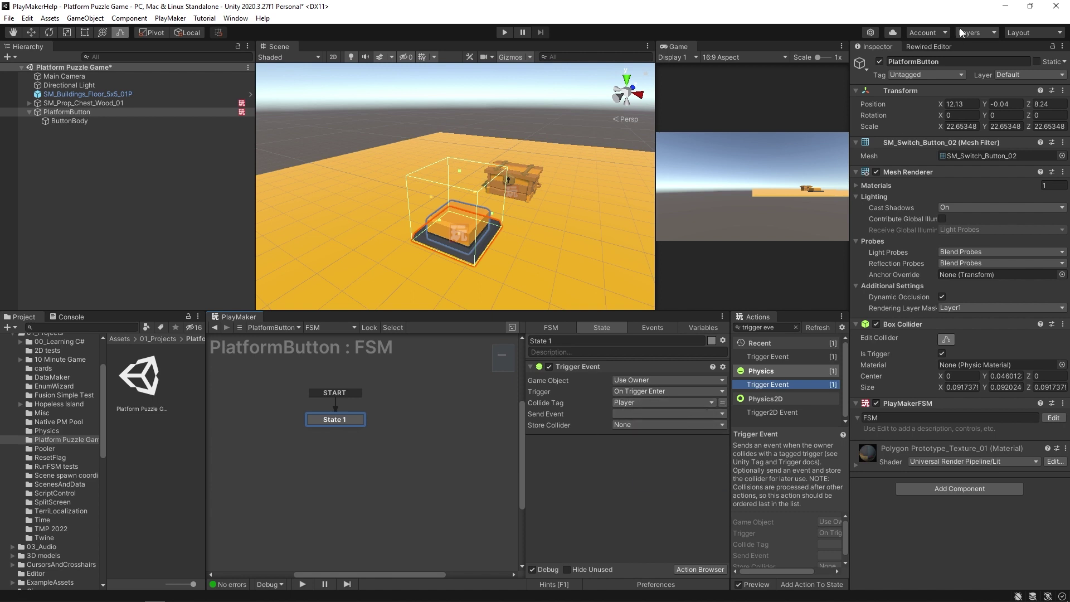
pyautogui.click(905, 78)
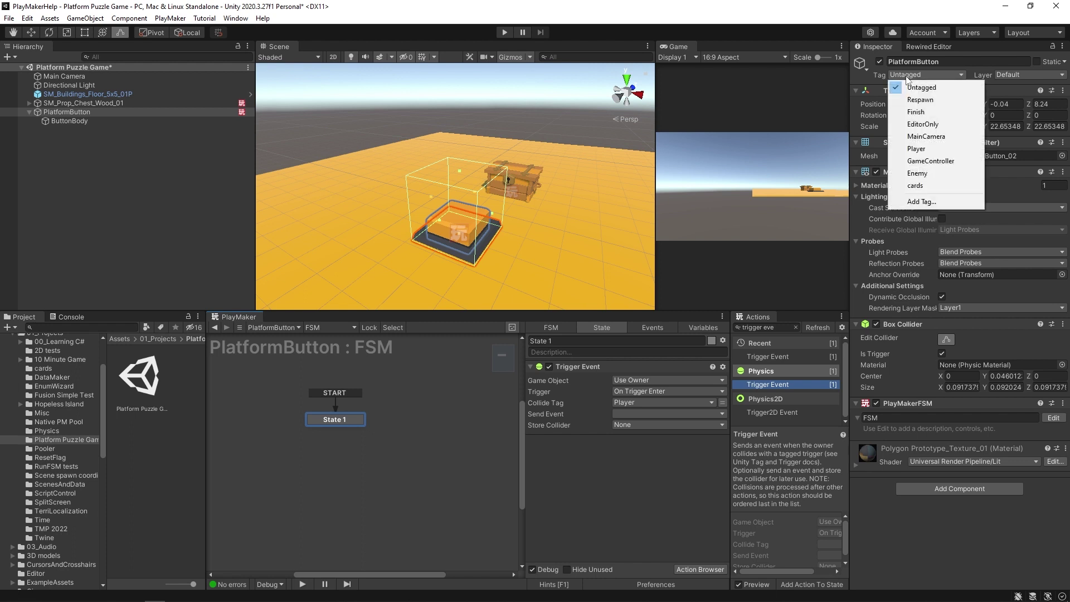
pyautogui.click(927, 203)
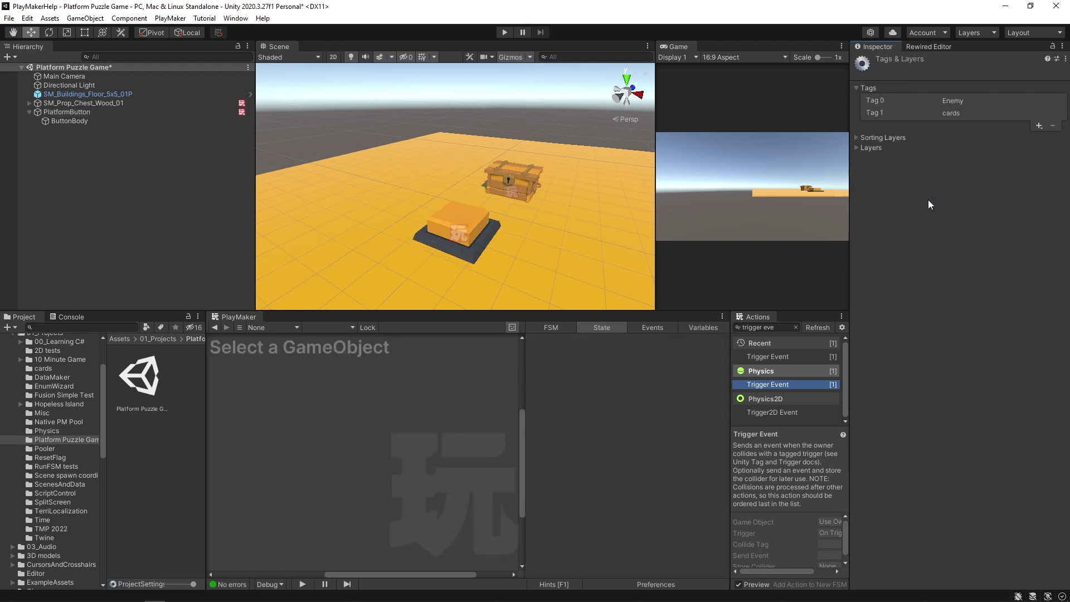
pyautogui.click(1040, 127)
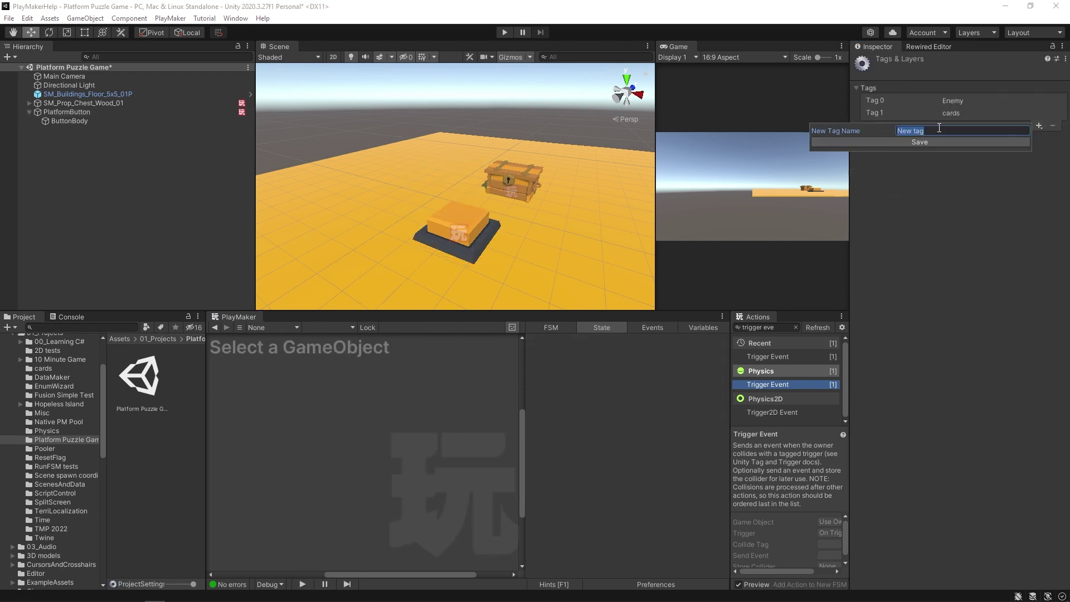
pyautogui.click(957, 176)
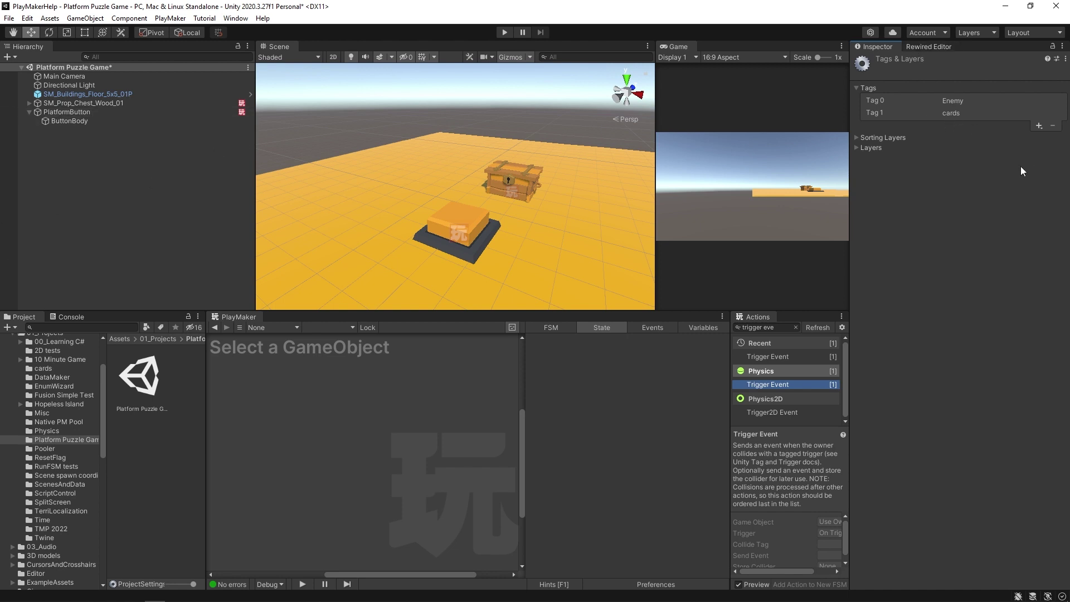
pyautogui.click(103, 112)
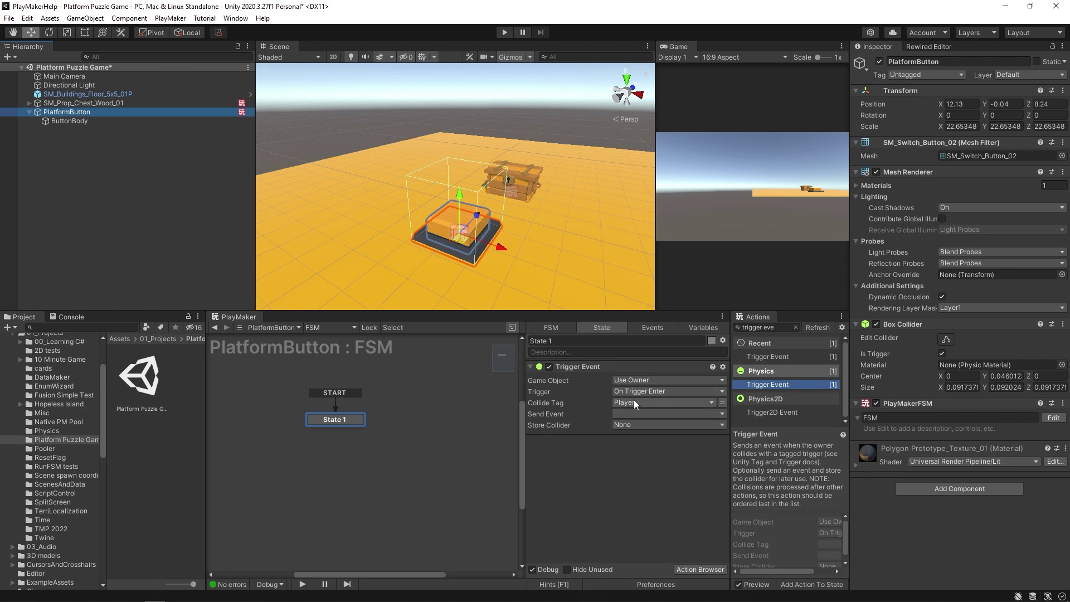
pyautogui.click(623, 489)
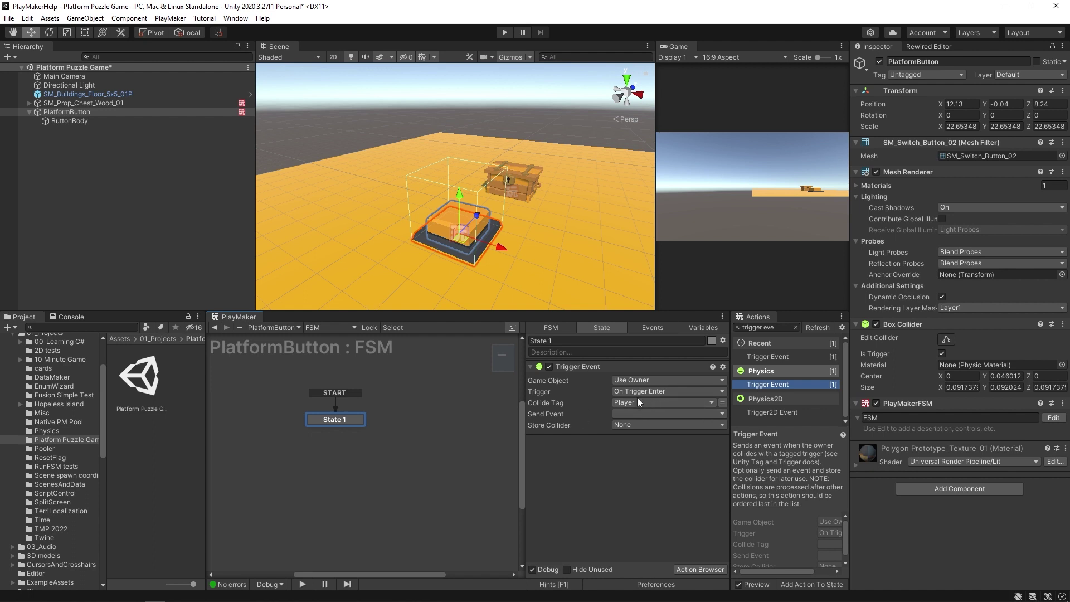
# Step: Create a new event named next as the Trigger Event's Send Event and add it as a transition on State 1
pyautogui.click(620, 418)
pyautogui.click(671, 483)
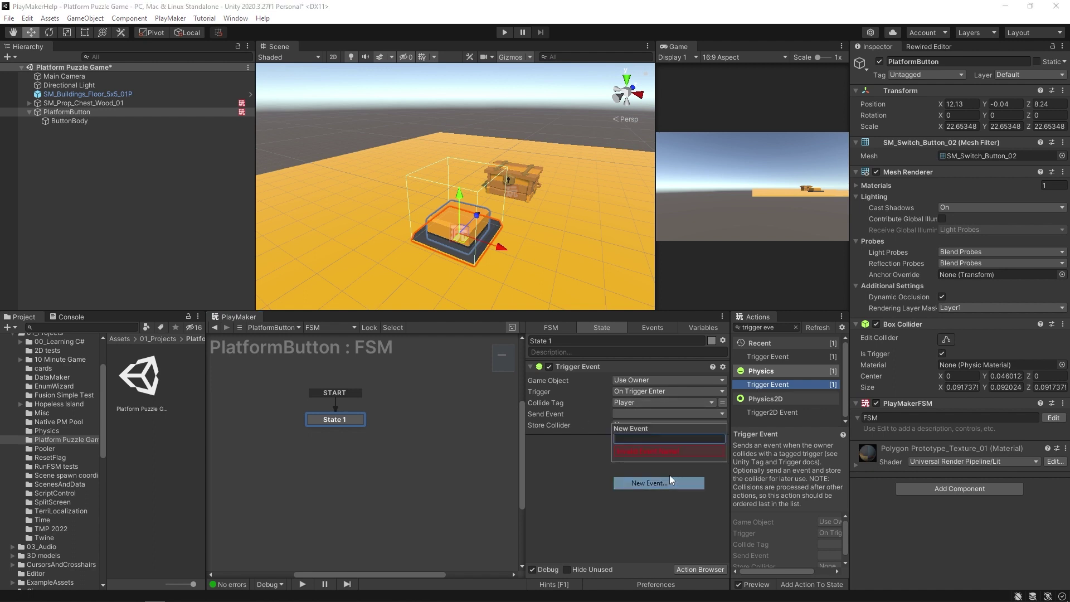
pyautogui.write('next')
pyautogui.press('Return')
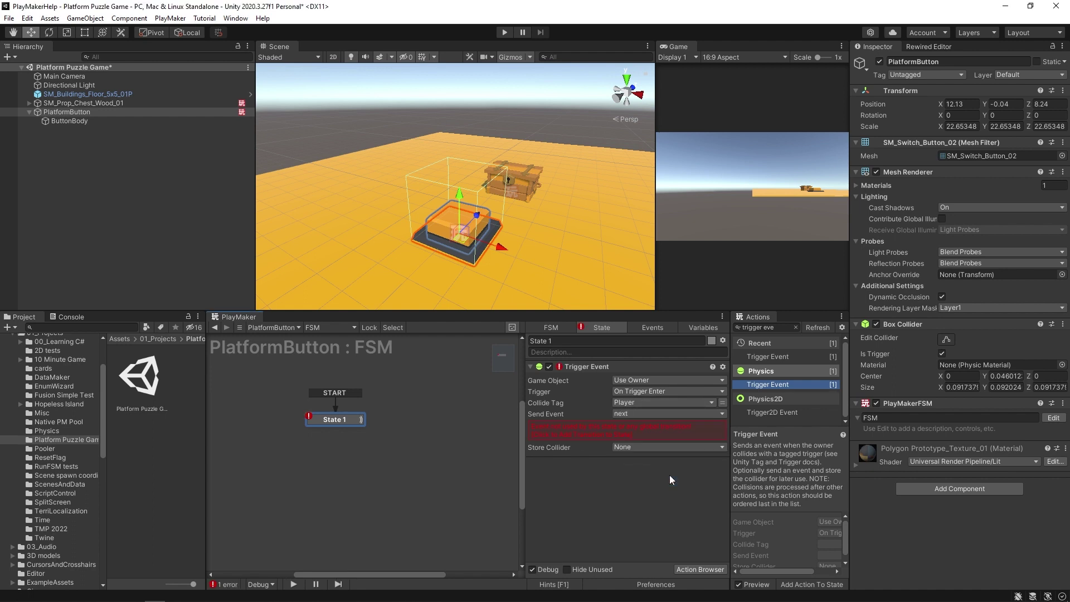
pyautogui.click(579, 429)
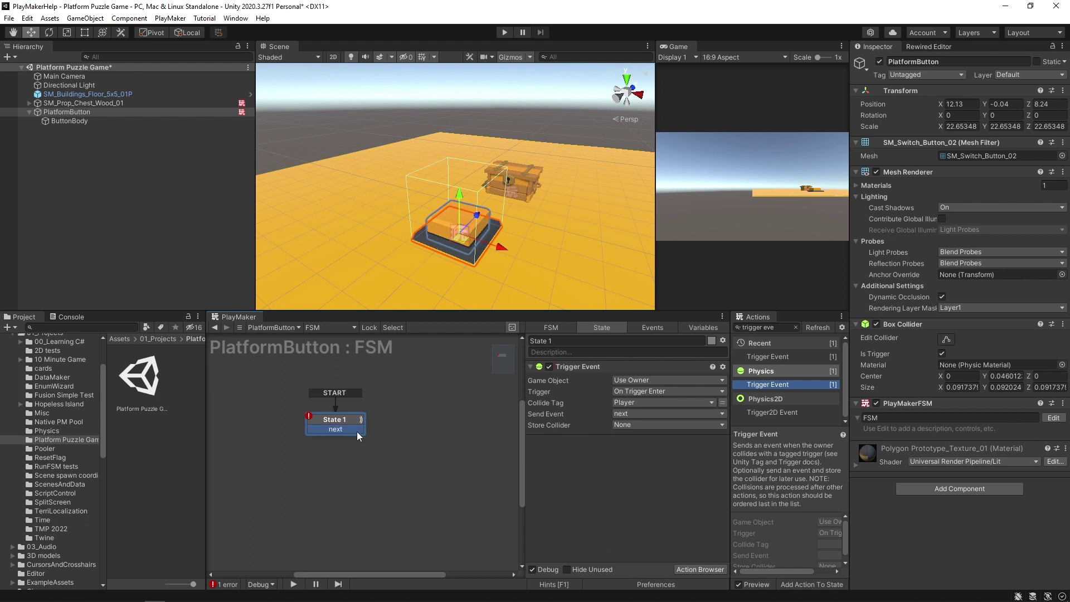
# Step: Create a second state from State 1's next transition, name it "change color", and widen the action browser
pyautogui.moveTo(355, 432); pyautogui.dragTo(329, 453)
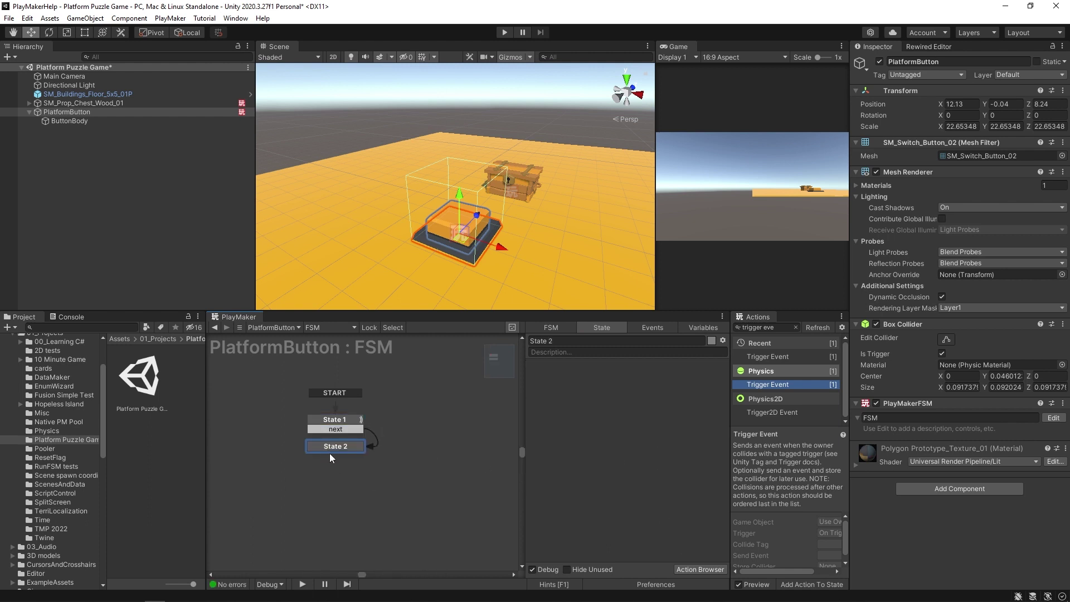
pyautogui.click(599, 340)
pyautogui.write('change color')
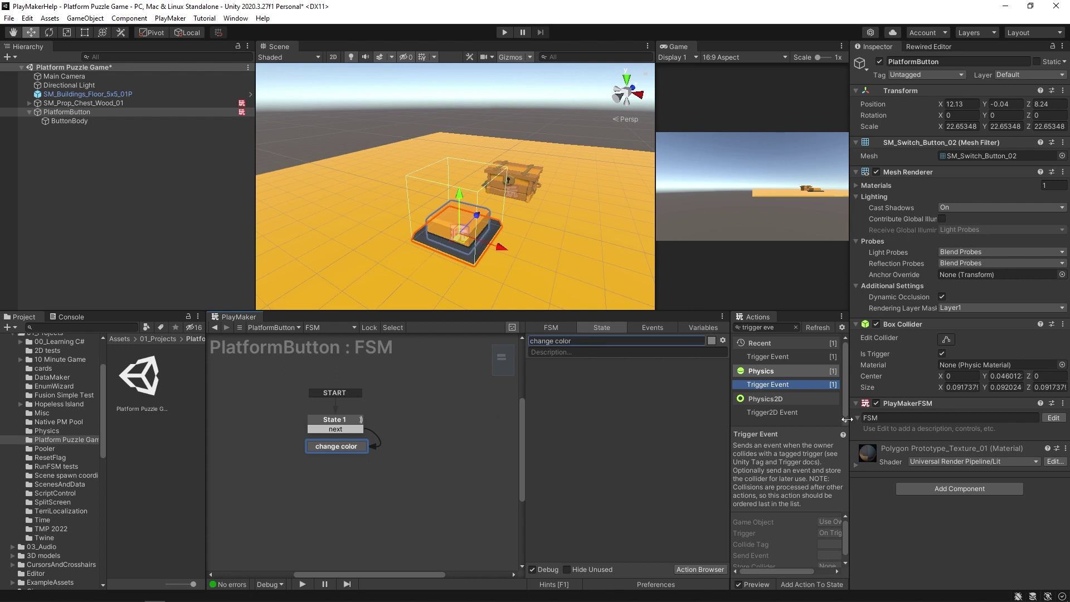
pyautogui.moveTo(730, 387); pyautogui.dragTo(689, 390)
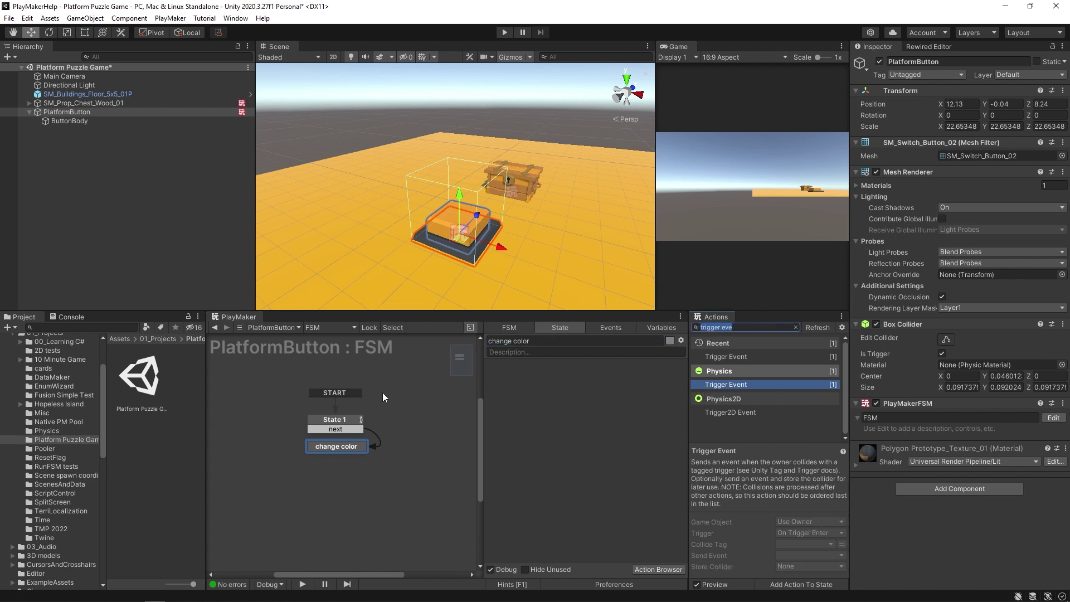
# Step: Add a Next Frame Event action to the change color state, sending a new event named "back"
pyautogui.write('next fra')
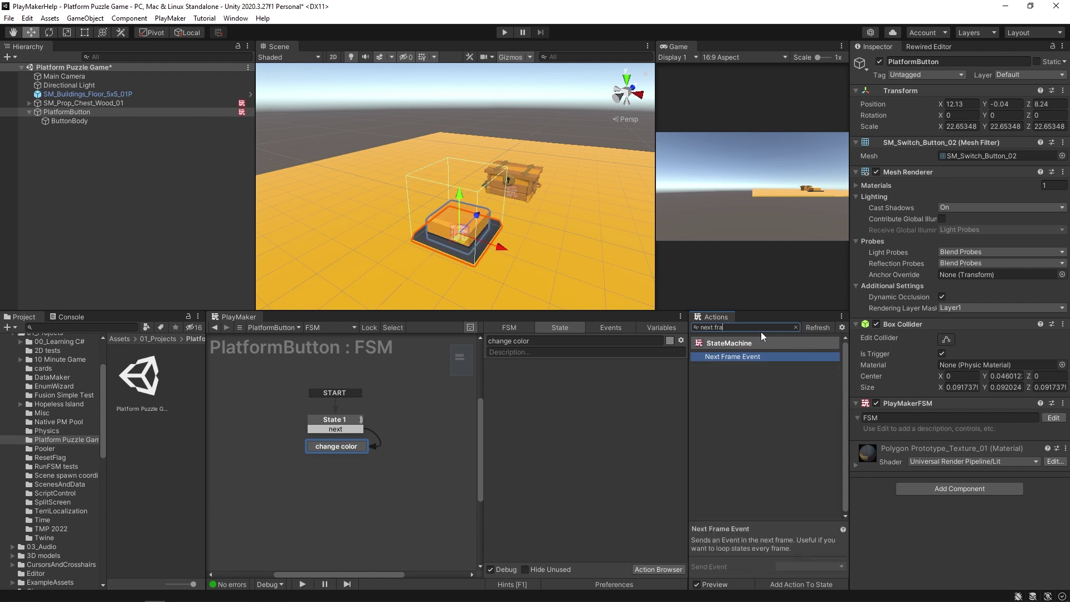
pyautogui.press('Return')
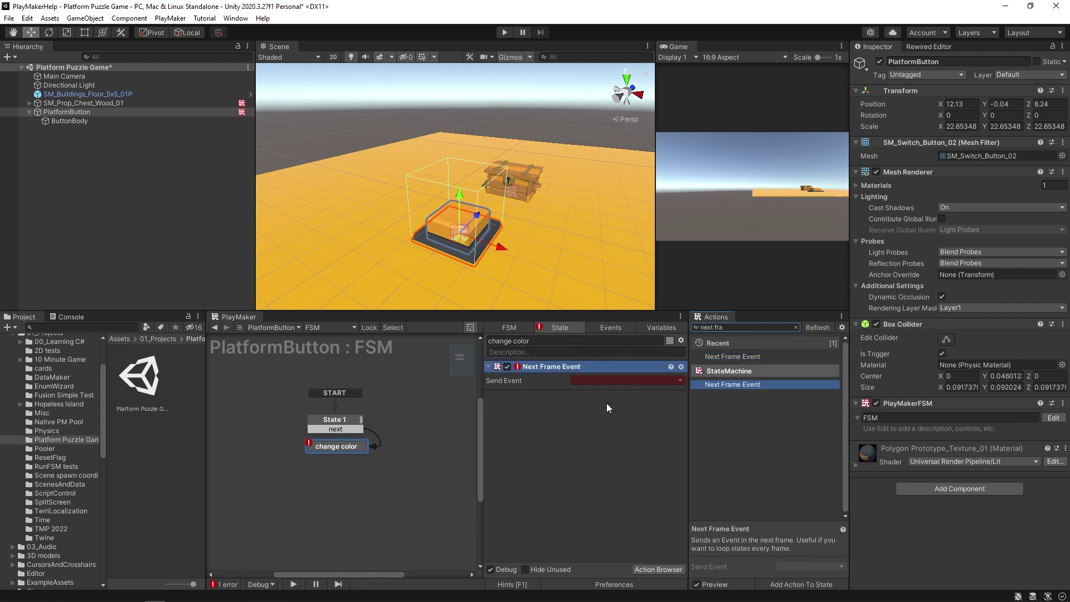
pyautogui.click(590, 380)
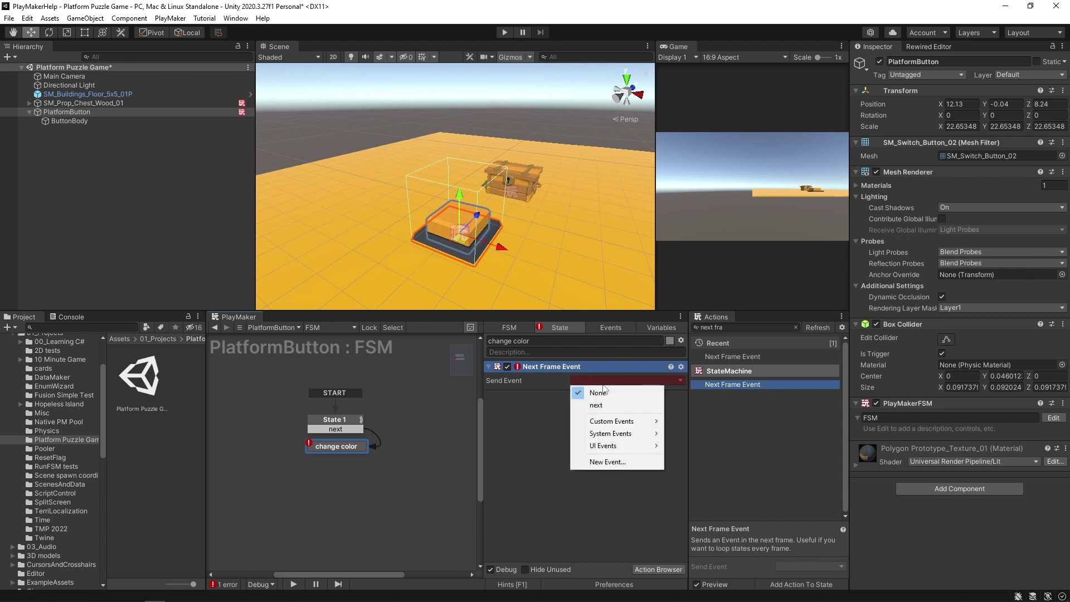
pyautogui.click(622, 462)
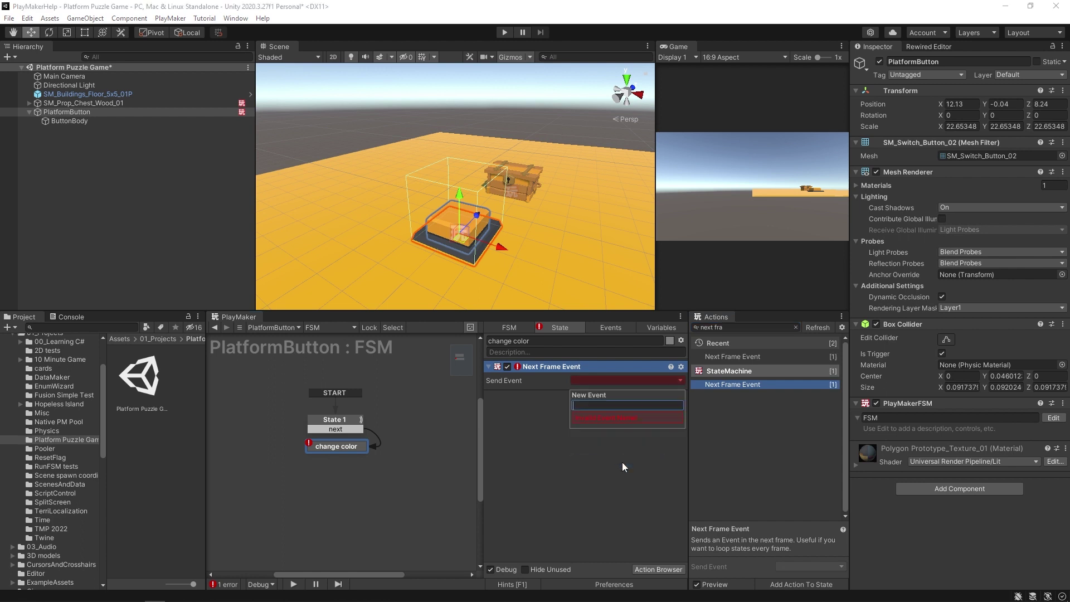
pyautogui.write('back')
pyautogui.press('Return')
# Step: Add the back event as a transition on change color, link it to State 1, and save the scene
pyautogui.click(580, 397)
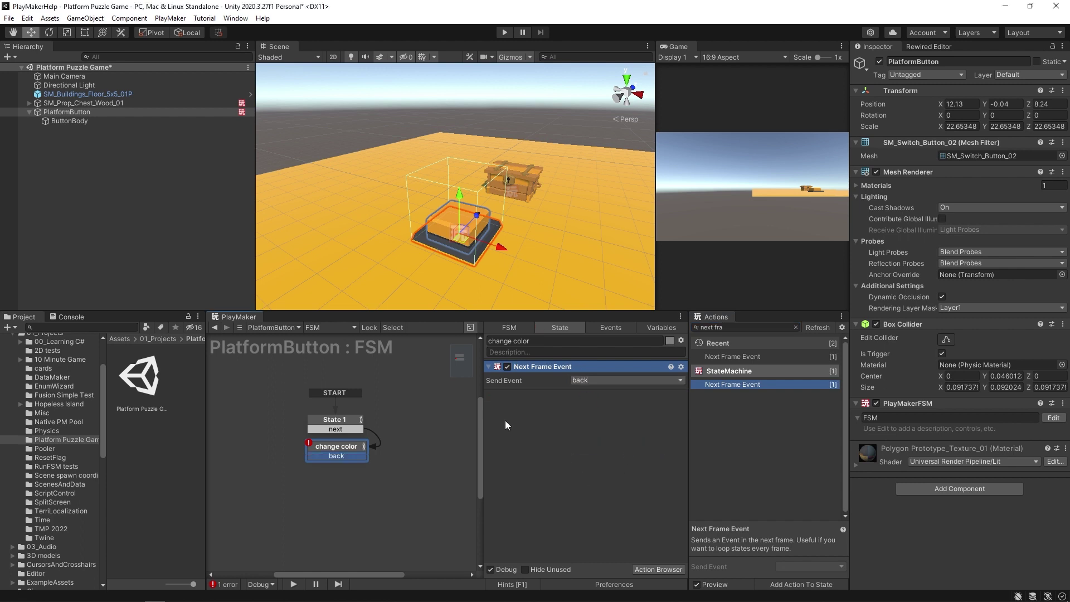
pyautogui.moveTo(334, 463); pyautogui.dragTo(337, 431)
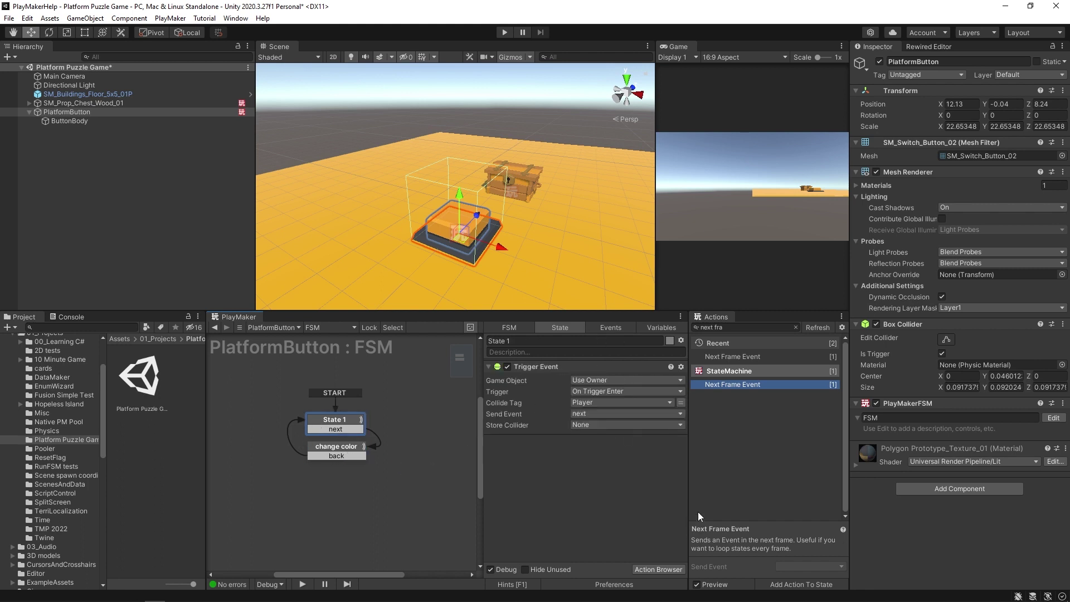
pyautogui.hotkey('ctrl', 's')
# Step: Create a 3D capsule and place it on the floor beside the button, at about X 10.49, Y 1.37, Z 6.06
pyautogui.rightClick(91, 172)
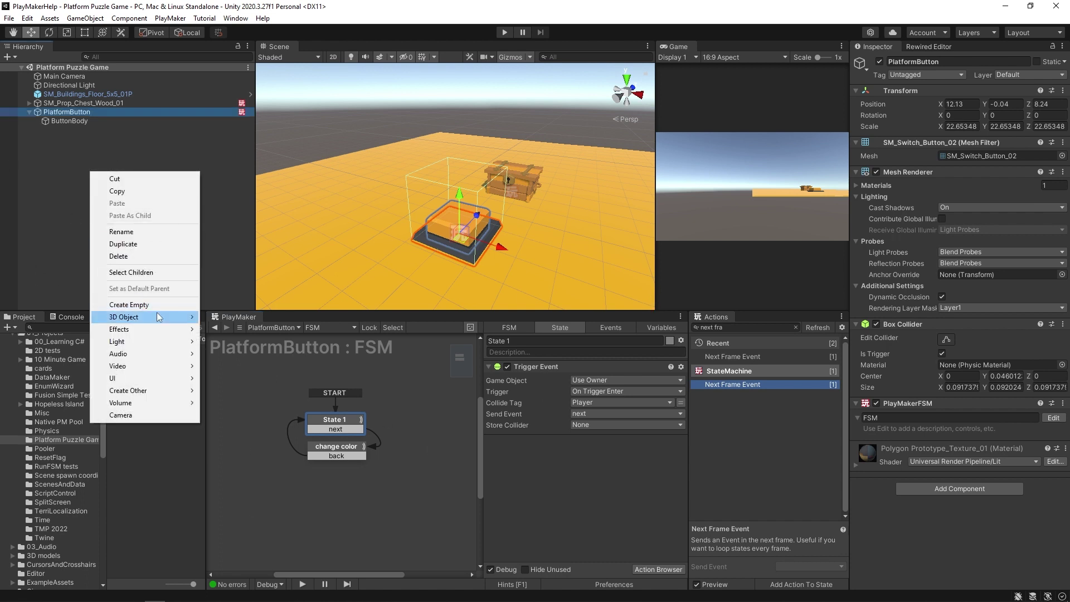
pyautogui.moveTo(159, 317)
pyautogui.click(248, 346)
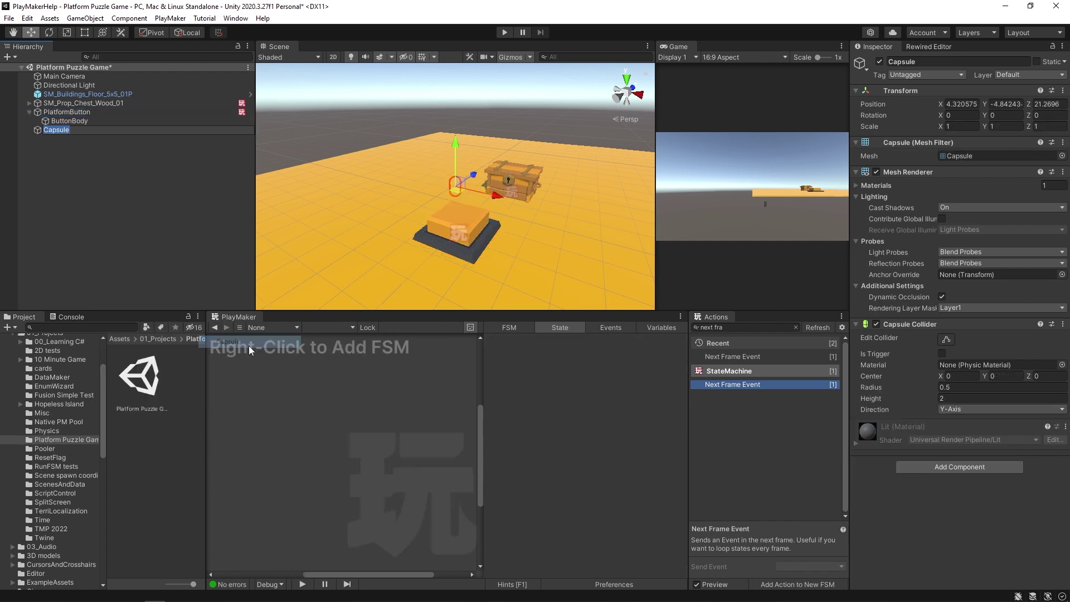
pyautogui.click(38, 131)
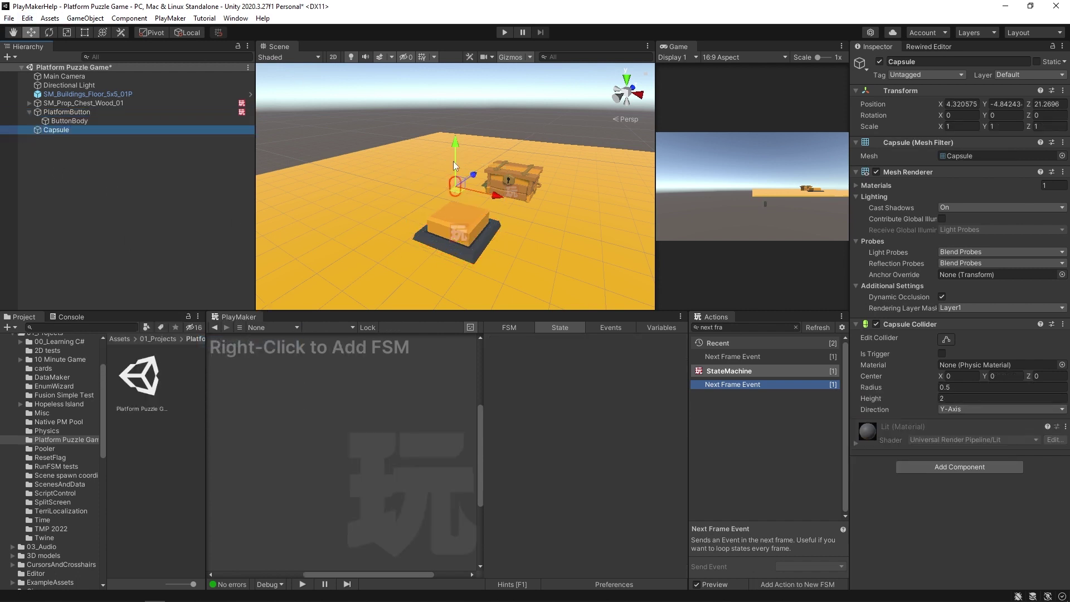
pyautogui.moveTo(457, 193); pyautogui.dragTo(356, 214)
# Step: Create an empty parent object for the capsule and name it Player
pyautogui.rightClick(38, 130)
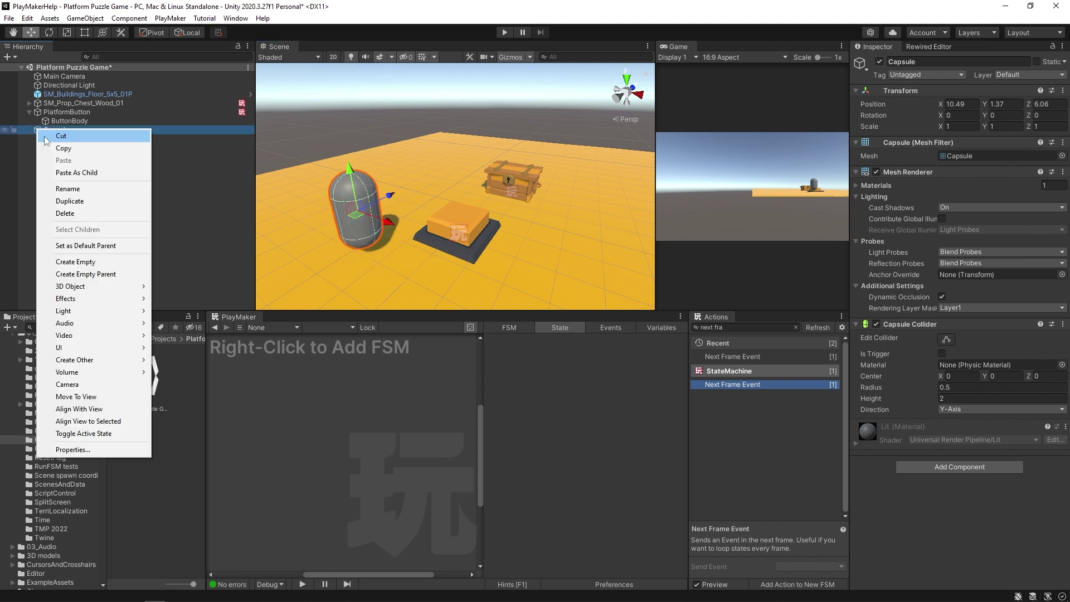
pyautogui.click(93, 275)
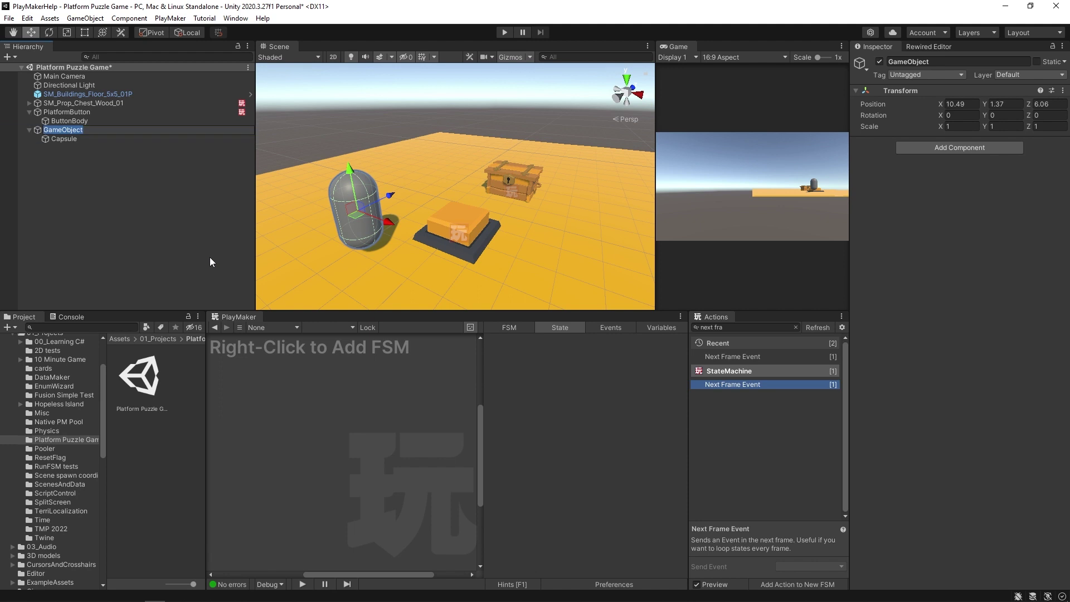
pyautogui.write('Player')
pyautogui.press('Return')
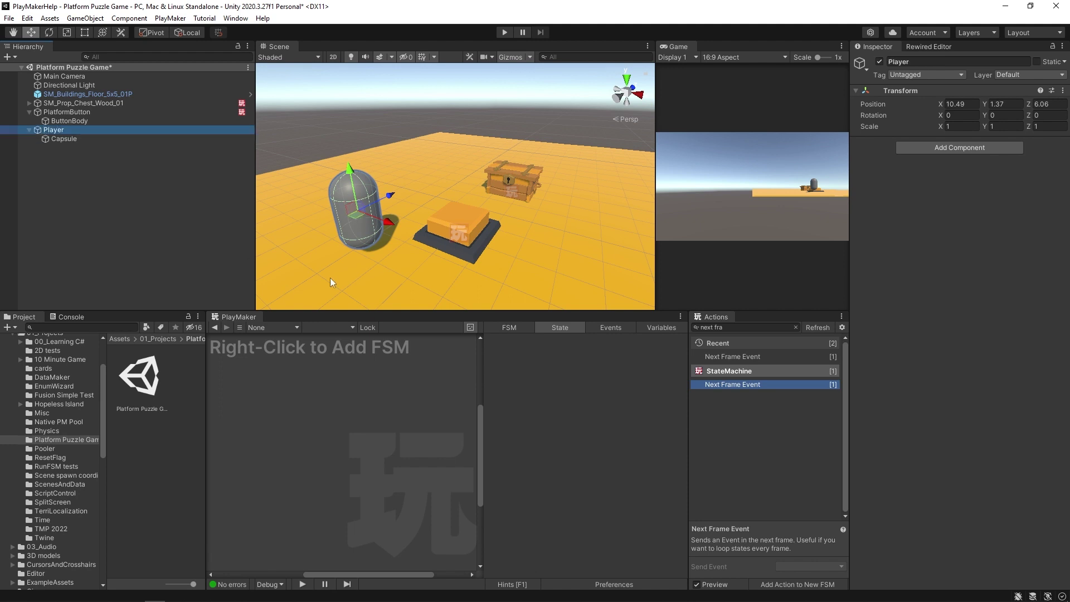
pyautogui.click(58, 141)
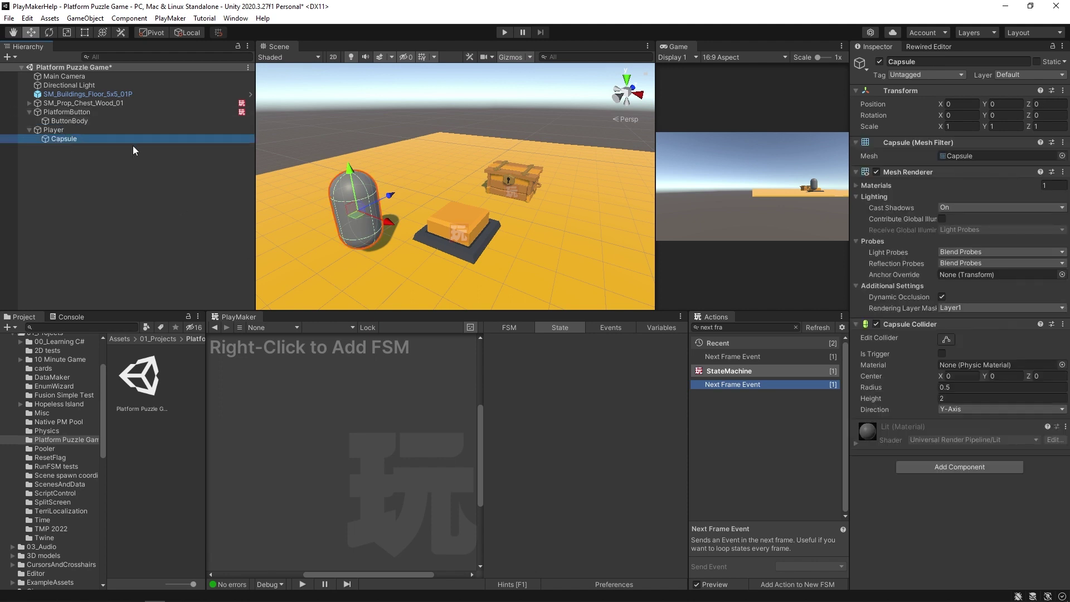
pyautogui.press('Up')
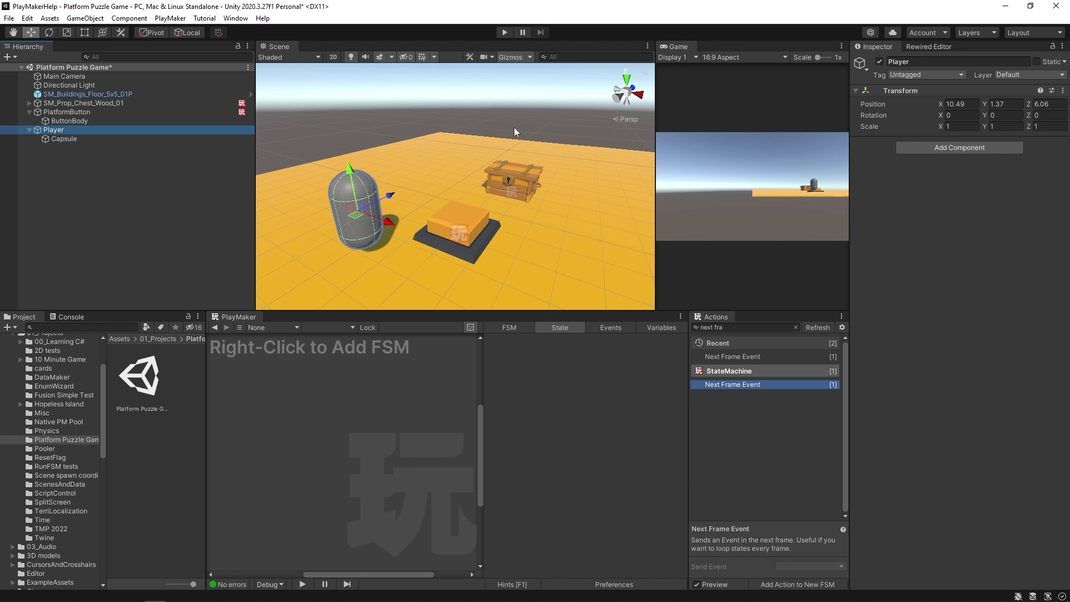
# Step: Browse the Ecosystem filtered to templates and examine the Player Move, Player Interact and First Person Look entries
pyautogui.click(551, 438)
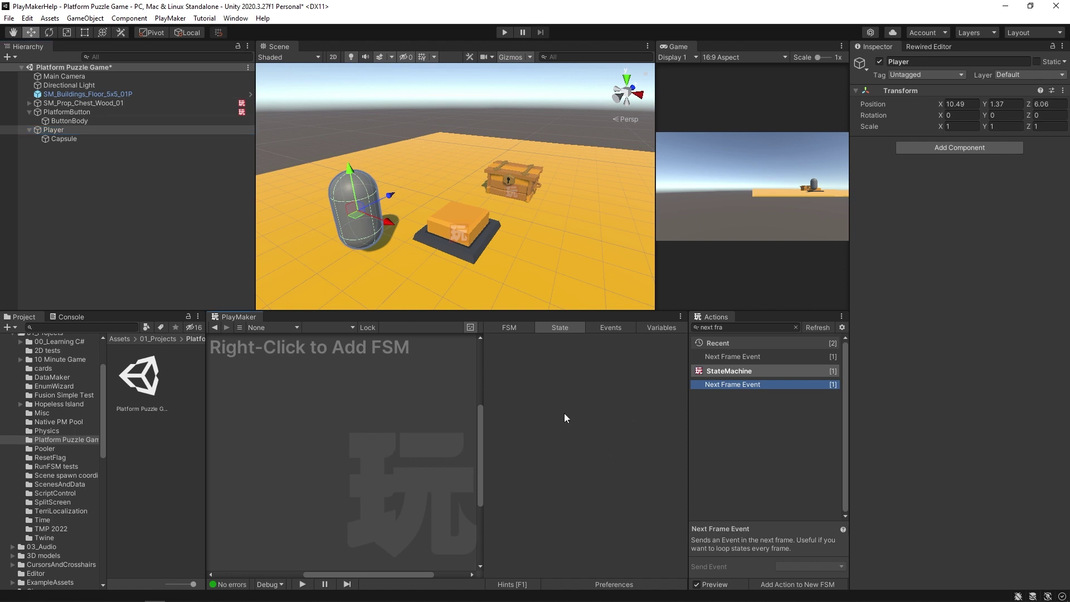
pyautogui.hotkey('alt', 'e')
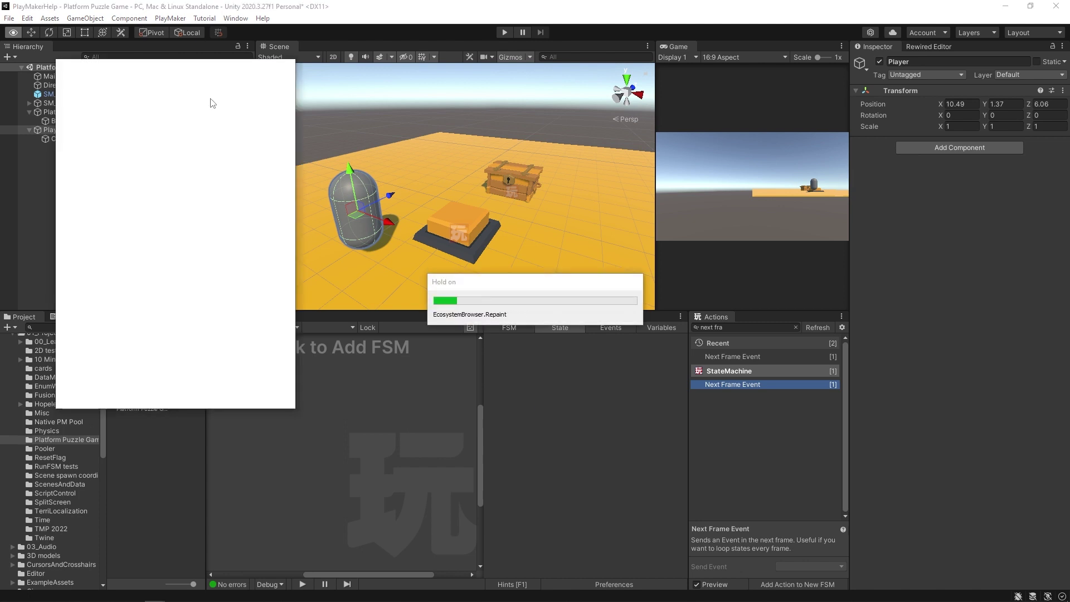
pyautogui.moveTo(185, 68); pyautogui.dragTo(627, 112)
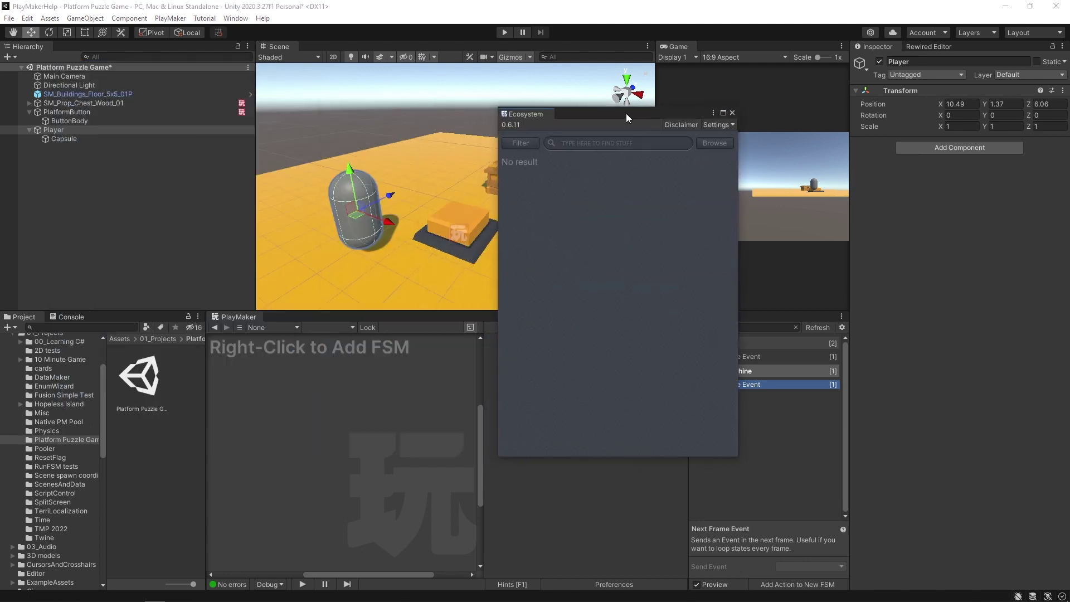
pyautogui.click(514, 144)
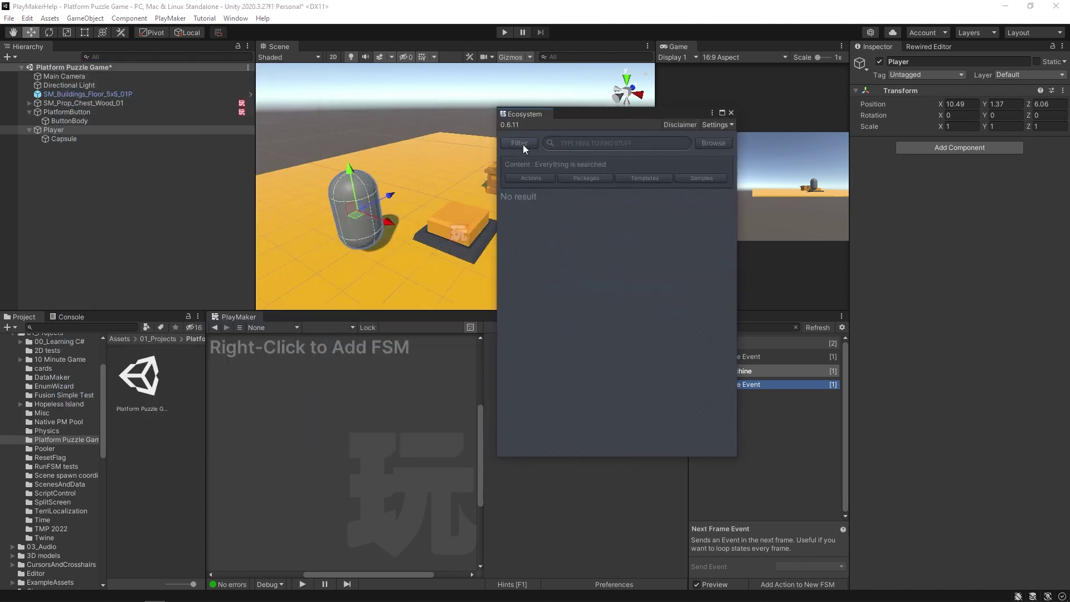
pyautogui.click(644, 179)
pyautogui.click(713, 143)
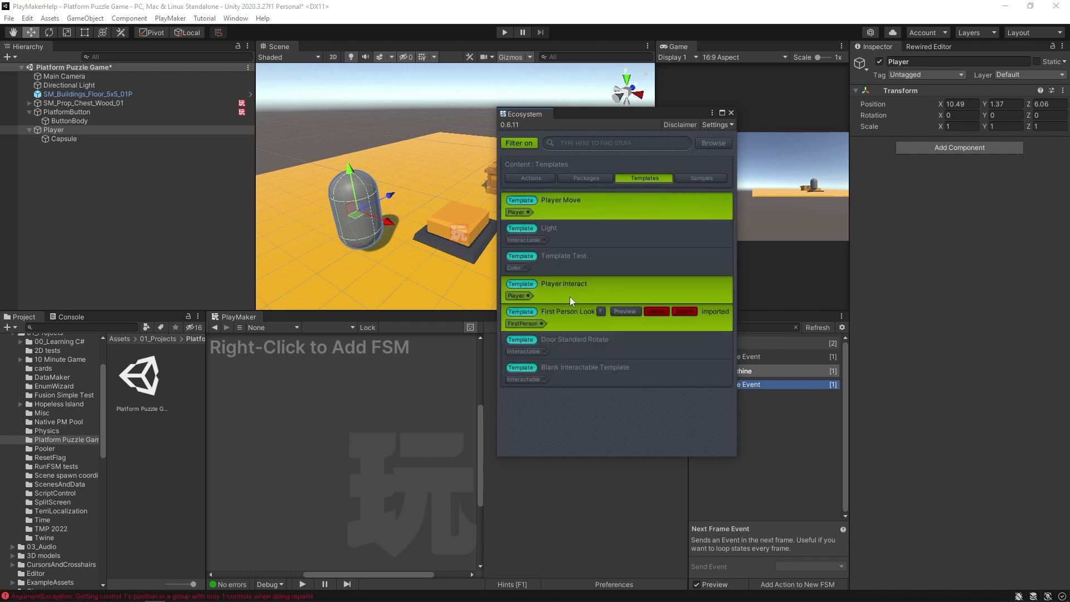
pyautogui.moveTo(590, 201)
pyautogui.moveTo(553, 323)
pyautogui.moveTo(561, 252)
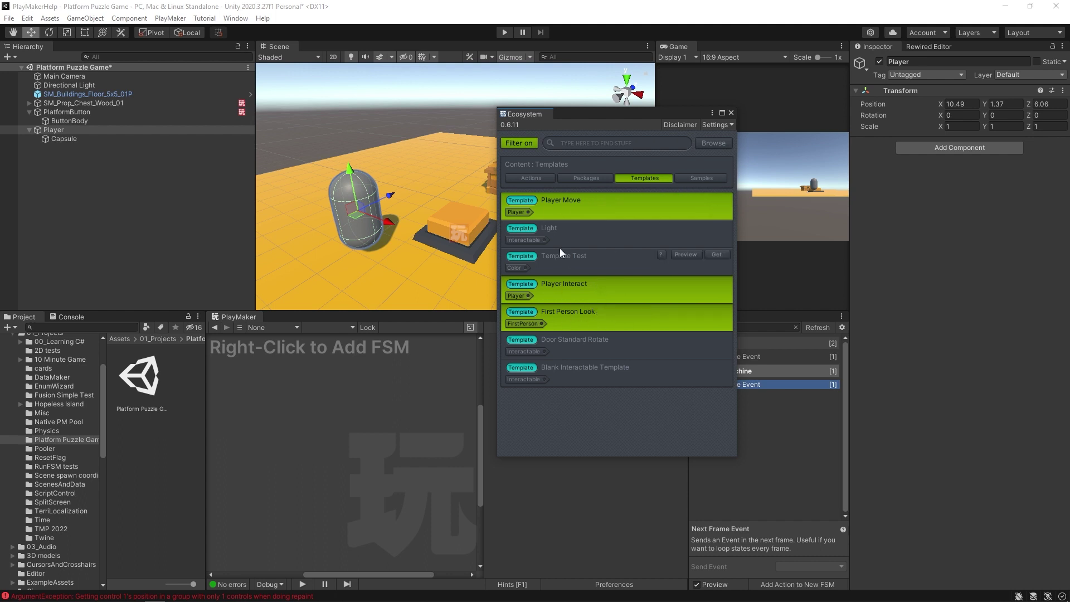
pyautogui.moveTo(589, 223)
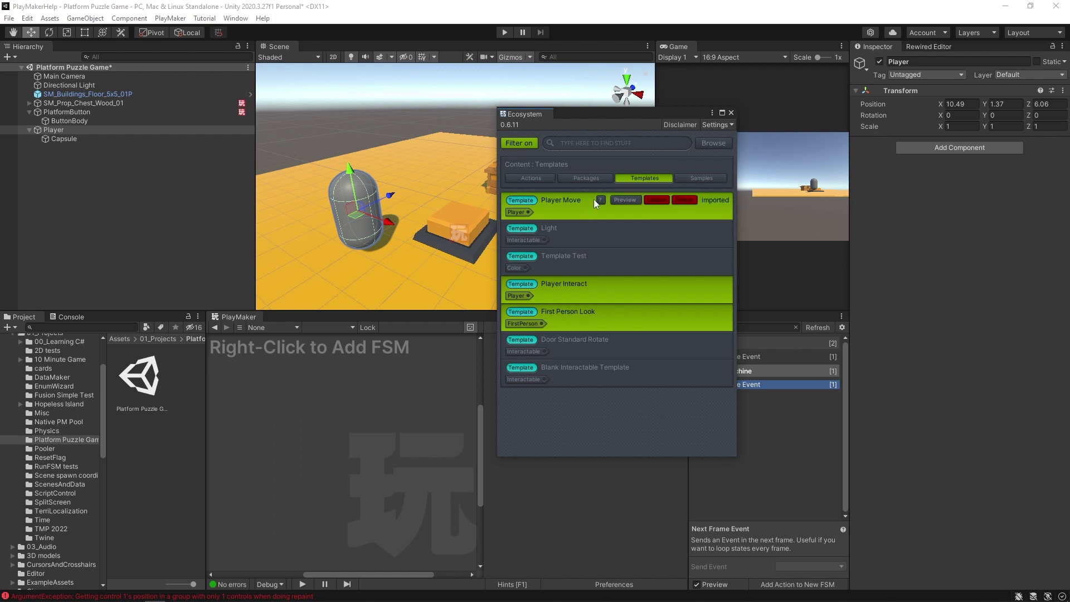
pyautogui.moveTo(575, 297)
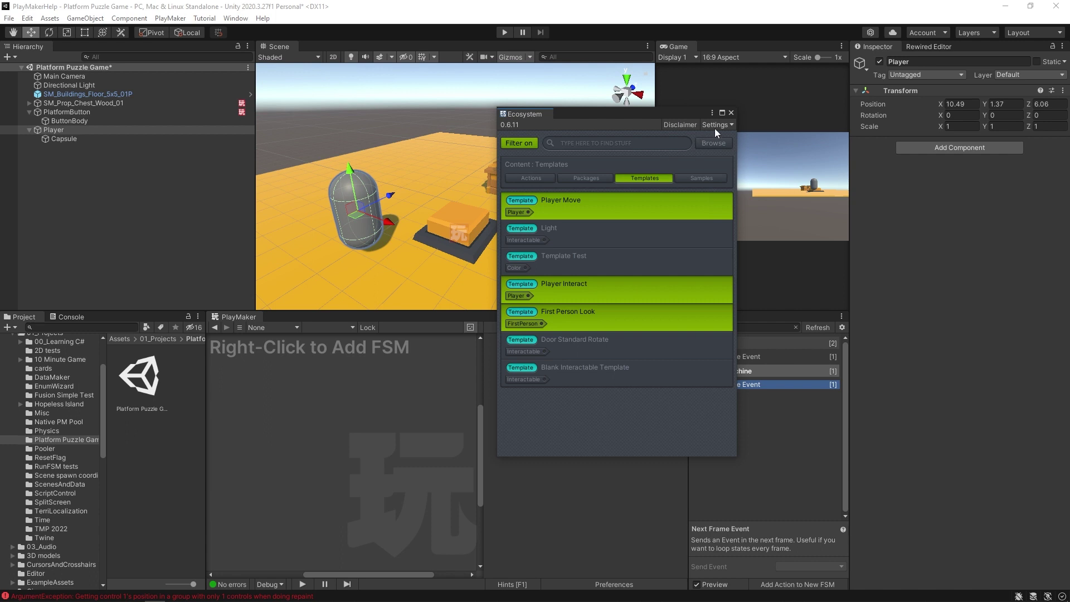
pyautogui.click(732, 113)
# Step: Add an FSM to Player that uses the FirstPersonLook template and name it Look
pyautogui.click(39, 129)
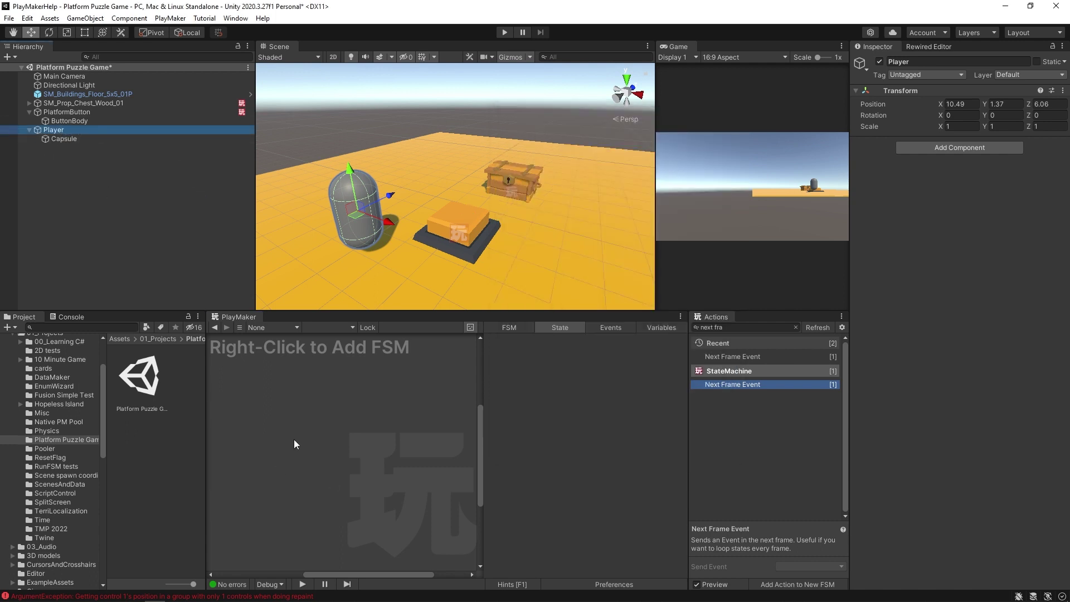
pyautogui.rightClick(321, 417)
pyautogui.moveTo(369, 463)
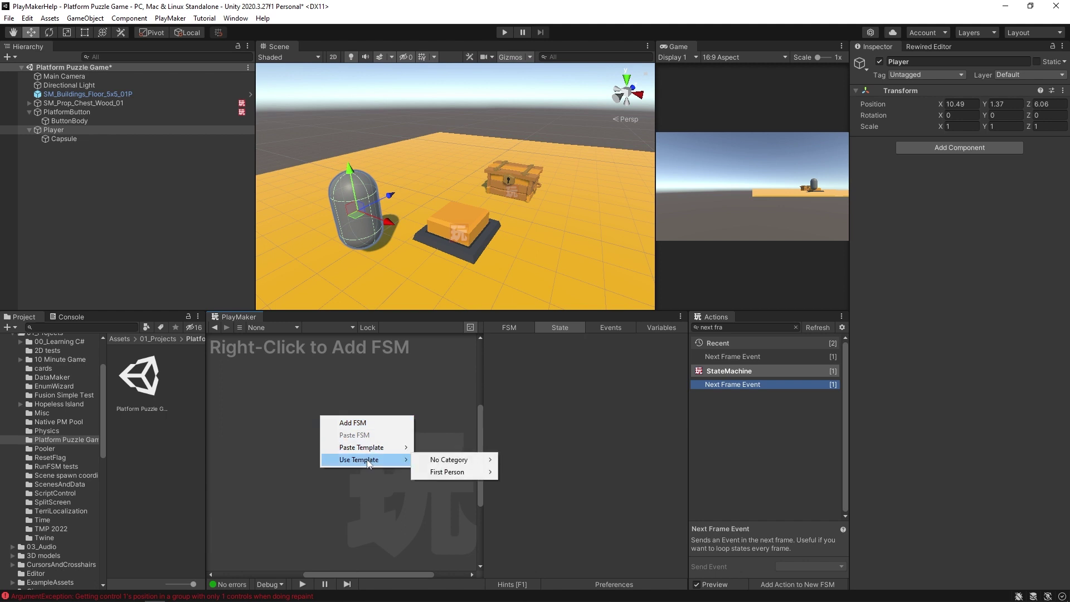
pyautogui.moveTo(449, 472)
pyautogui.click(524, 471)
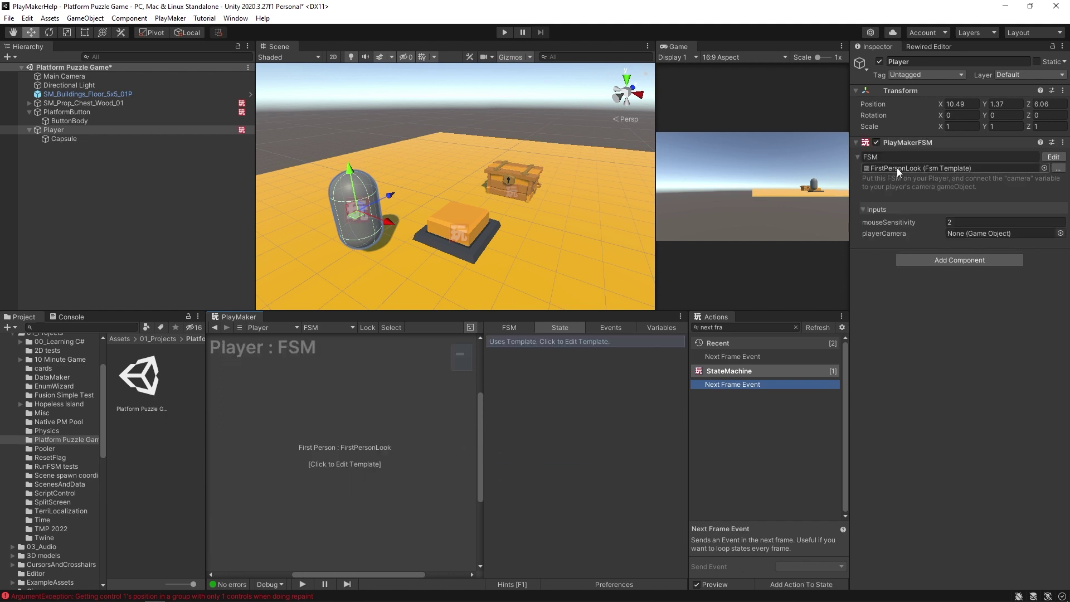
pyautogui.click(915, 155)
pyautogui.write('Look')
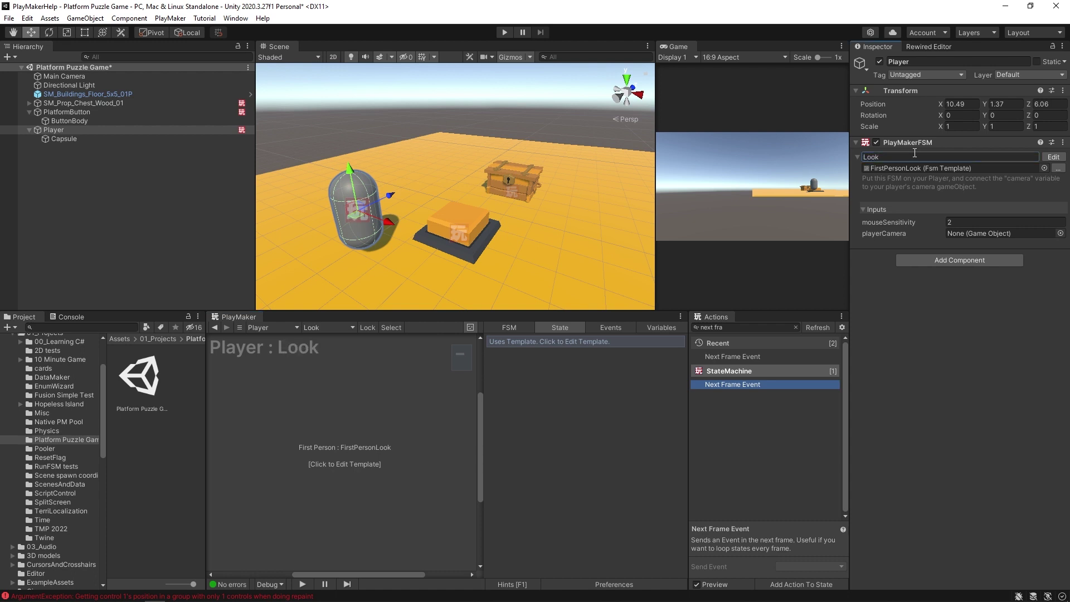
pyautogui.press('Return')
# Step: Make Main Camera a child of Player and reset its transform
pyautogui.moveTo(65, 76); pyautogui.dragTo(80, 140)
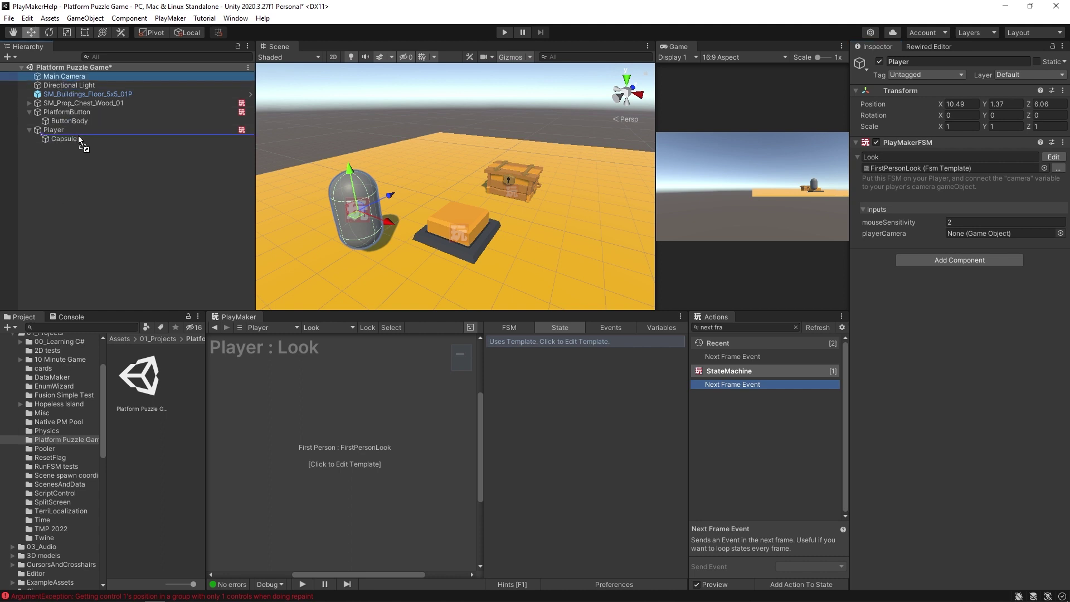
pyautogui.moveTo(79, 139); pyautogui.dragTo(79, 140)
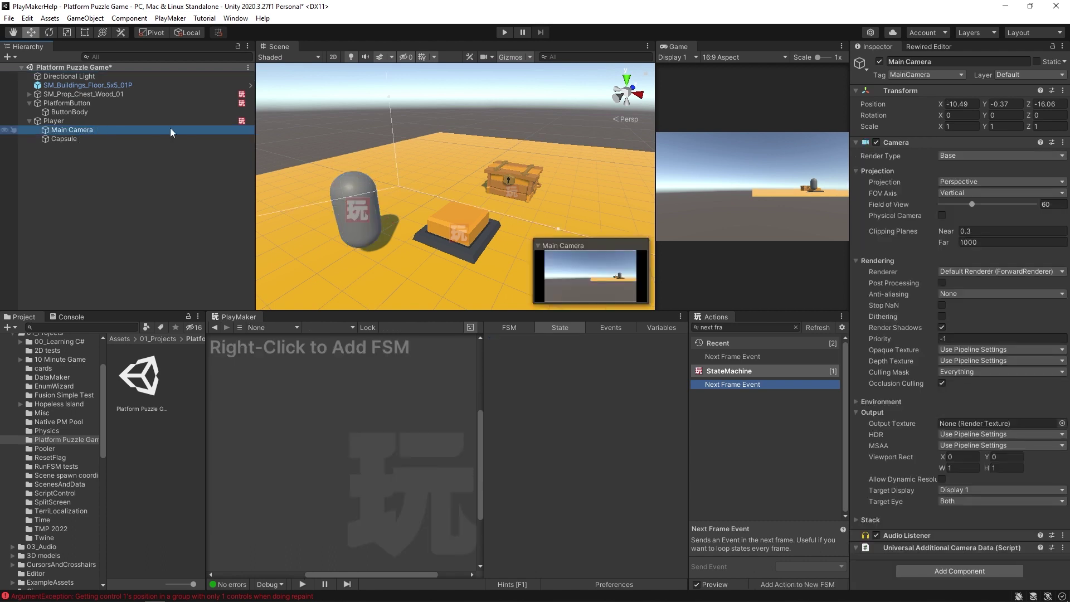
pyautogui.rightClick(889, 91)
pyautogui.click(908, 96)
# Step: Move Main Camera up and forward to the capsule's head, at about Y 0.727 and Z 0.341
pyautogui.moveTo(365, 202); pyautogui.dragTo(353, 246, button='right')
pyautogui.press('w')
pyautogui.moveTo(354, 246); pyautogui.dragTo(411, 189, button='middle')
pyautogui.moveTo(454, 132); pyautogui.dragTo(452, 95)
pyautogui.moveTo(452, 96); pyautogui.dragTo(432, 147, button='middle')
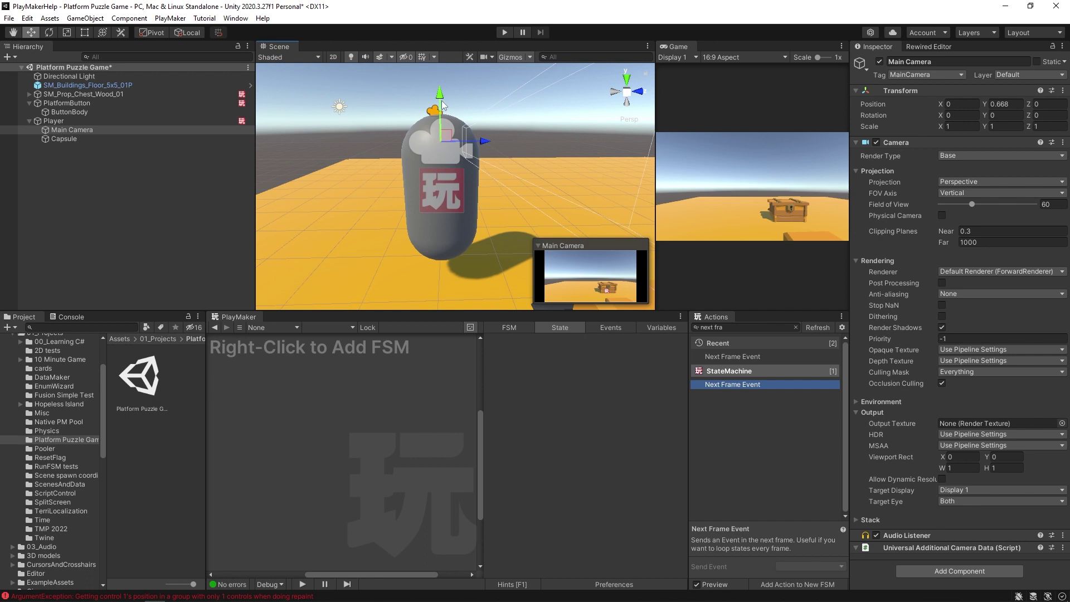
pyautogui.moveTo(442, 102); pyautogui.dragTo(442, 97)
pyautogui.moveTo(482, 137)
pyautogui.mouseDown()
pyautogui.moveTo(512, 137)
pyautogui.moveTo(494, 170)
pyautogui.moveTo(497, 139)
pyautogui.mouseUp()
# Step: Assign Main Camera to the playerCamera input of Player's Look FSM
pyautogui.moveTo(496, 120); pyautogui.dragTo(300, 165, button='middle')
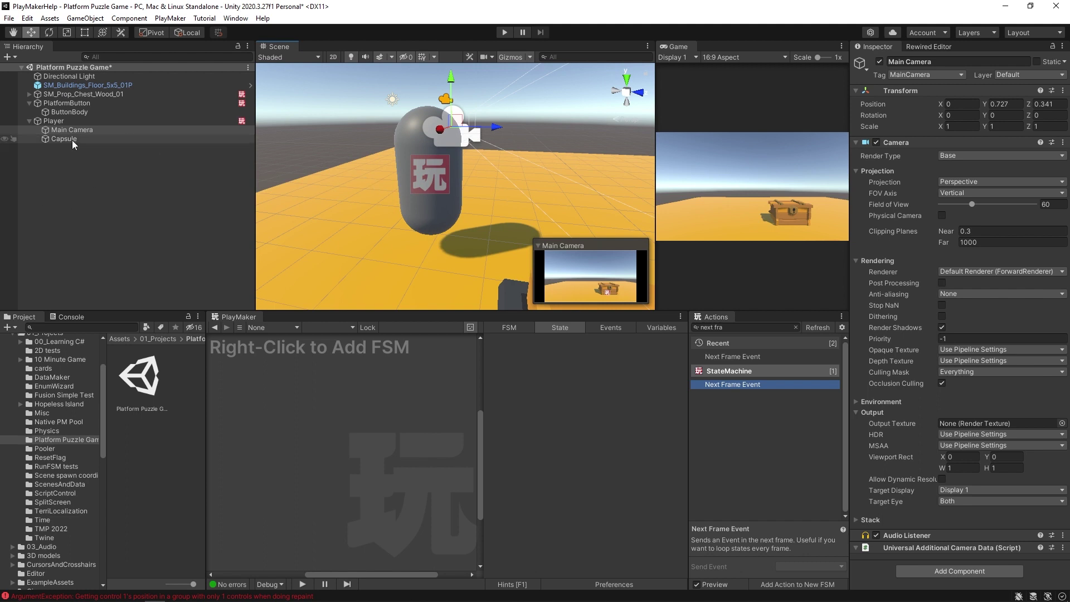
pyautogui.click(51, 121)
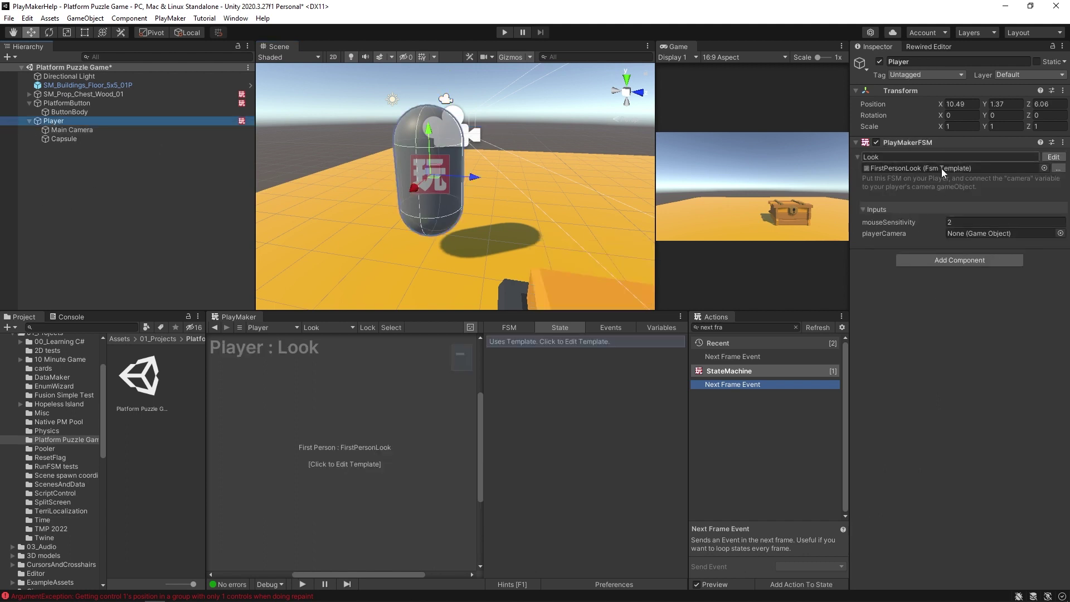
pyautogui.moveTo(71, 129); pyautogui.dragTo(974, 233)
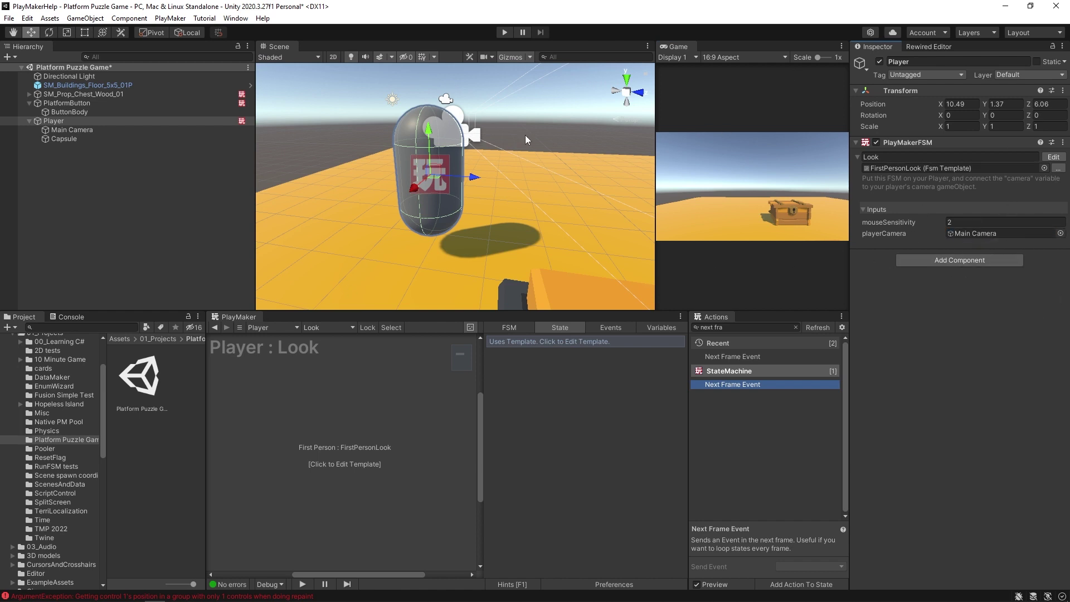
# Step: Widen the Game view, run the scene to test looking around with the mouse, and stop playback
pyautogui.moveTo(655, 232); pyautogui.dragTo(478, 222)
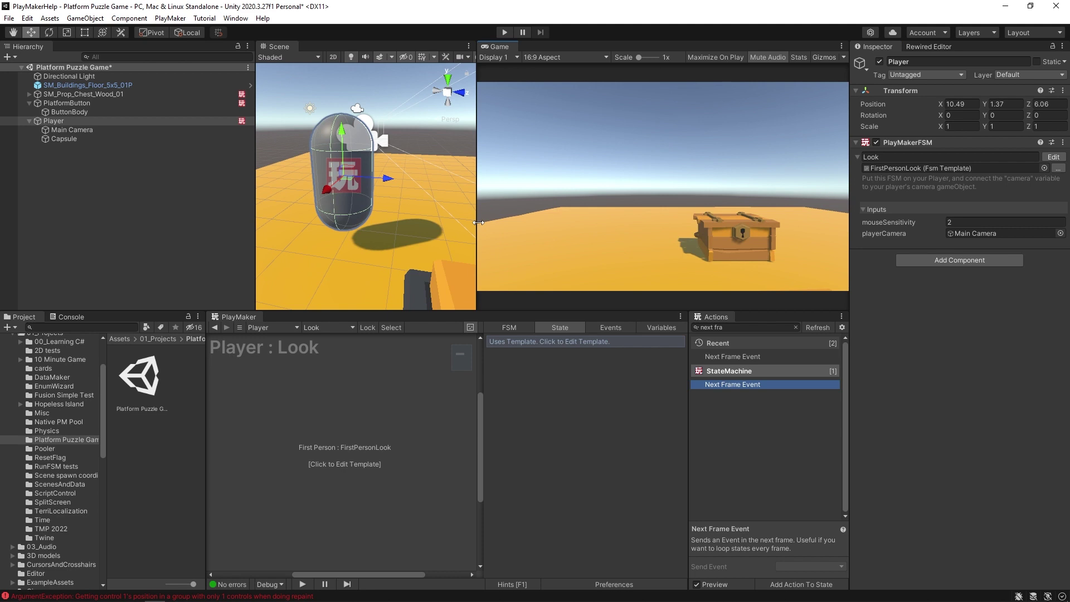
pyautogui.hotkey('ctrl', 'p')
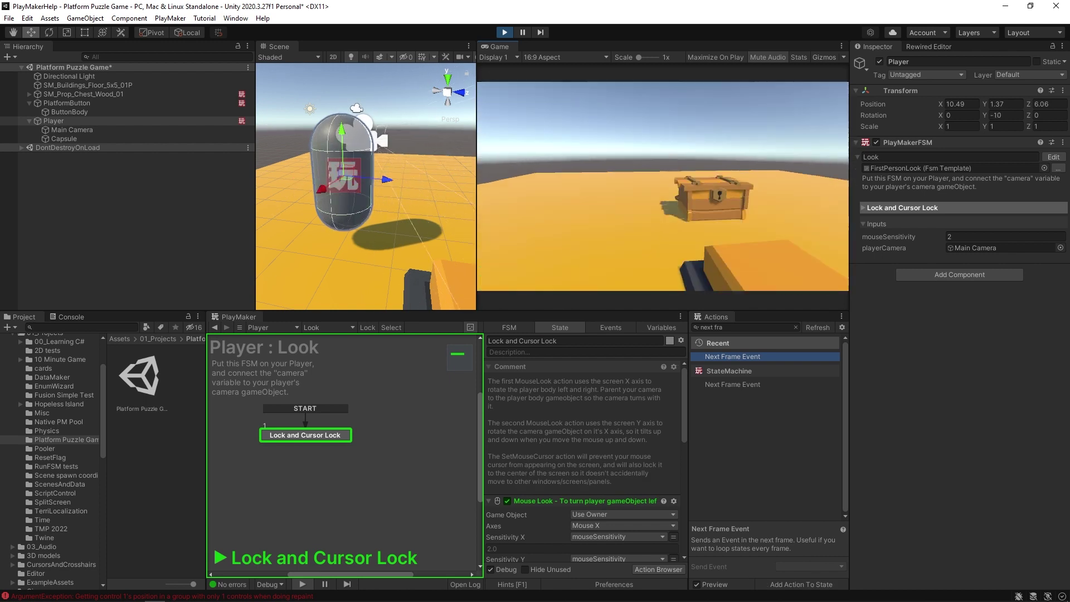
pyautogui.hotkey('ctrl', 'p')
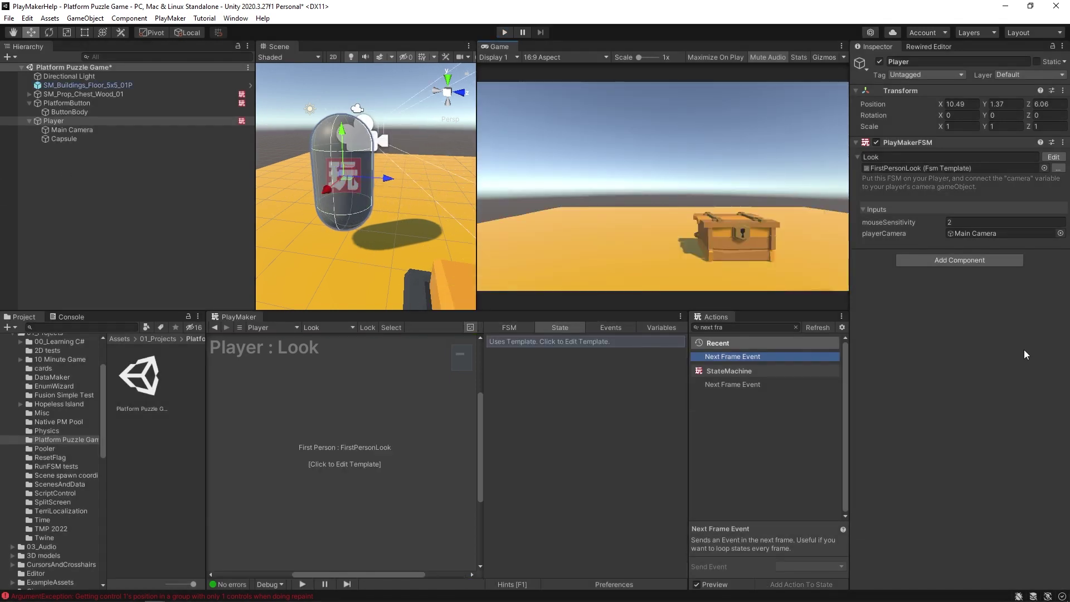
# Step: Add a PlayerMove template FSM named Move to Player and assign Main Camera to its playerCamera input
pyautogui.click(333, 327)
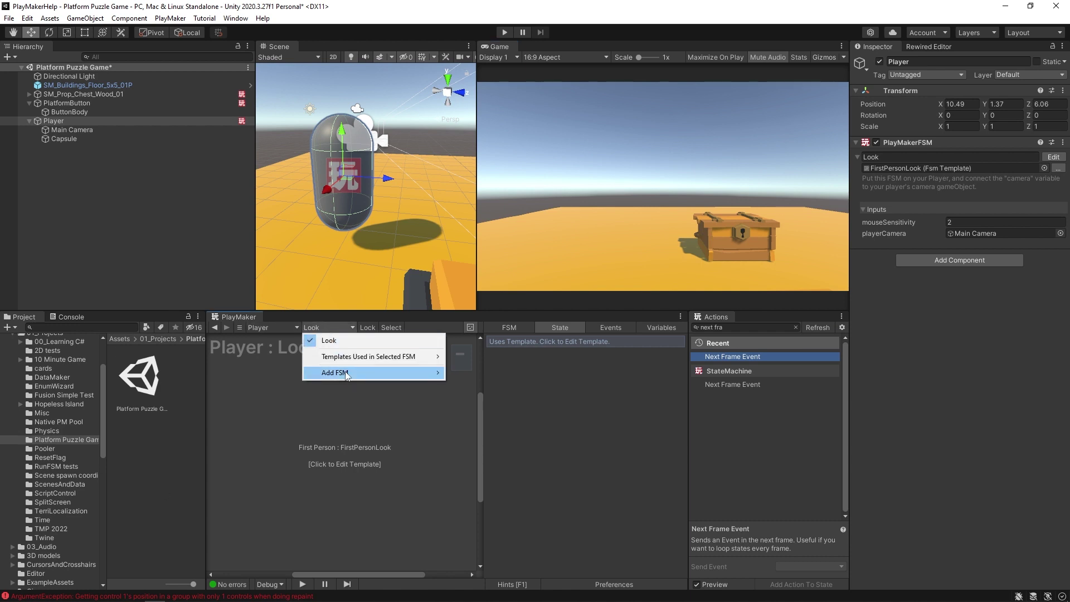
pyautogui.moveTo(346, 376)
pyautogui.moveTo(504, 410)
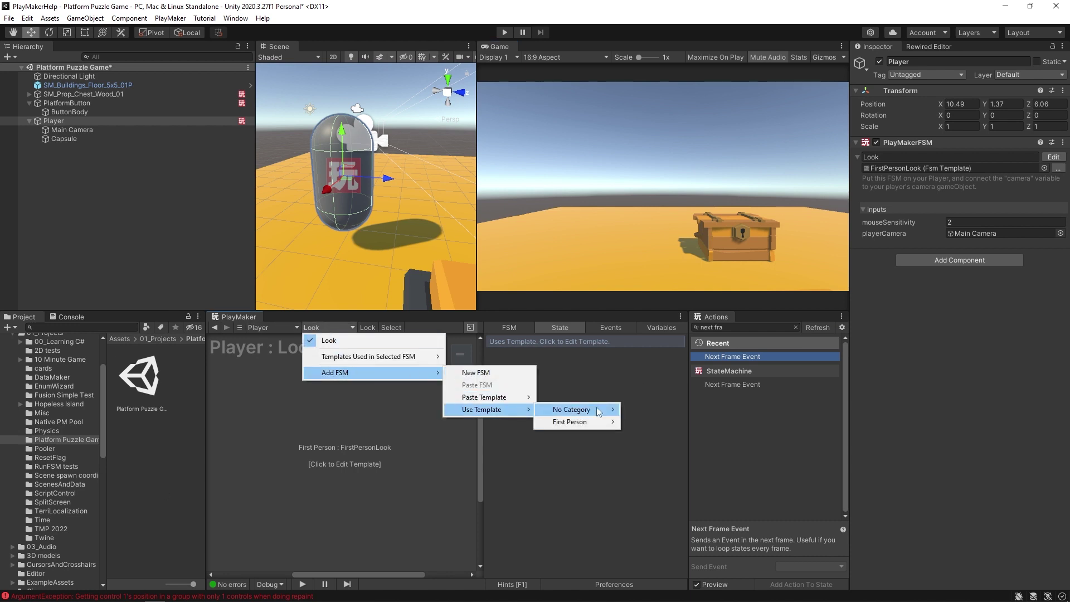
pyautogui.moveTo(600, 412)
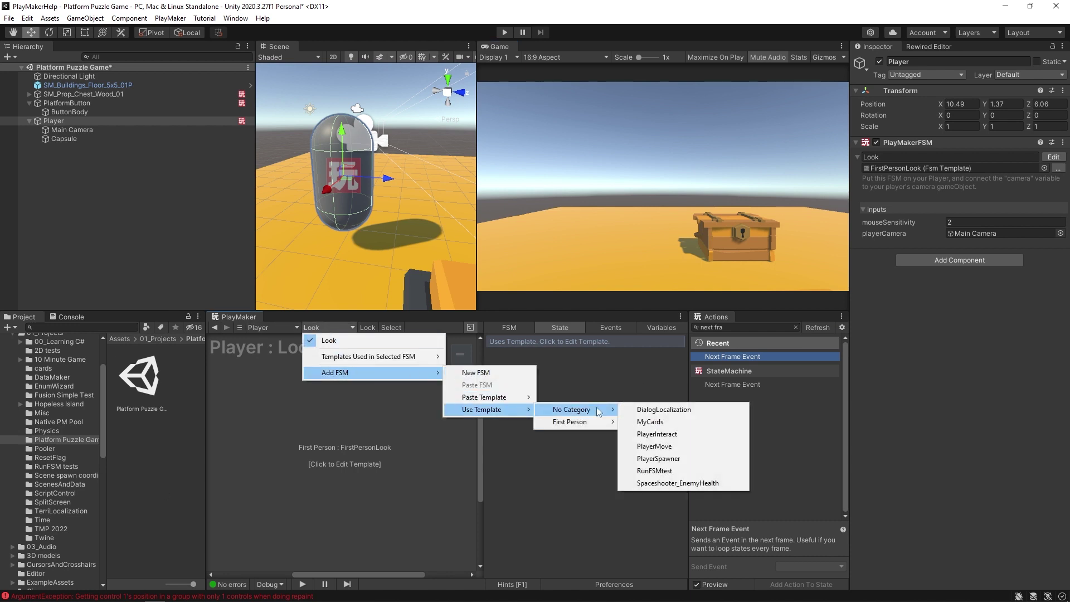
pyautogui.click(654, 446)
pyautogui.click(942, 269)
pyautogui.write('Move')
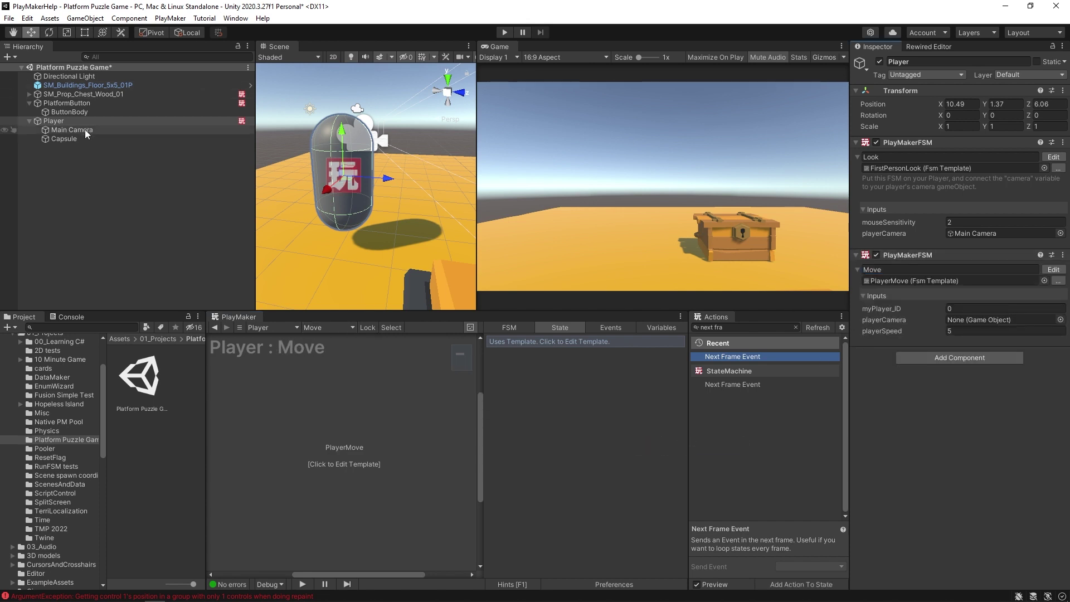
pyautogui.moveTo(85, 132); pyautogui.dragTo(1005, 323)
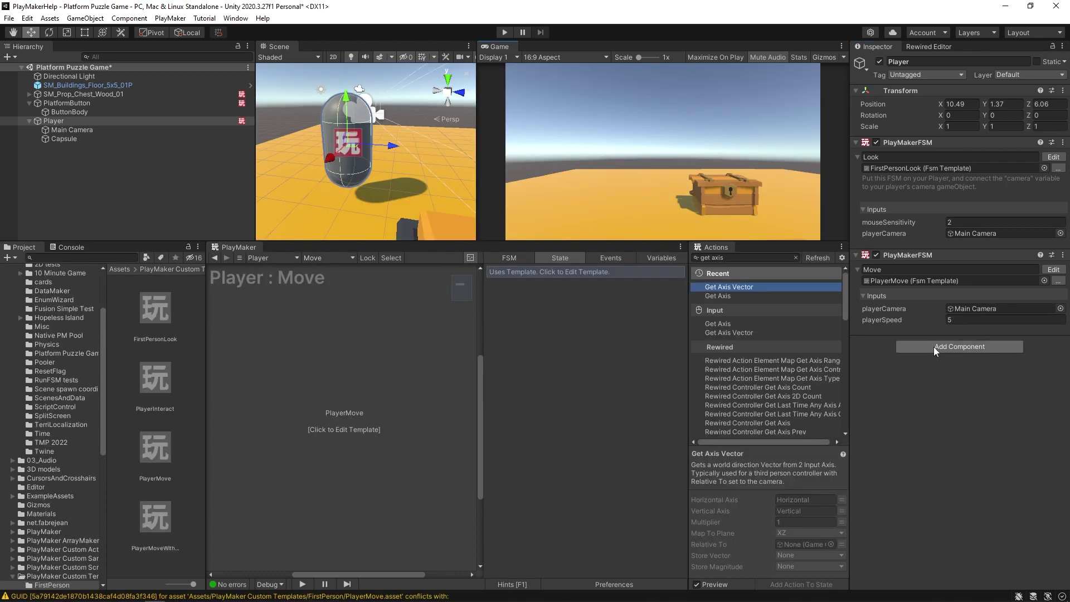
# Step: Add a Character Controller component to Player
pyautogui.click(936, 346)
pyautogui.write('character')
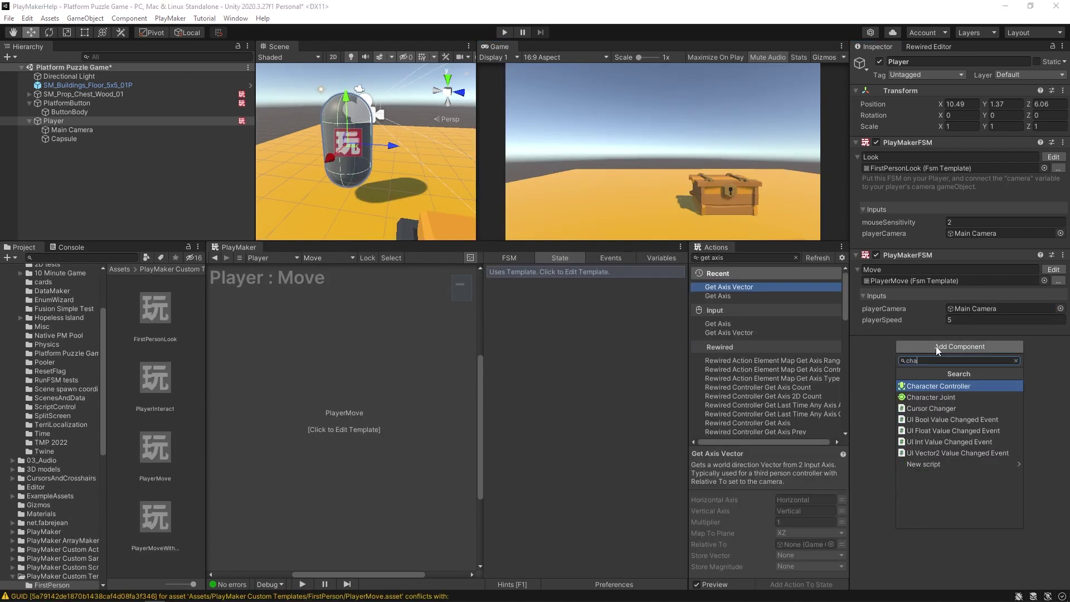
pyautogui.press('Return')
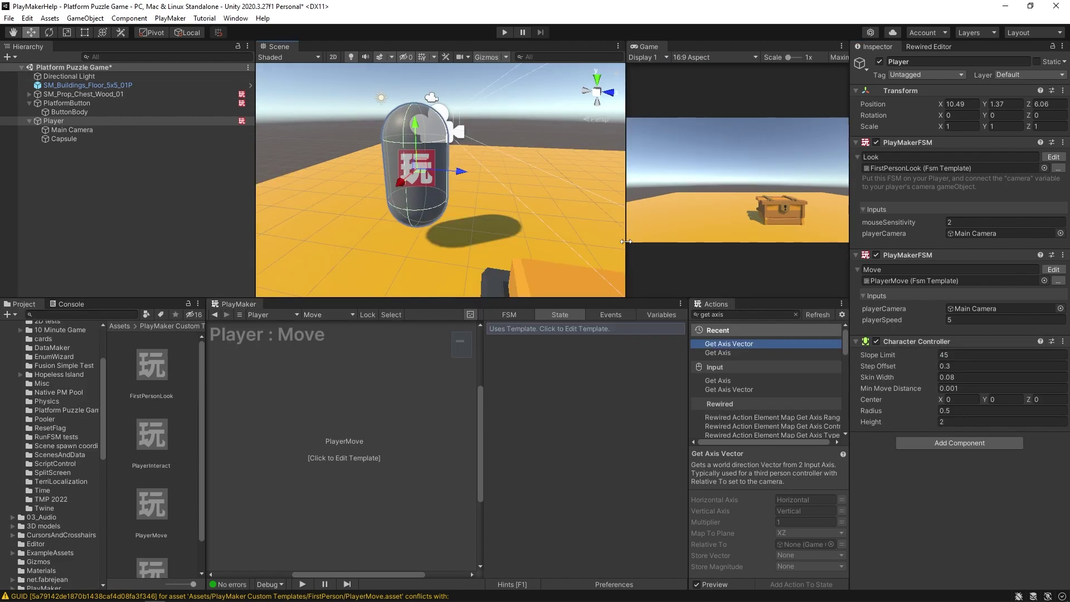
# Step: Enlarge the Game view, run the scene to test walking with the Move FSM, stop playback, and widen the Scene view again
pyautogui.moveTo(626, 246); pyautogui.dragTo(397, 243)
pyautogui.hotkey('ctrl', 'p')
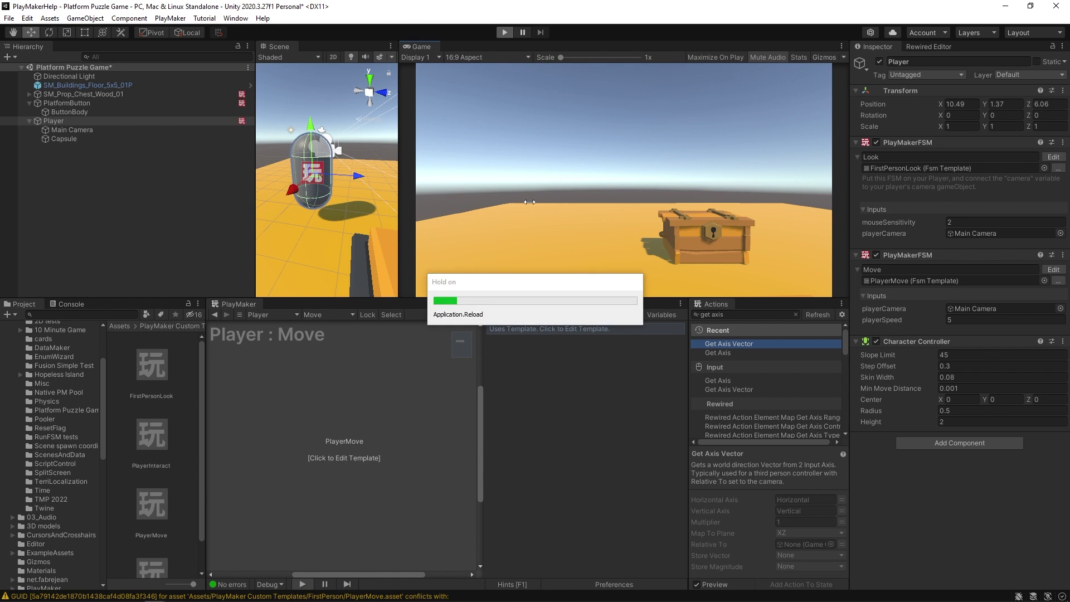
pyautogui.press('s')
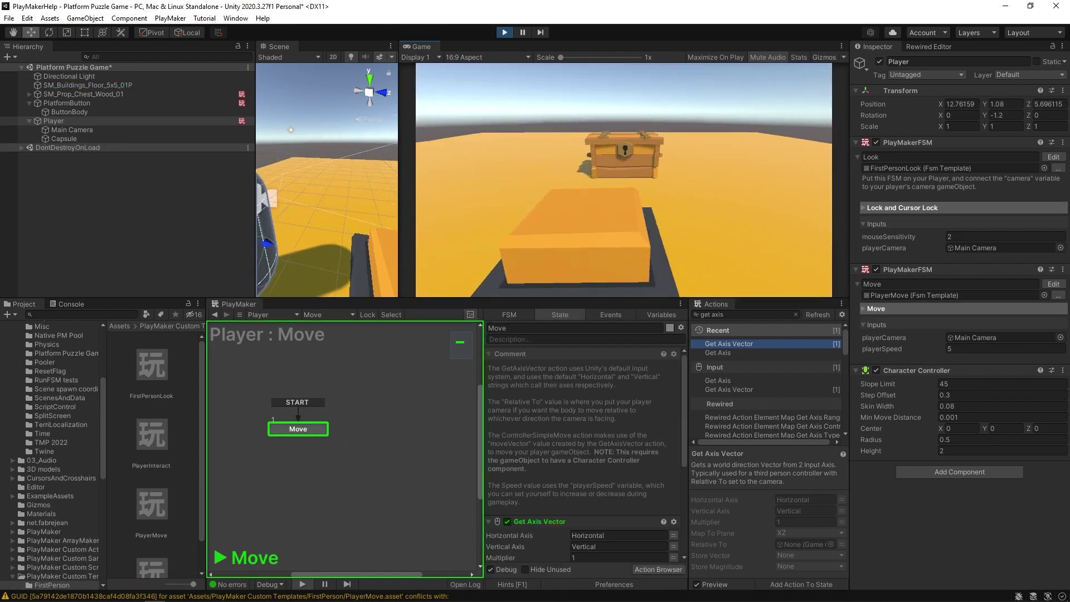
pyautogui.hotkey('ctrl', 'p')
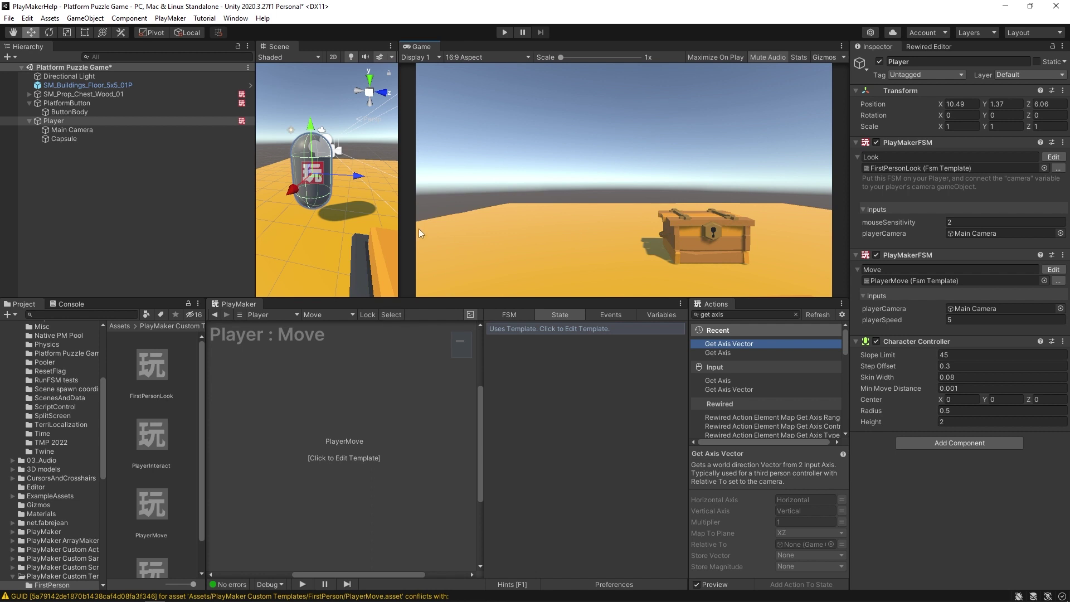
pyautogui.moveTo(403, 230); pyautogui.dragTo(584, 226)
# Step: Set the tag of Player's Capsule child to Player
pyautogui.click(46, 220)
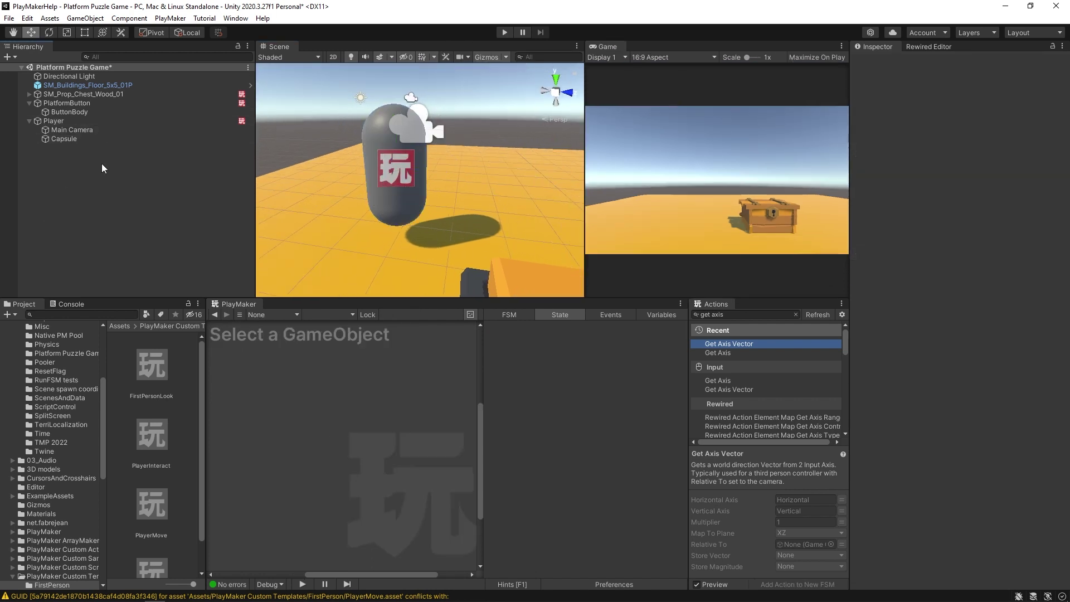
pyautogui.click(80, 139)
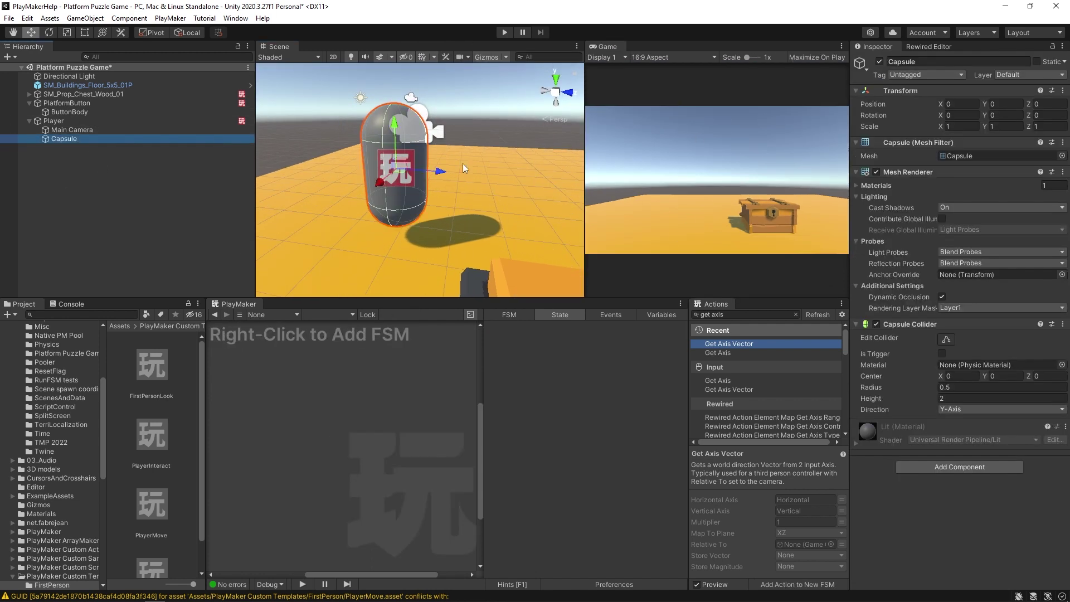
pyautogui.click(923, 76)
pyautogui.click(919, 148)
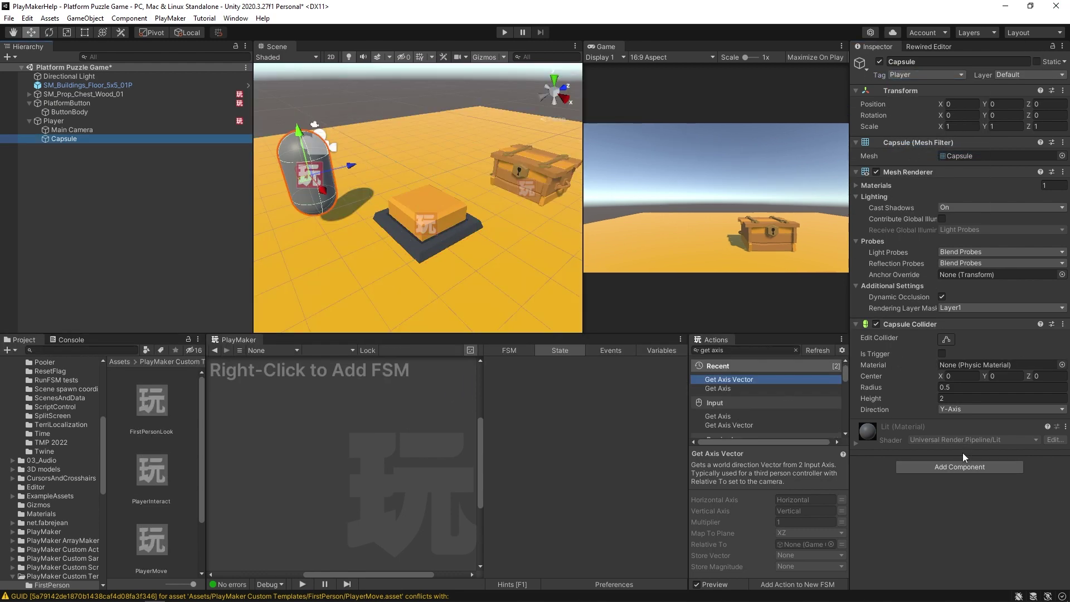
# Step: Add a Rigidbody to Capsule, make it kinematic, and turn off its gravity
pyautogui.click(962, 466)
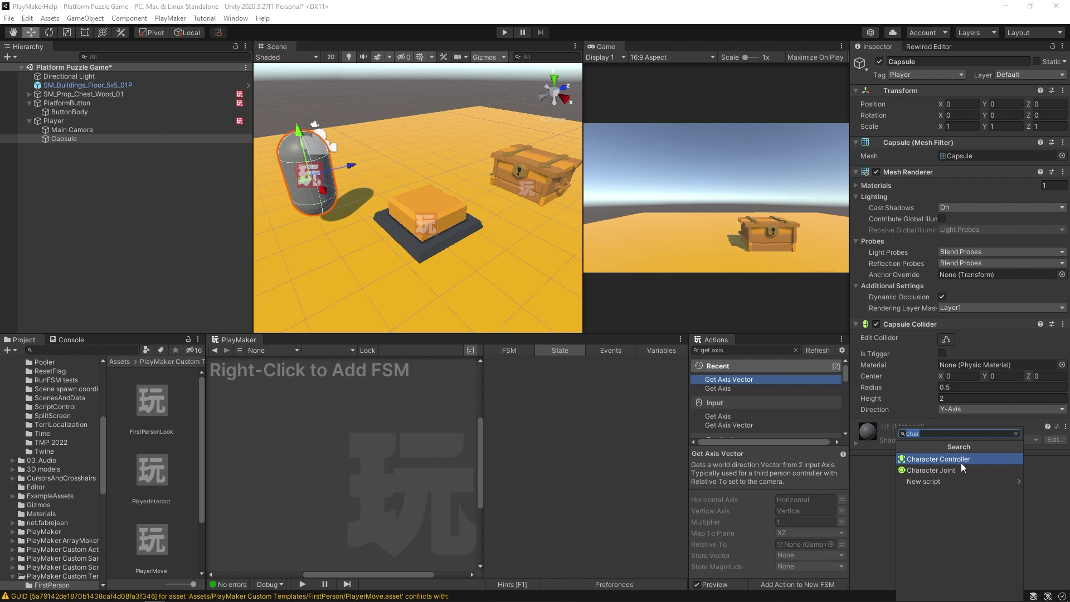
pyautogui.write('rigid')
pyautogui.click(961, 463)
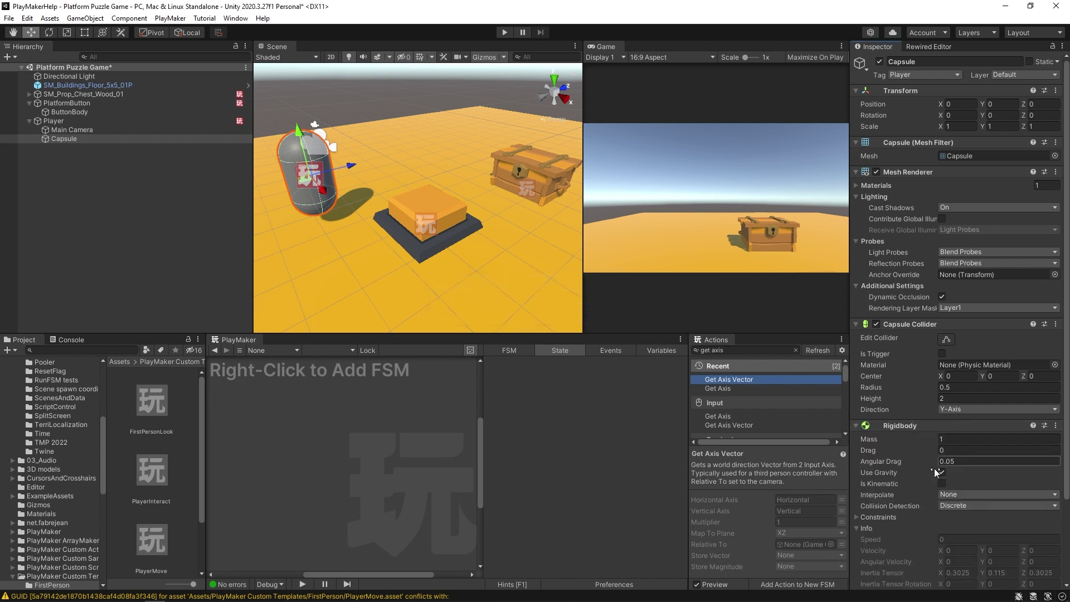
pyautogui.click(942, 483)
pyautogui.click(942, 472)
# Step: Run the scene with PlatformButton selected, walk onto and off the button to test its trigger FSM, and stop playback
pyautogui.click(67, 103)
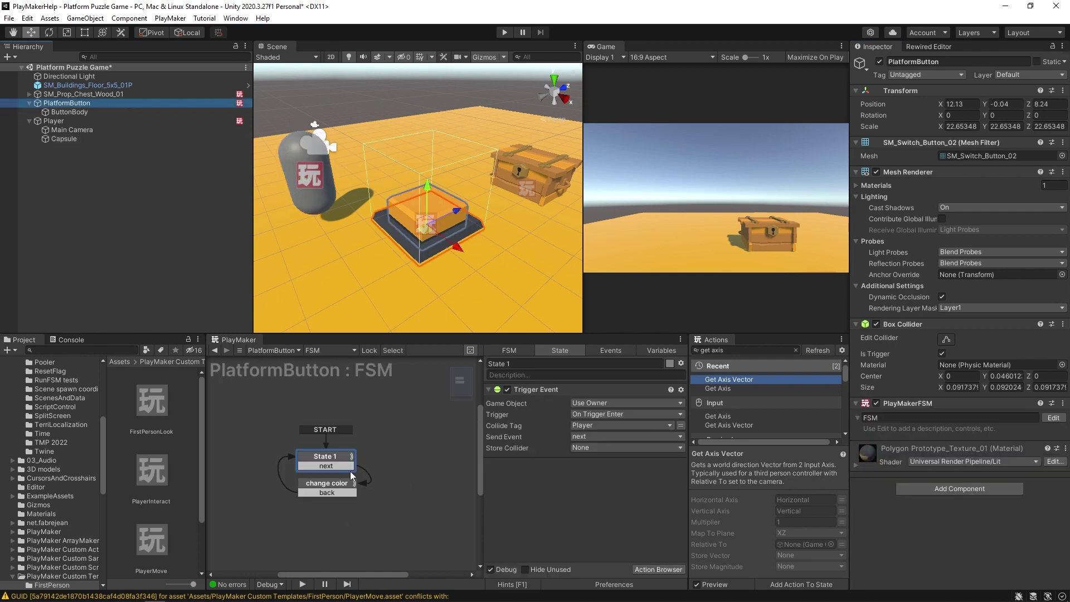
pyautogui.moveTo(407, 415); pyautogui.dragTo(421, 410, button='middle')
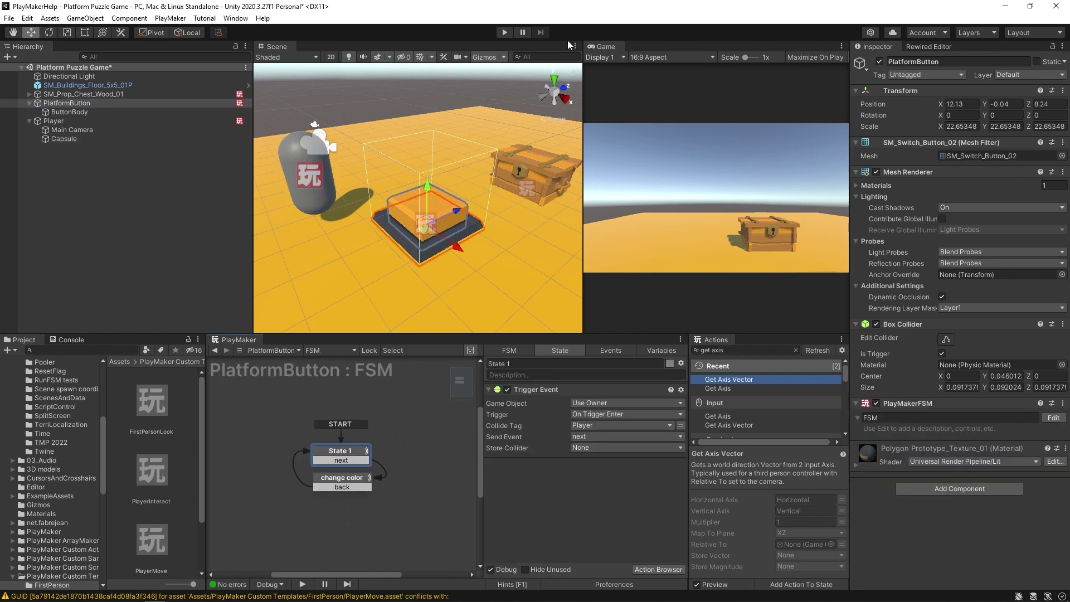
pyautogui.click(504, 33)
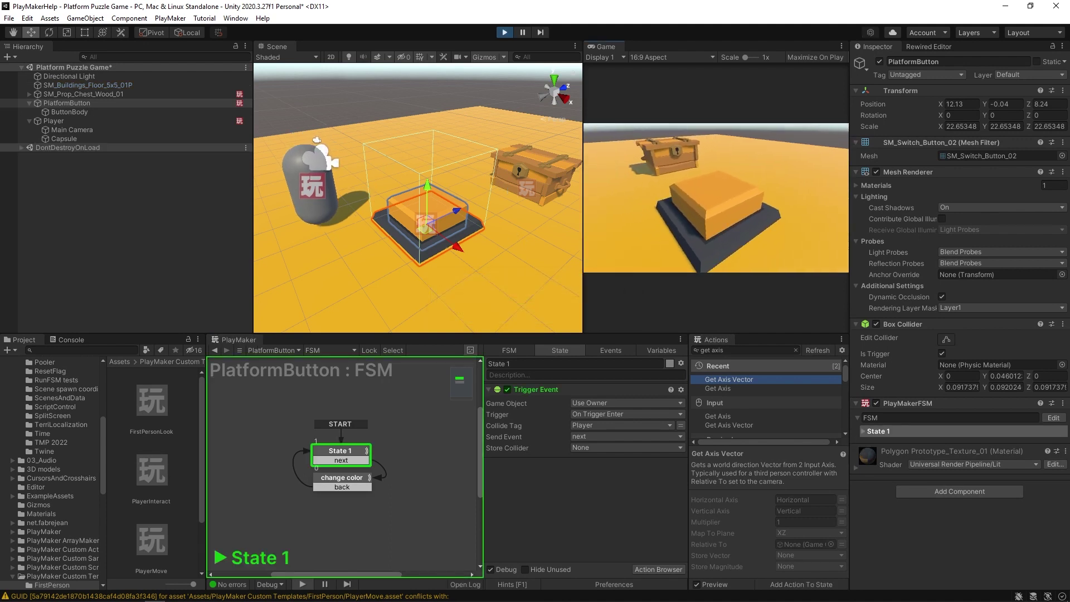
pyautogui.press('w')
pyautogui.press('s')
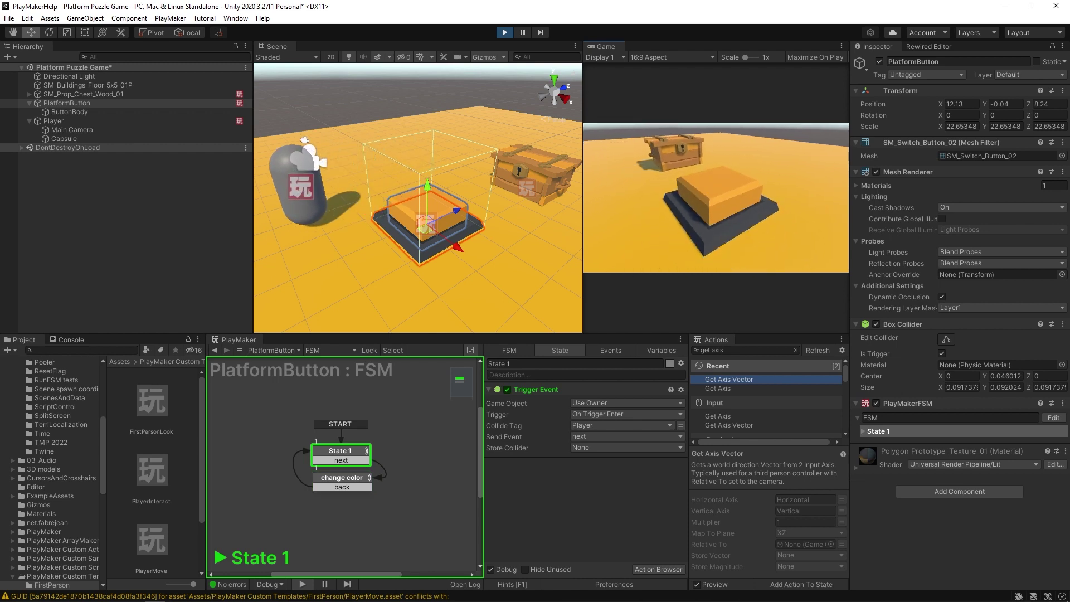
pyautogui.press('w')
pyautogui.press('w')
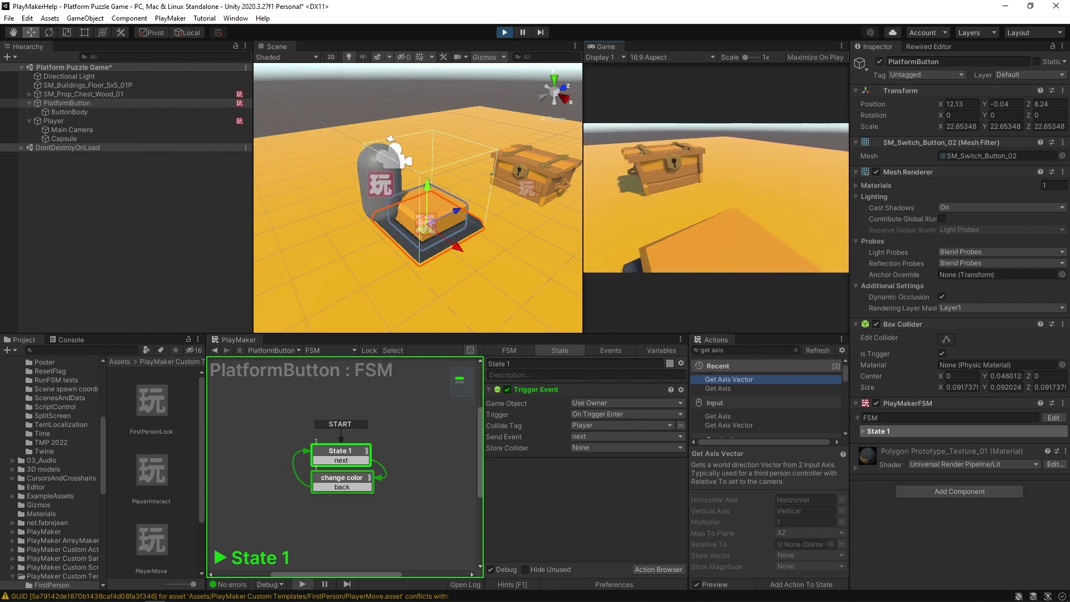
pyautogui.press('s')
pyautogui.hotkey('ctrl', 'p')
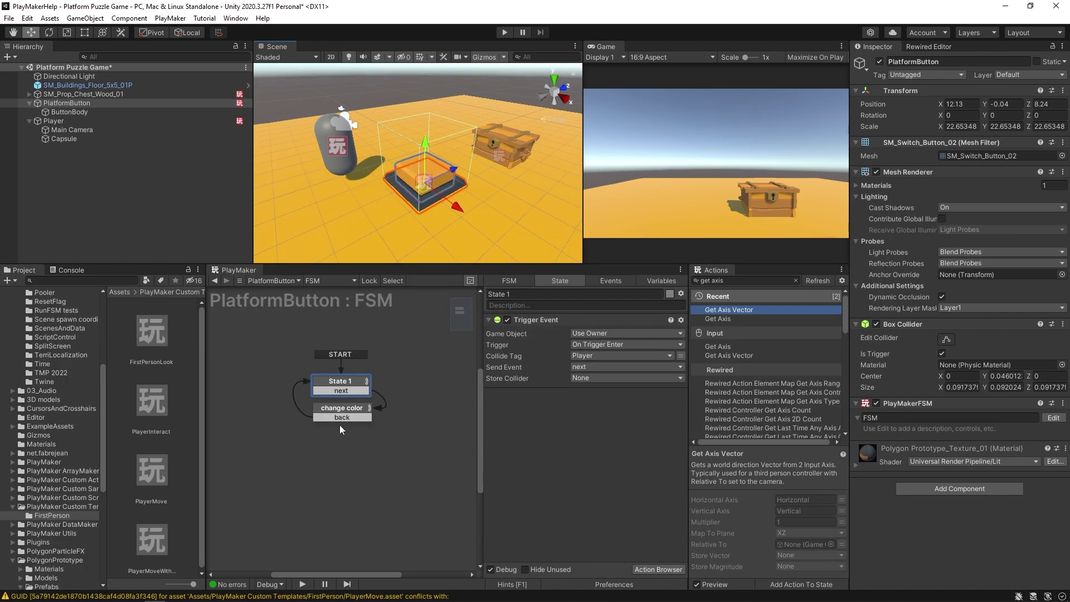
# Step: Add an Array Get Next action before Next Frame Event in PlatformButton's change color state
pyautogui.click(338, 410)
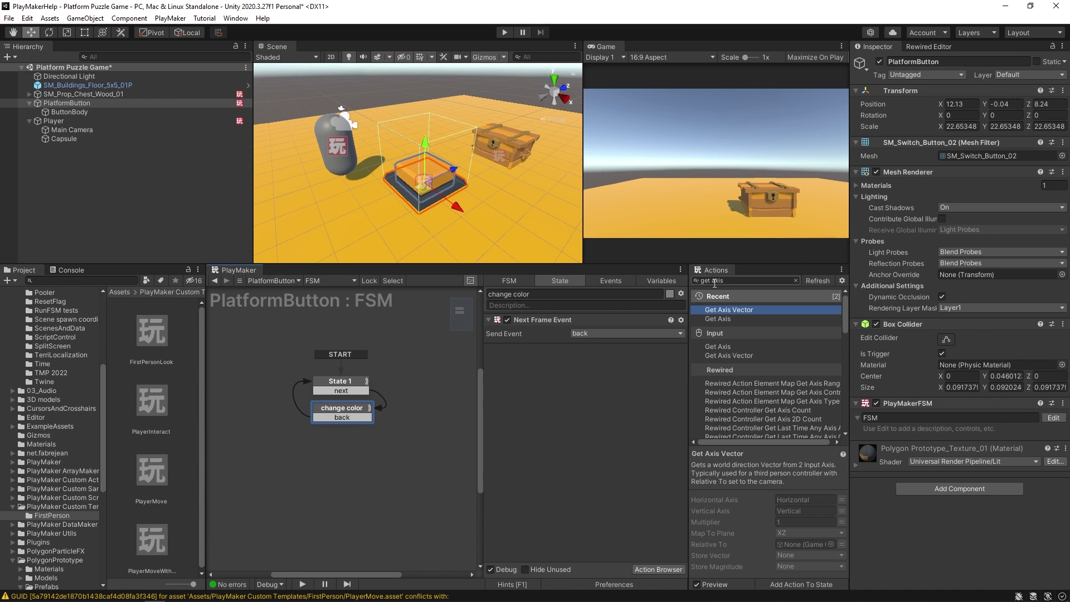
pyautogui.hotkey('ctrl', 'a')
pyautogui.write('array getne')
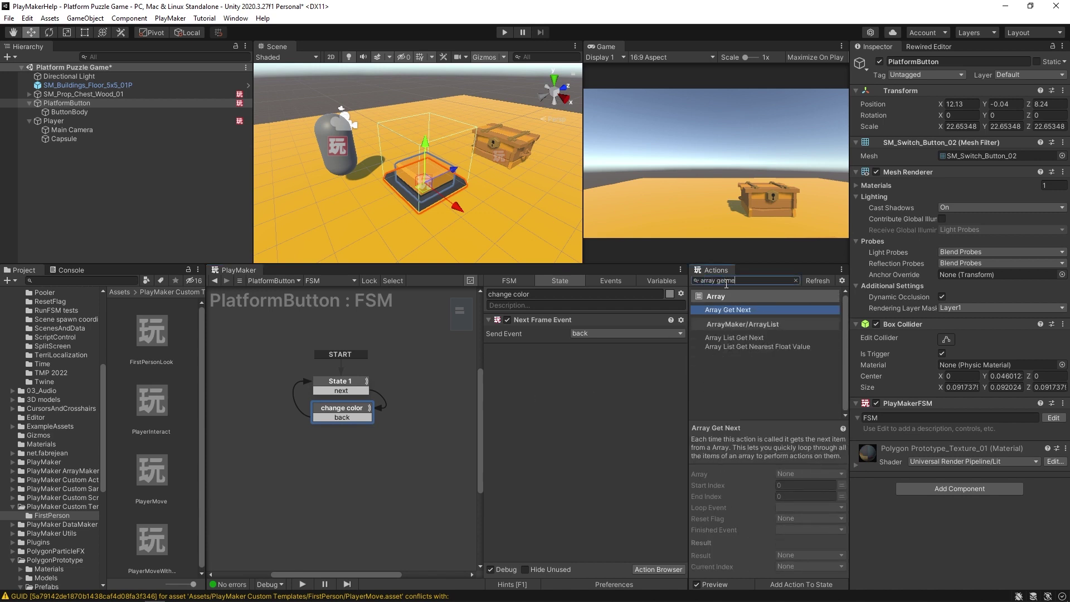
pyautogui.press('Return')
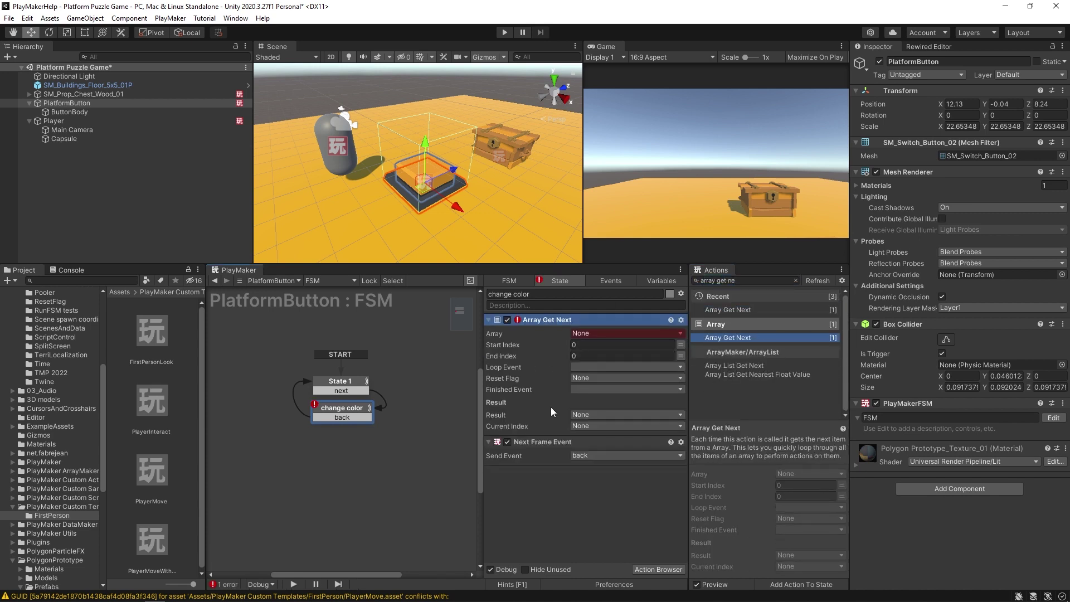
# Step: Create an array variable named Colors in PlatformButton's FSM and choose its array type
pyautogui.click(659, 280)
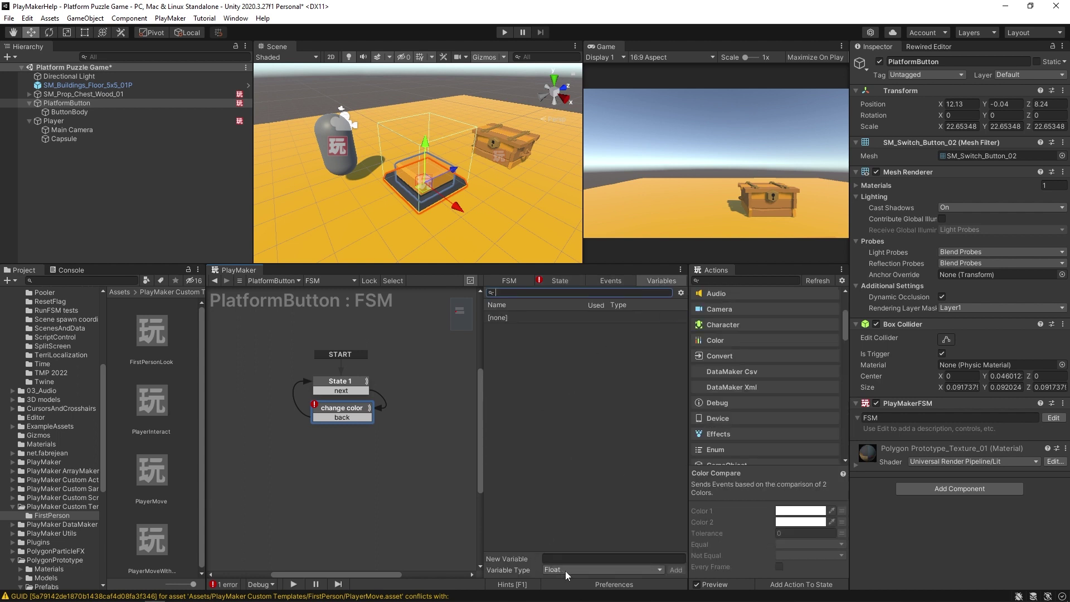
pyautogui.click(565, 571)
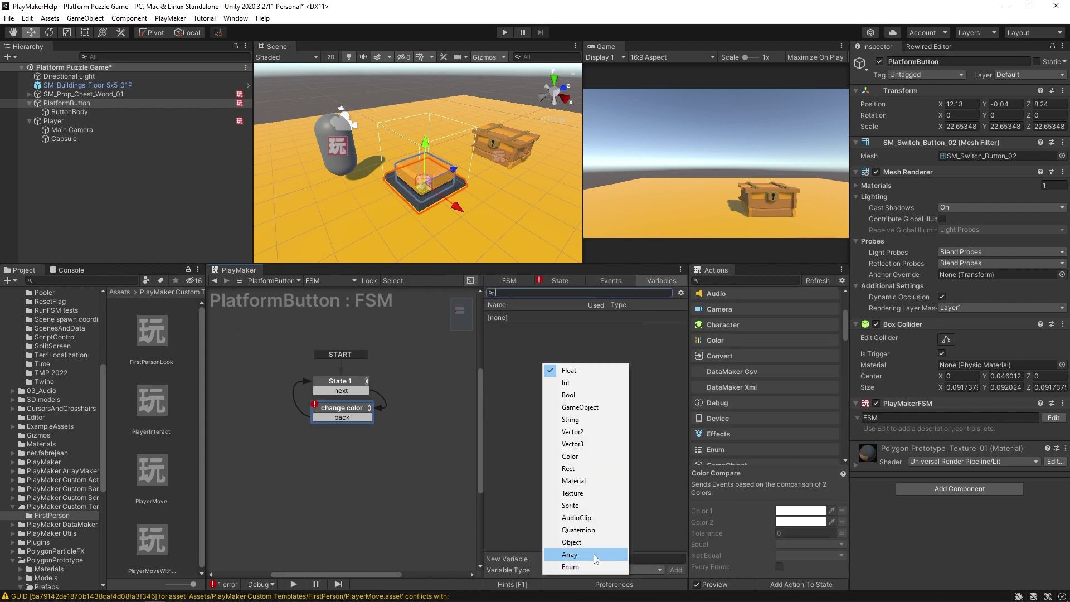
pyautogui.click(594, 555)
pyautogui.click(580, 558)
pyautogui.write('Colors')
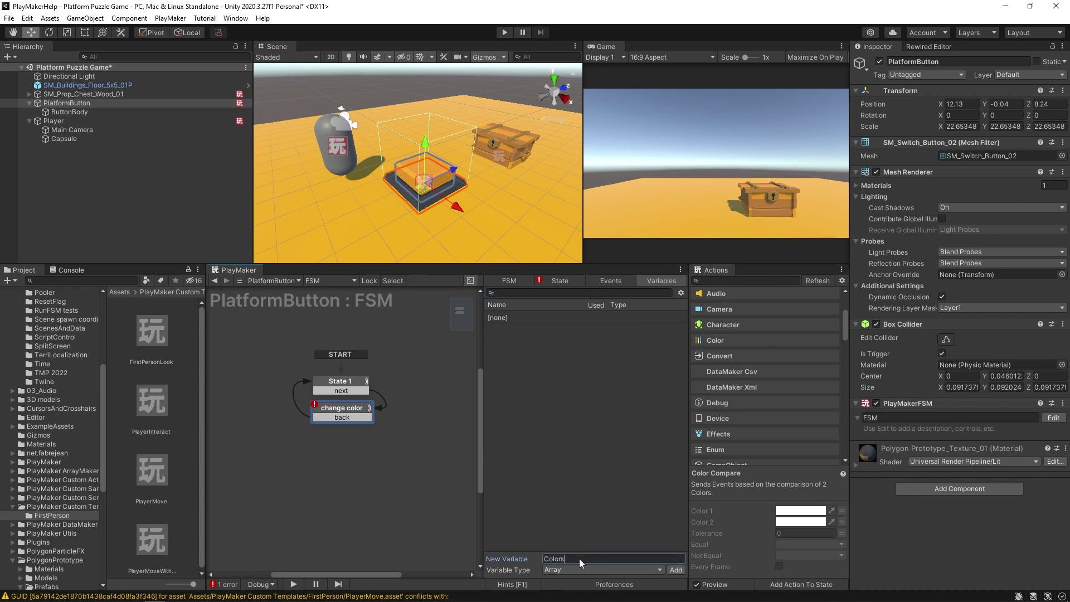
pyautogui.press('Return')
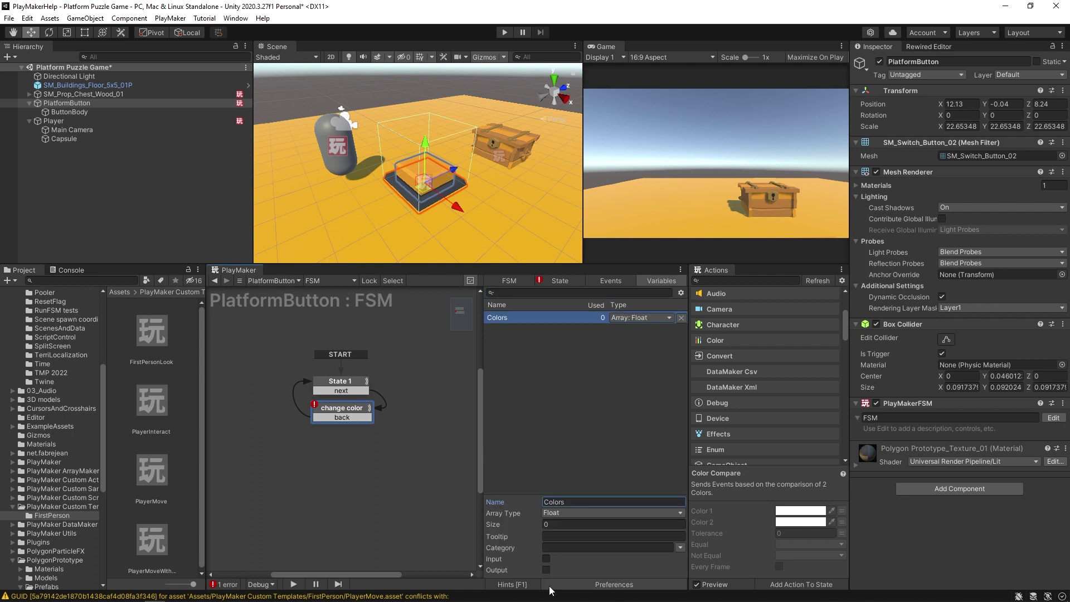
pyautogui.click(559, 514)
pyautogui.click(620, 410)
# Step: Set the array of the change color state's Array Get Next action to Colors
pyautogui.click(549, 281)
pyautogui.click(596, 334)
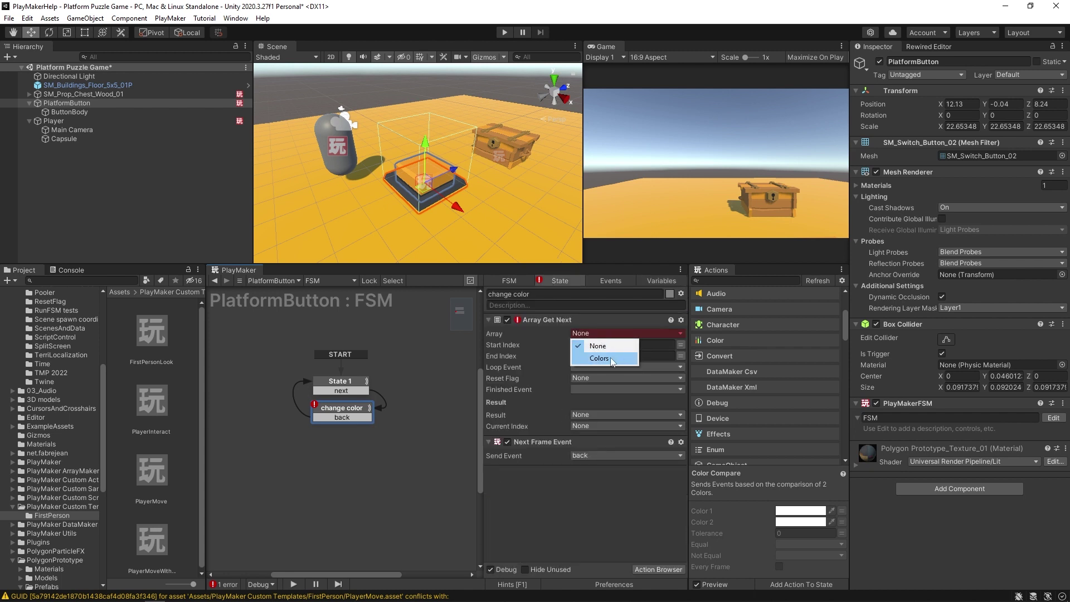
pyautogui.click(599, 357)
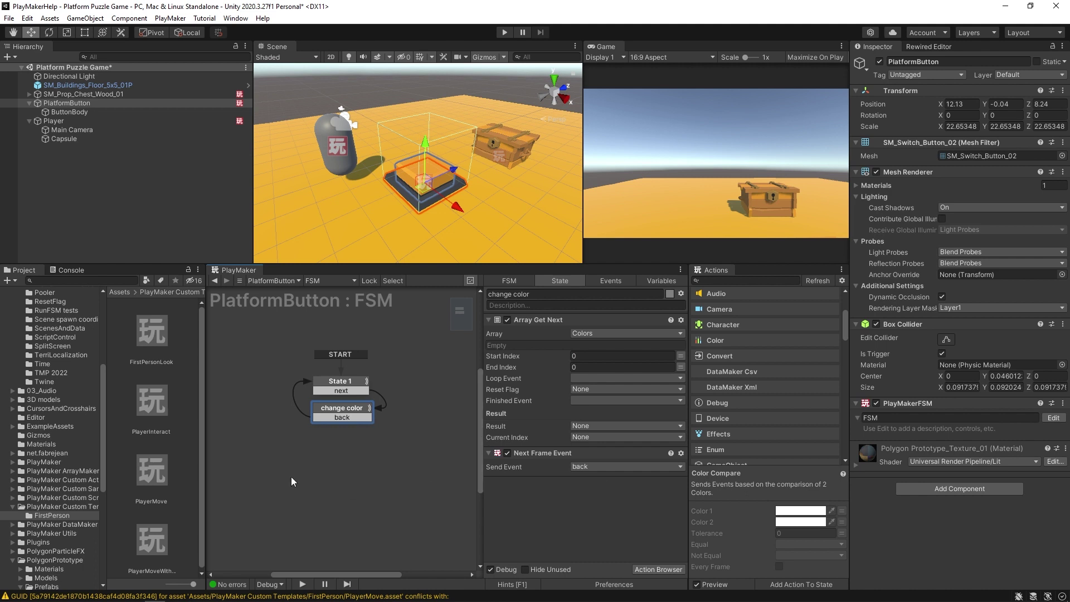
# Step: Add a state named Get colors above State 1 in PlatformButton's FSM and make it the start state
pyautogui.moveTo(241, 415); pyautogui.dragTo(273, 461, button='middle')
pyautogui.keyDown('ctrl'); pyautogui.click(362, 366); pyautogui.keyUp('ctrl')
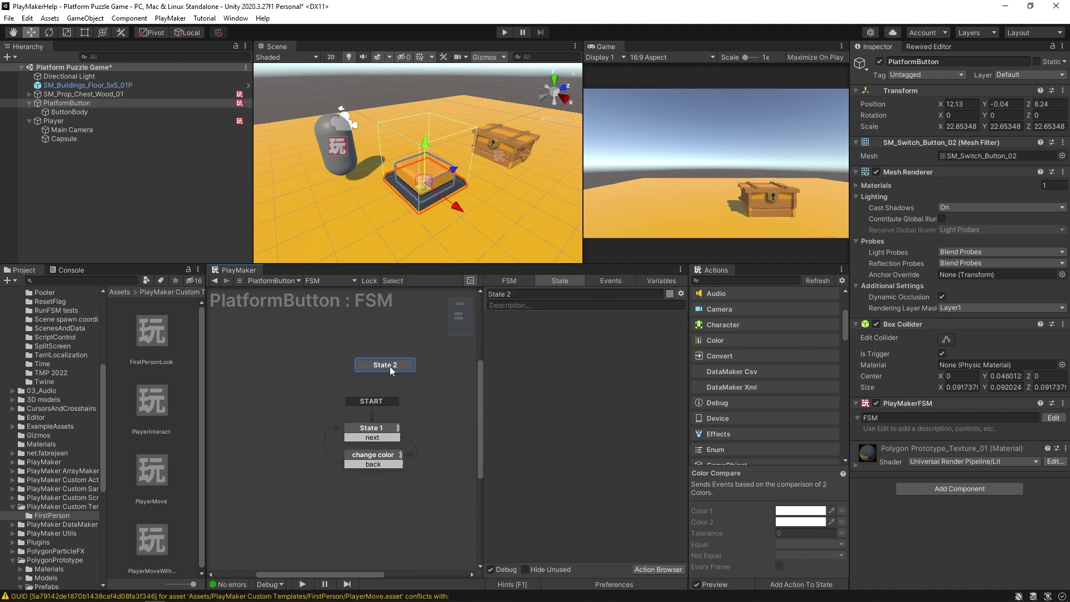
pyautogui.rightClick(375, 364)
pyautogui.click(401, 398)
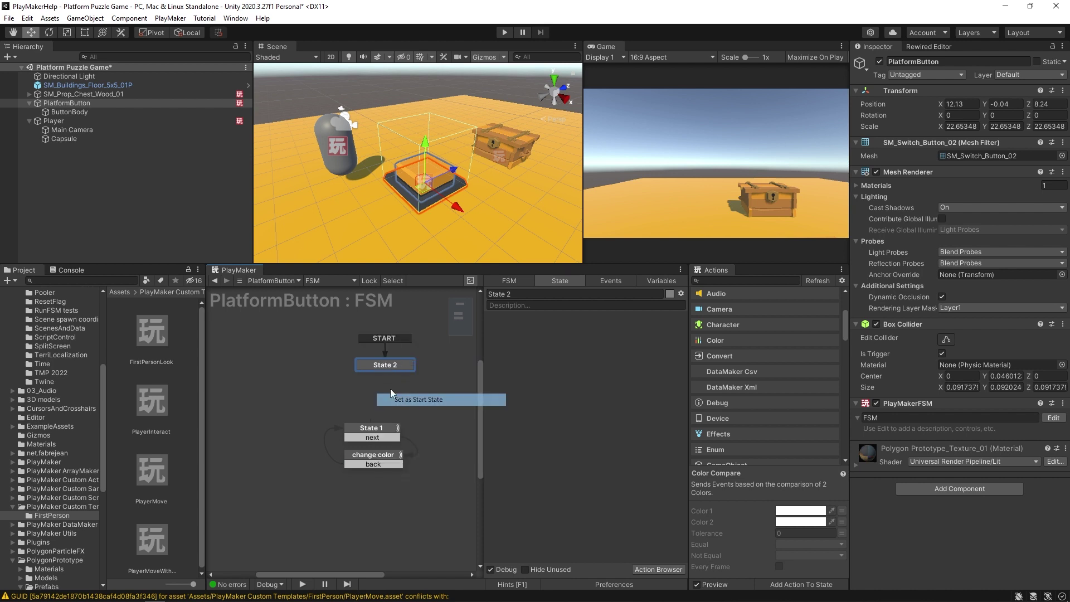
pyautogui.moveTo(375, 366); pyautogui.dragTo(362, 385)
pyautogui.click(523, 296)
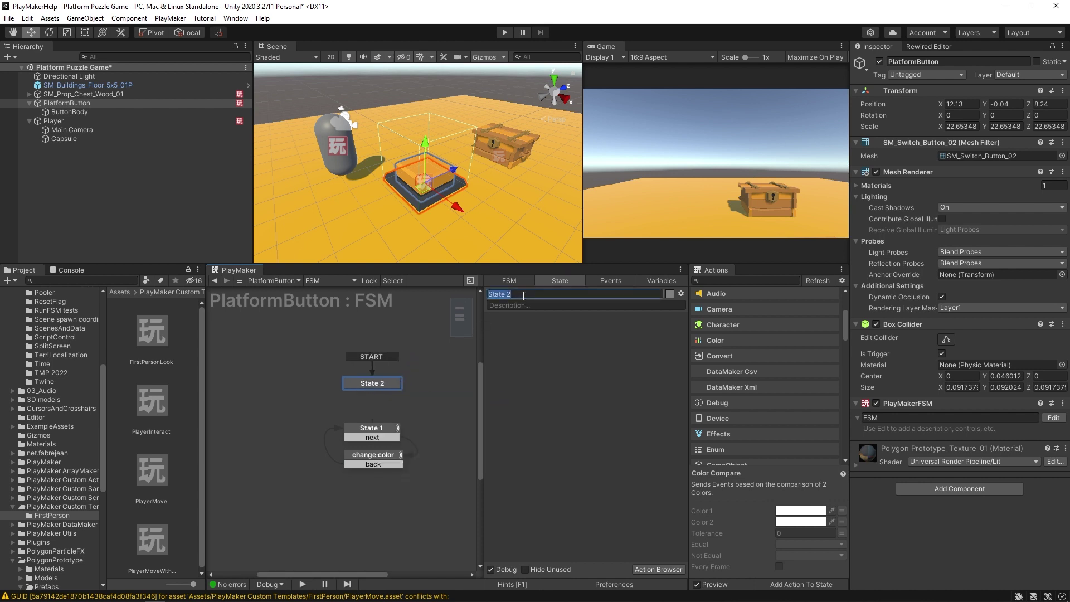
pyautogui.write('Get colors')
# Step: Name the new state Get colors and add a Get Fsm Array action to it
pyautogui.click(735, 280)
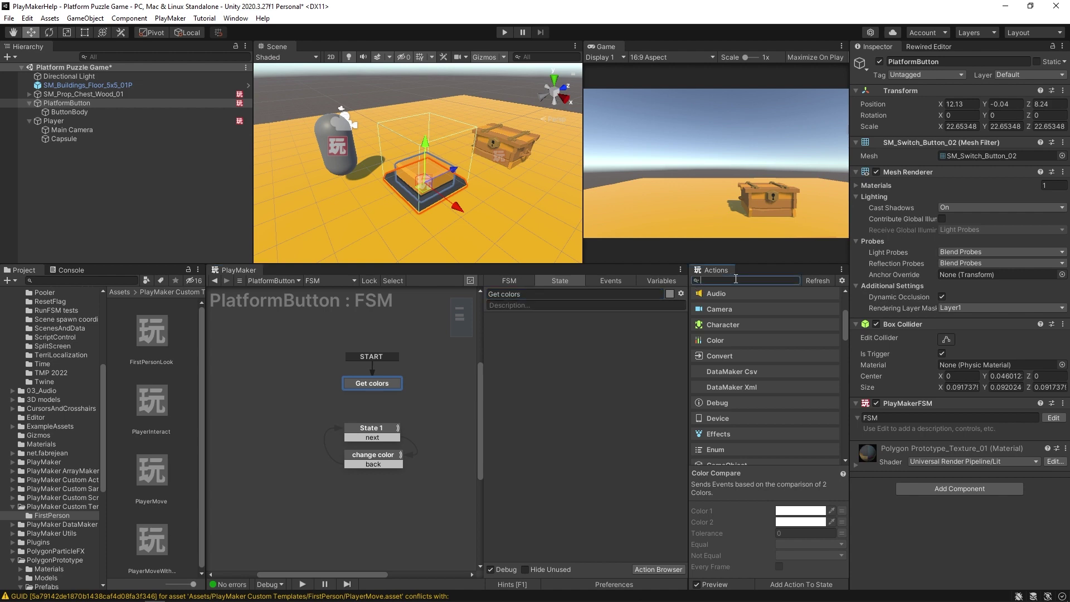
pyautogui.write('get fsm arra')
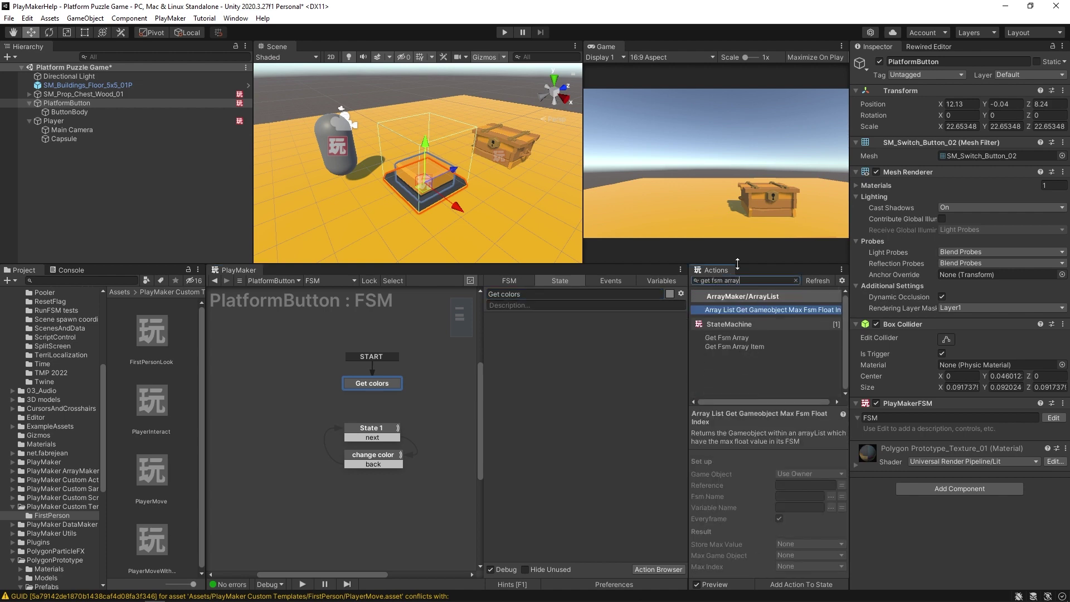
pyautogui.write('y')
pyautogui.doubleClick(727, 338)
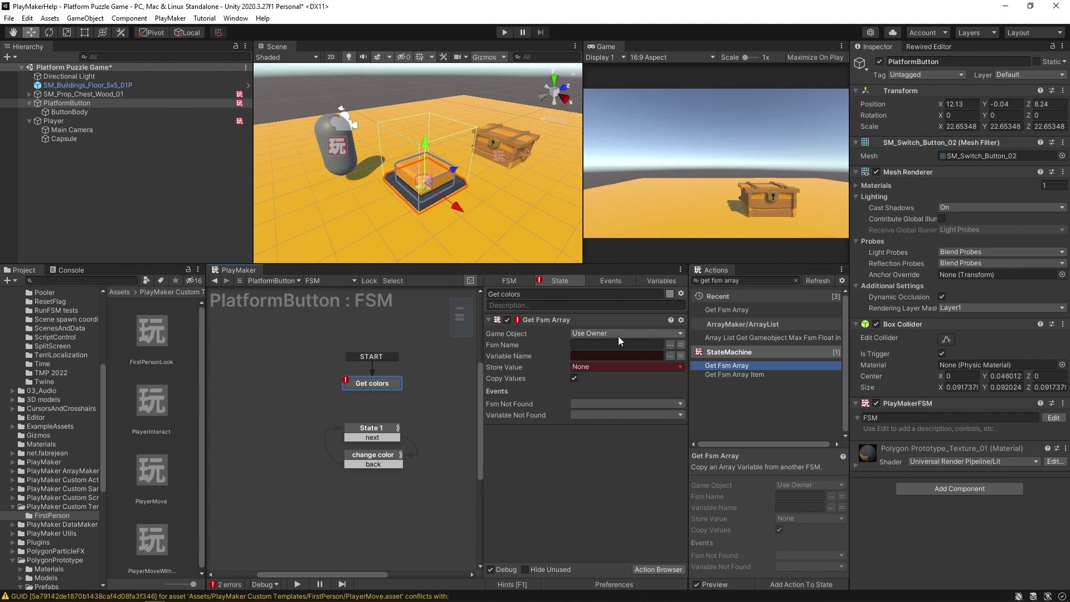
# Step: Create an empty game object named GameManager in the scene
pyautogui.click(67, 103)
pyautogui.rightClick(126, 185)
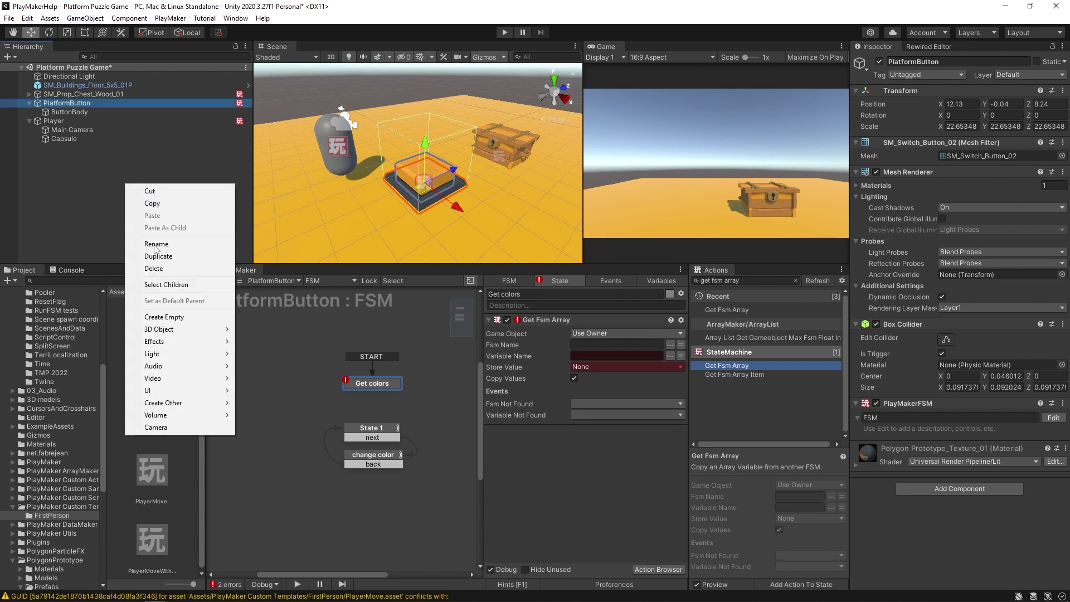
pyautogui.click(163, 317)
pyautogui.write('Game')
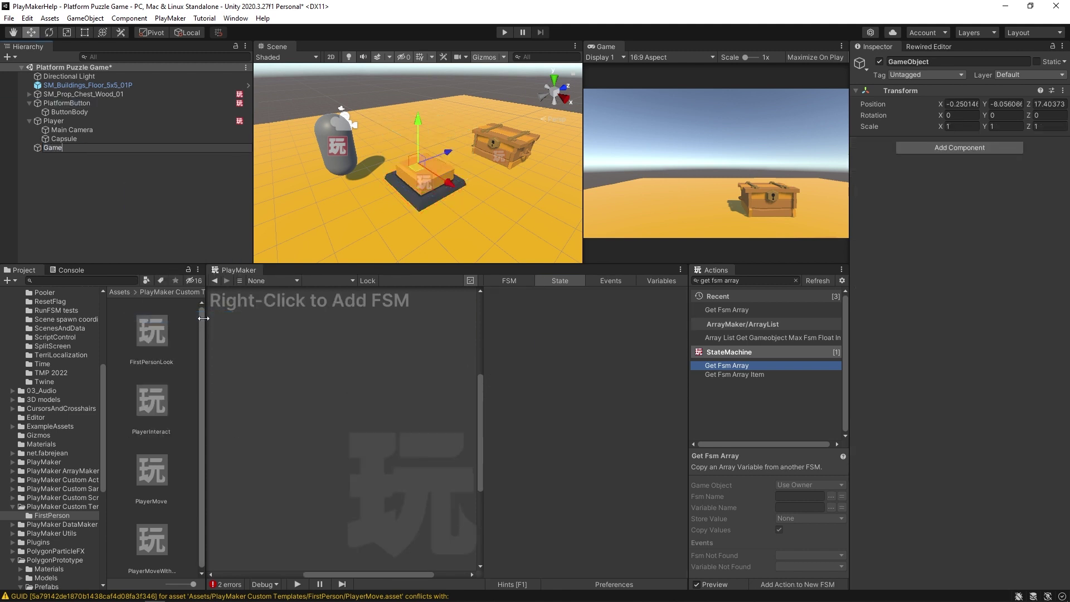
pyautogui.write('Manager')
pyautogui.press('Return')
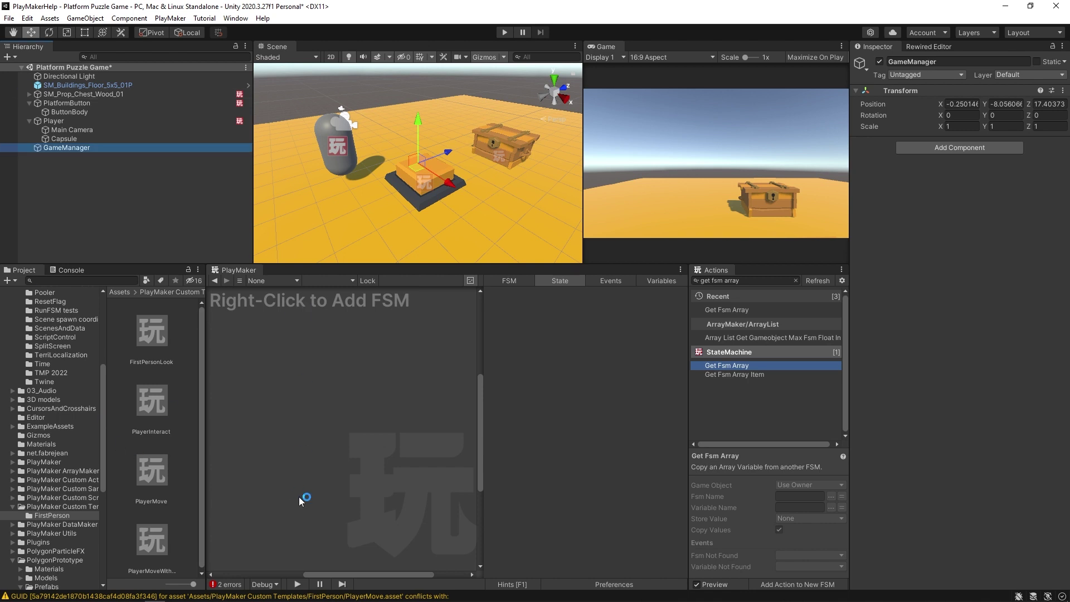
# Step: Add an FSM to GameManager and name it Info
pyautogui.rightClick(338, 371)
pyautogui.click(357, 365)
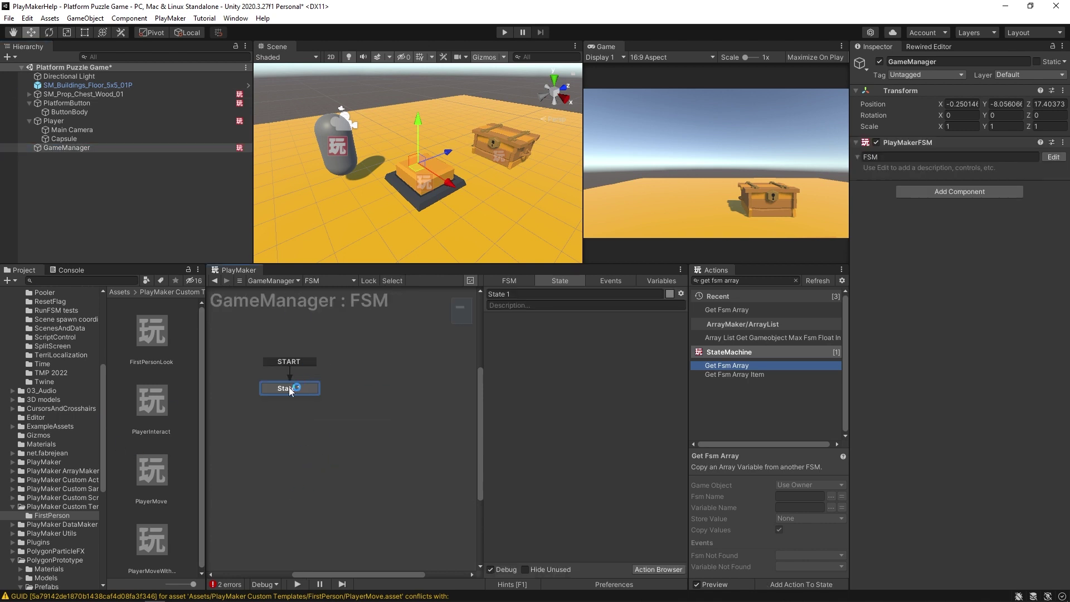
pyautogui.moveTo(289, 387); pyautogui.dragTo(436, 387)
pyautogui.click(916, 156)
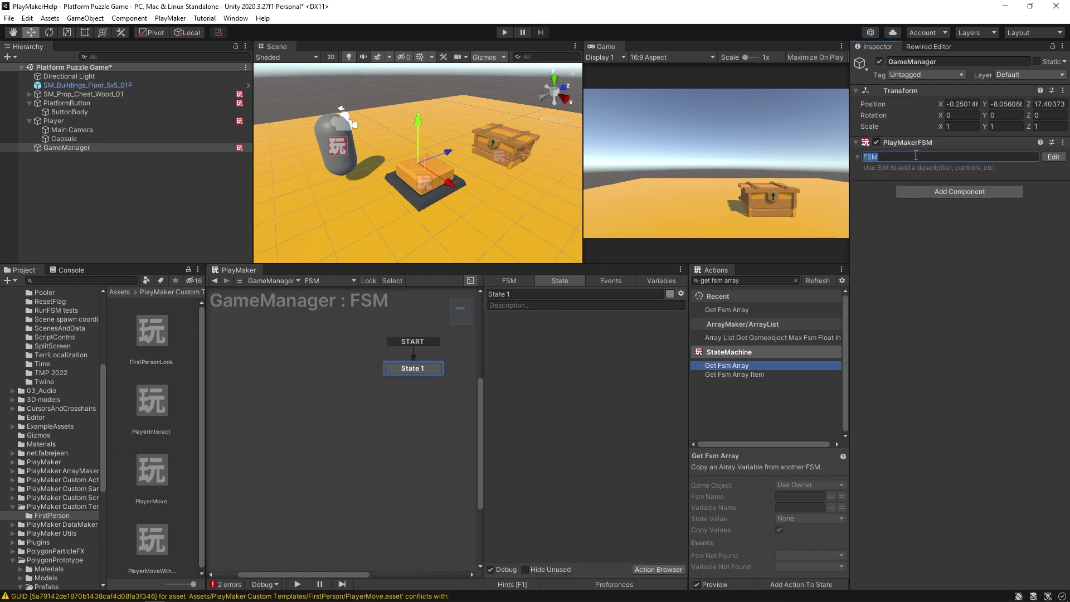
pyautogui.press('BackSpace')
pyautogui.write('Info')
pyautogui.click(336, 379)
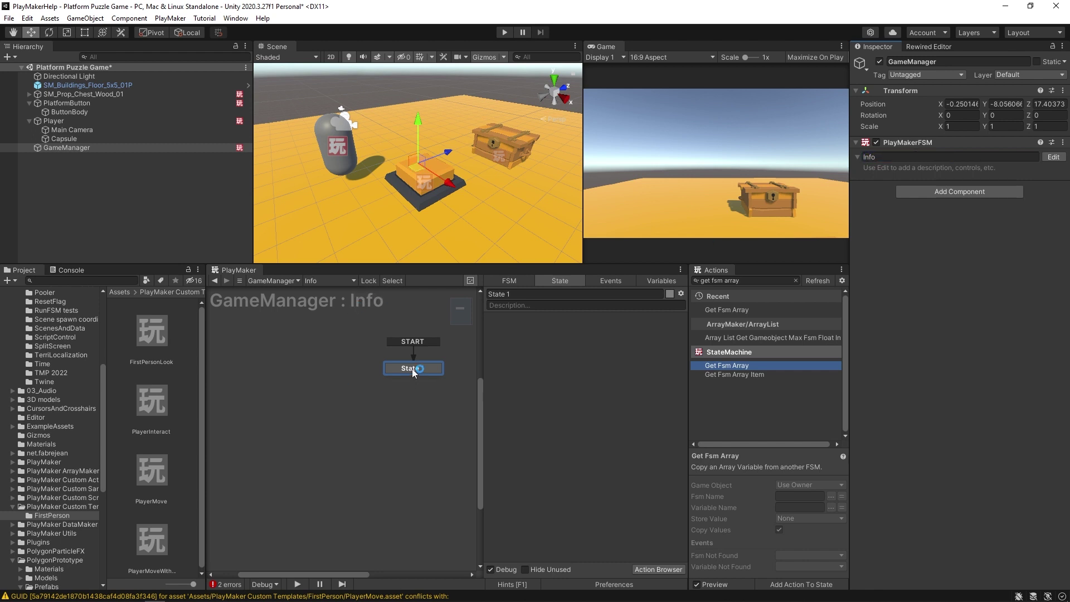
pyautogui.moveTo(413, 369); pyautogui.dragTo(342, 411)
# Step: Create an array variable named Colors in GameManager's Info FSM
pyautogui.click(661, 281)
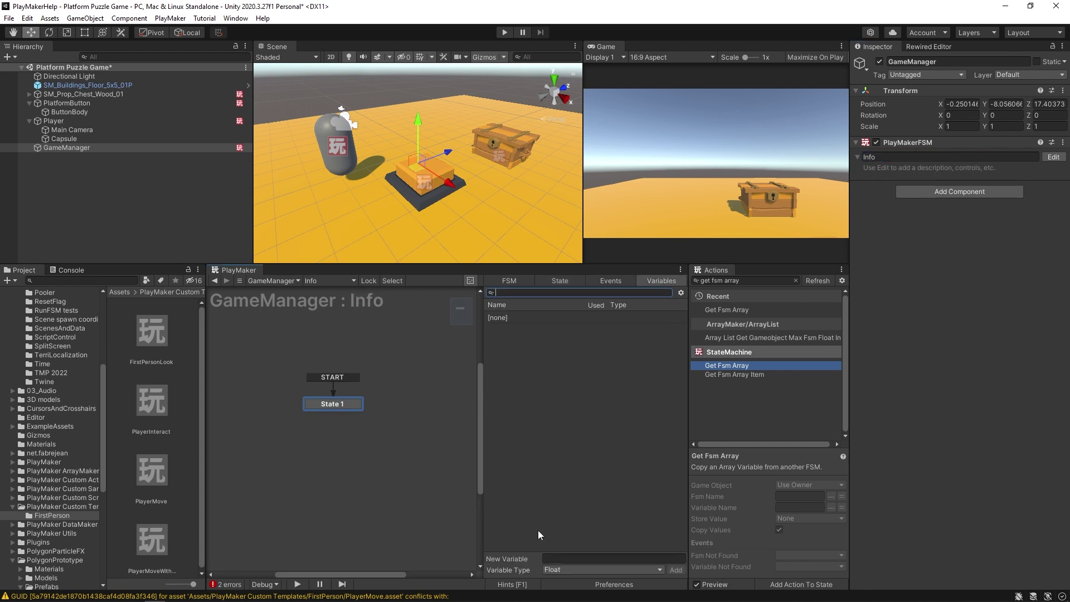
pyautogui.click(563, 569)
pyautogui.click(569, 554)
pyautogui.click(569, 559)
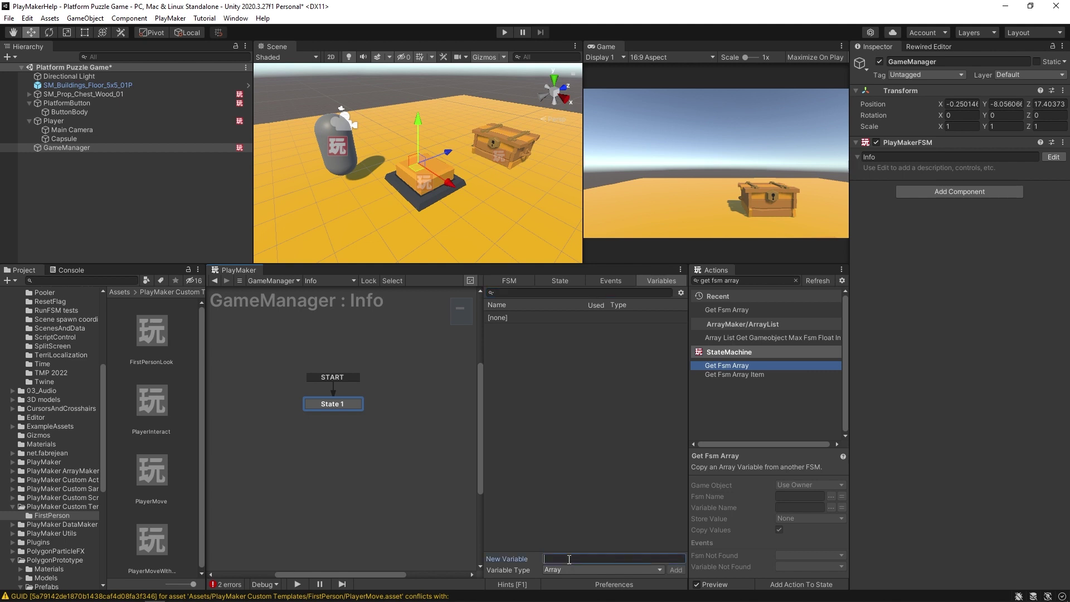
pyautogui.write('Colors')
pyautogui.press('Return')
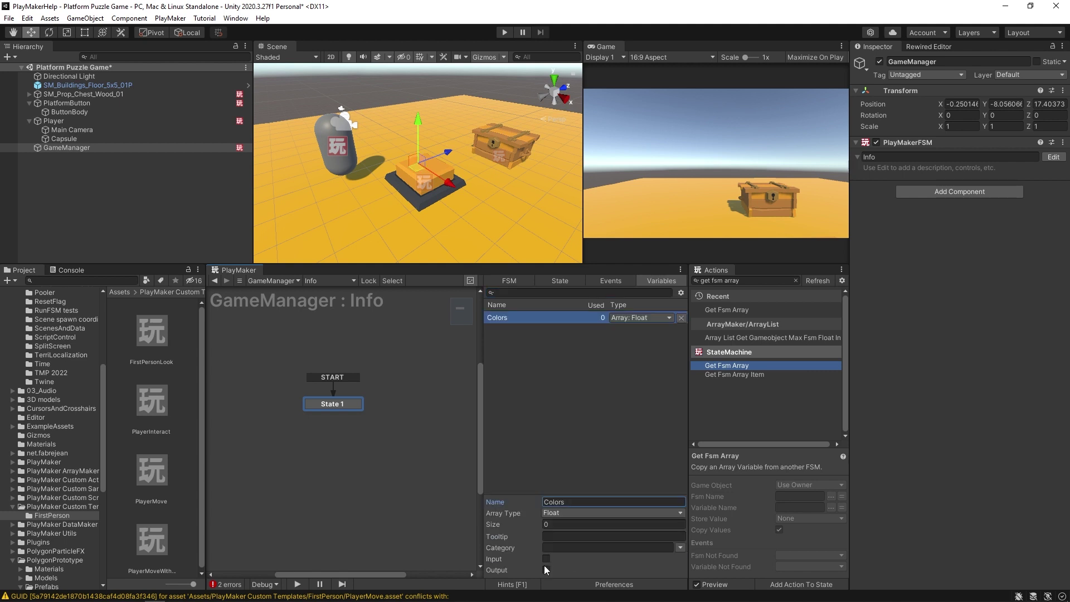
# Step: Set the array type of GameManager's Colors variable to Color and its size to 4
pyautogui.click(554, 513)
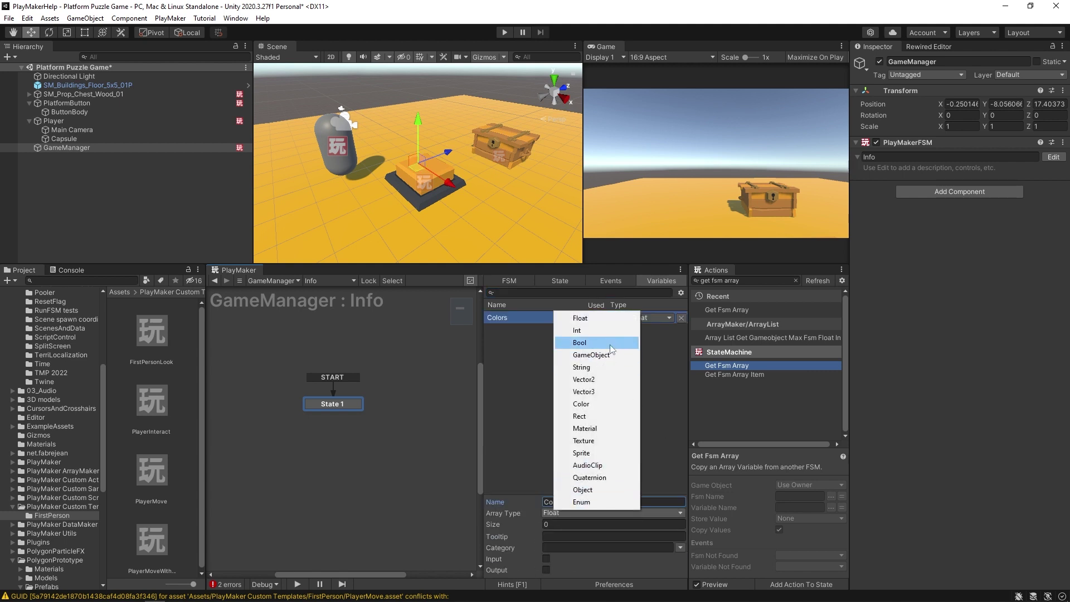
pyautogui.click(601, 405)
pyautogui.click(565, 522)
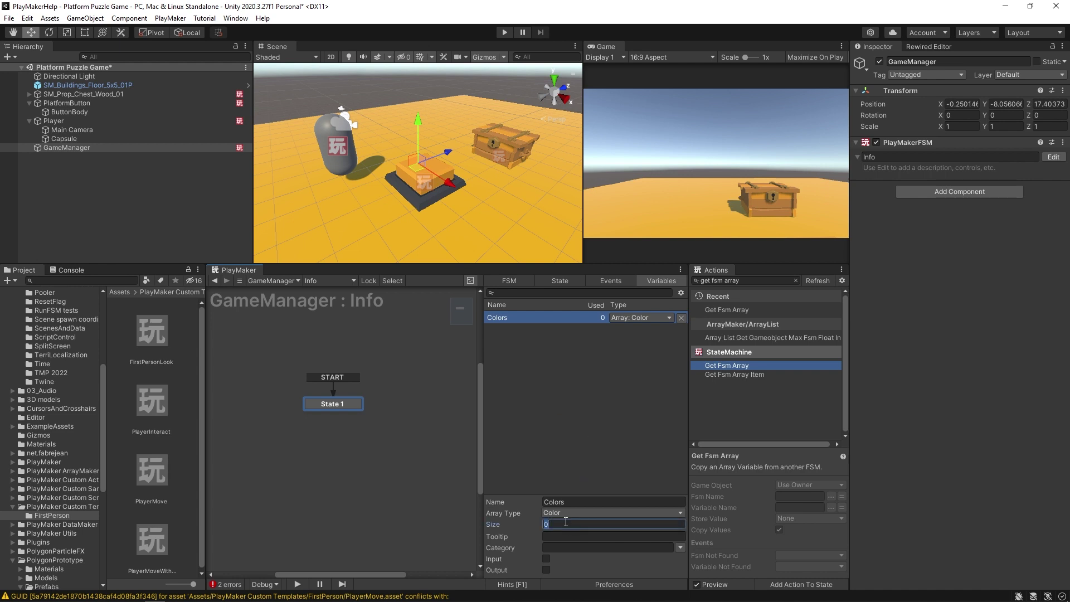
pyautogui.write('4')
pyautogui.press('Return')
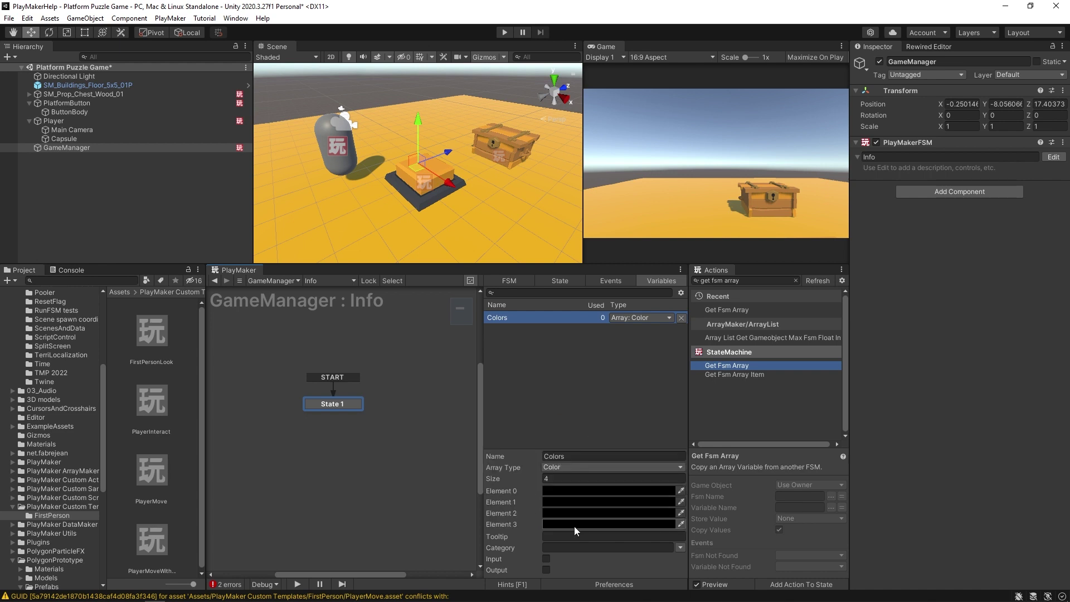
# Step: Set Element 0 of the Colors array to a fully opaque red, hexadecimal FF2B2B
pyautogui.click(580, 498)
pyautogui.moveTo(633, 402); pyautogui.dragTo(674, 389)
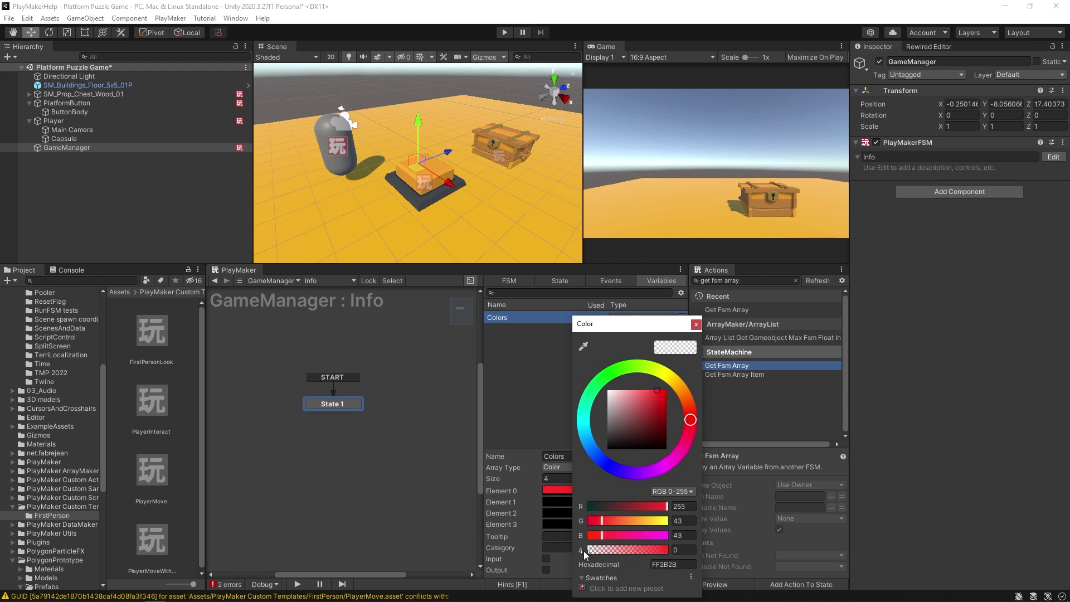
pyautogui.moveTo(585, 549); pyautogui.dragTo(758, 547)
pyautogui.click(695, 326)
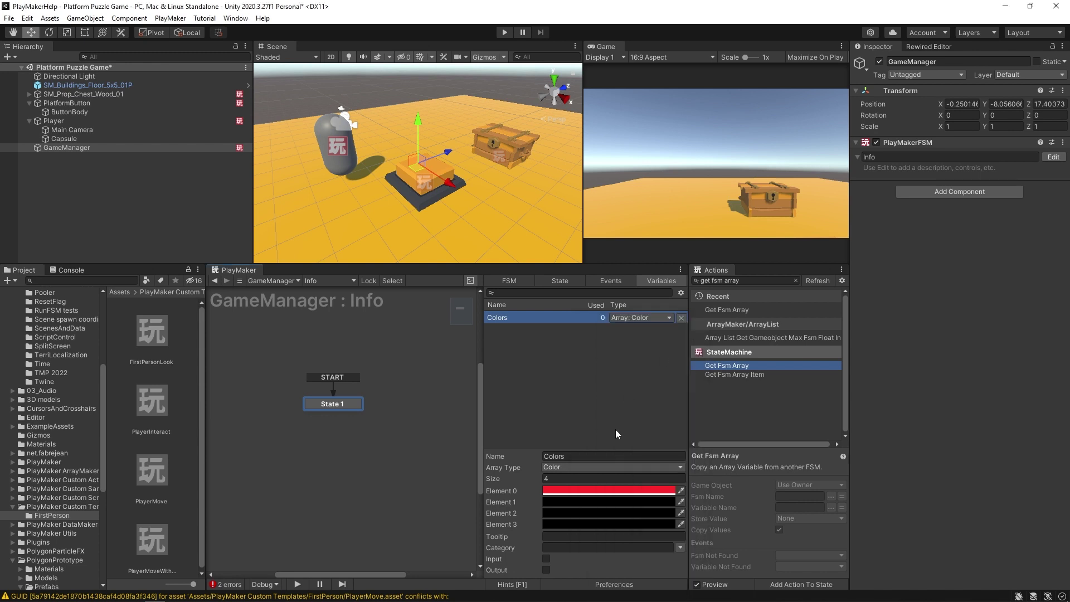
# Step: Sample the red of Element 0 into Elements 1, 2 and 3 of the Colors array with the color picker
pyautogui.click(680, 502)
pyautogui.click(672, 492)
pyautogui.click(681, 513)
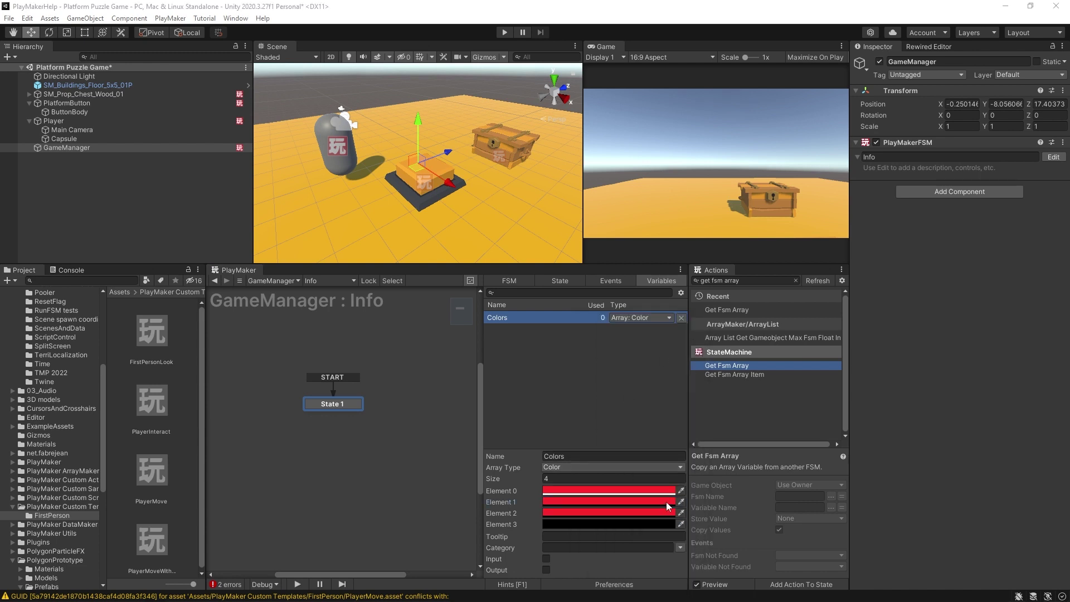
pyautogui.click(666, 502)
pyautogui.click(681, 523)
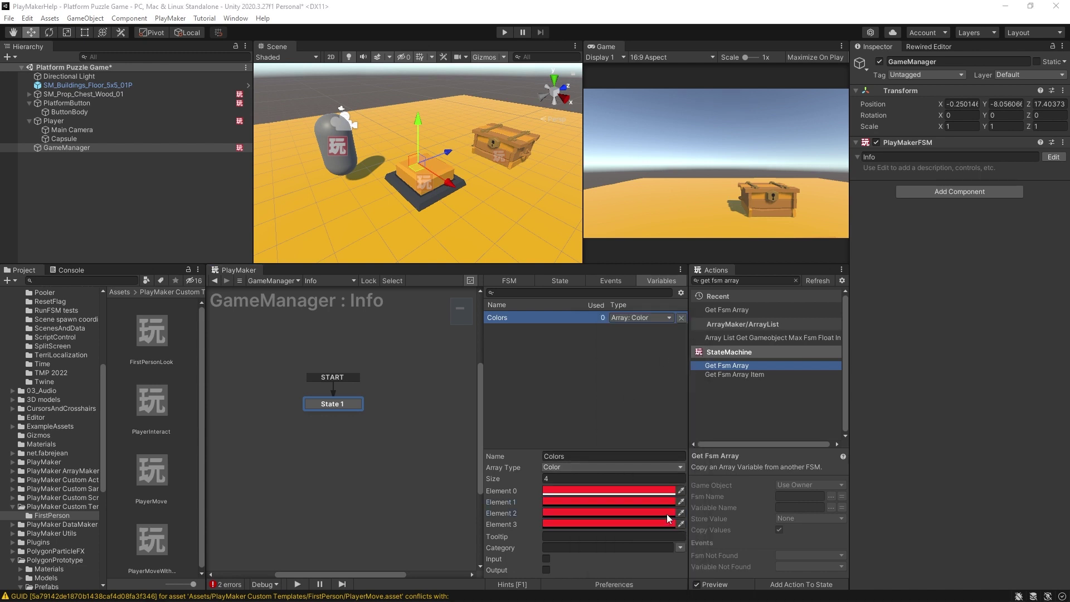
# Step: Change Element 1 of the Colors array to blue, hexadecimal 2A63FF, with alpha 255
pyautogui.click(638, 503)
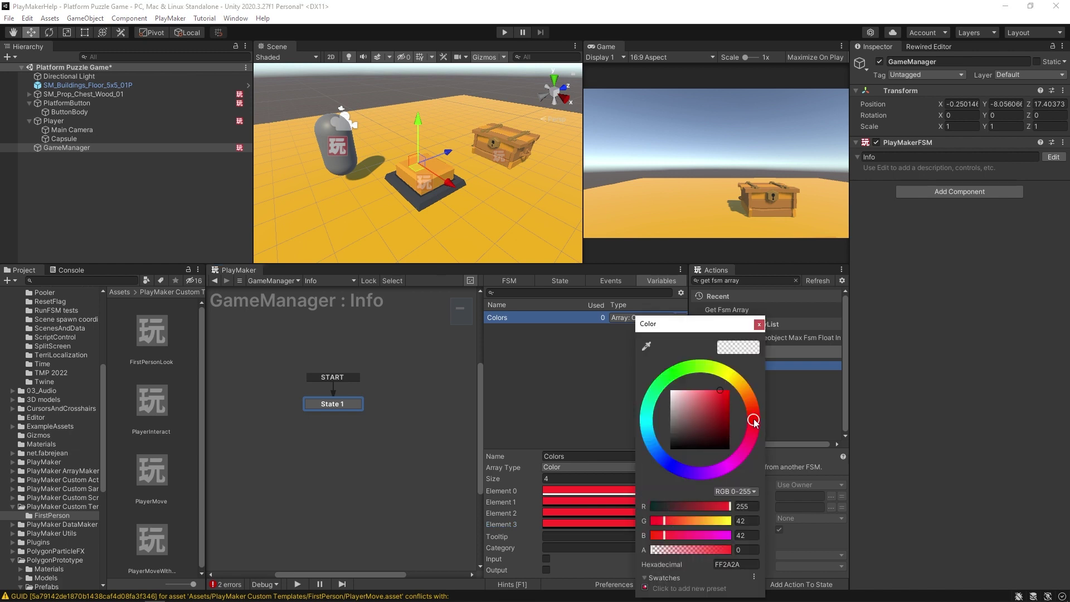
pyautogui.moveTo(753, 422); pyautogui.dragTo(656, 463)
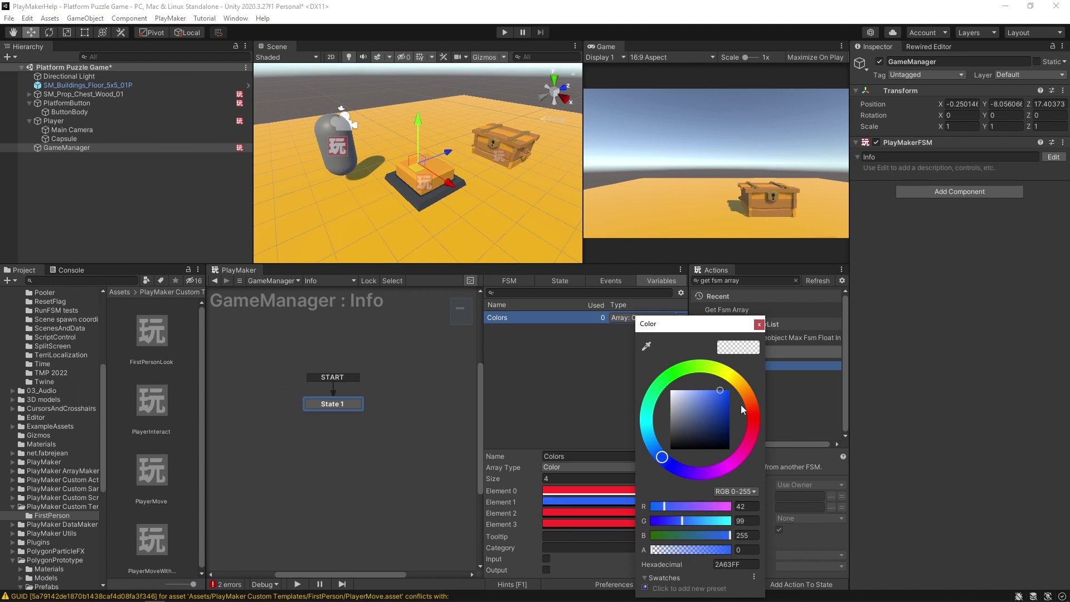
pyautogui.moveTo(690, 549); pyautogui.dragTo(742, 544)
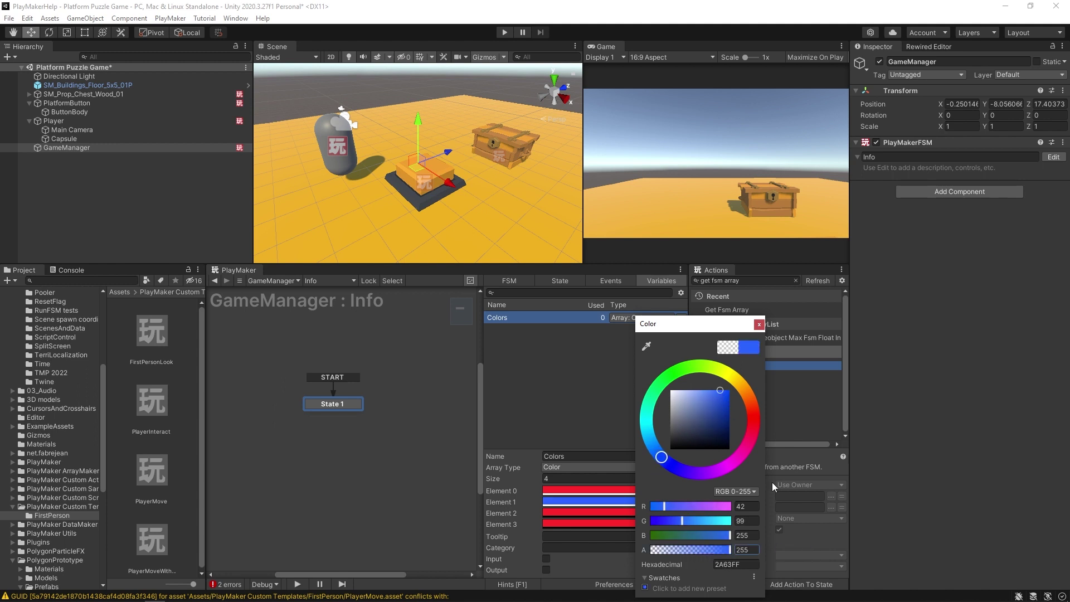
pyautogui.click(758, 324)
# Step: Change Element 2 of the Colors array to a fully opaque green, hexadecimal 2AFF34
pyautogui.click(596, 512)
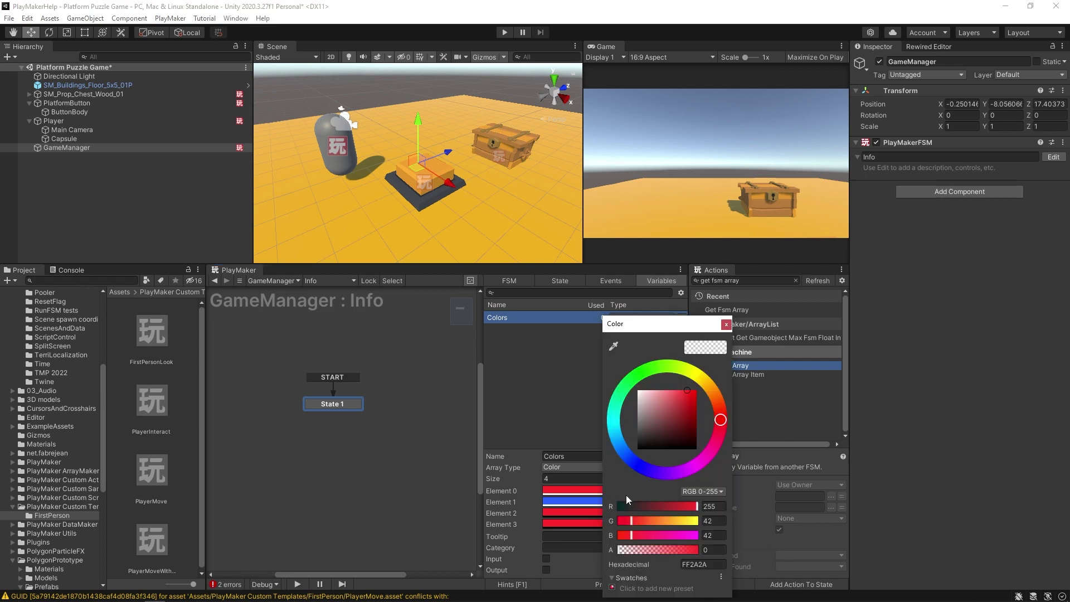
pyautogui.moveTo(627, 393); pyautogui.dragTo(639, 378)
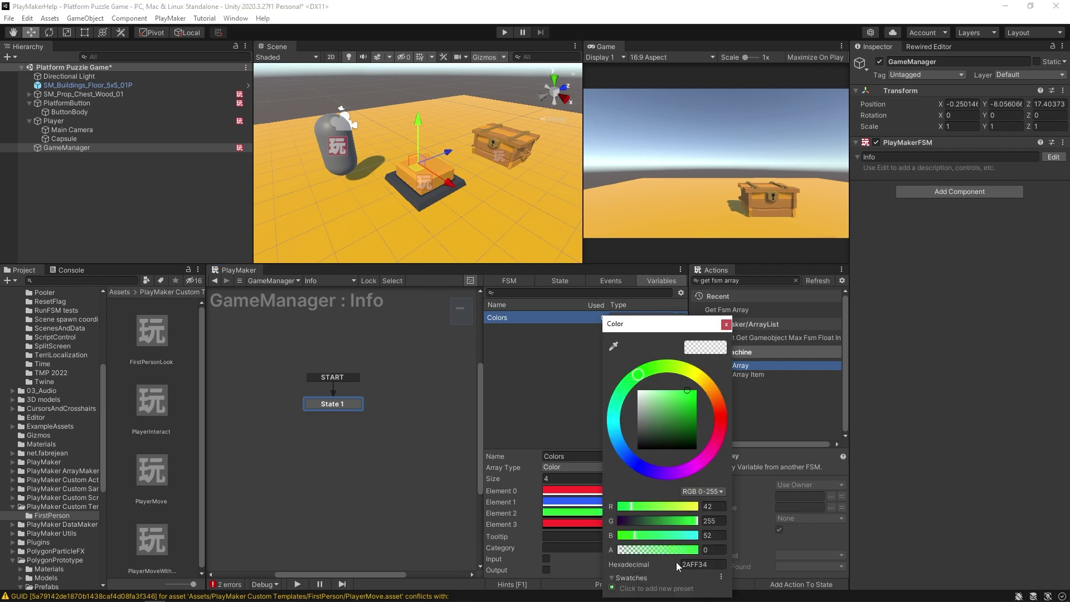
pyautogui.moveTo(680, 550); pyautogui.dragTo(721, 547)
pyautogui.click(726, 325)
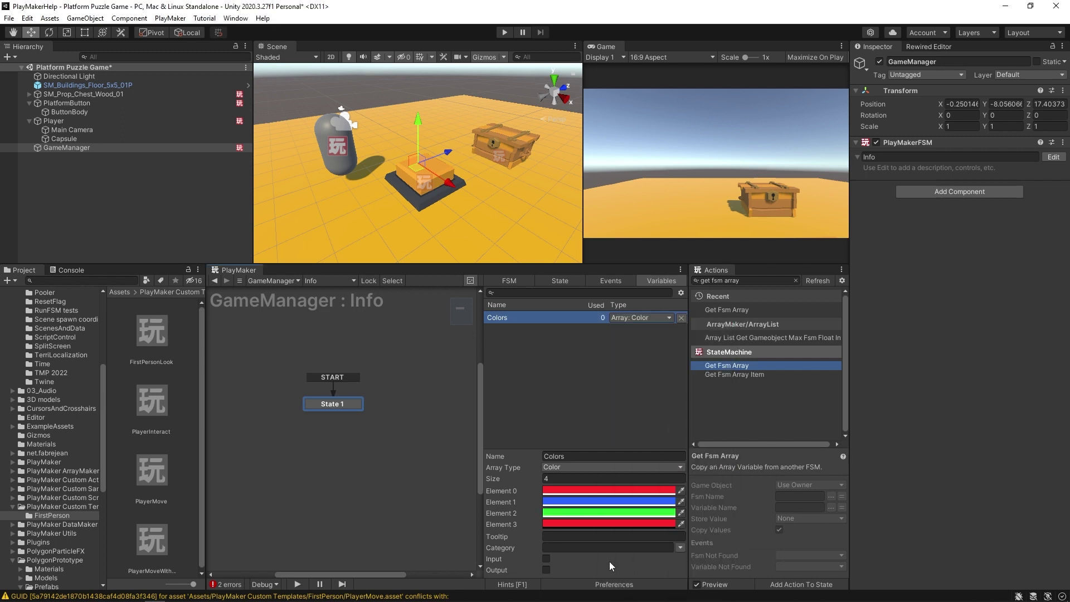
# Step: Change Element 3 of the Colors array to a fully opaque yellow
pyautogui.click(600, 524)
pyautogui.click(689, 369)
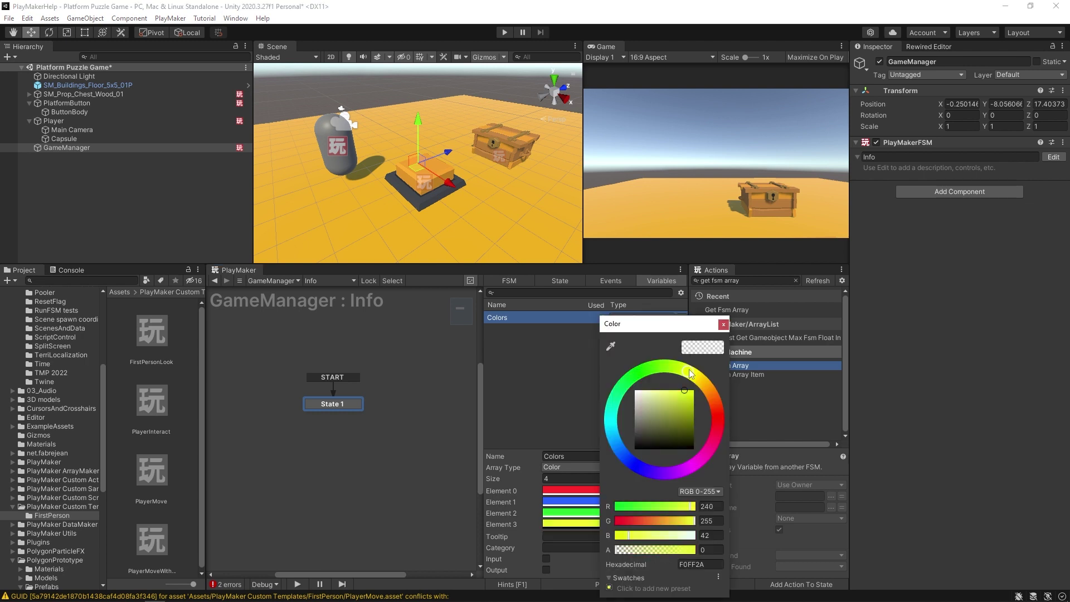
pyautogui.moveTo(691, 369); pyautogui.dragTo(698, 371)
pyautogui.moveTo(676, 549); pyautogui.dragTo(700, 552)
pyautogui.click(723, 324)
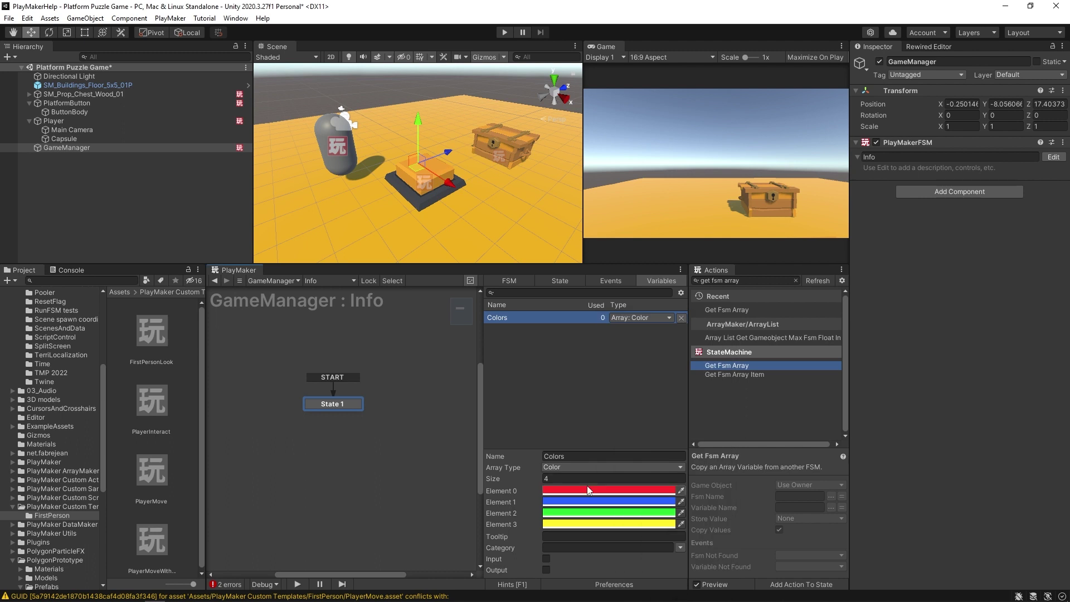
pyautogui.click(590, 455)
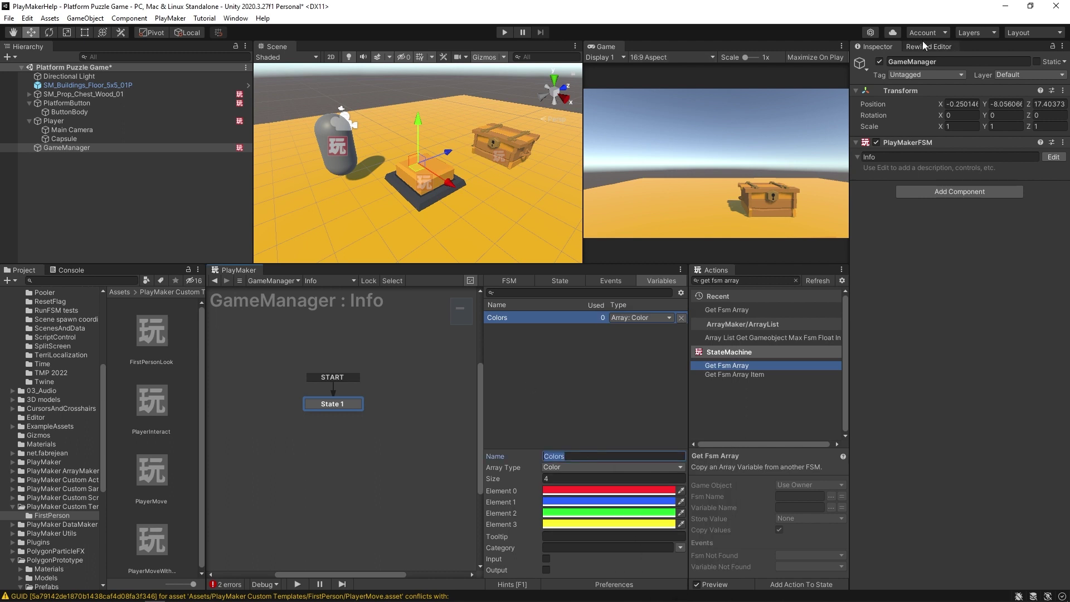
pyautogui.click(890, 156)
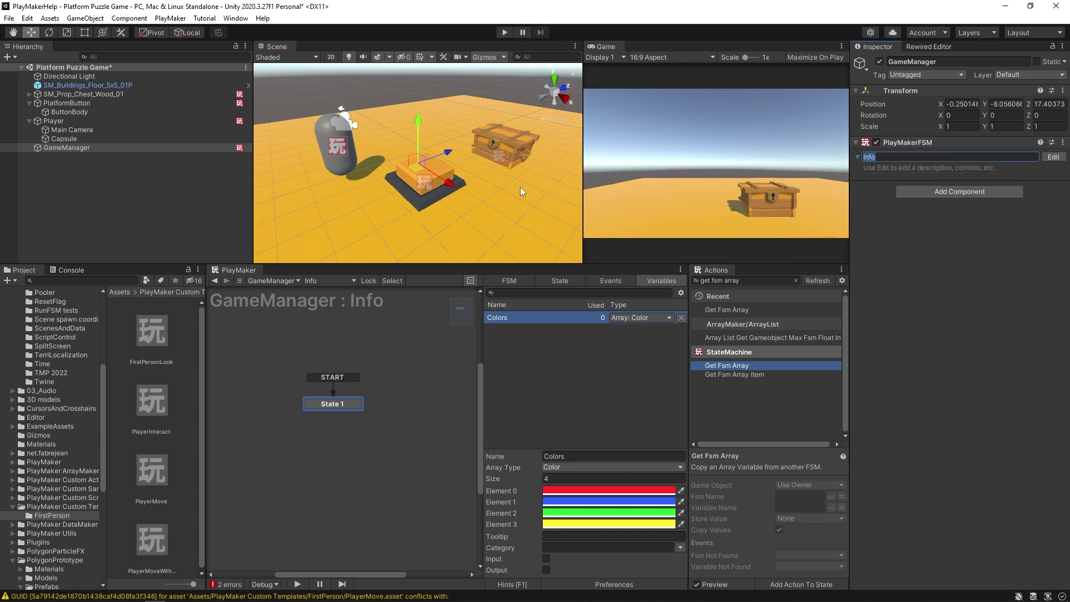
# Step: Add a Get Owner action to State 1 of GameManager's Info FSM
pyautogui.click(325, 406)
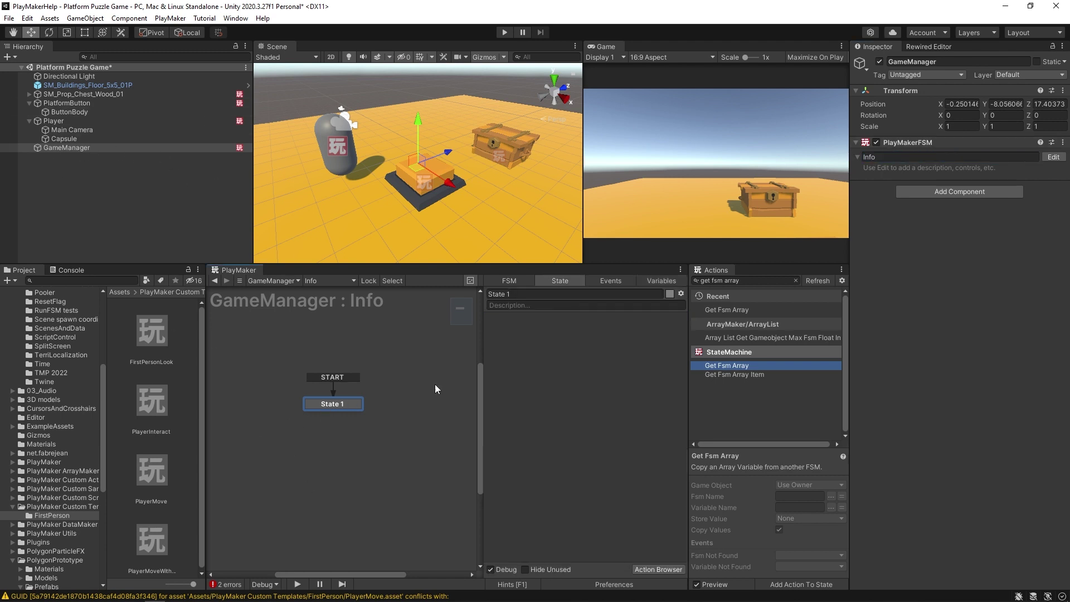
pyautogui.click(747, 281)
pyautogui.write('get owner')
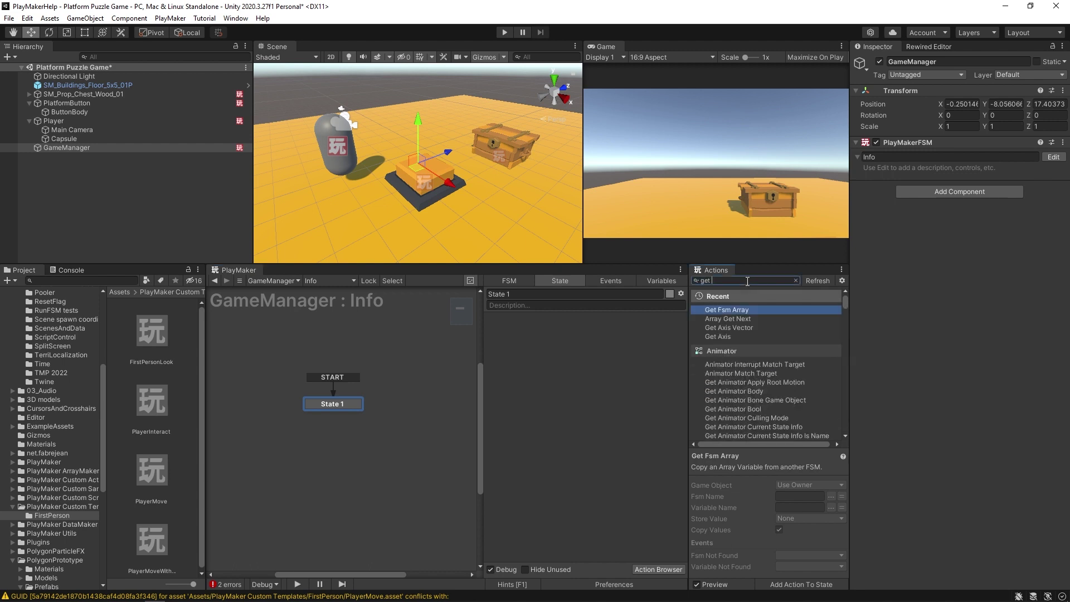
pyautogui.press('Return')
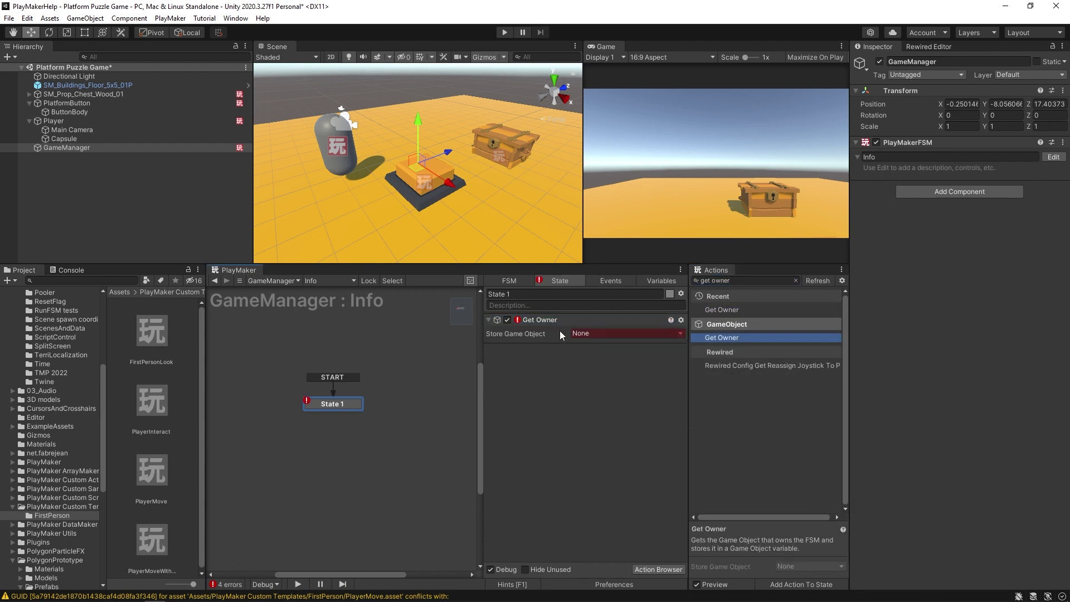
pyautogui.click(588, 334)
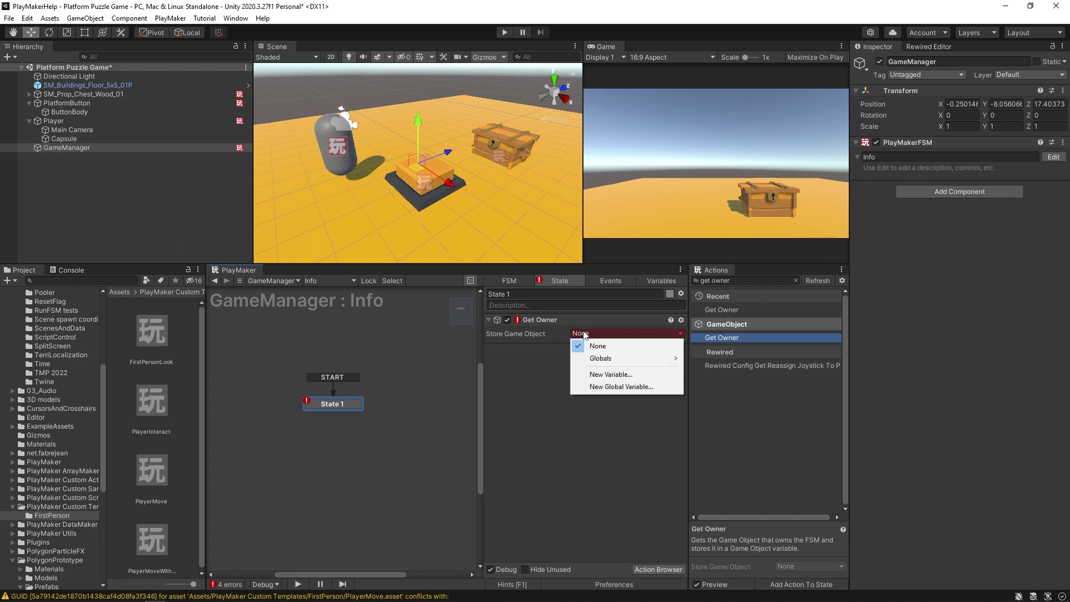
pyautogui.click(610, 387)
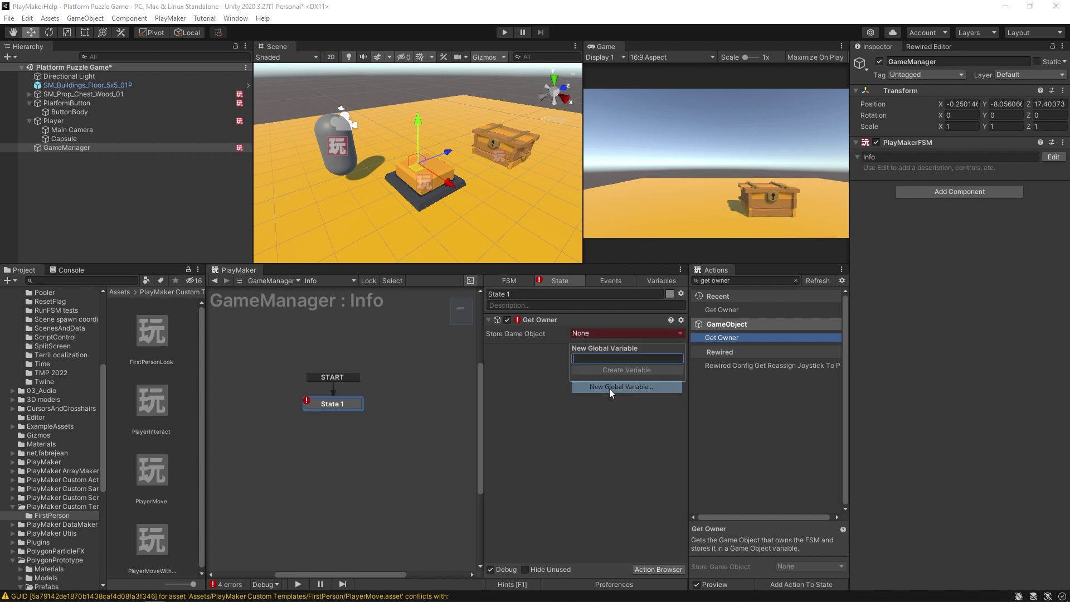
pyautogui.write('Game')
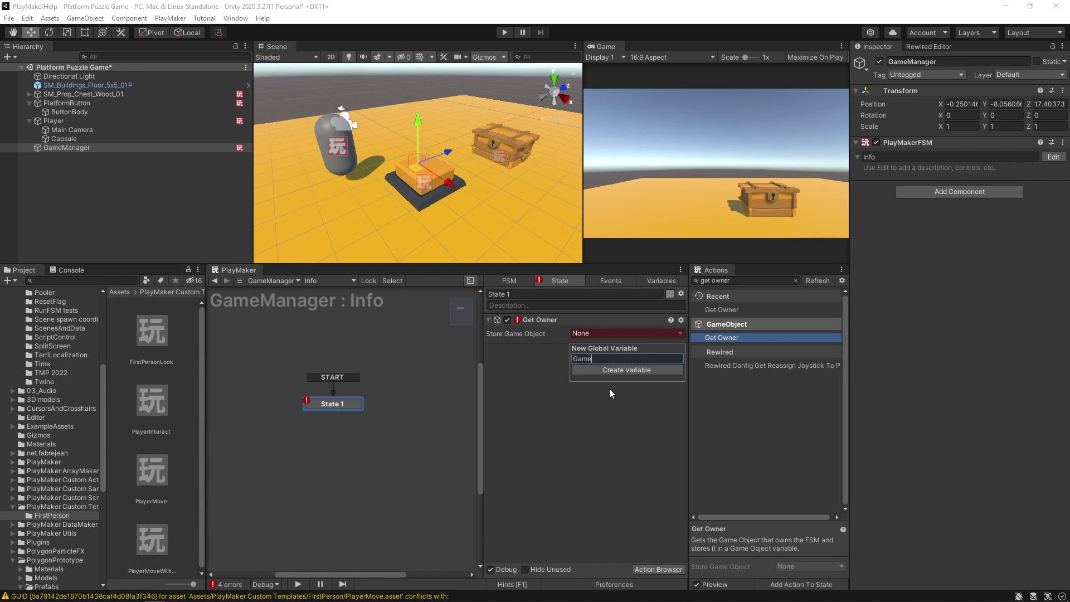
pyautogui.click(610, 389)
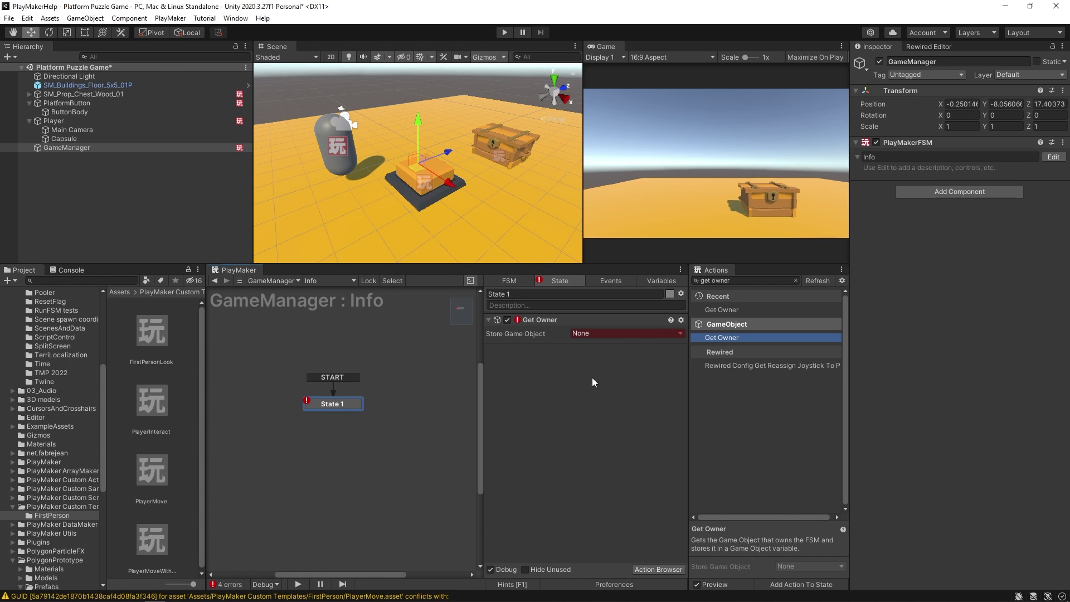
# Step: Store the Get Owner result in the global GameManager variable
pyautogui.click(581, 334)
pyautogui.moveTo(621, 362)
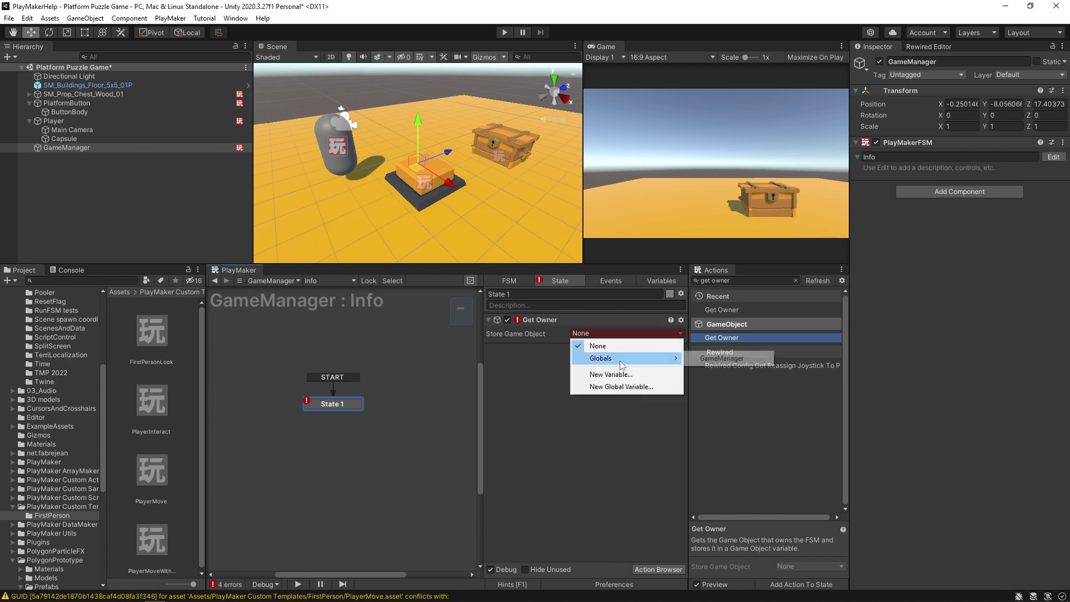
pyautogui.click(716, 359)
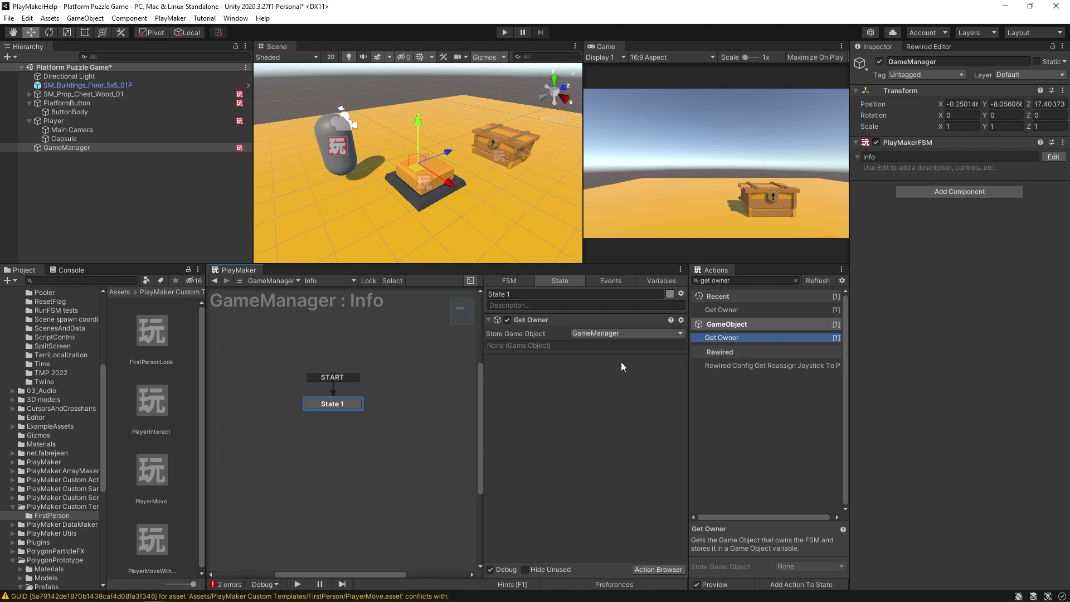
pyautogui.click(584, 336)
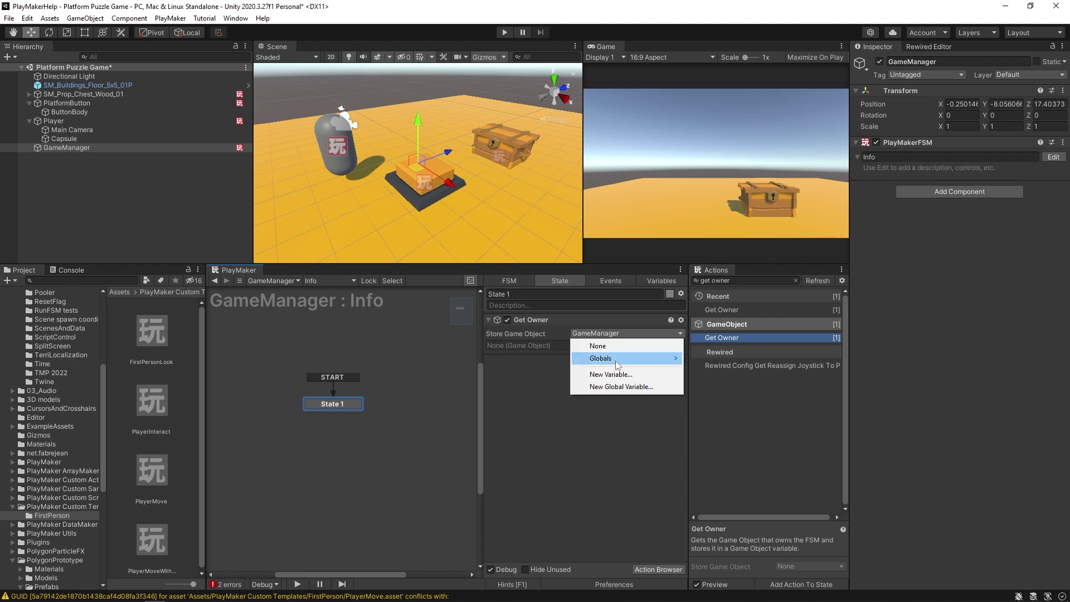
pyautogui.moveTo(619, 361)
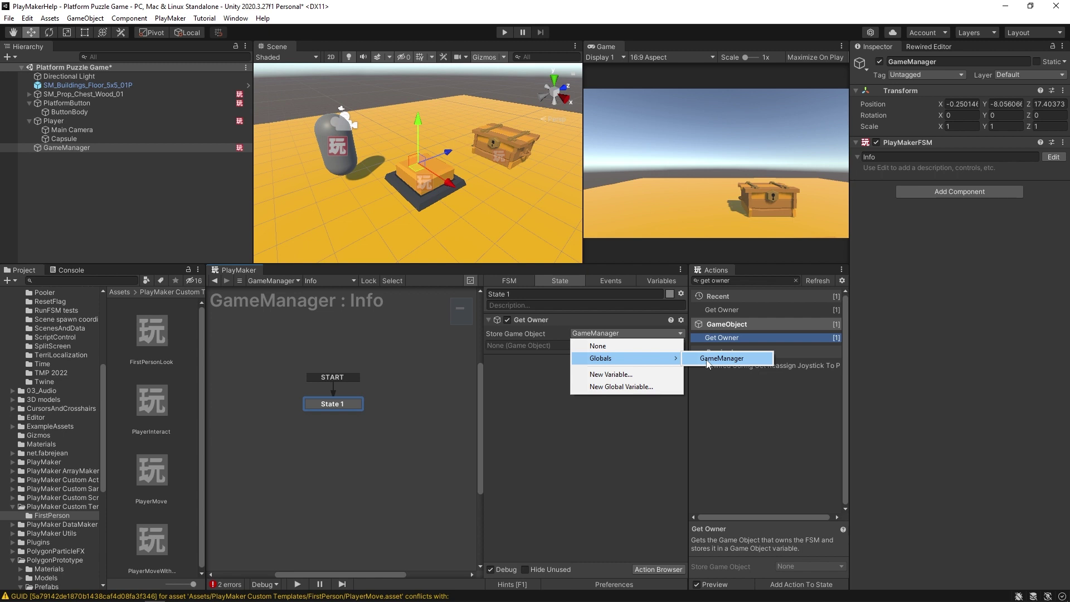
pyautogui.click(568, 446)
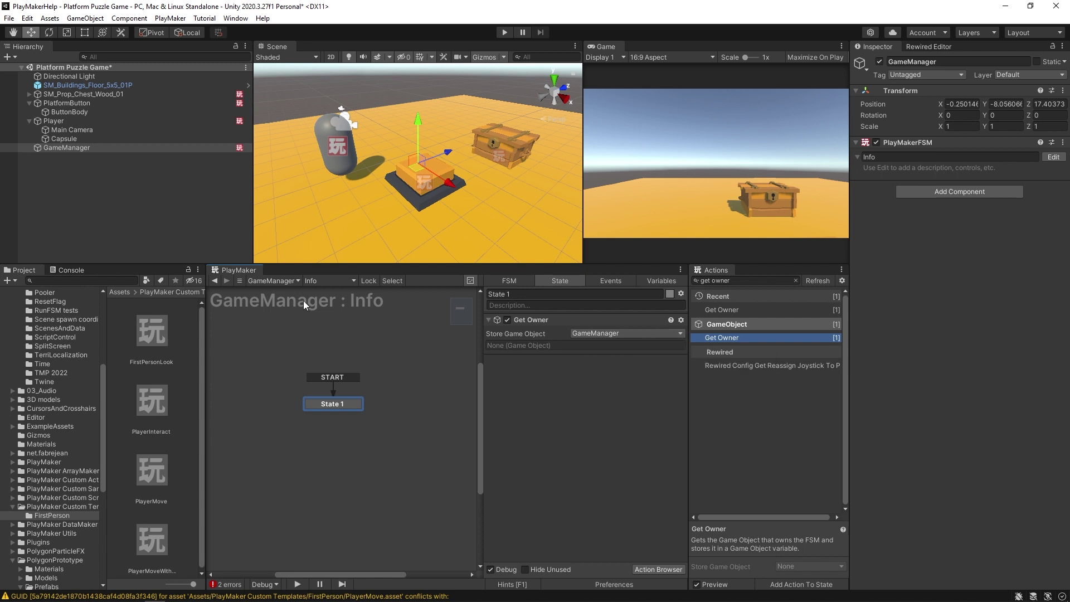
# Step: Display the variables of GameManager's Info FSM to review the Colors array
pyautogui.click(49, 148)
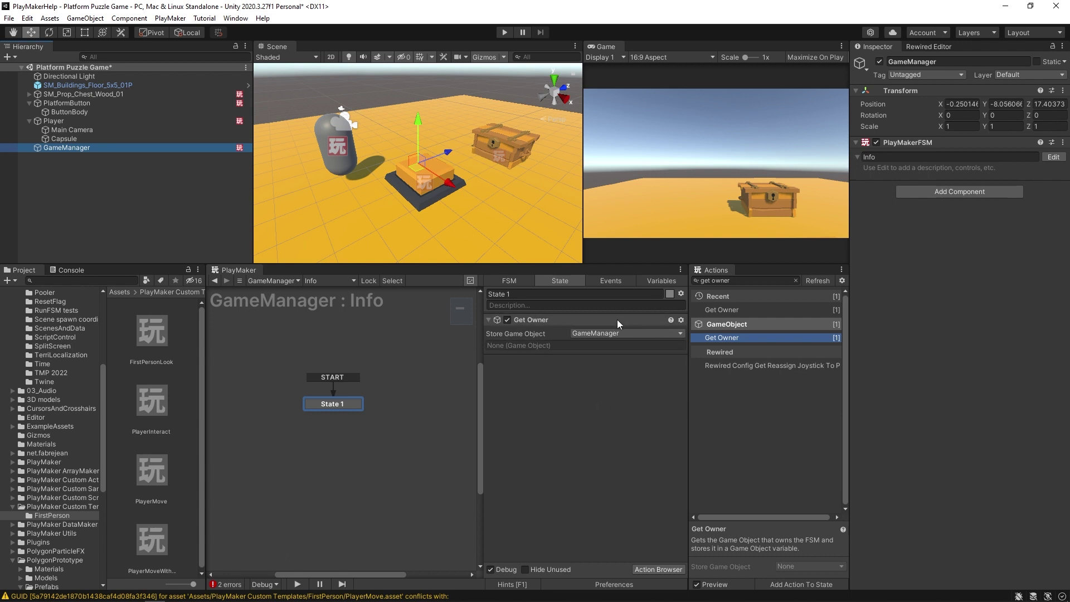
pyautogui.click(301, 369)
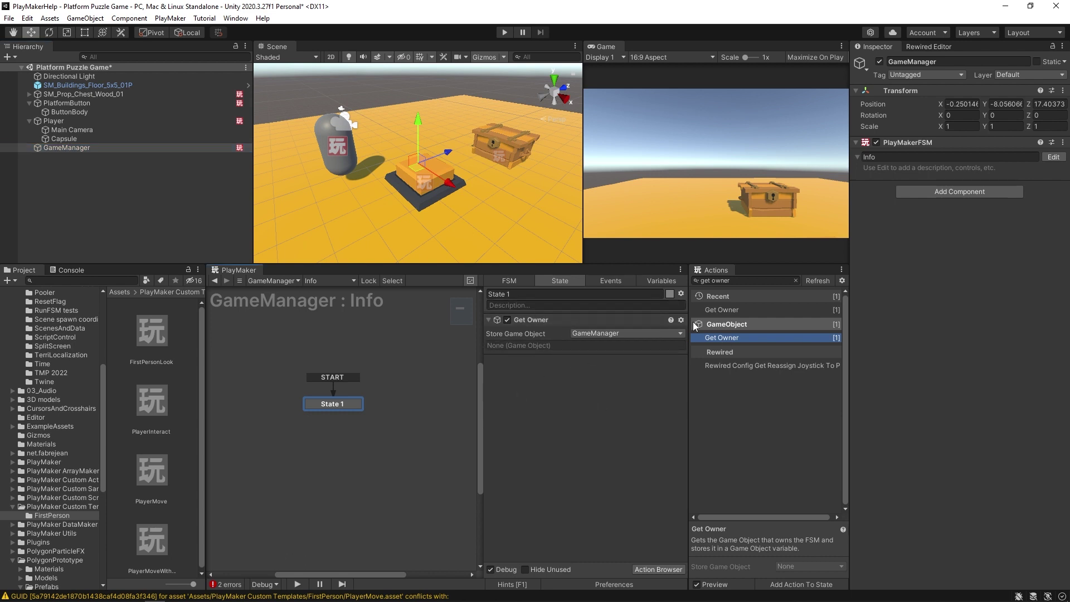
pyautogui.click(651, 279)
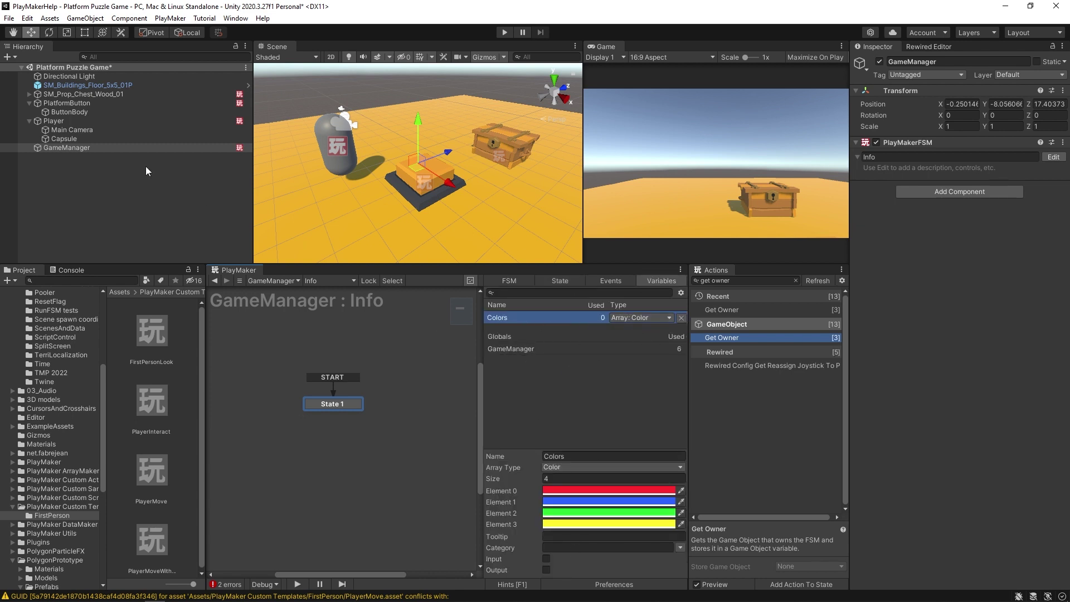
# Step: Point the Get Fsm Array action in PlatformButton's Get colors state to the global GameManager variable
pyautogui.click(560, 281)
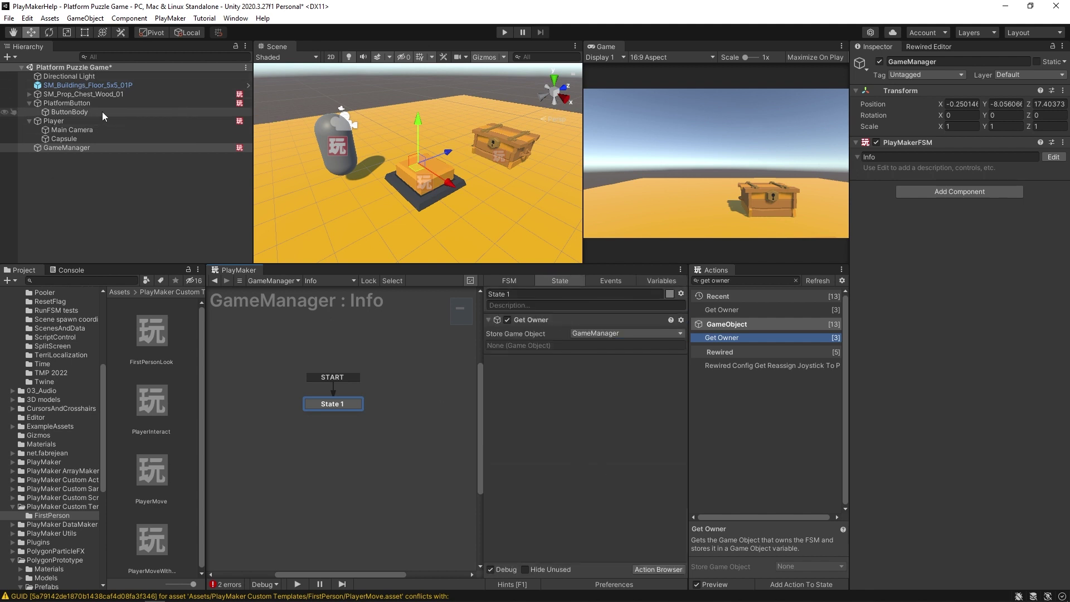
pyautogui.click(89, 103)
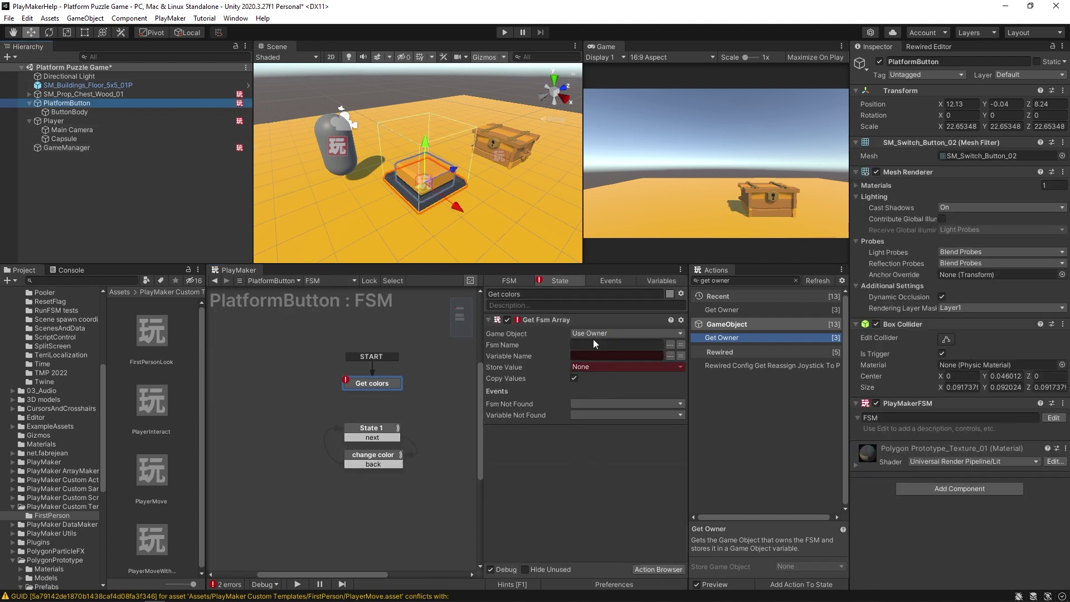
pyautogui.click(593, 333)
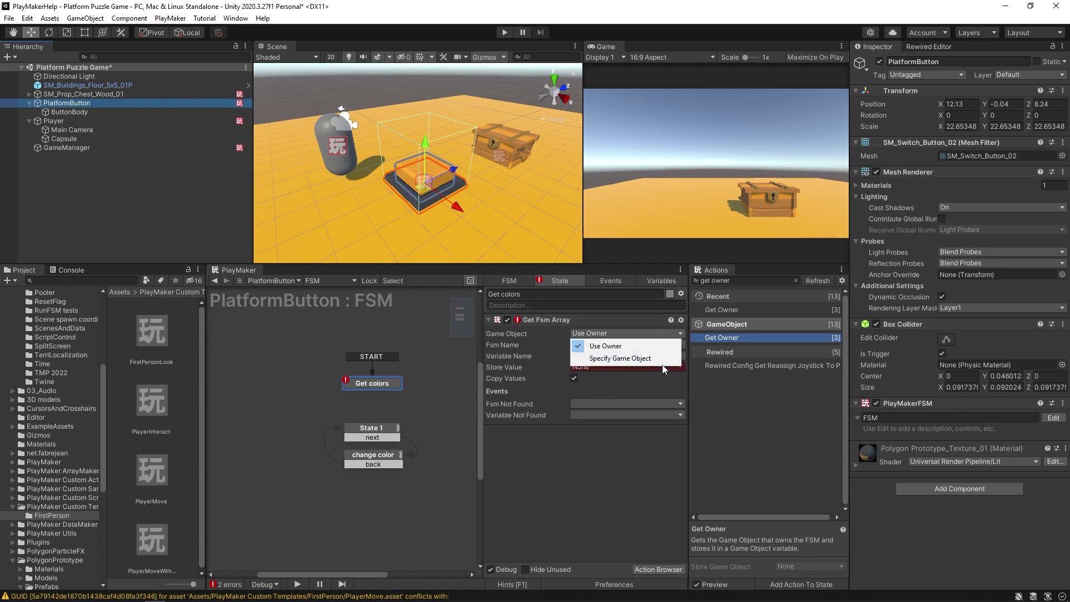
pyautogui.click(602, 365)
pyautogui.click(658, 346)
pyautogui.moveTo(678, 369)
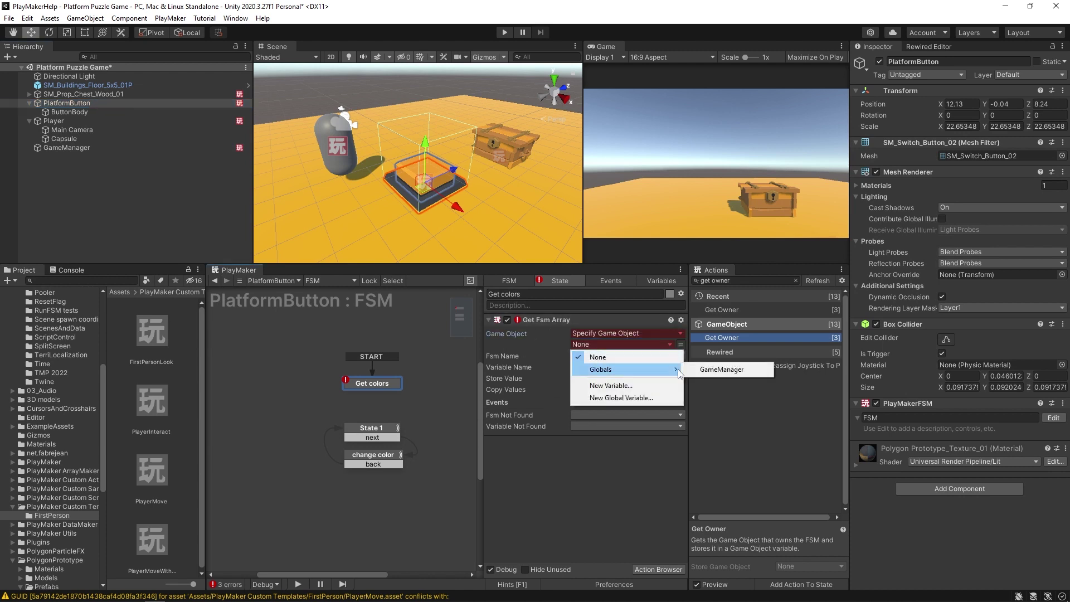
pyautogui.click(740, 370)
# Step: Set Get Fsm Array to read Colors from the Info FSM, store it in Colors, and disable Copy Values
pyautogui.click(599, 366)
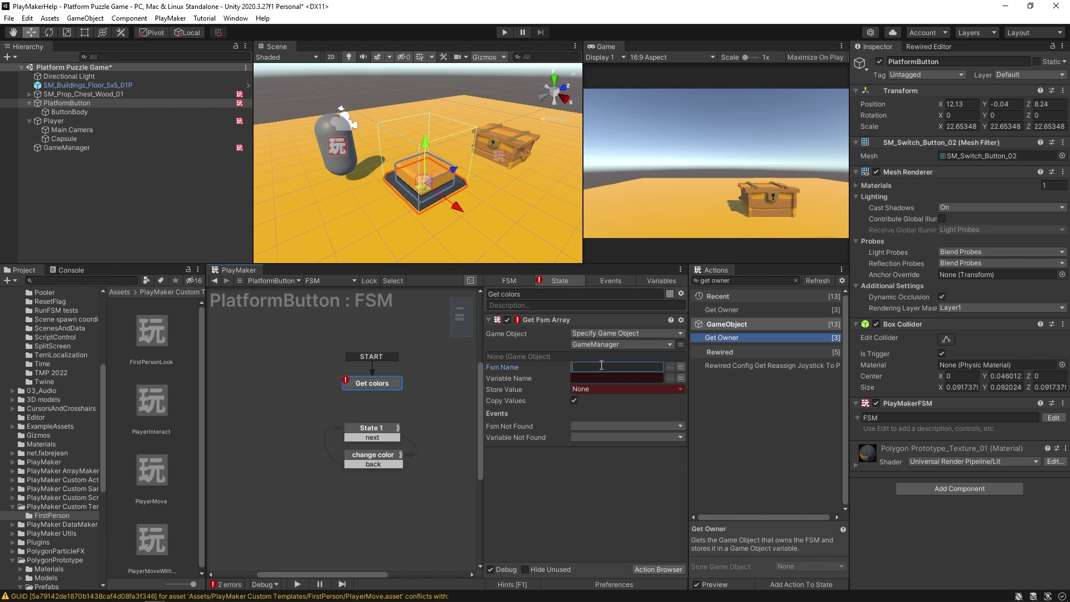
pyautogui.write('Info')
pyautogui.press('Tab')
pyautogui.write('Colors')
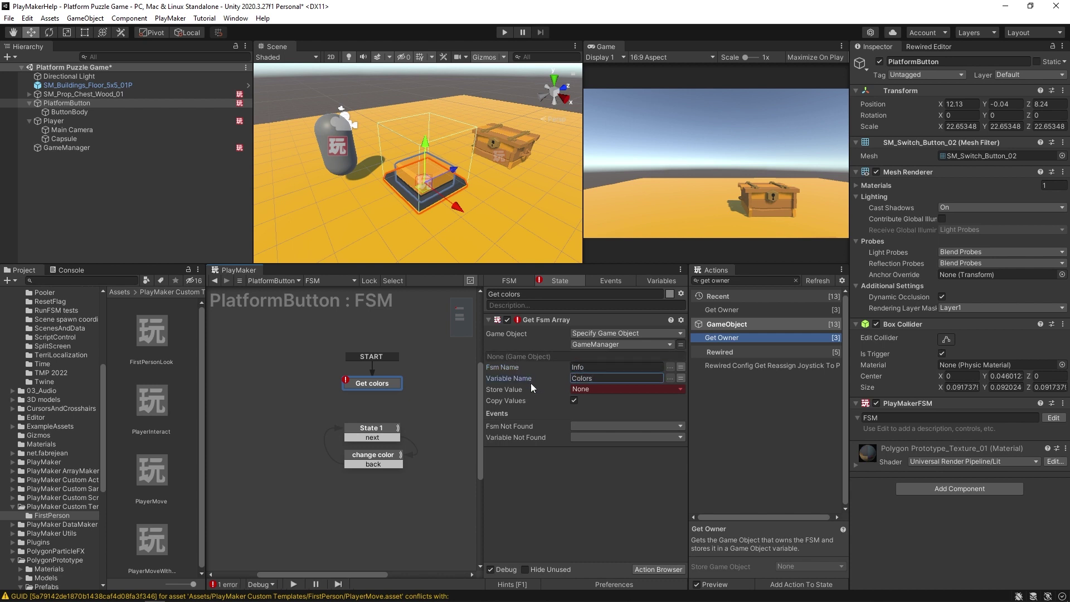
pyautogui.click(584, 389)
pyautogui.click(604, 414)
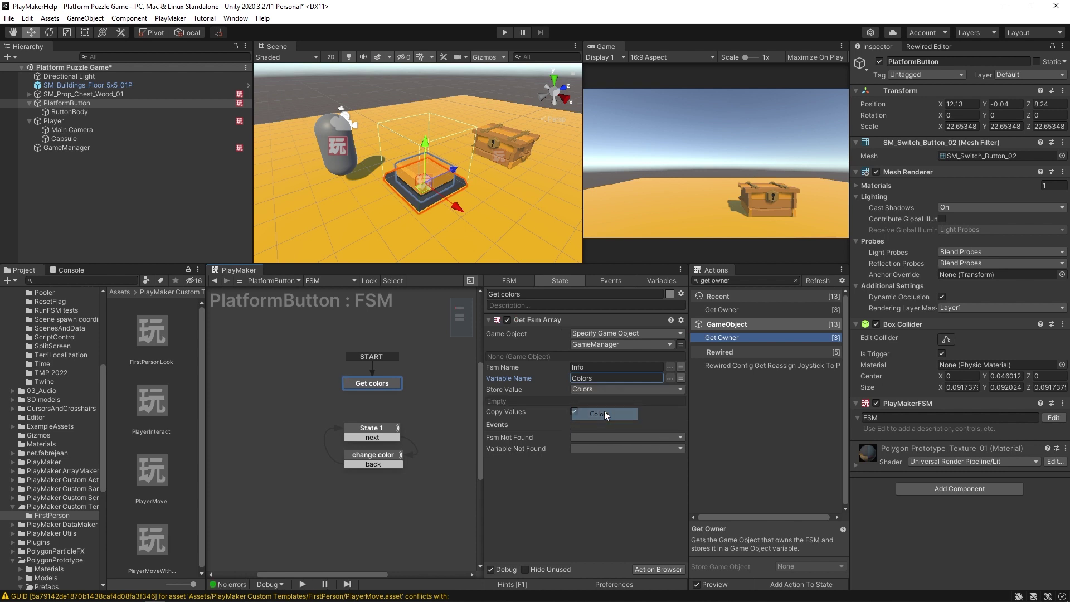
pyautogui.click(574, 411)
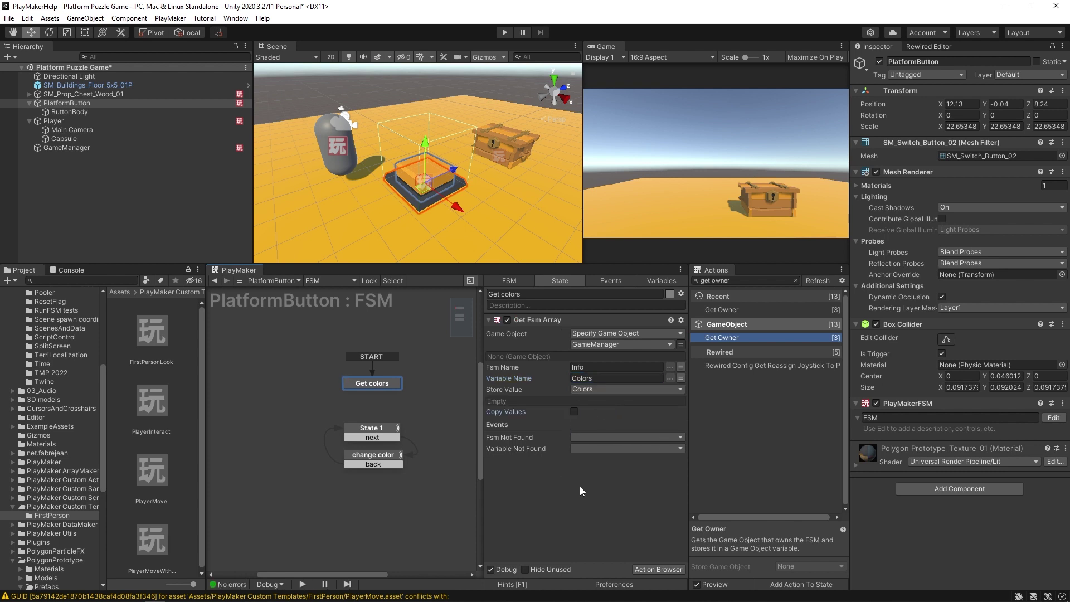
# Step: Add a 0.5-second Wait action above Get Fsm Array in PlatformButton's Get colors state
pyautogui.click(45, 150)
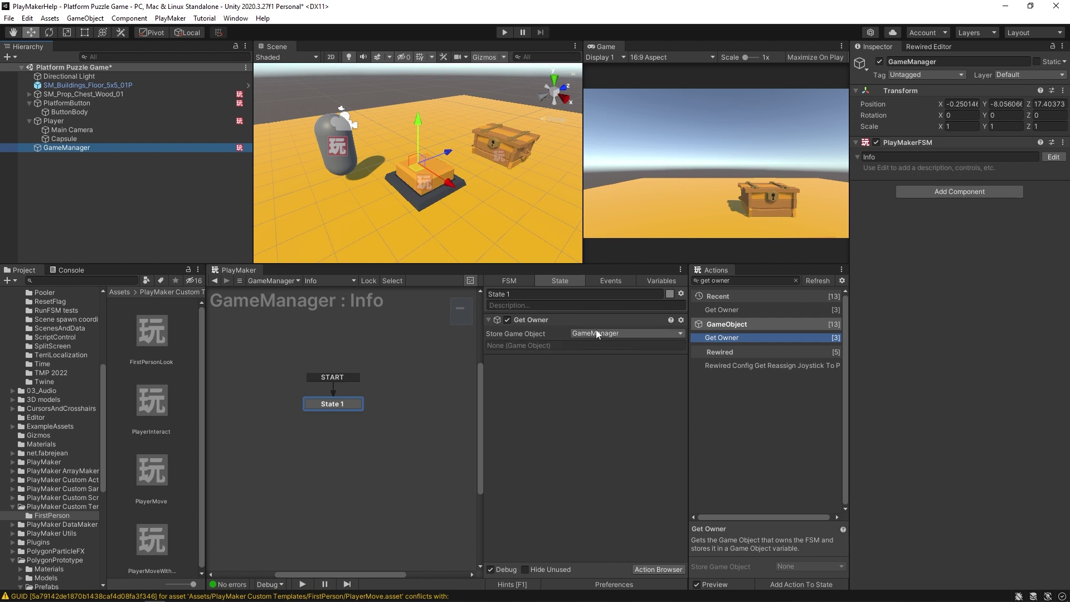
pyautogui.click(66, 105)
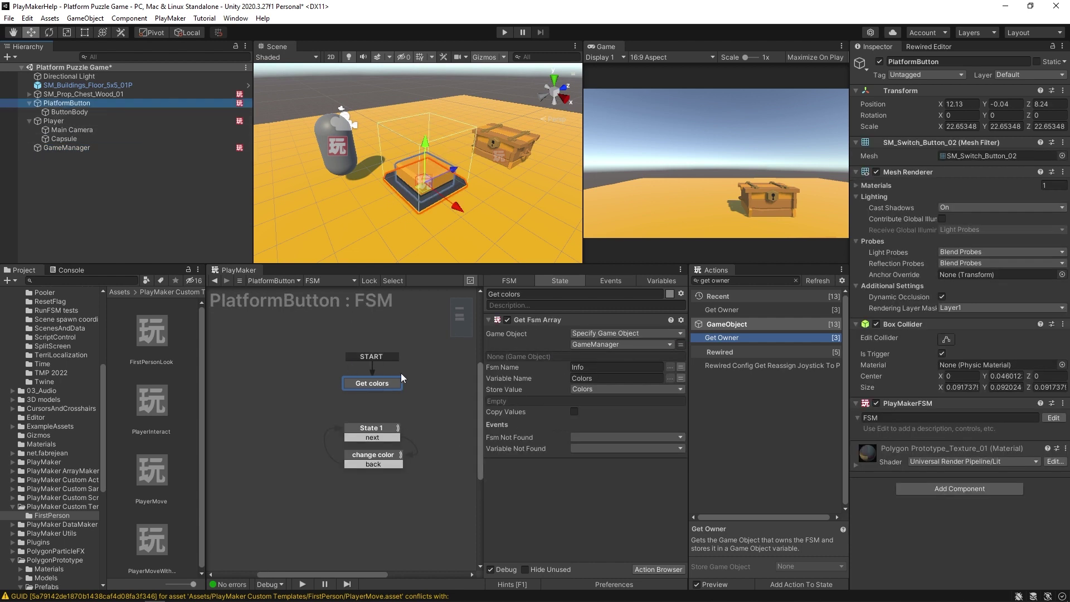
pyautogui.click(739, 280)
pyautogui.hotkey('ctrl', 'a')
pyautogui.write('wai')
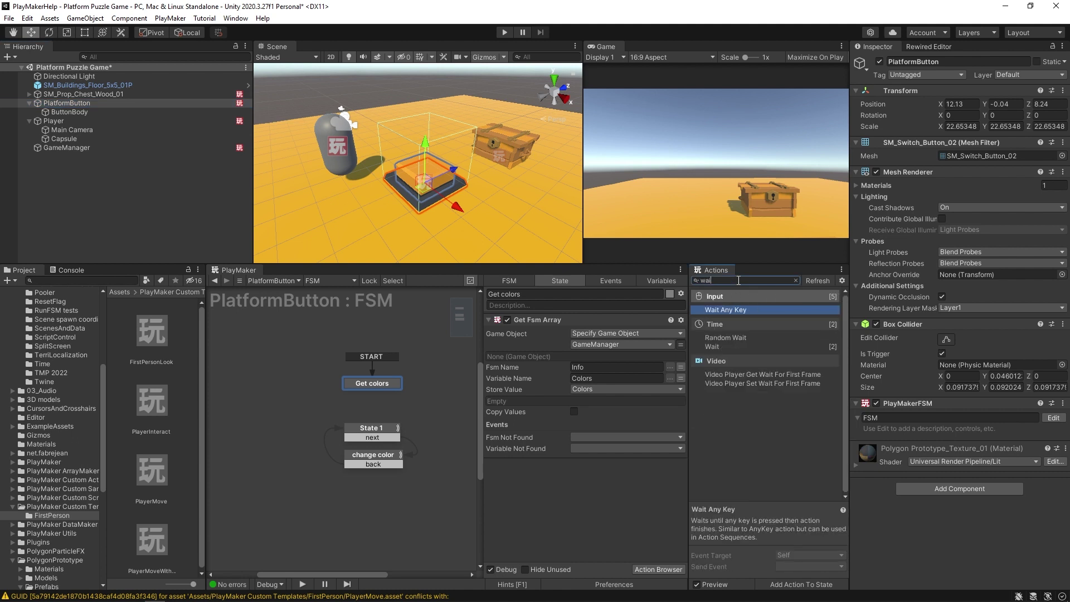
pyautogui.moveTo(728, 344); pyautogui.dragTo(569, 326)
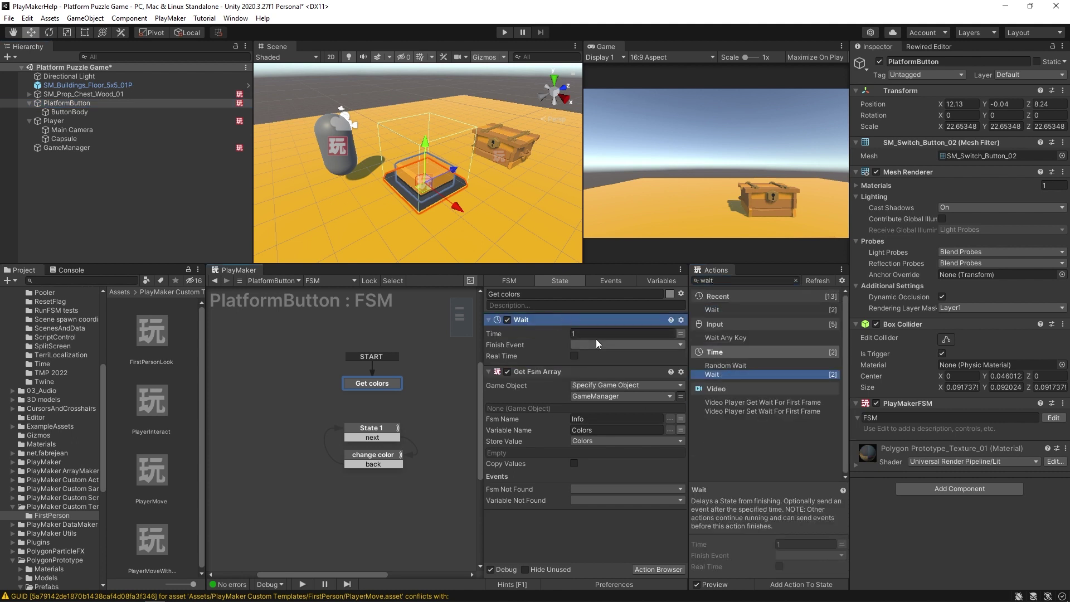
pyautogui.click(594, 335)
pyautogui.press('BackSpace')
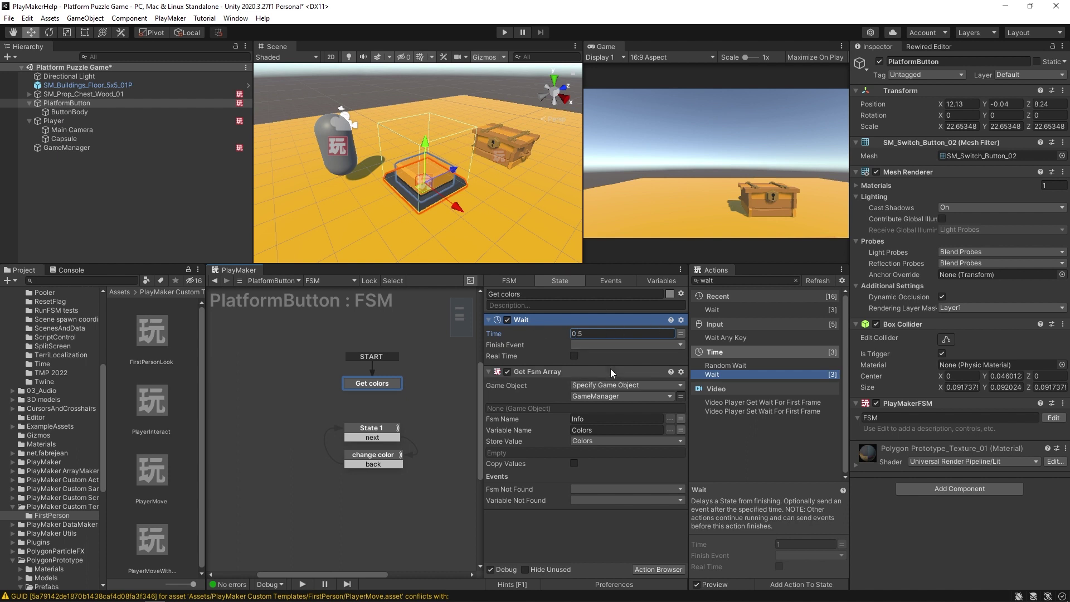
# Step: Make the Get colors state run its actions as an Action Sequence
pyautogui.click(681, 293)
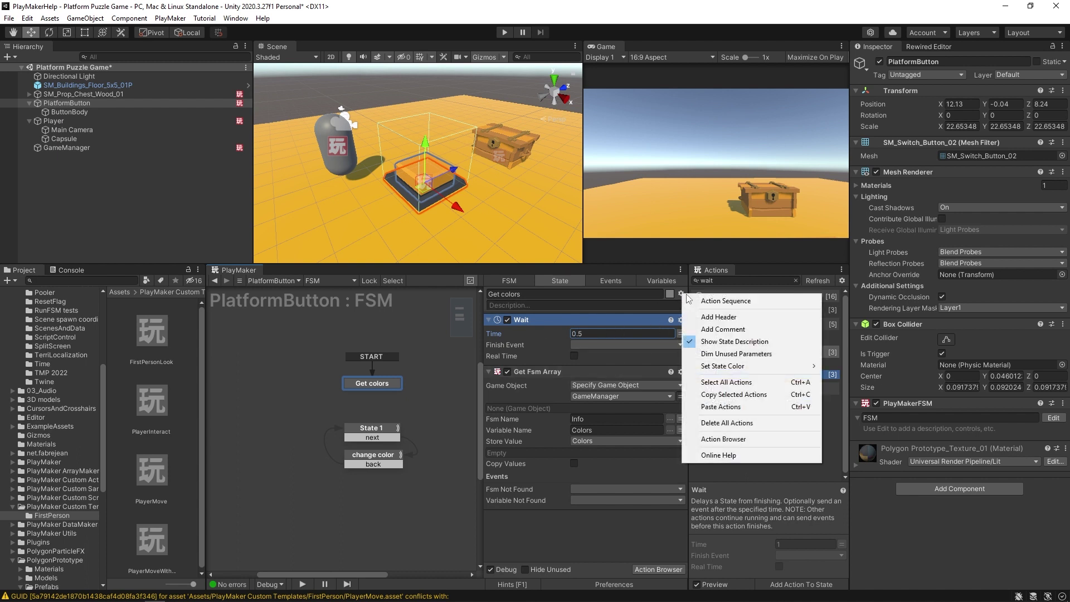
pyautogui.click(717, 306)
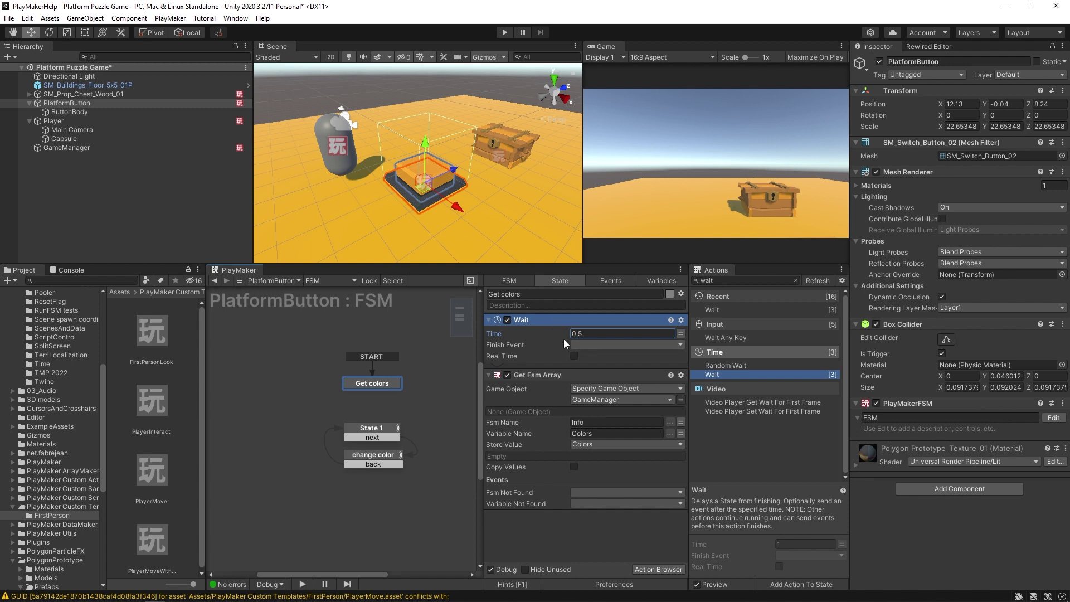
pyautogui.click(542, 376)
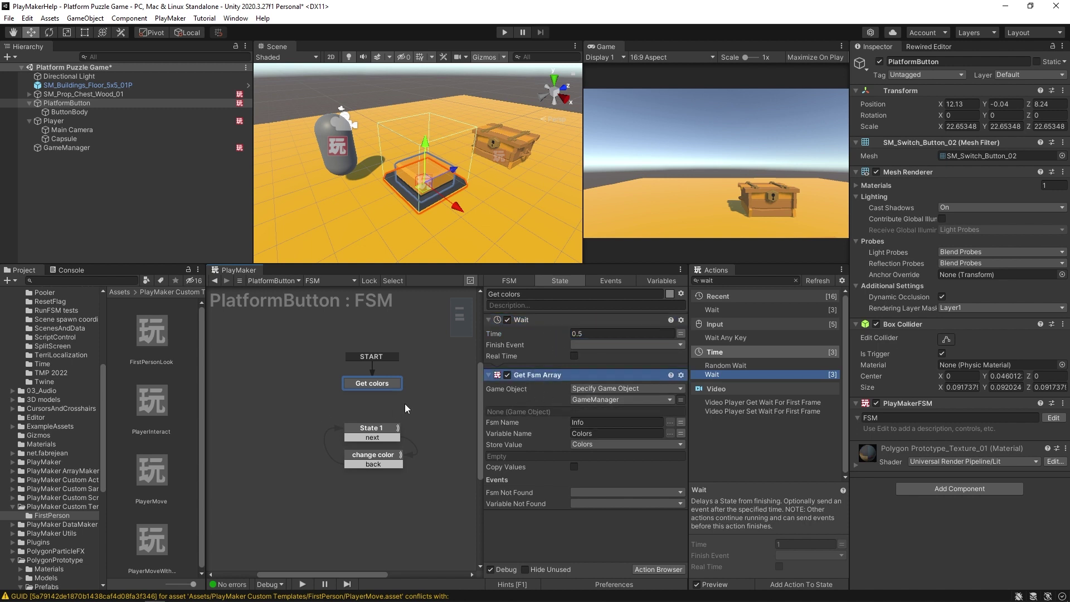
# Step: Add a FINISHED transition from the Get colors state to State 1
pyautogui.keyDown('ctrl'); pyautogui.click(379, 386); pyautogui.keyUp('ctrl')
pyautogui.moveTo(383, 394); pyautogui.dragTo(392, 431)
pyautogui.click(382, 431)
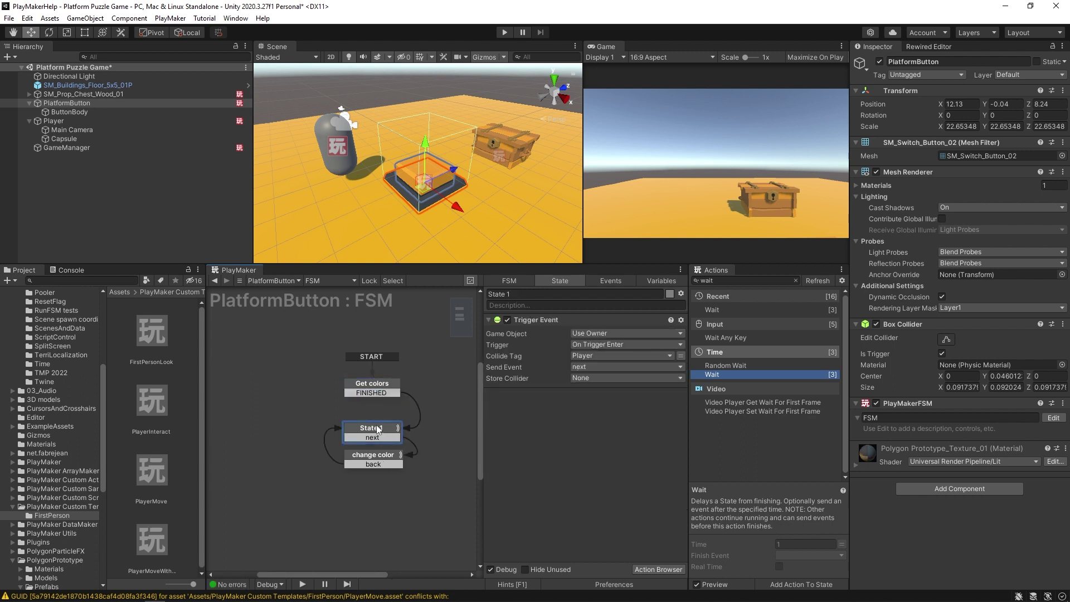
# Step: Create a loopEvent for Array Get Next's Loop Event in the change color state and route its transition to a new state below
pyautogui.click(368, 460)
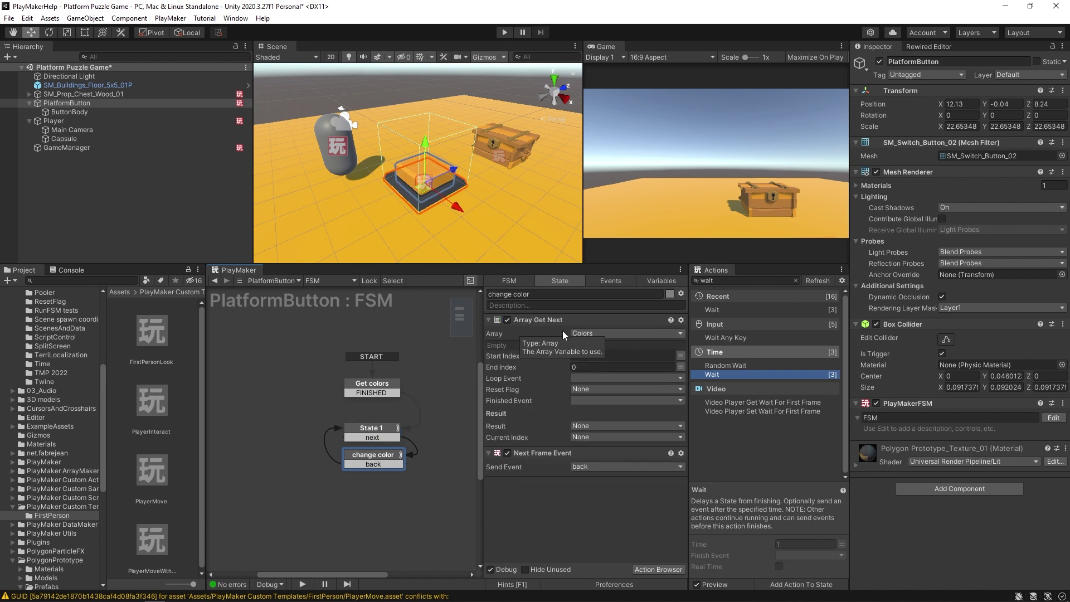
pyautogui.click(585, 381)
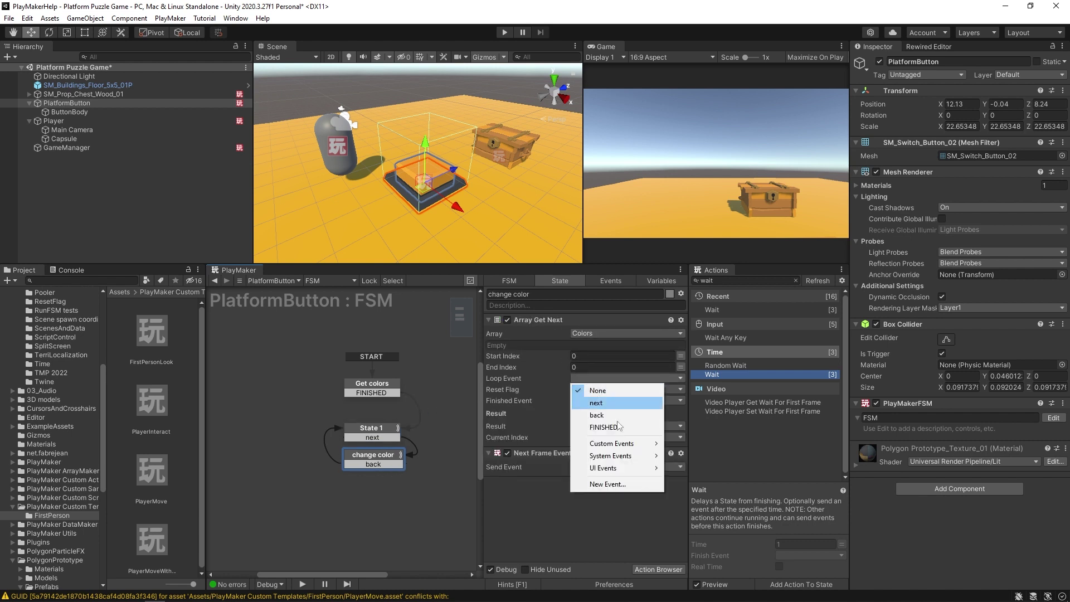
pyautogui.click(628, 484)
pyautogui.write('loopEvent')
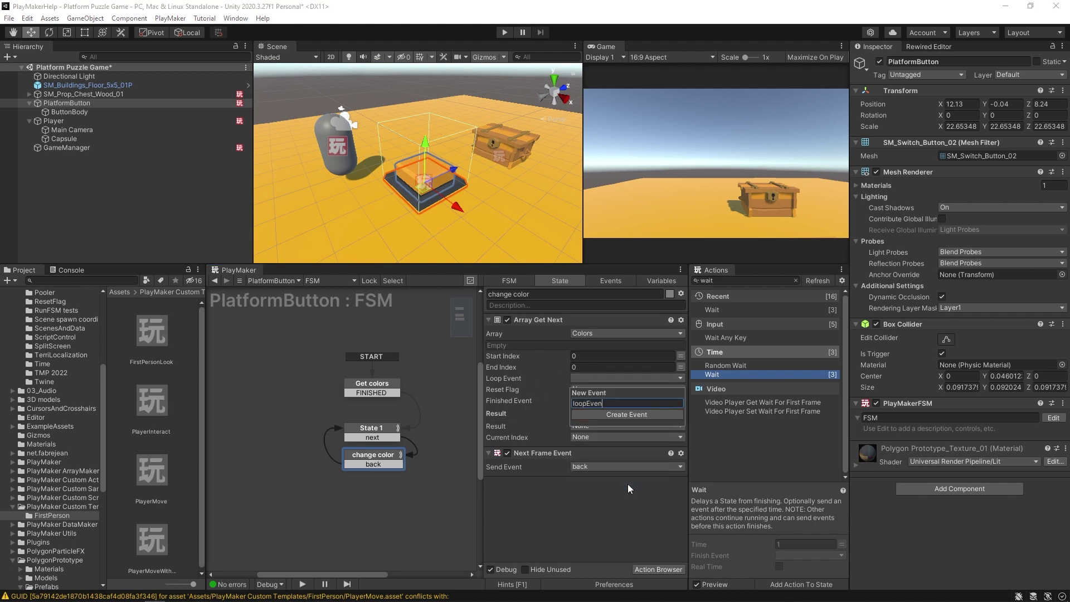
pyautogui.press('Return')
pyautogui.click(544, 395)
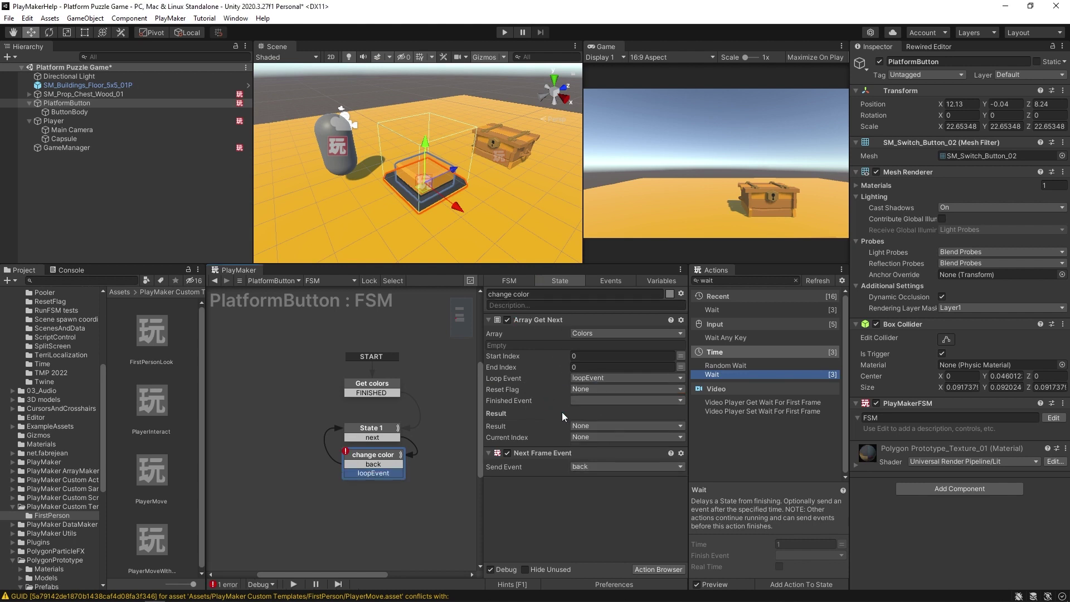
pyautogui.moveTo(383, 473); pyautogui.dragTo(385, 497)
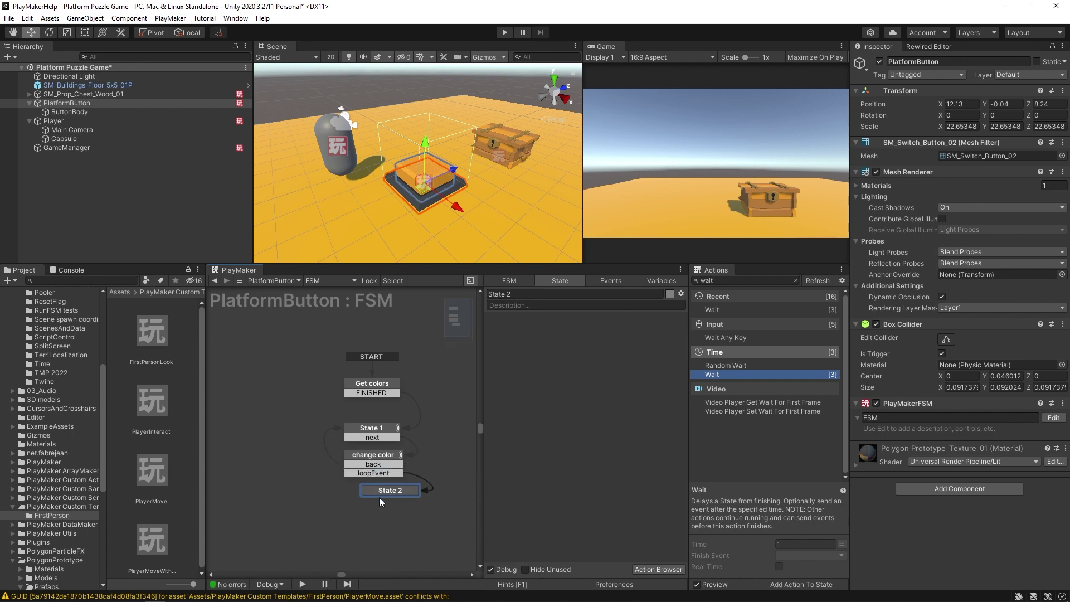
# Step: Add a Set Material Color action to State 2 of the PlatformButton FSM
pyautogui.click(731, 281)
pyautogui.write('set ma')
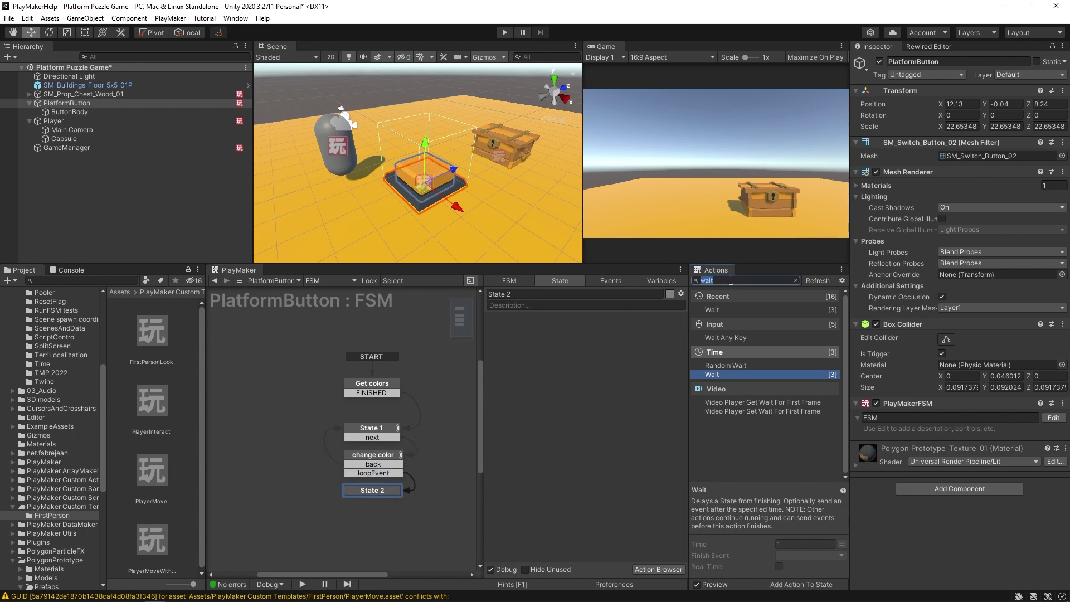
pyautogui.write('terial')
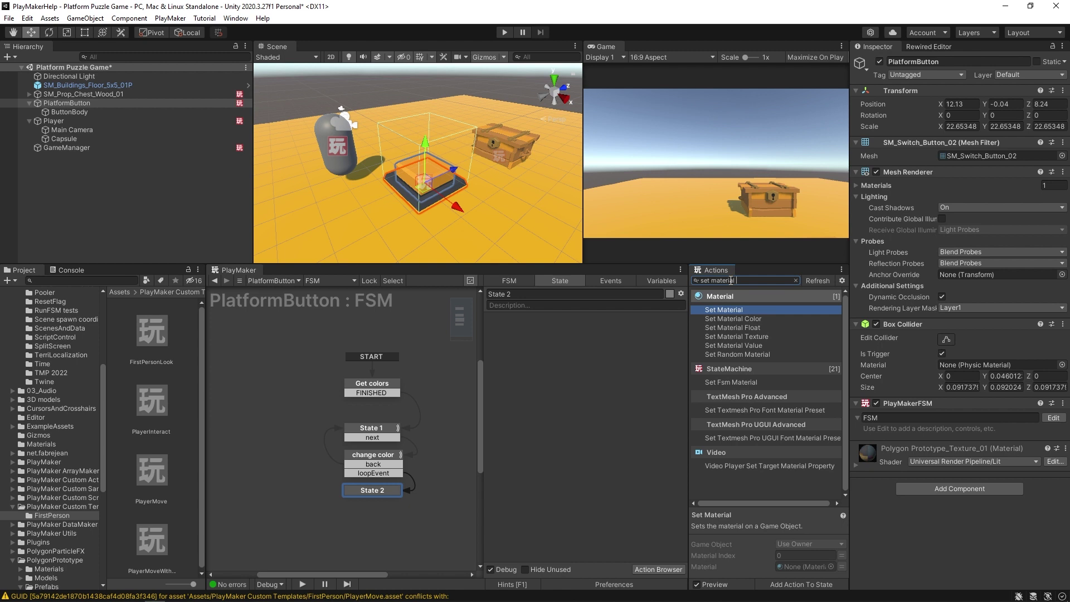
pyautogui.press('Down')
pyautogui.press('Return')
pyautogui.click(613, 474)
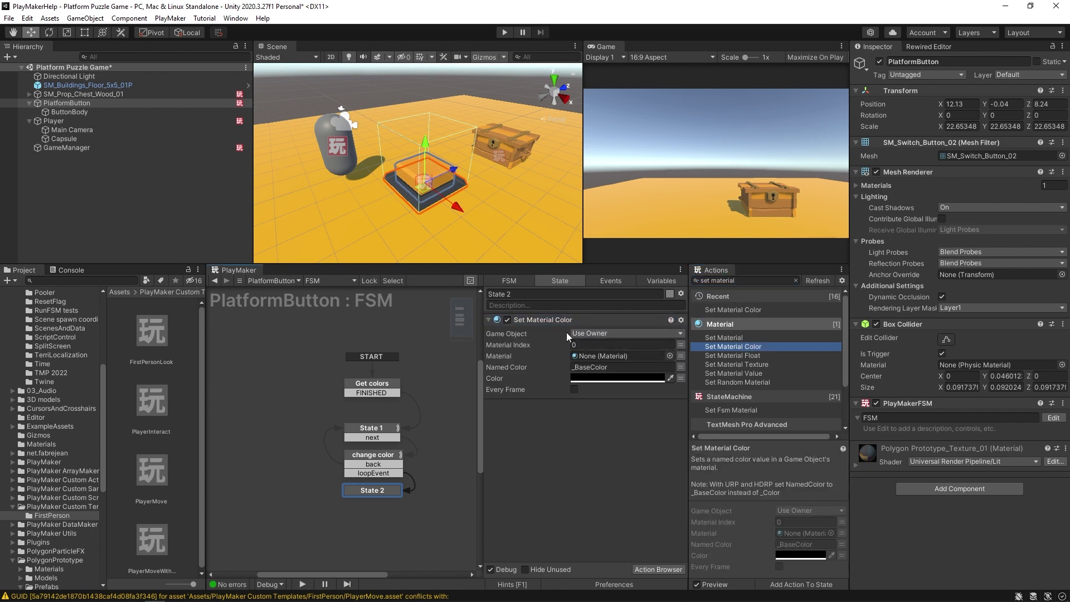
# Step: Set ButtonBody as the specified game object of the Set Material Color action
pyautogui.click(590, 332)
pyautogui.click(607, 355)
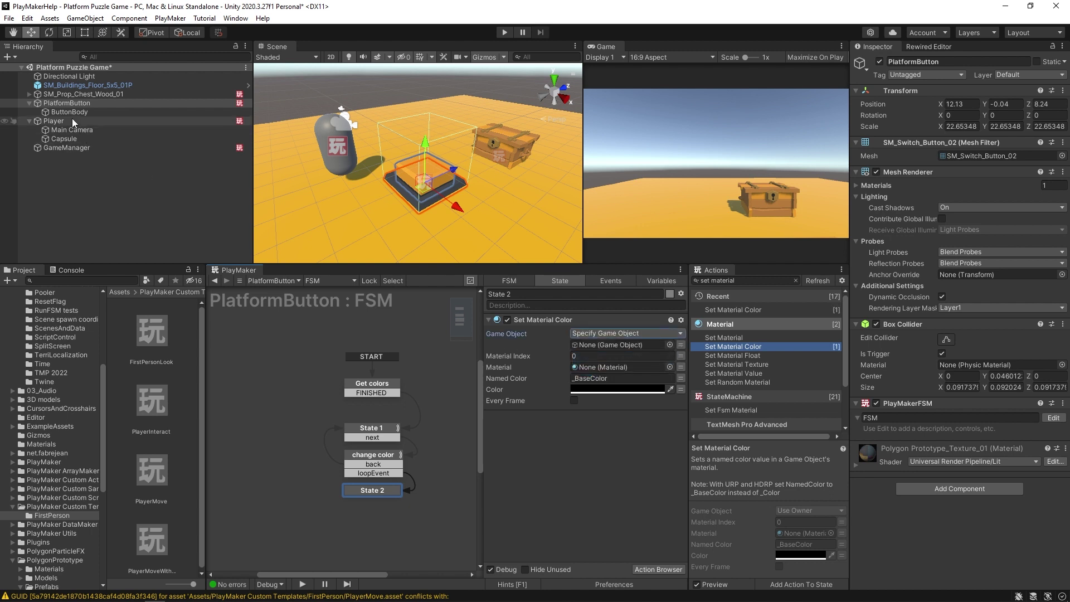
pyautogui.moveTo(70, 112); pyautogui.dragTo(584, 342)
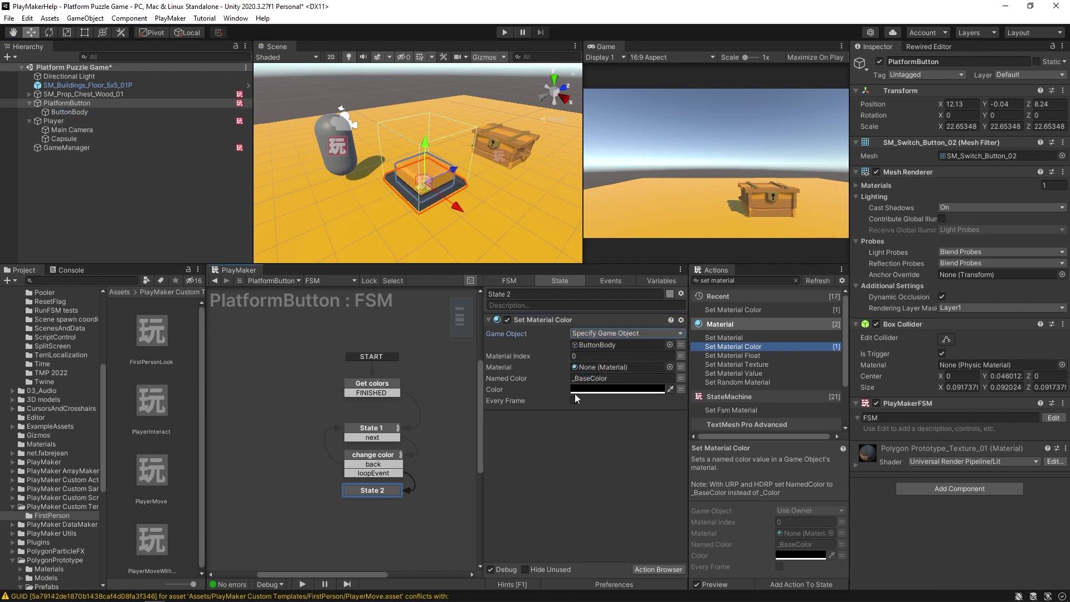
# Step: Create a nextColor variable and use it as the color of the Set Material Color action
pyautogui.click(681, 389)
pyautogui.click(660, 389)
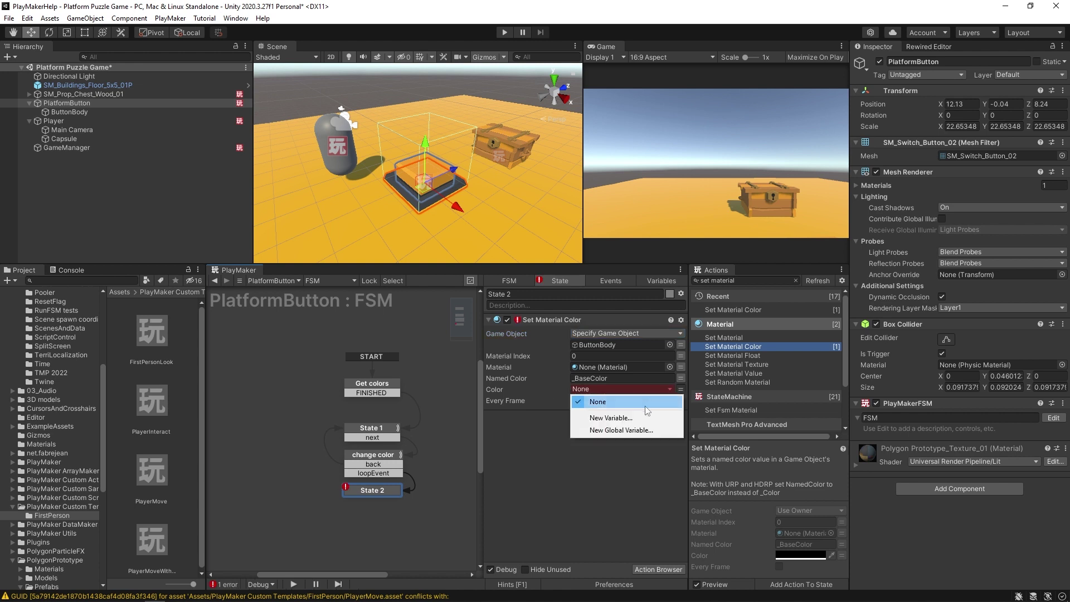
pyautogui.click(638, 417)
pyautogui.write('n')
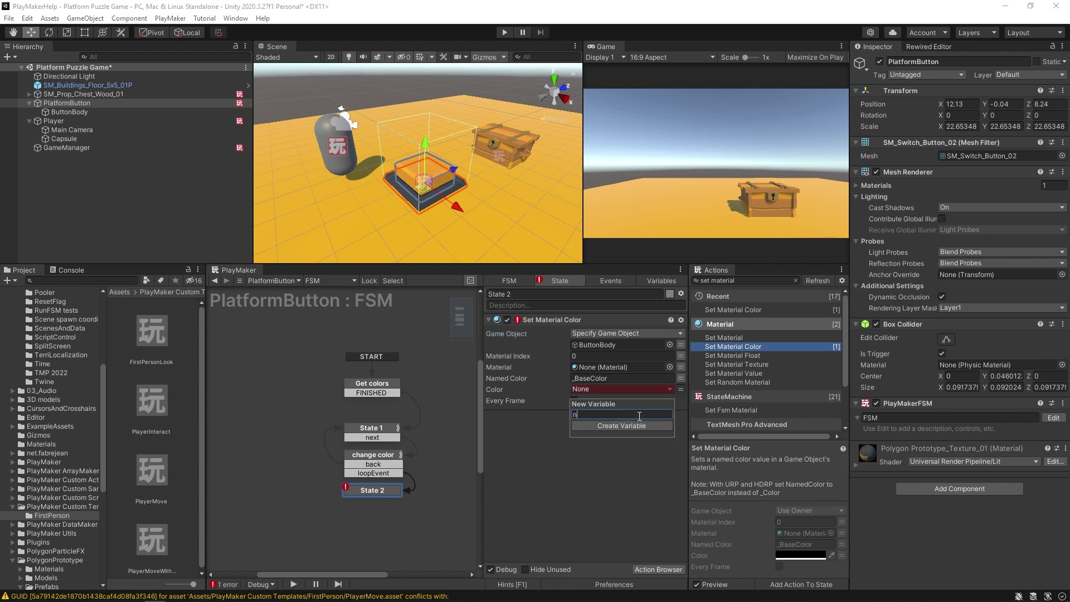
pyautogui.write('extColor')
pyautogui.press('Return')
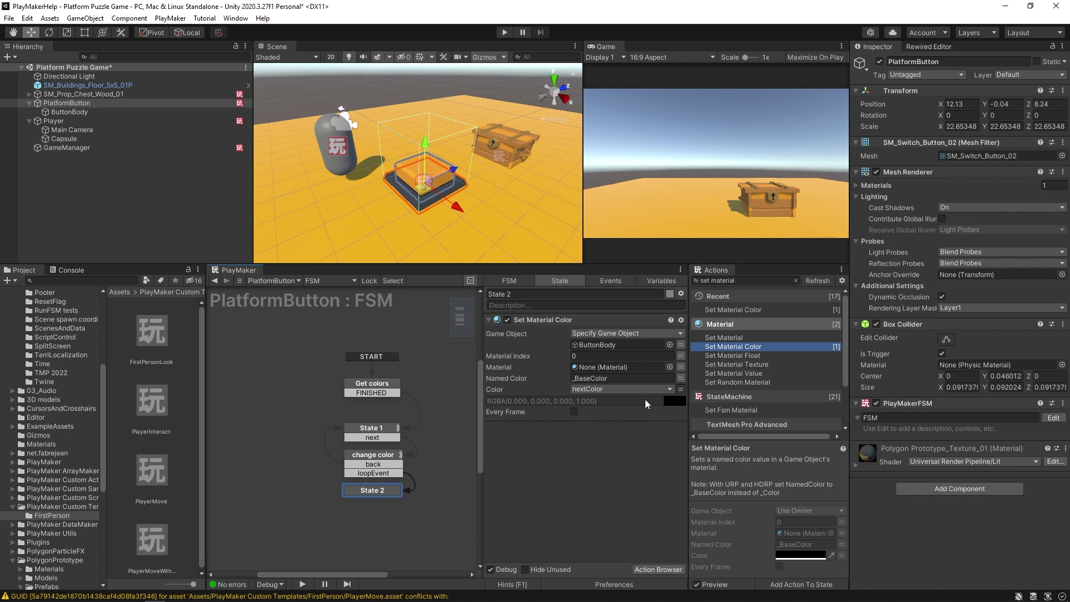
# Step: Store the Array Get Next result of the change color state in the nextColor variable
pyautogui.click(352, 455)
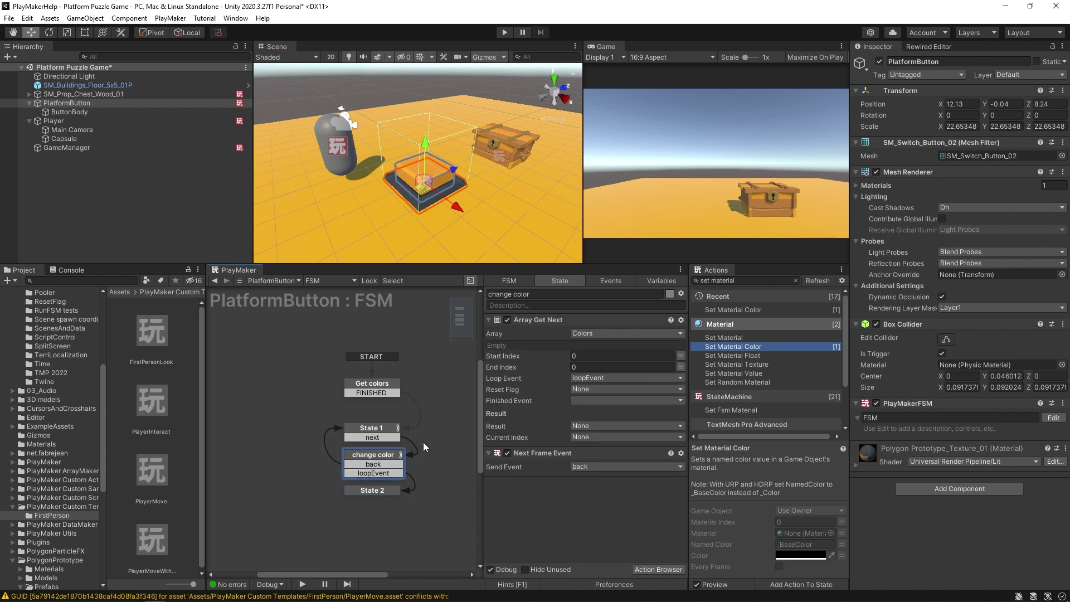
pyautogui.click(591, 427)
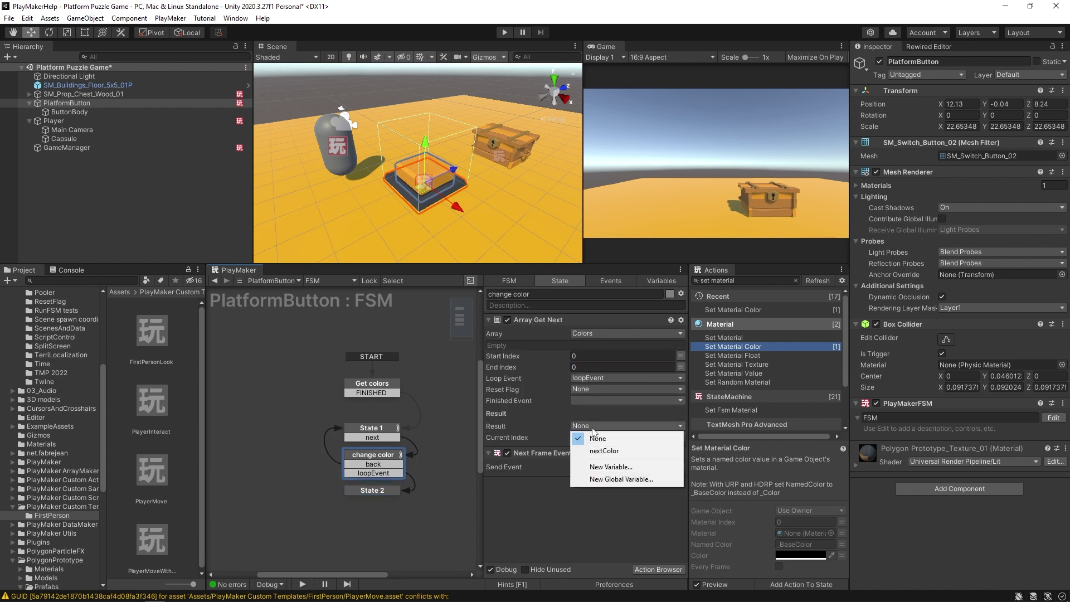
pyautogui.click(602, 450)
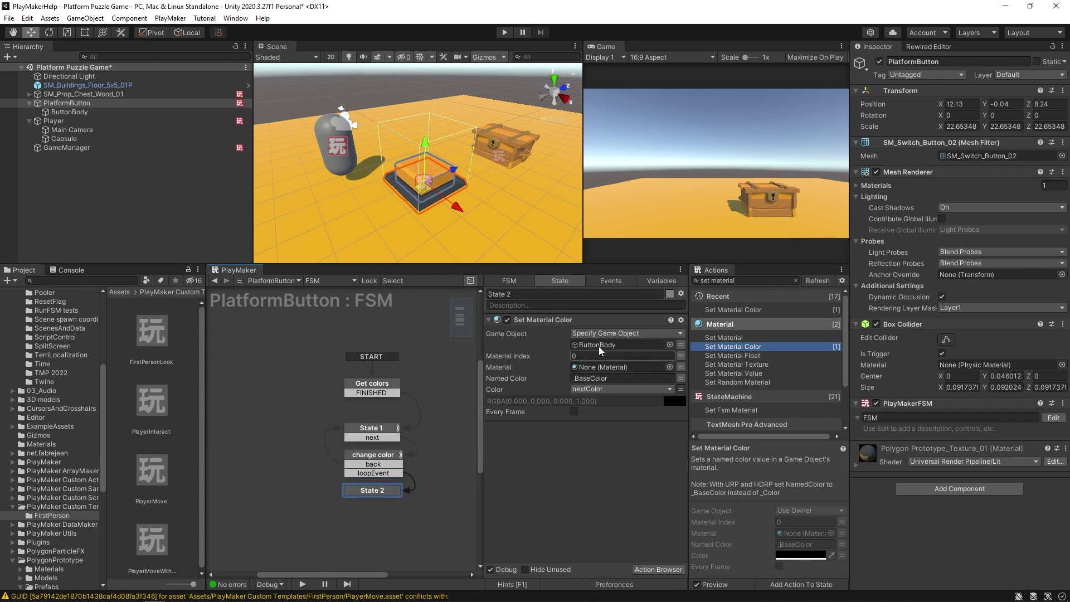
# Step: Add a FINISHED transition from State 2 back to State 1 and save the scene
pyautogui.keyDown('ctrl'); pyautogui.click(359, 492); pyautogui.keyUp('ctrl')
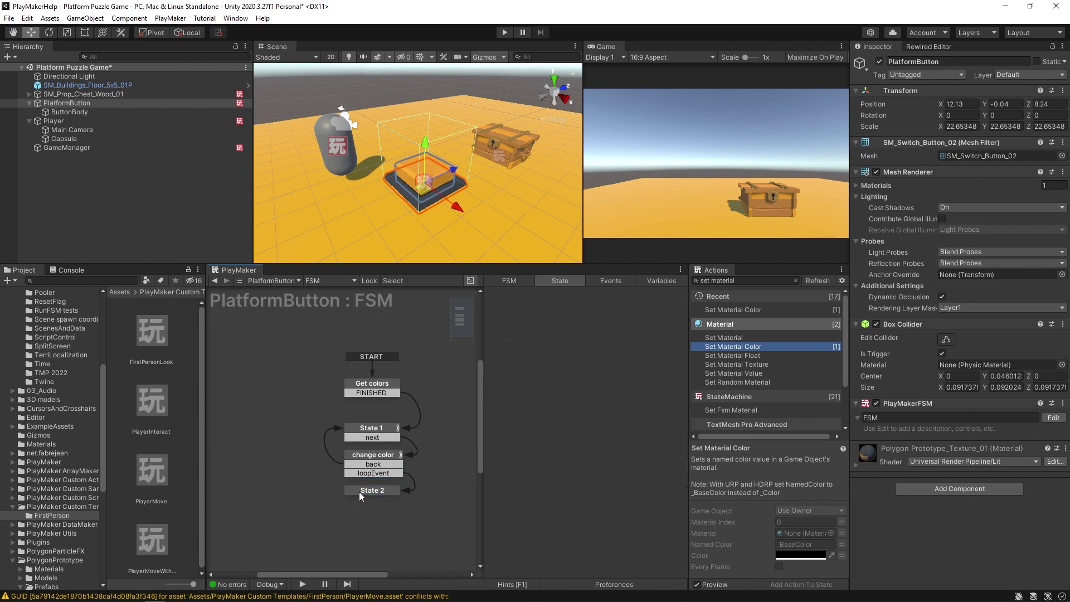
pyautogui.moveTo(361, 499); pyautogui.dragTo(362, 440)
pyautogui.click(356, 428)
pyautogui.hotkey('ctrl', 's')
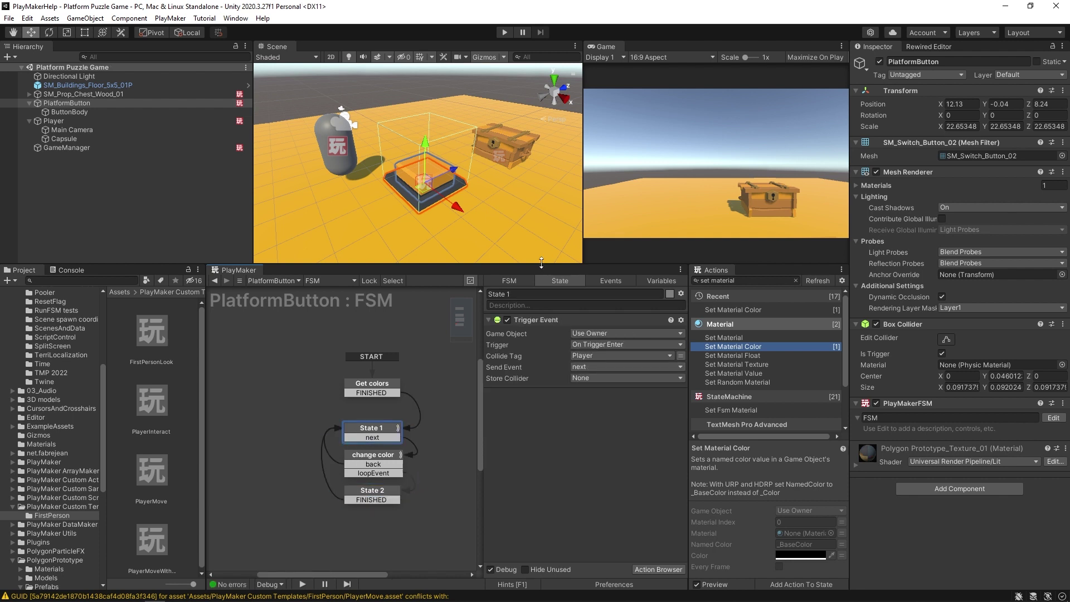
# Step: Play-test the scene by walking the player on and off the platform button repeatedly to check its color cycling
pyautogui.moveTo(542, 265); pyautogui.dragTo(542, 358)
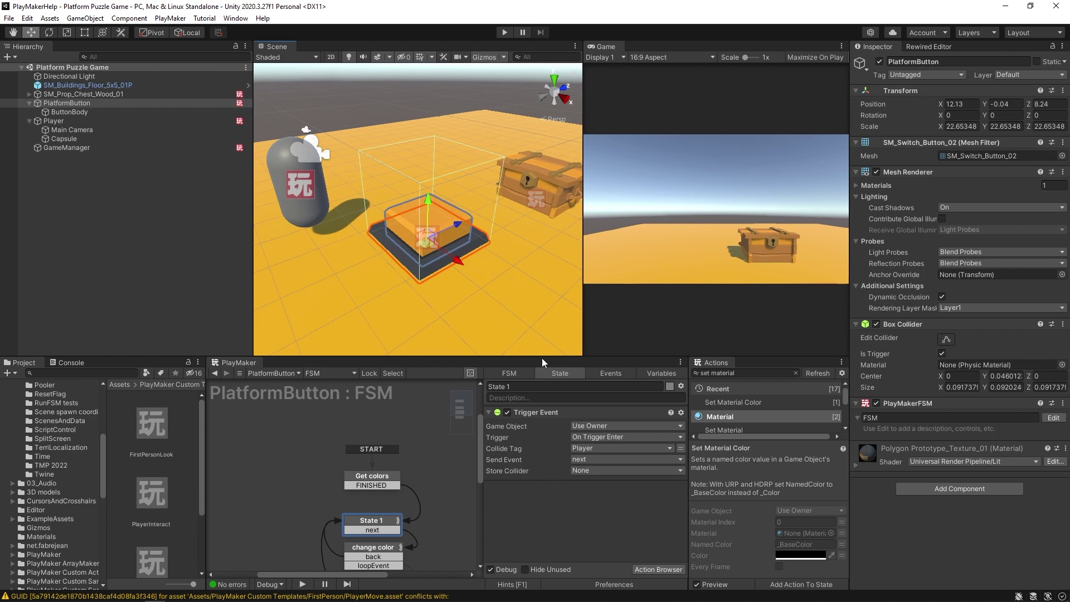
pyautogui.hotkey('ctrl', 'p')
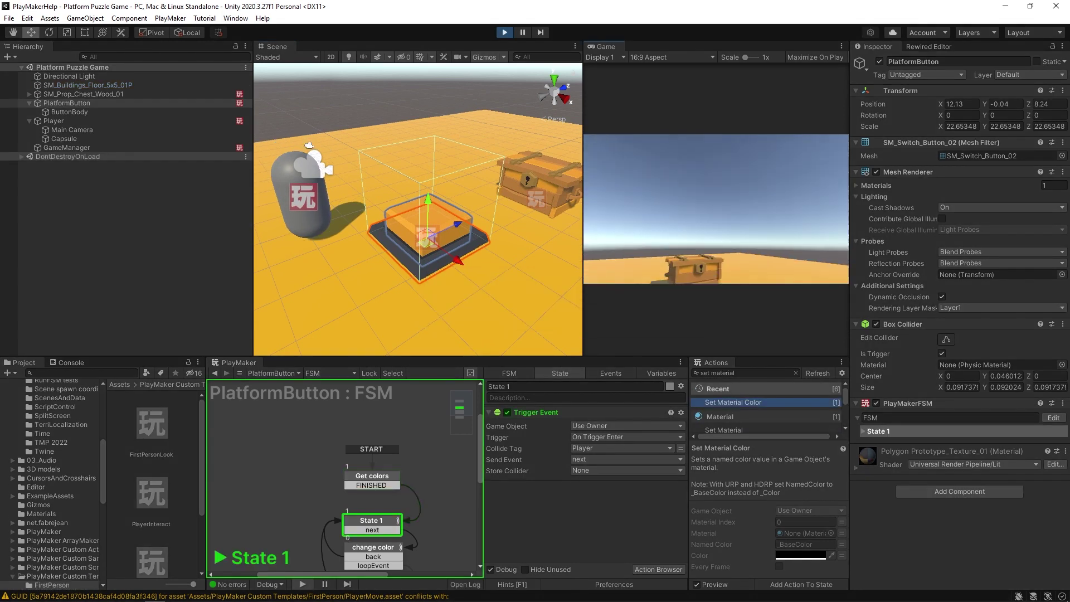
pyautogui.press('w')
pyautogui.press('s')
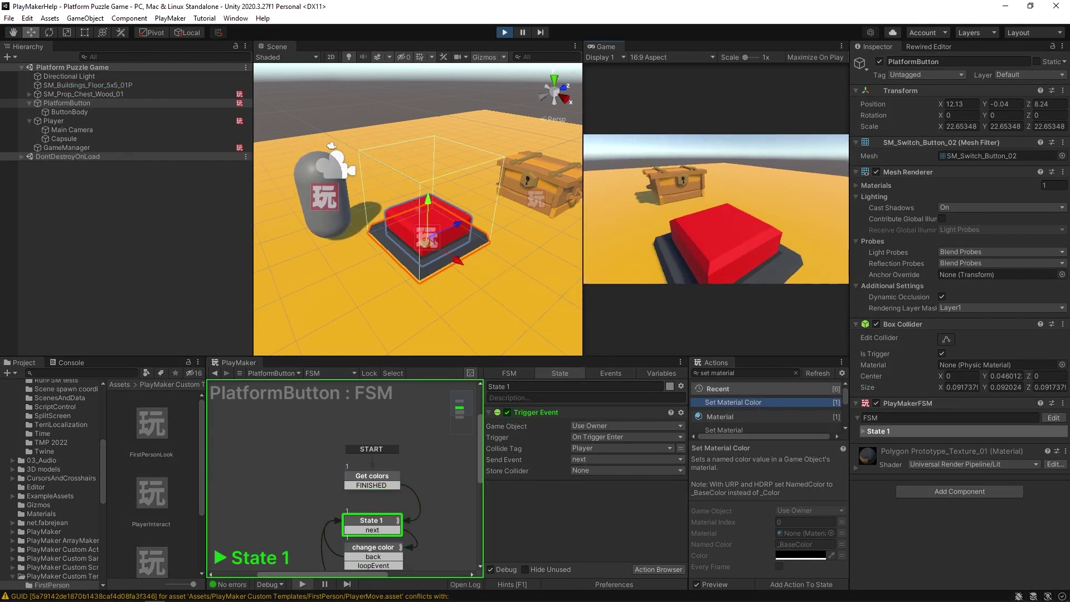
pyautogui.press('w')
pyautogui.press('s')
pyautogui.press('a')
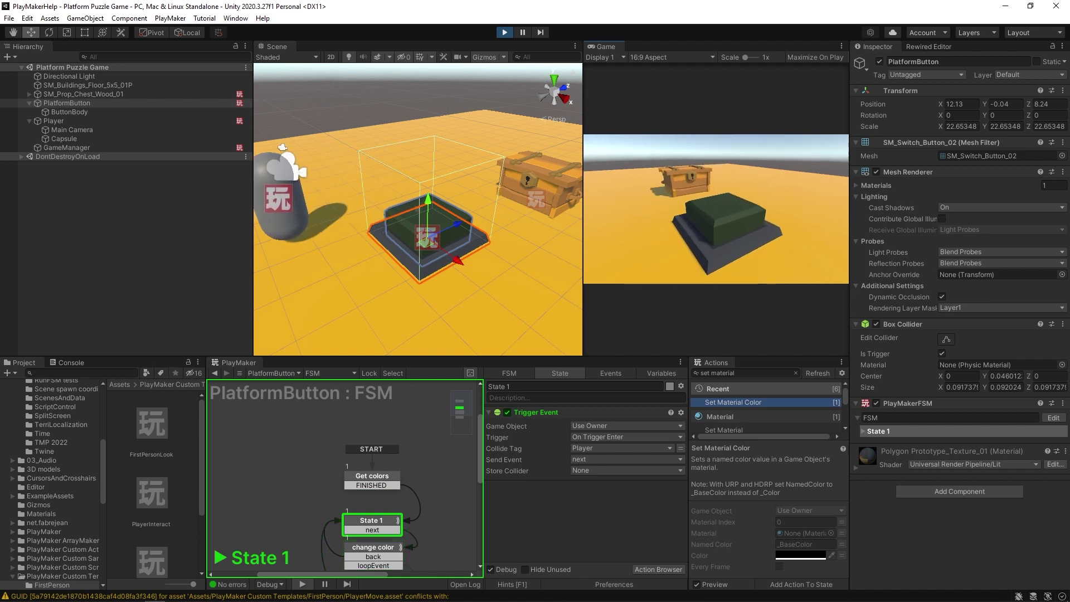
pyautogui.press('w')
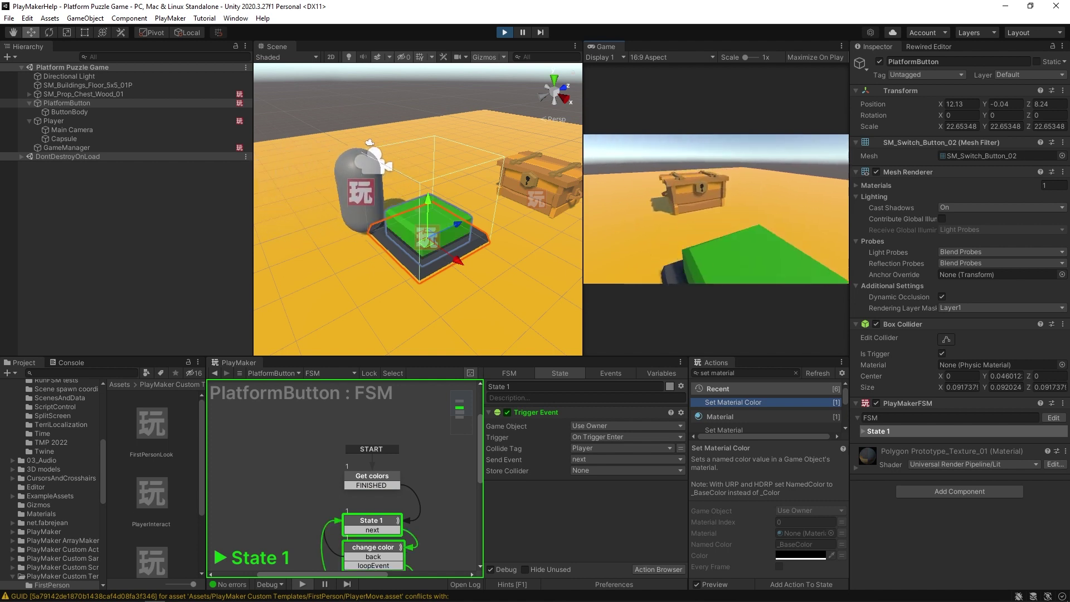
pyautogui.press('s')
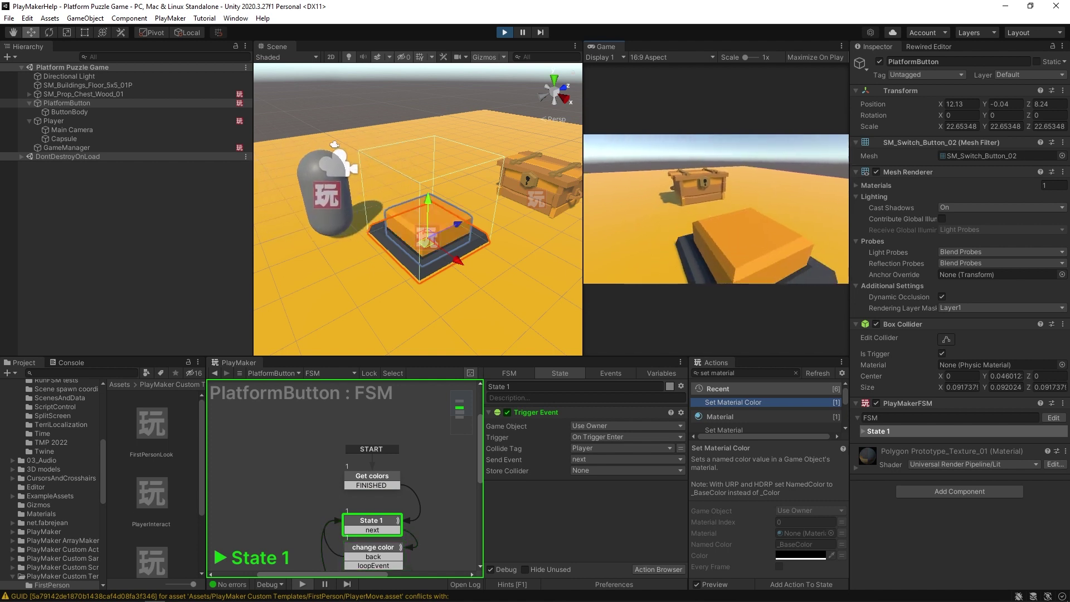
pyautogui.press('w')
pyautogui.press('s')
pyautogui.press('w')
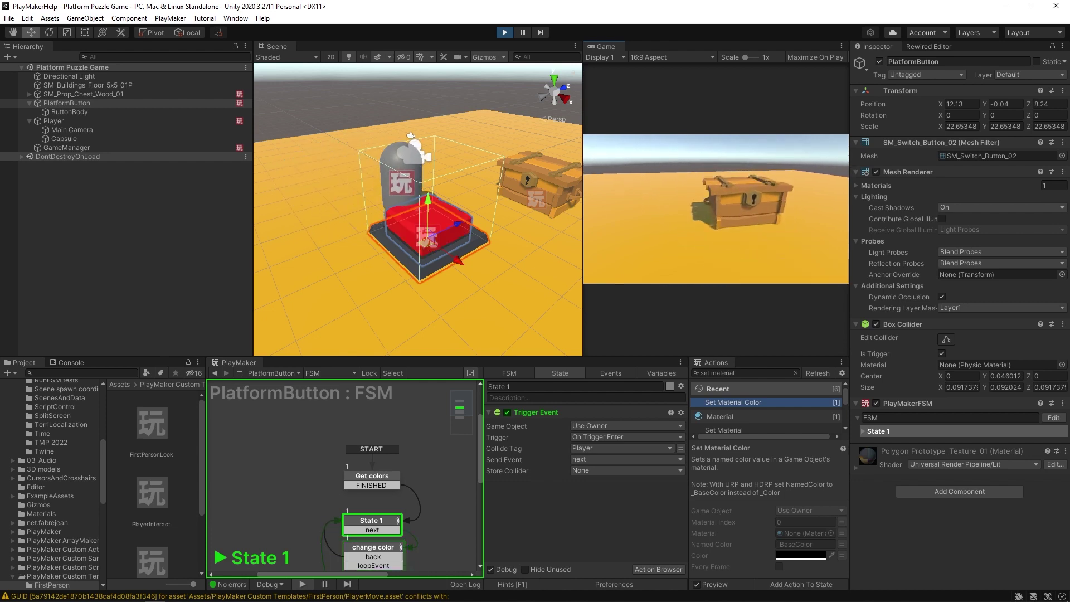
pyautogui.press('s')
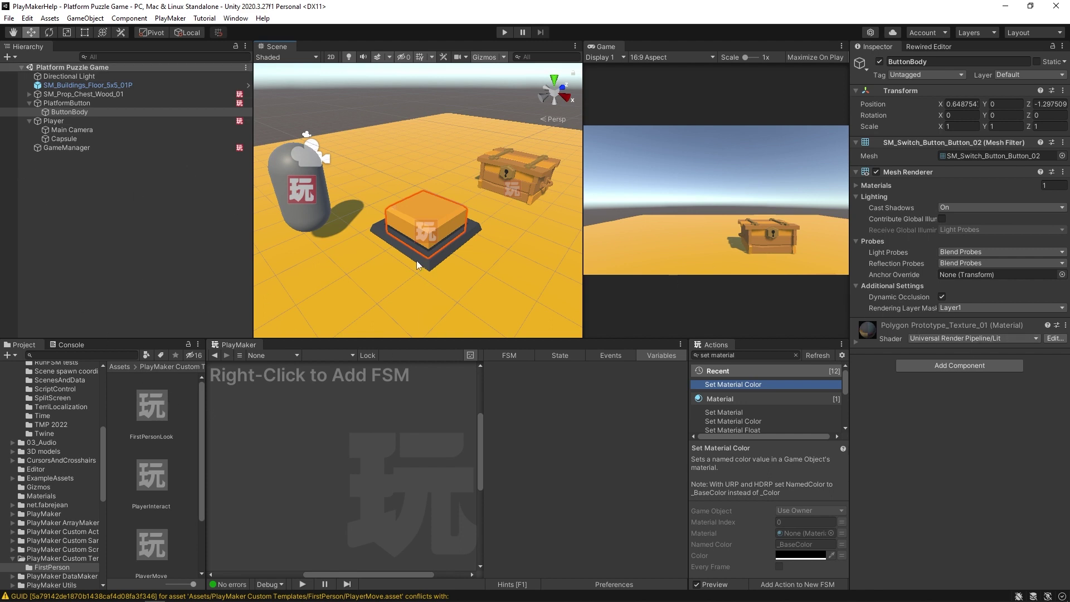
# Step: Create a material named BlankMaterial in the Platform Puzzle Game project folder and apply it to ButtonBody
pyautogui.scroll(4, 64, 481)
pyautogui.click(66, 434)
pyautogui.rightClick(160, 479)
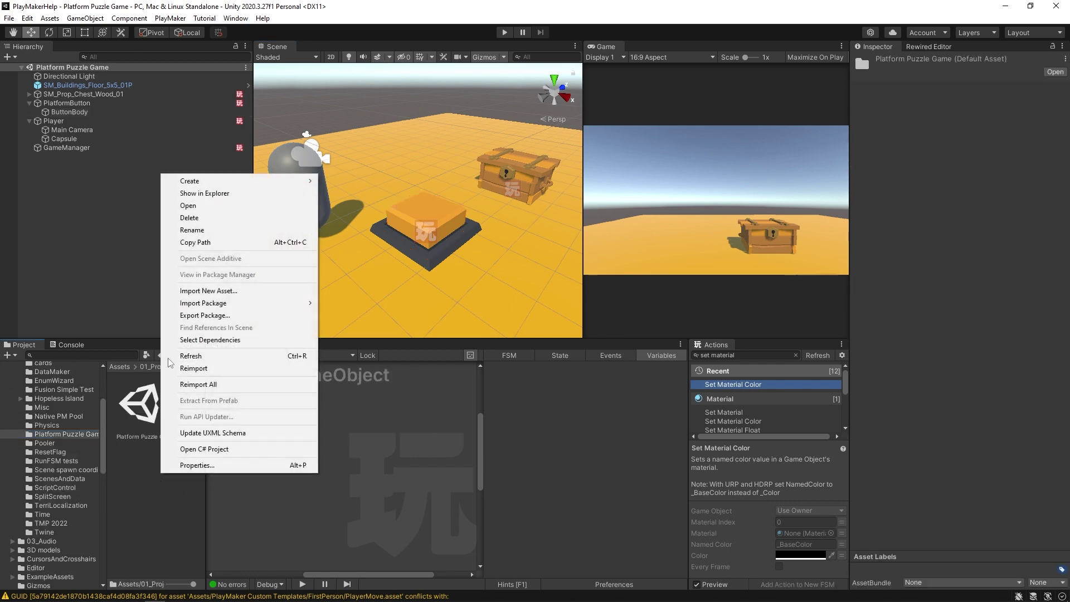
pyautogui.moveTo(230, 182)
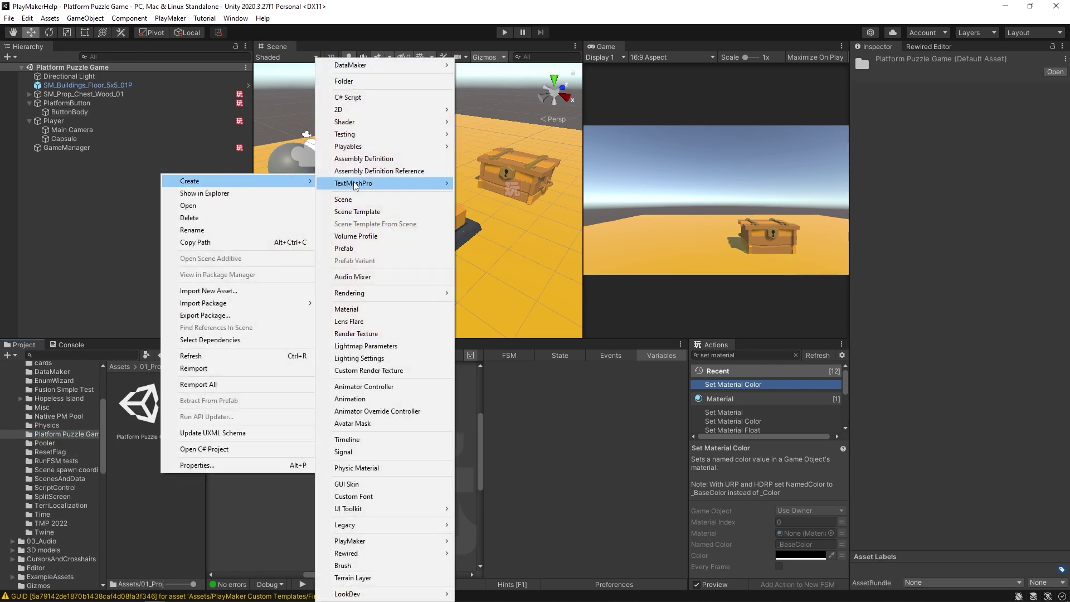
pyautogui.click(375, 308)
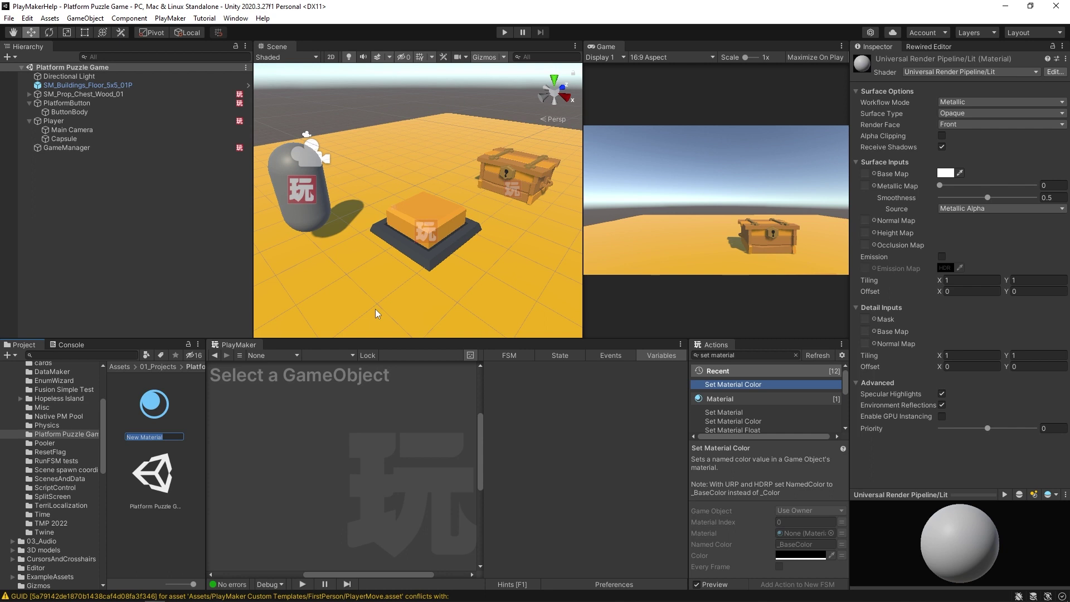
pyautogui.write('BlankMaterial')
pyautogui.press('Return')
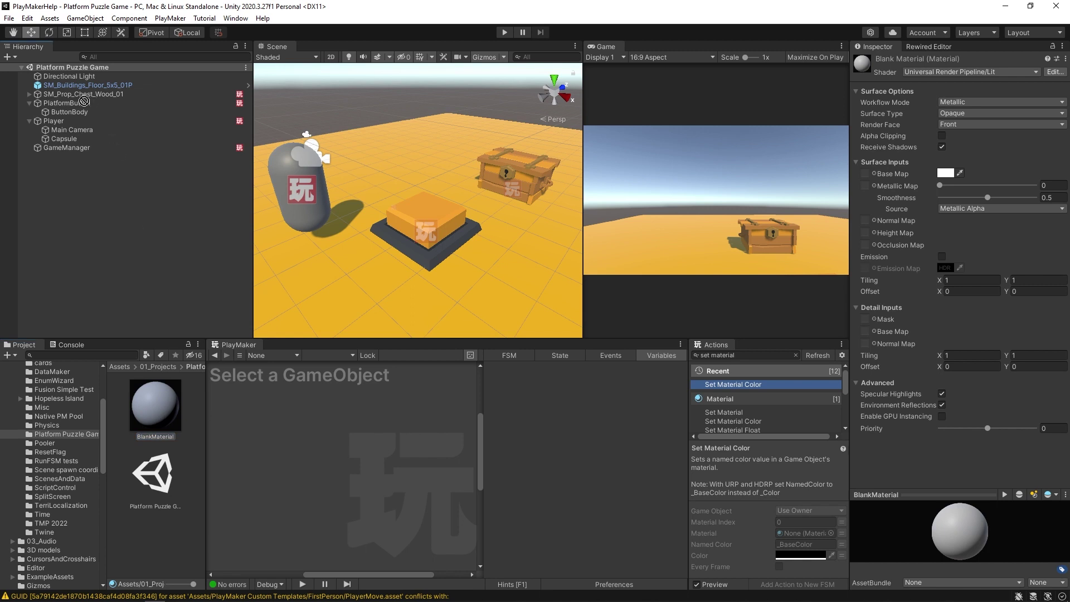
pyautogui.moveTo(83, 101); pyautogui.dragTo(71, 114)
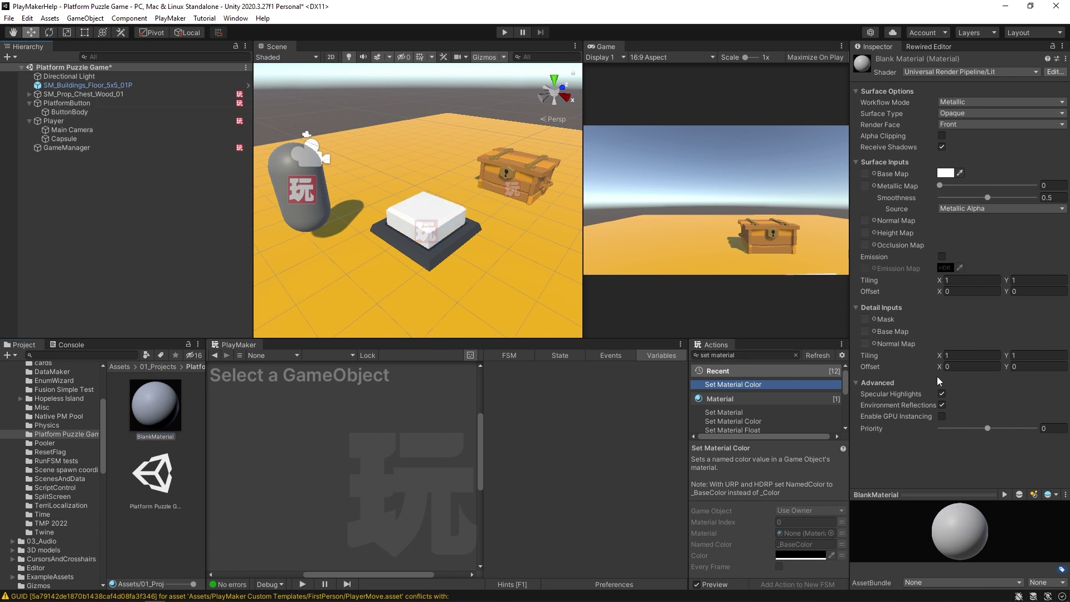
# Step: Set BlankMaterial's smoothness to 0 and its workflow mode to Specular
pyautogui.click(946, 173)
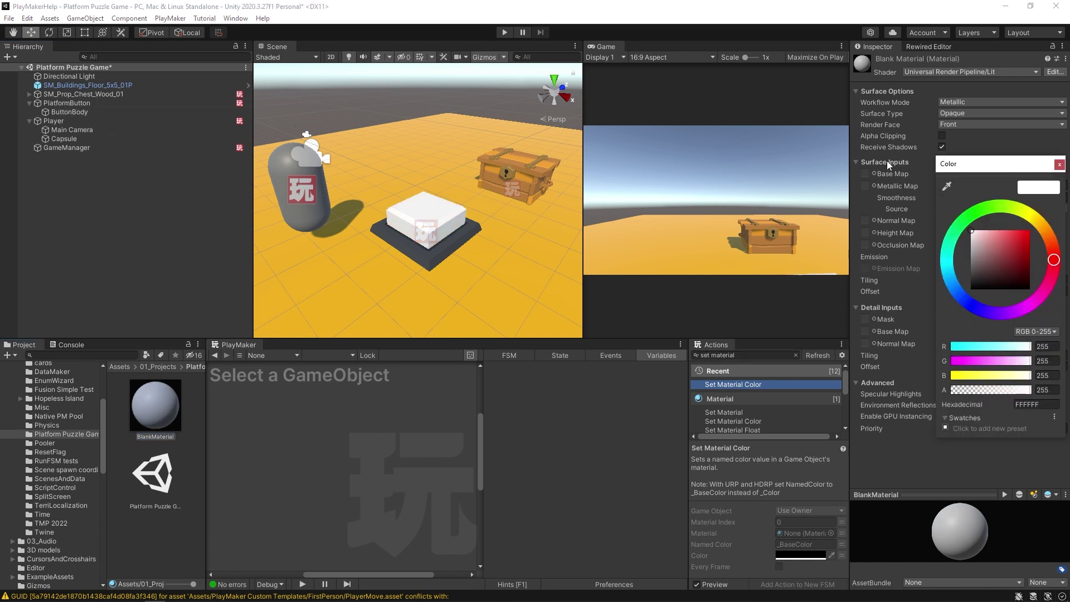
pyautogui.click(1059, 165)
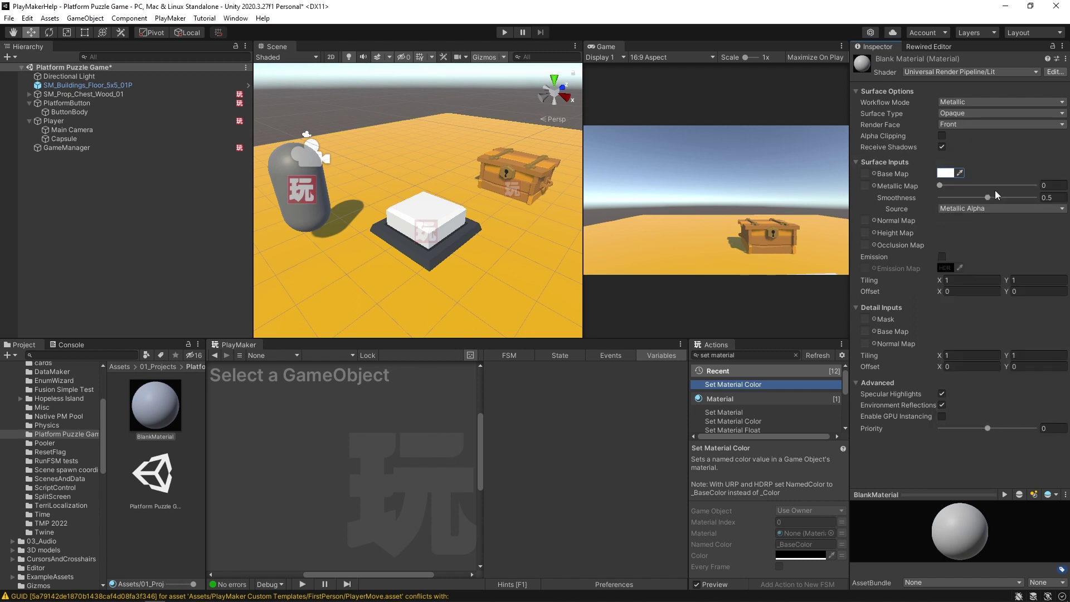
pyautogui.moveTo(989, 199); pyautogui.dragTo(841, 209)
pyautogui.click(975, 102)
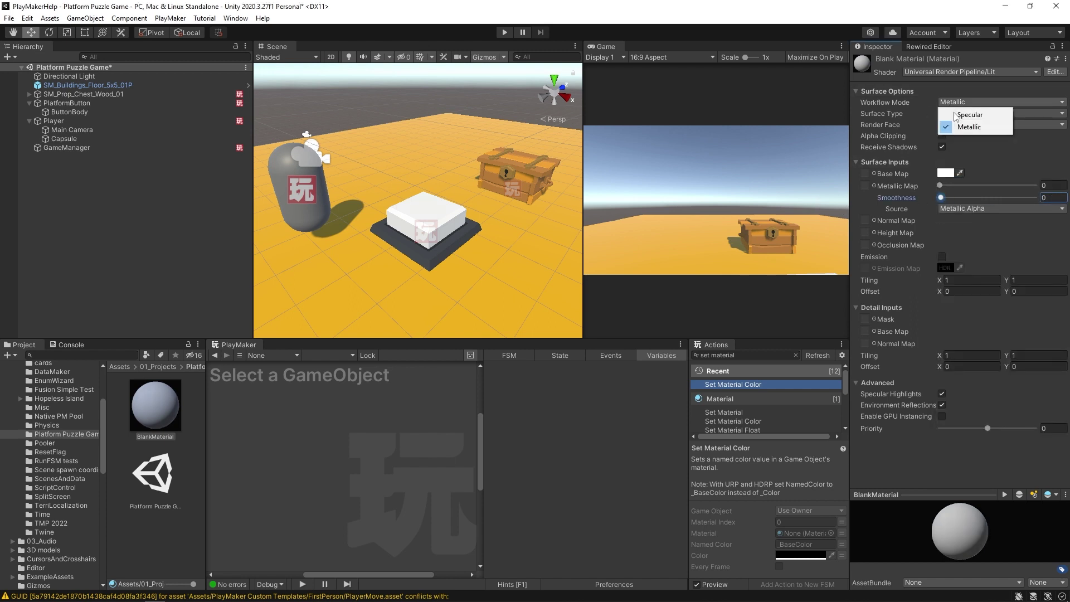
pyautogui.click(959, 113)
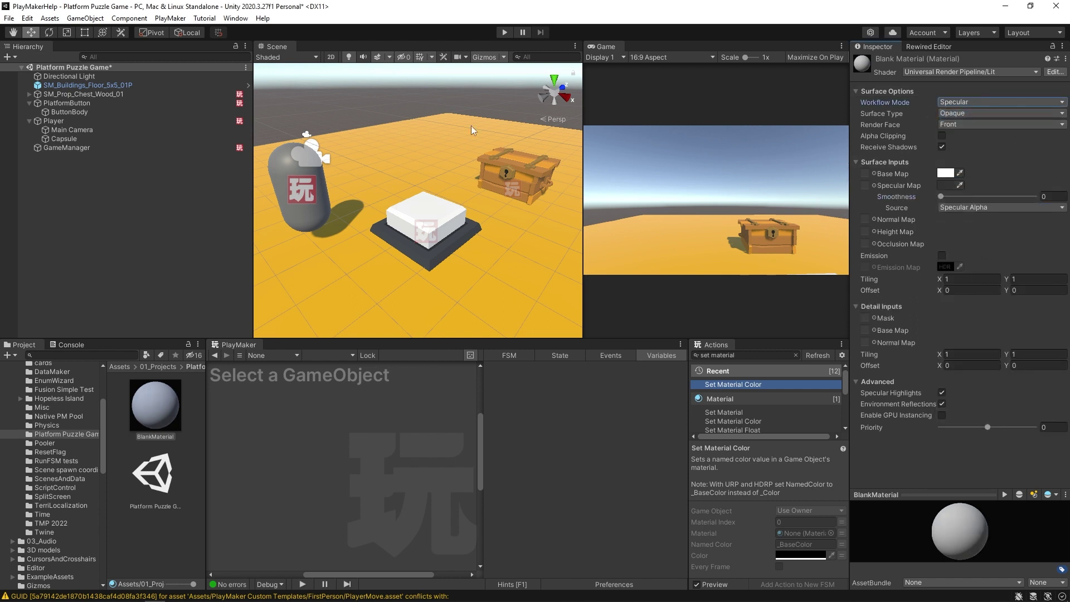
# Step: Play-test the button's colors with BlankMaterial by walking the player onto it, and stop the game
pyautogui.click(505, 32)
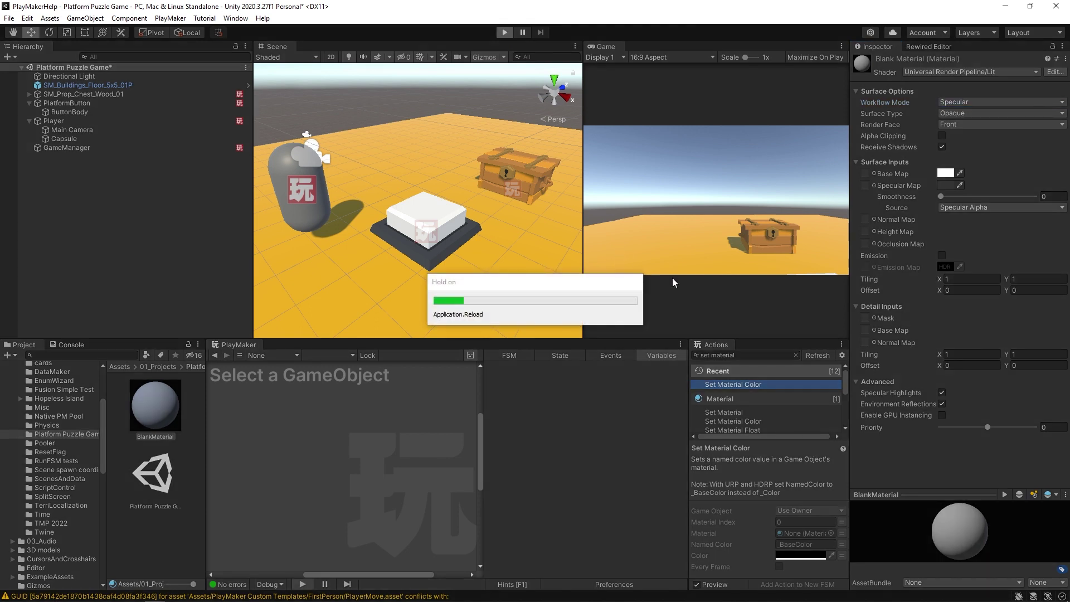
pyautogui.press('w')
pyautogui.press('s')
pyautogui.press('w')
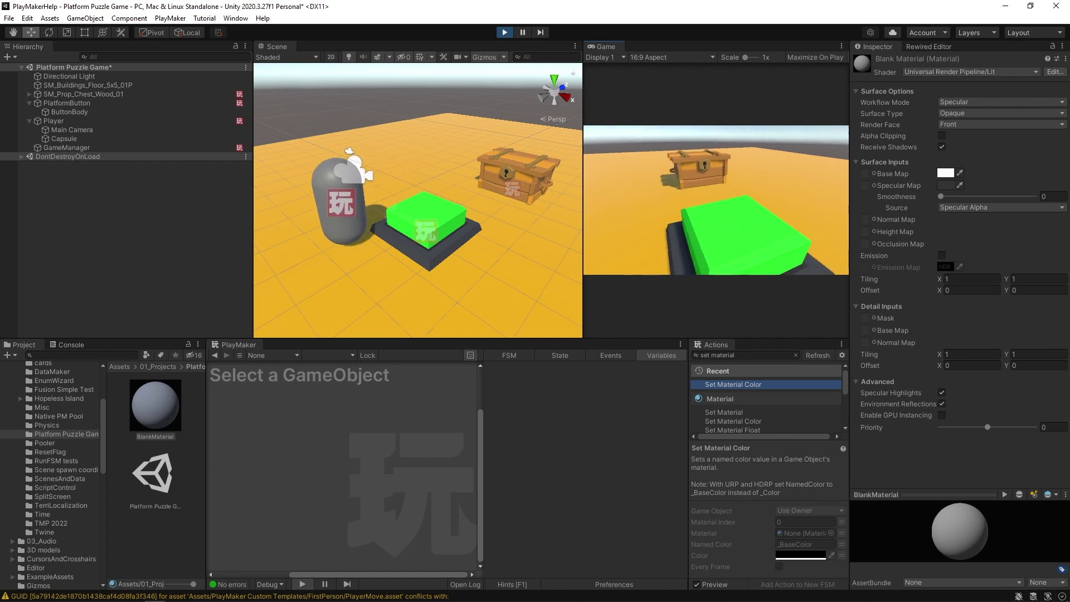
pyautogui.hotkey('ctrl', 'p')
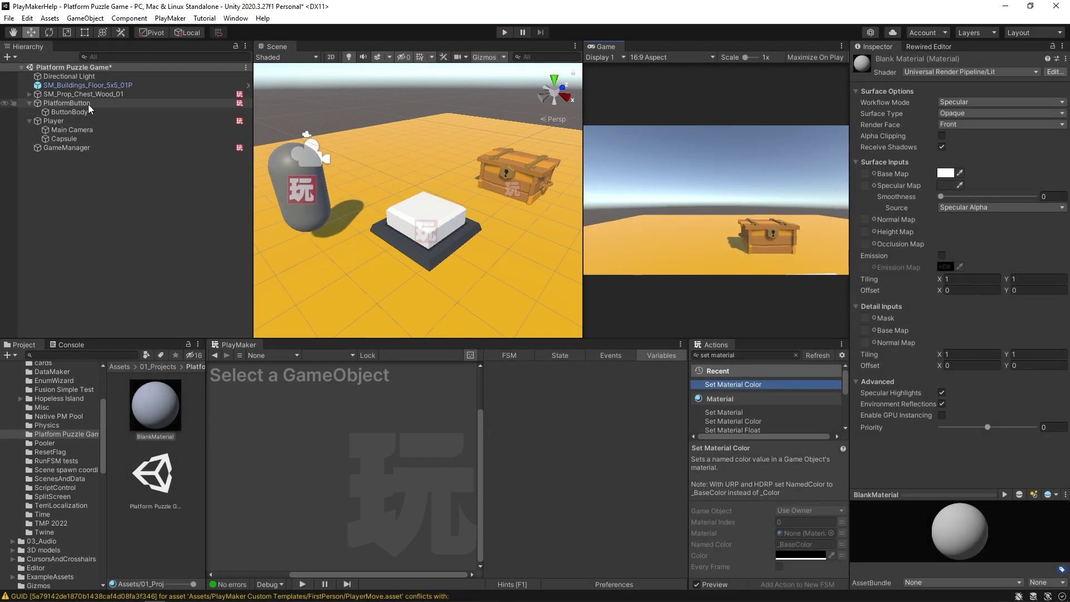
# Step: Make PlatformButton a prefab in the Platform Puzzle Game folder and collapse its hierarchy entry
pyautogui.click(114, 104)
pyautogui.moveTo(427, 339); pyautogui.dragTo(427, 273)
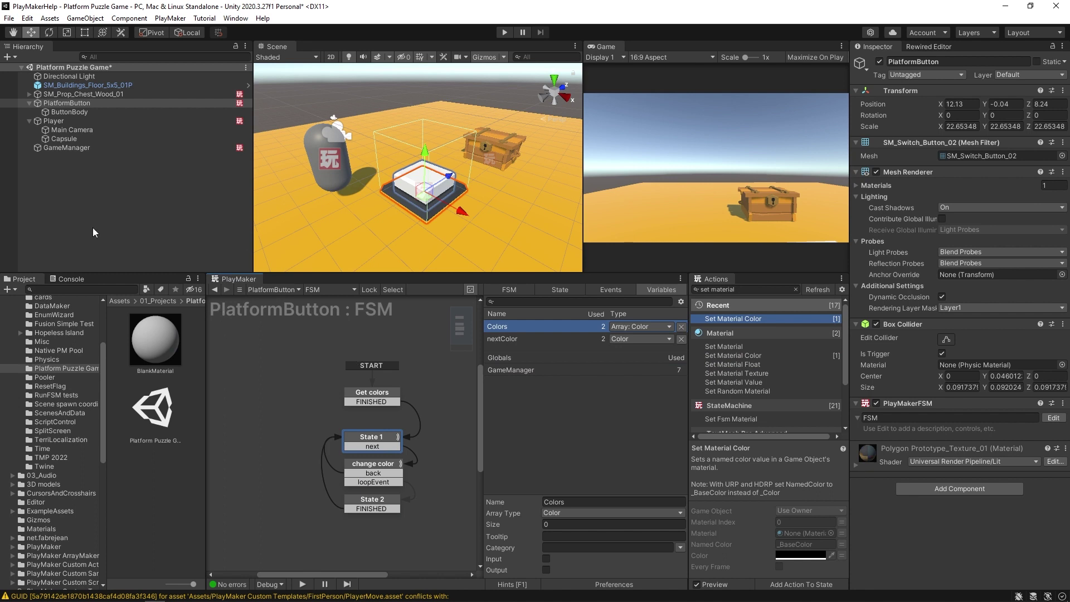
pyautogui.moveTo(33, 104); pyautogui.dragTo(155, 484)
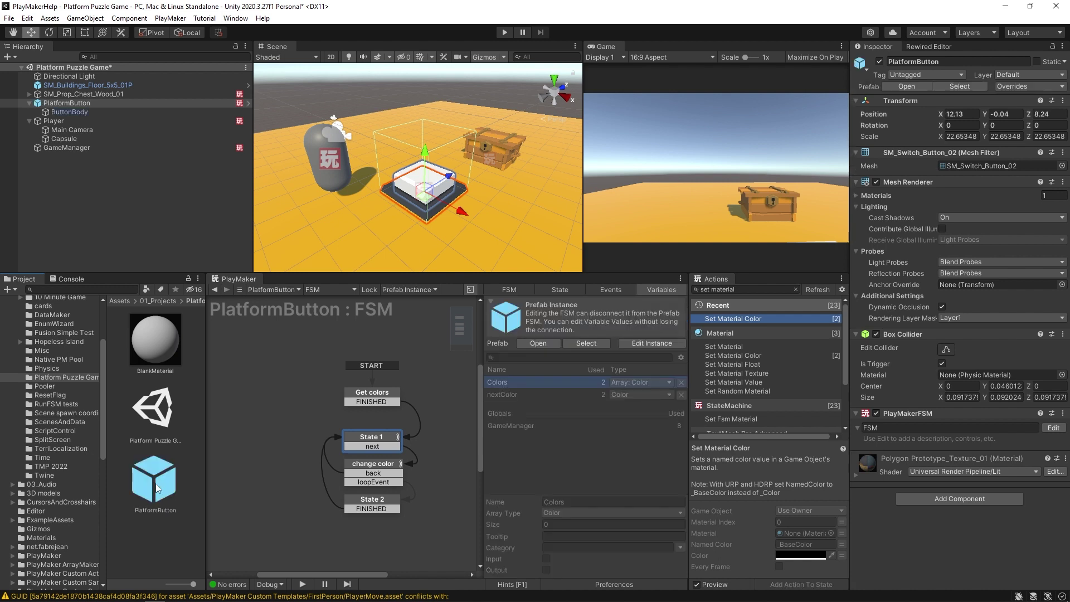
pyautogui.click(29, 103)
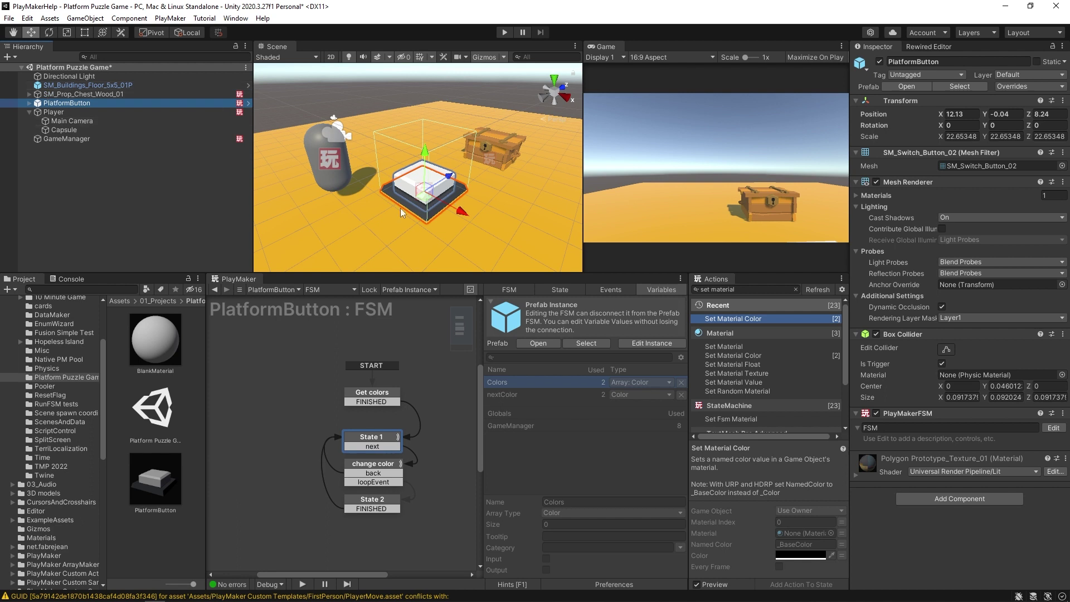
# Step: Duplicate the PlatformButton instance and move the copy along the Z axis to the far side of the chest
pyautogui.moveTo(400, 209); pyautogui.dragTo(406, 210, button='right')
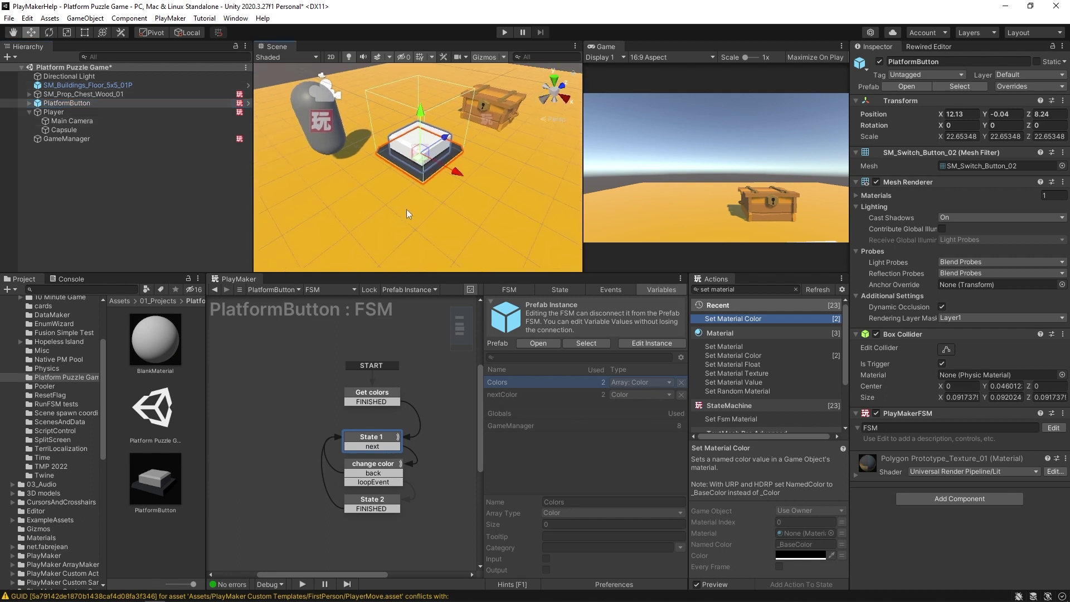
pyautogui.click(36, 104)
pyautogui.hotkey('ctrl', 'd')
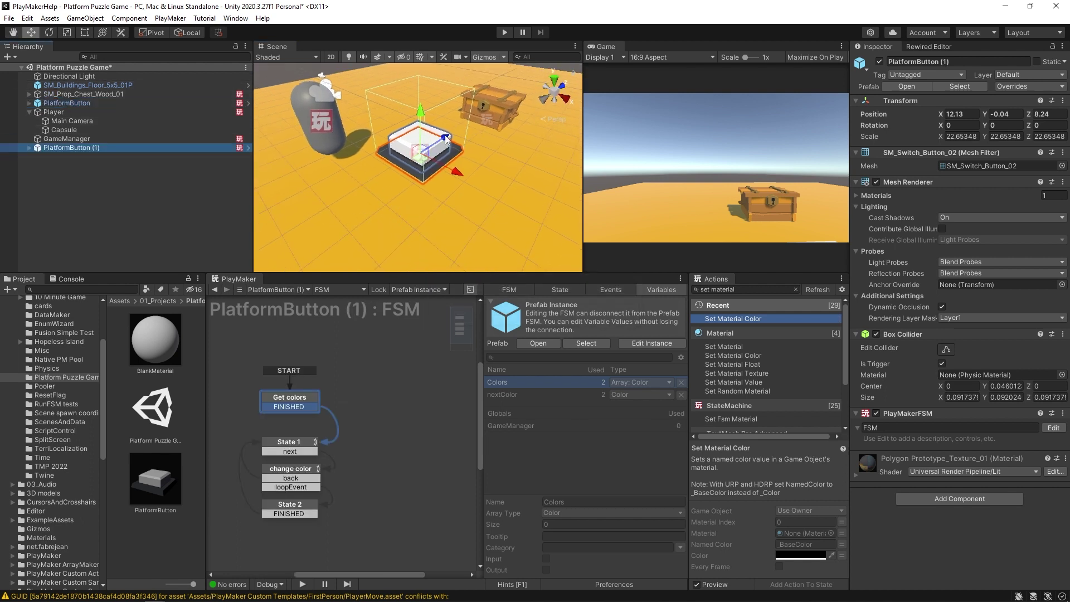
pyautogui.moveTo(453, 136); pyautogui.dragTo(527, 77)
pyautogui.moveTo(525, 78); pyautogui.dragTo(438, 161, button='middle')
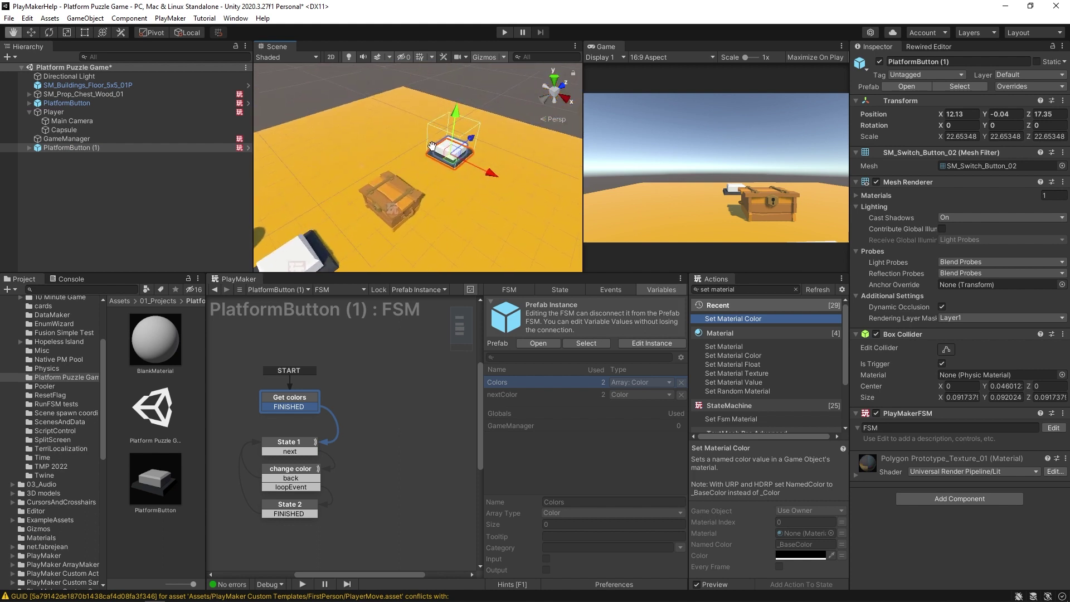
pyautogui.moveTo(473, 140); pyautogui.dragTo(467, 144)
# Step: Make two more PlatformButton duplicates and place them on opposite sides of the chest along the X axis
pyautogui.moveTo(360, 192); pyautogui.dragTo(369, 237, button='right')
pyautogui.hotkey('ctrl', 'd')
pyautogui.moveTo(435, 134); pyautogui.dragTo(494, 250)
pyautogui.hotkey('ctrl', 'd')
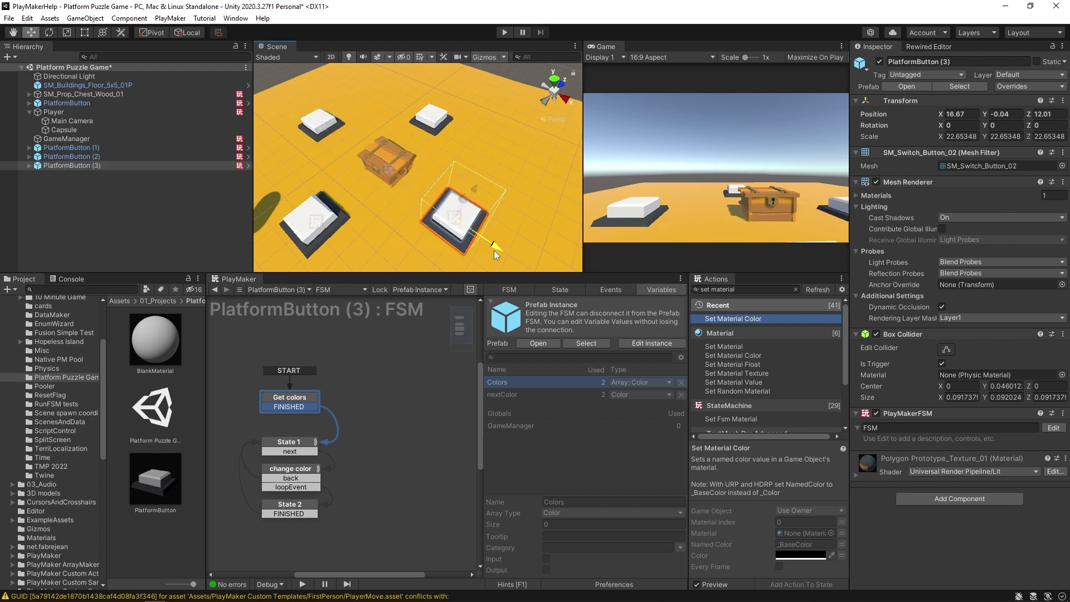
pyautogui.moveTo(370, 198); pyautogui.dragTo(444, 187, button='middle')
pyautogui.moveTo(412, 186); pyautogui.dragTo(443, 193, button='right')
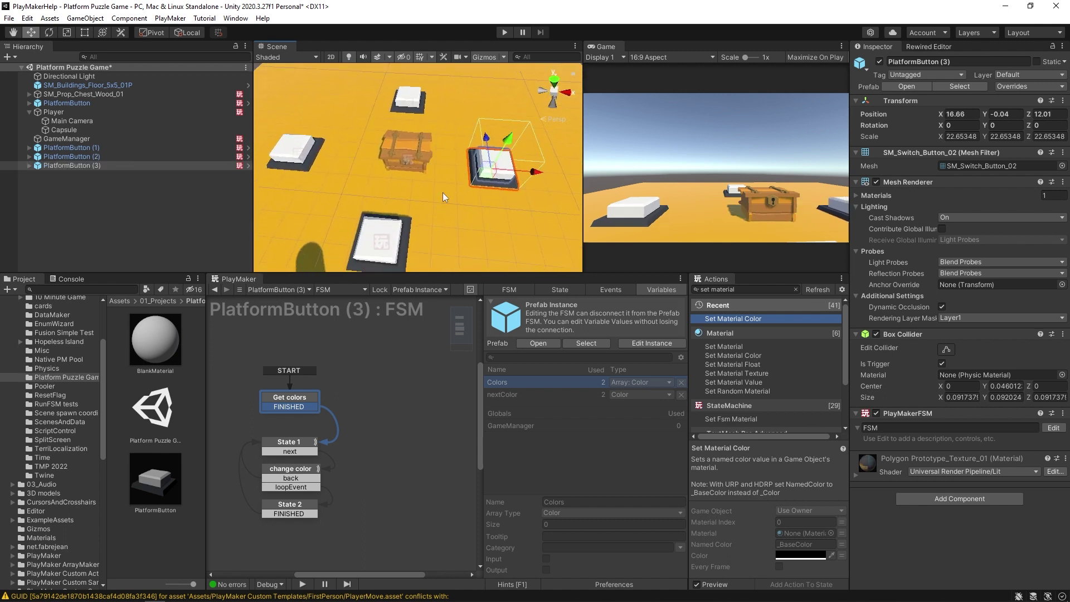
pyautogui.moveTo(410, 193); pyautogui.dragTo(415, 157, button='middle')
pyautogui.moveTo(415, 157); pyautogui.dragTo(397, 120, button='right')
pyautogui.moveTo(398, 191); pyautogui.dragTo(375, 172, button='middle')
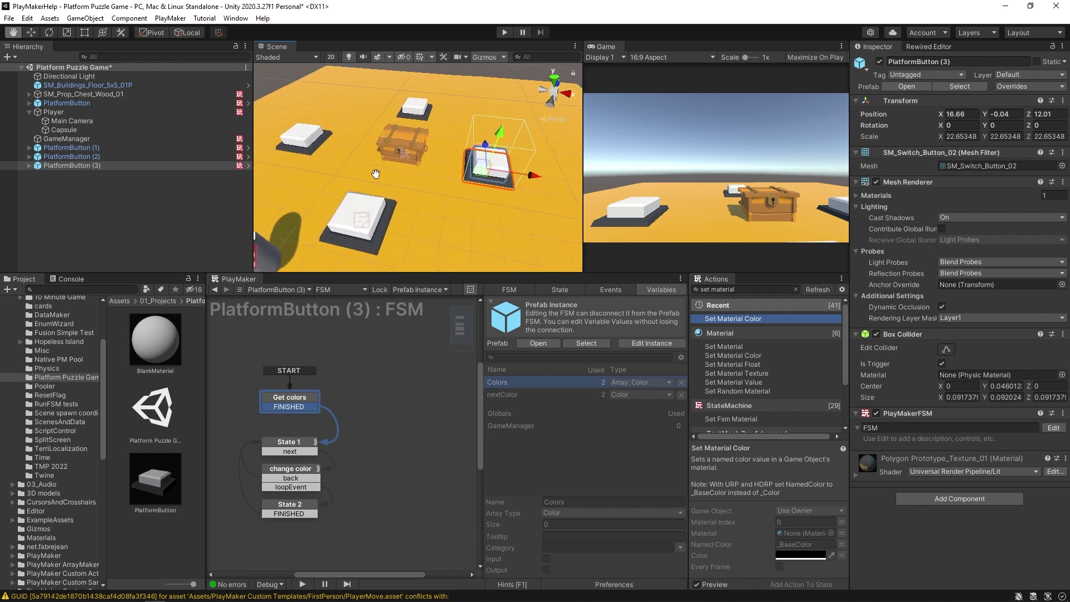
pyautogui.moveTo(375, 172); pyautogui.dragTo(358, 139, button='right')
pyautogui.moveTo(374, 197)
pyautogui.mouseDown(button='middle')
pyautogui.moveTo(374, 165)
pyautogui.moveTo(383, 180)
pyautogui.mouseUp(button='middle')
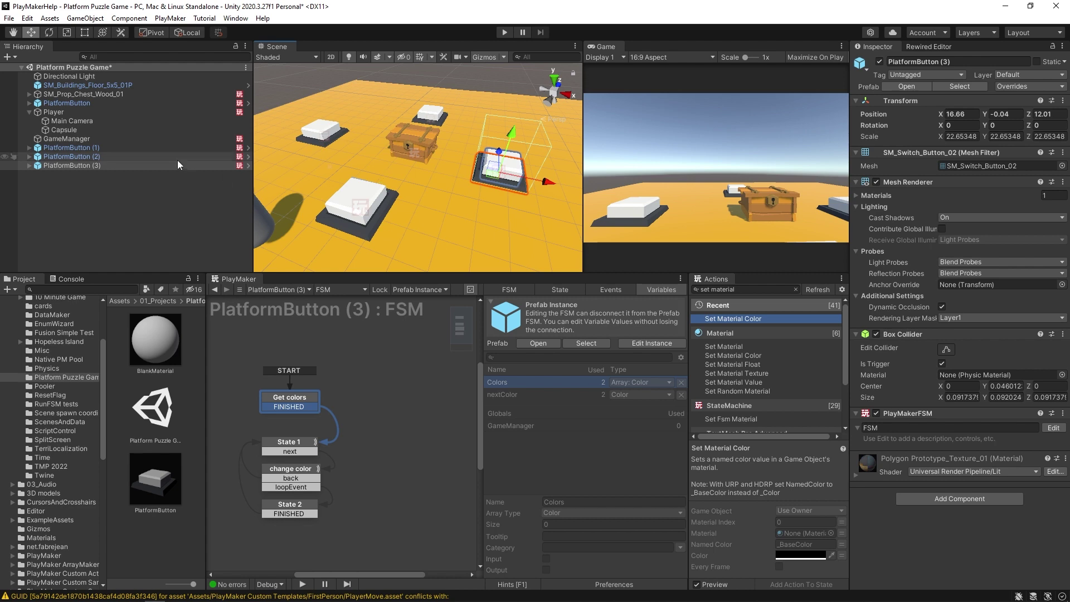
# Step: Reorder the hierarchy so the original PlatformButton sits below GameManager, directly above its copies
pyautogui.moveTo(59, 105); pyautogui.dragTo(68, 142)
pyautogui.click(84, 201)
pyautogui.click(82, 138)
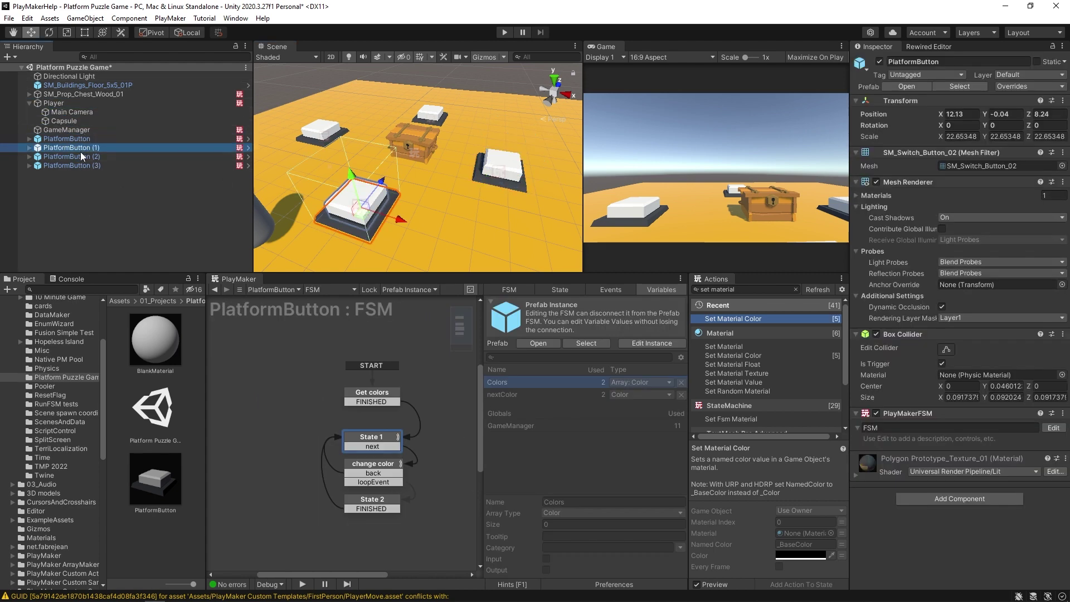
pyautogui.press('Down')
pyautogui.press('Down')
pyautogui.press('Down')
pyautogui.press('Up')
pyautogui.press('Up')
pyautogui.press('Up')
pyautogui.press('Up')
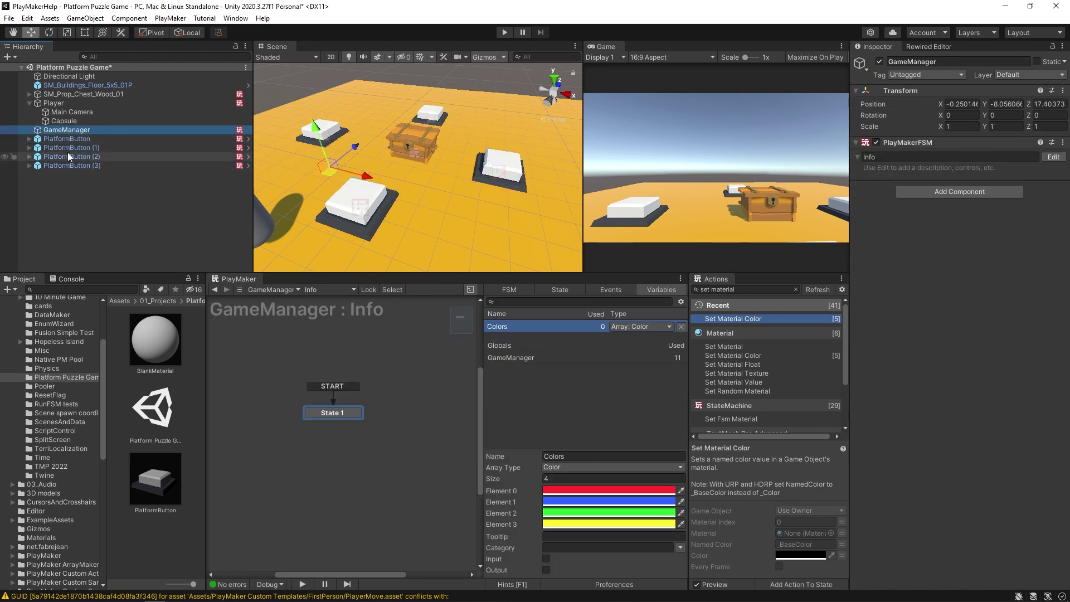
pyautogui.hotkey('ctrl', 'z')
pyautogui.hotkey('ctrl', 'z')
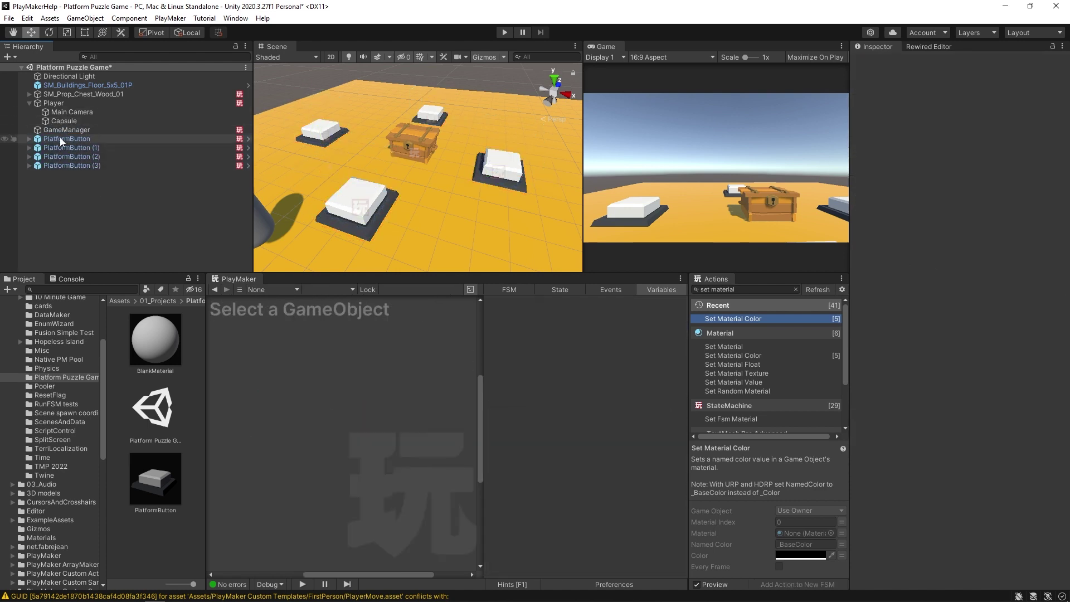
# Step: Group the four PlatformButton instances under a new empty parent object named AllButtons
pyautogui.click(61, 138)
pyautogui.keyDown('shift'); pyautogui.click(80, 167); pyautogui.keyUp('shift')
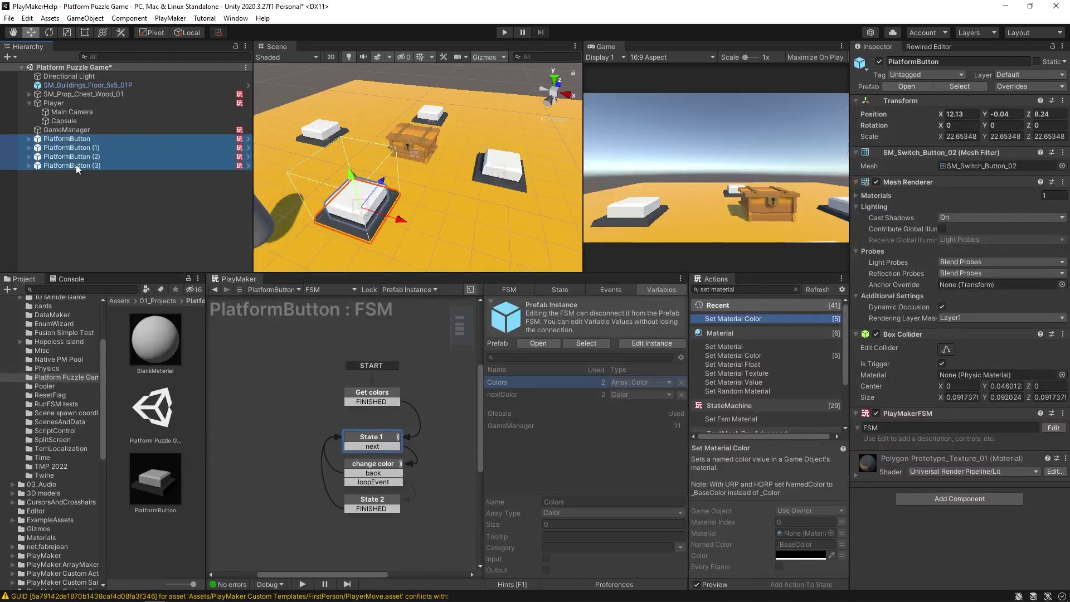
pyautogui.rightClick(69, 149)
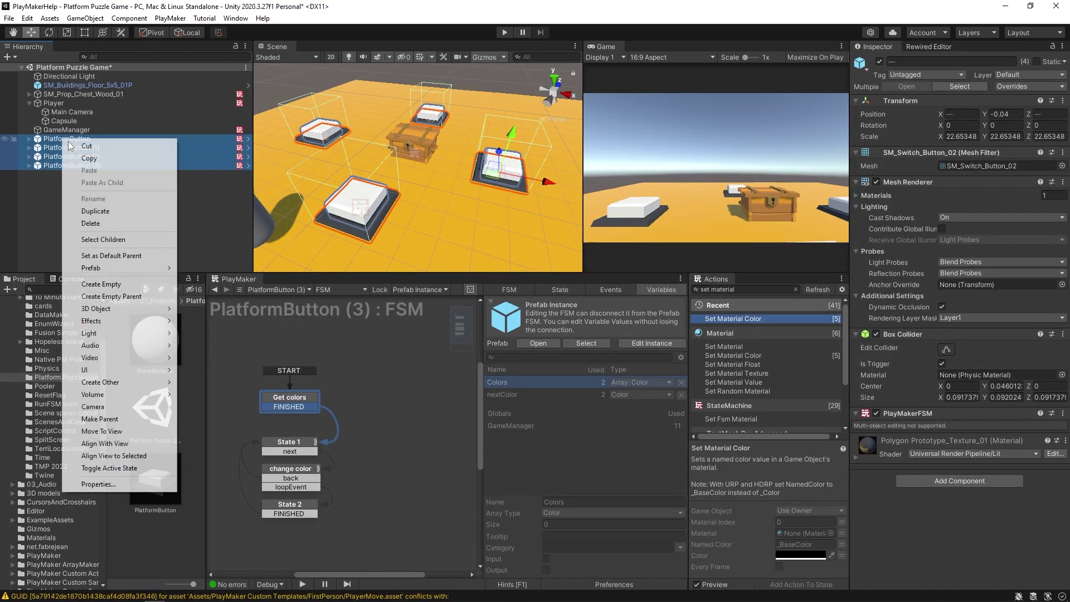
pyautogui.click(95, 295)
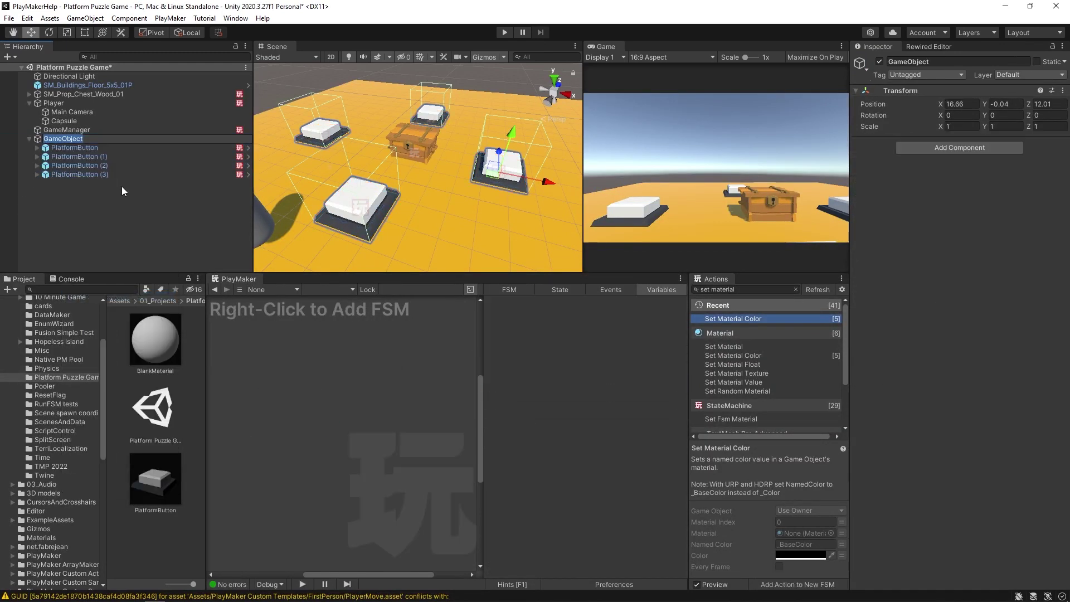
pyautogui.write('AllButtons')
pyautogui.press('Return')
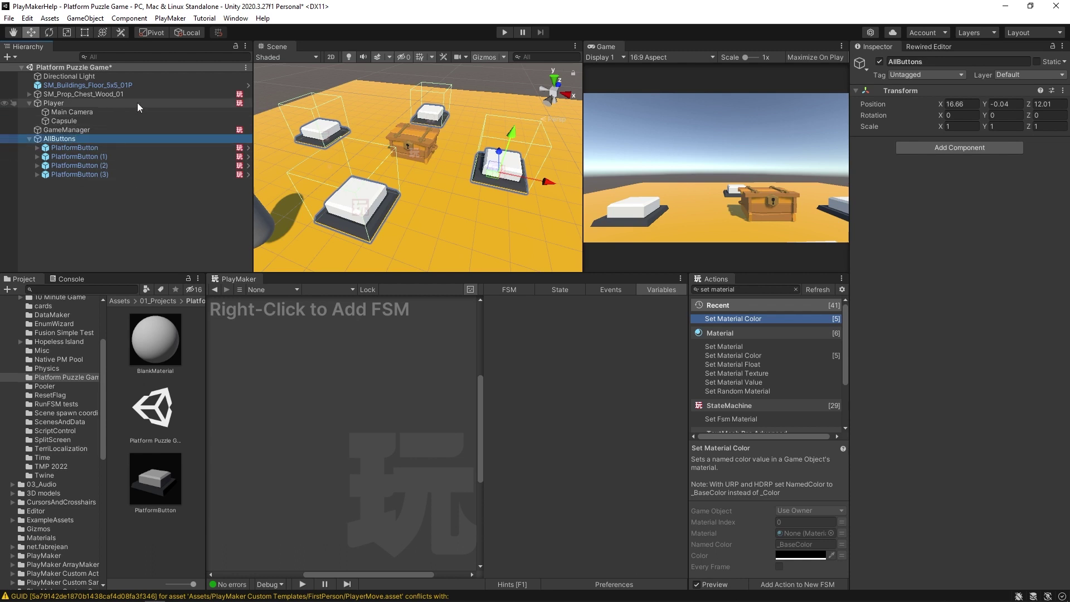
# Step: Rename the SM_Prop_Chest_Wood_01 object as Chest
pyautogui.click(106, 94)
pyautogui.press('F2')
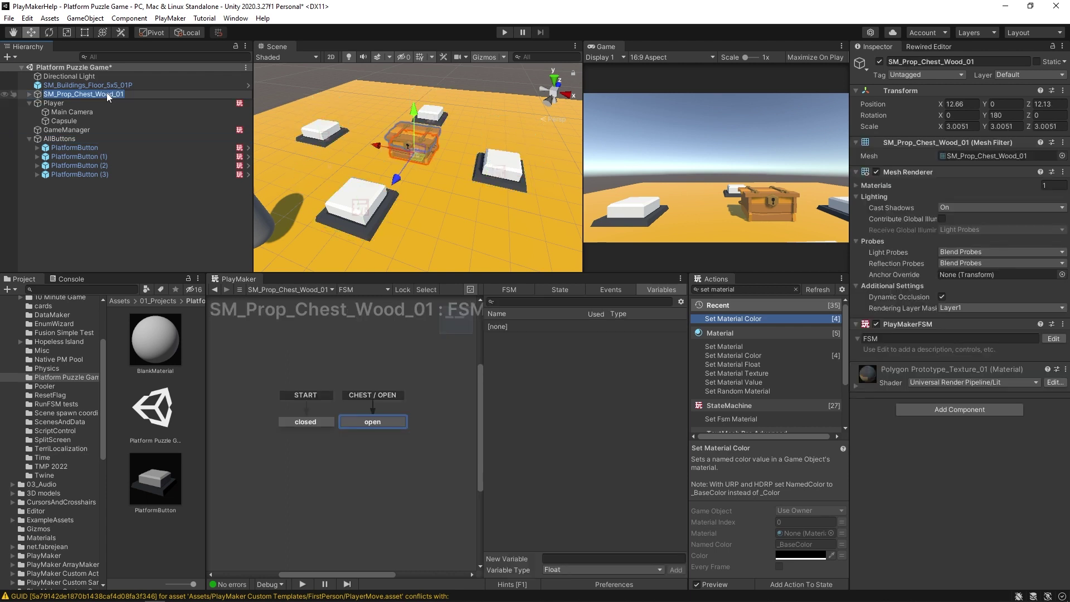
pyautogui.write('Chest')
pyautogui.press('Return')
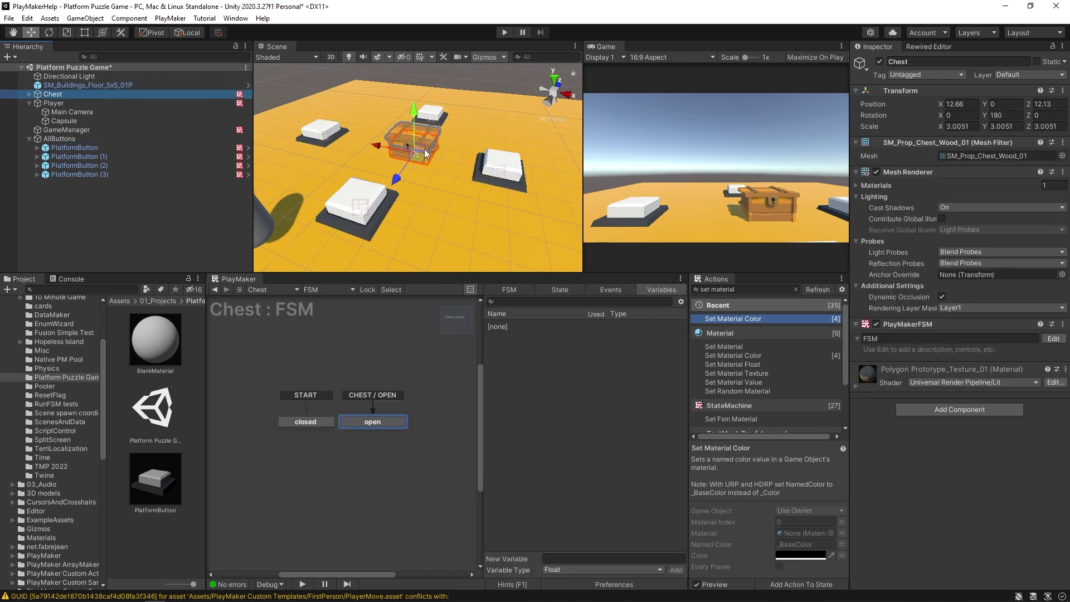
# Step: Shift the Chest FSM's closed state away from open, and add a global event named CHEST / BUTTON PRESSED
pyautogui.moveTo(317, 422); pyautogui.dragTo(273, 422)
pyautogui.click(611, 290)
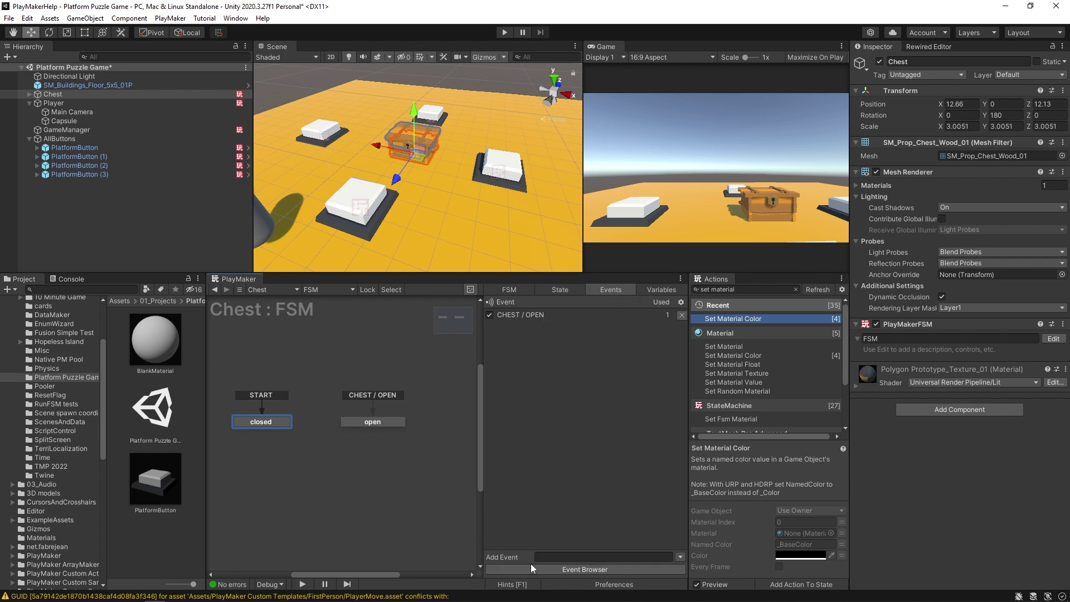
pyautogui.click(581, 557)
pyautogui.write('CHEST / BUTTON PRE')
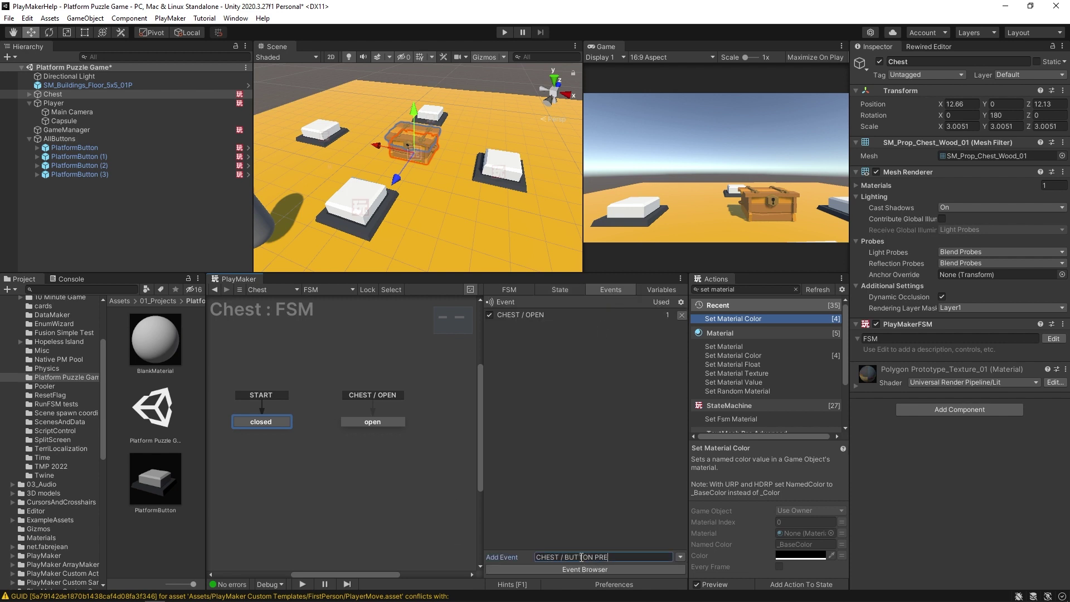
pyautogui.write('SSED')
pyautogui.press('Return')
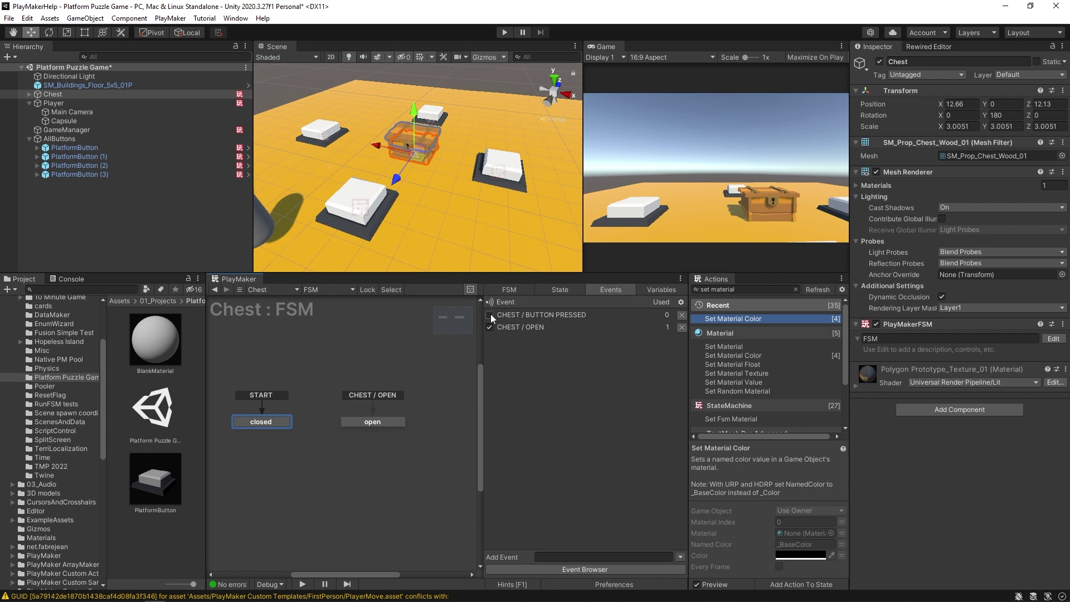
# Step: Add a CHEST / BUTTON PRESSED global transition with its own state and place it below the closed and open states
pyautogui.moveTo(390, 391)
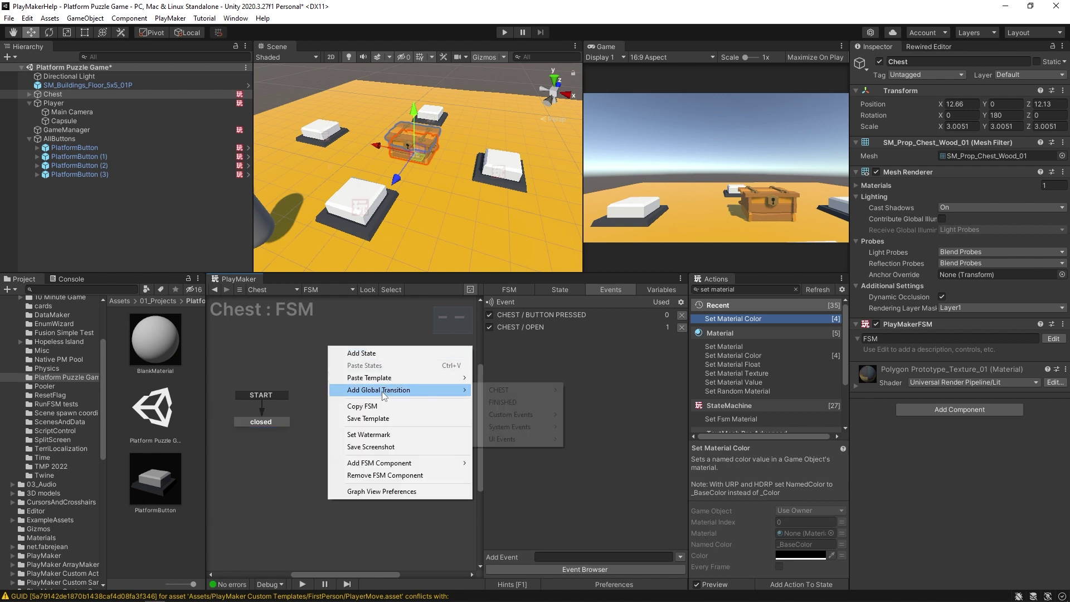
pyautogui.moveTo(523, 388)
pyautogui.click(605, 402)
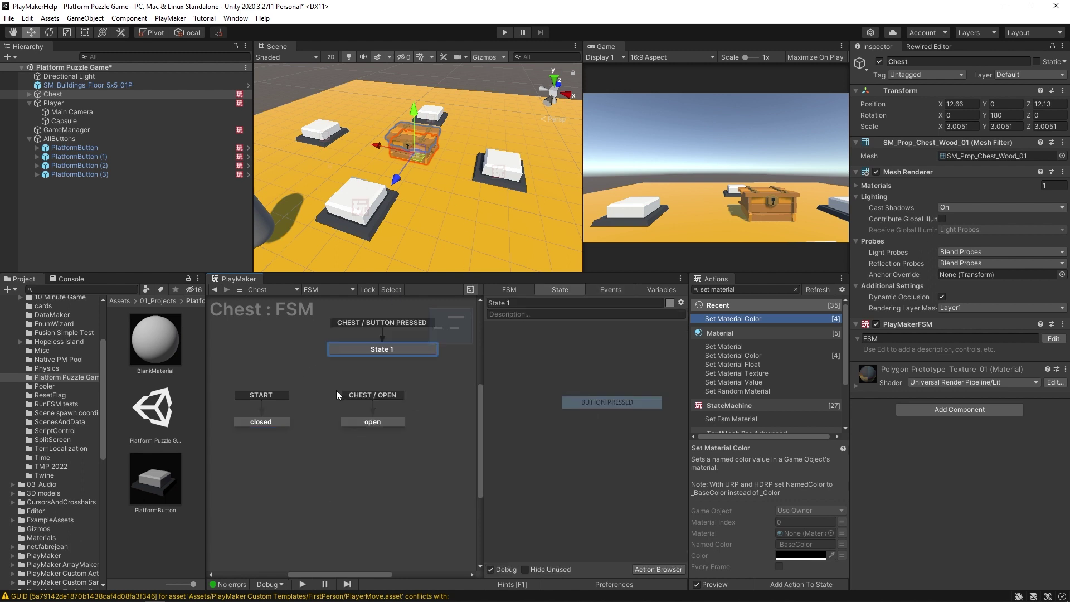
pyautogui.moveTo(387, 346); pyautogui.dragTo(299, 480)
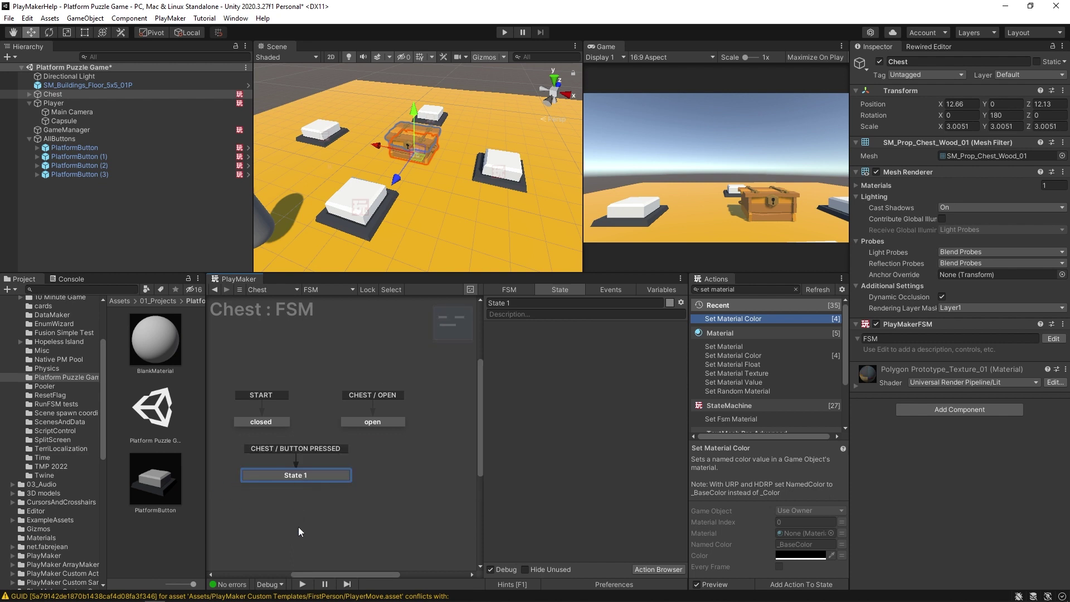
pyautogui.moveTo(299, 527); pyautogui.dragTo(334, 513, button='middle')
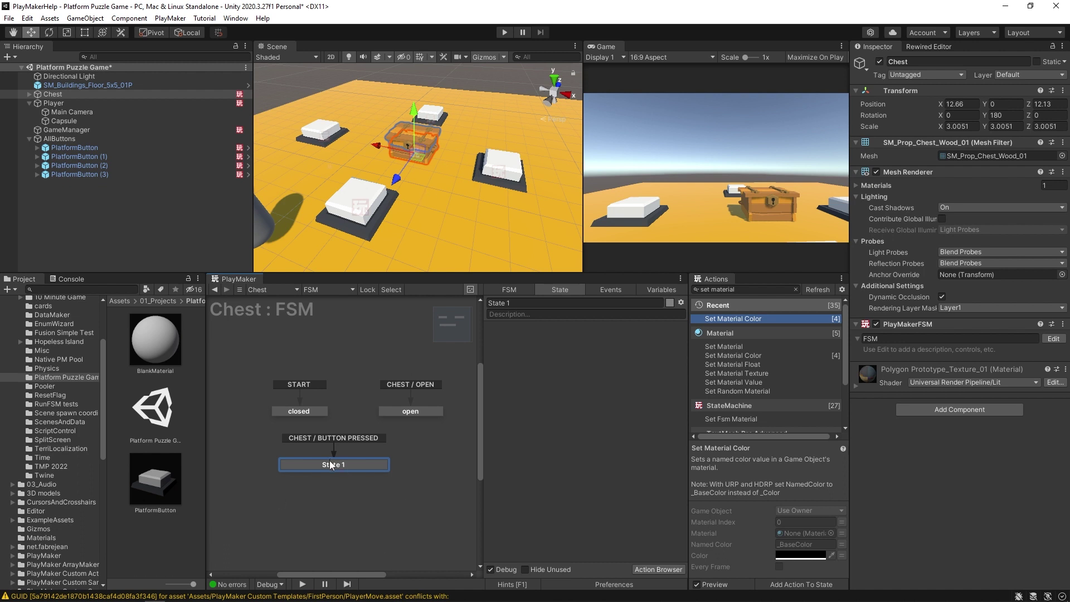
pyautogui.moveTo(330, 463); pyautogui.dragTo(321, 465)
# Step: Add a Get Next Child action to the button-pressed state and specify AllButtons as its game object
pyautogui.click(761, 289)
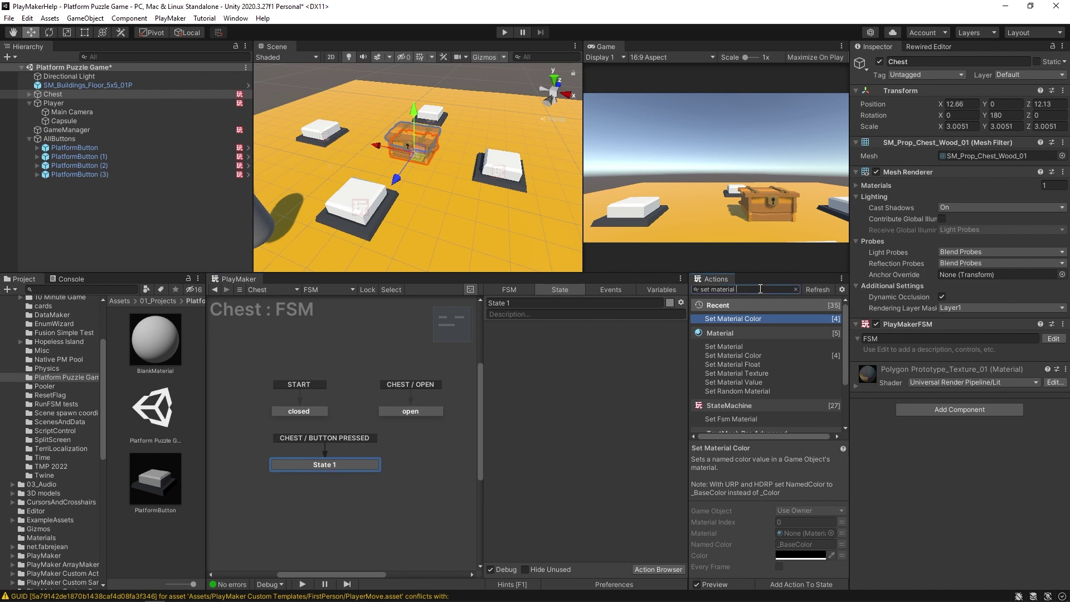
pyautogui.hotkey('ctrl', 'a')
pyautogui.write('get next chil')
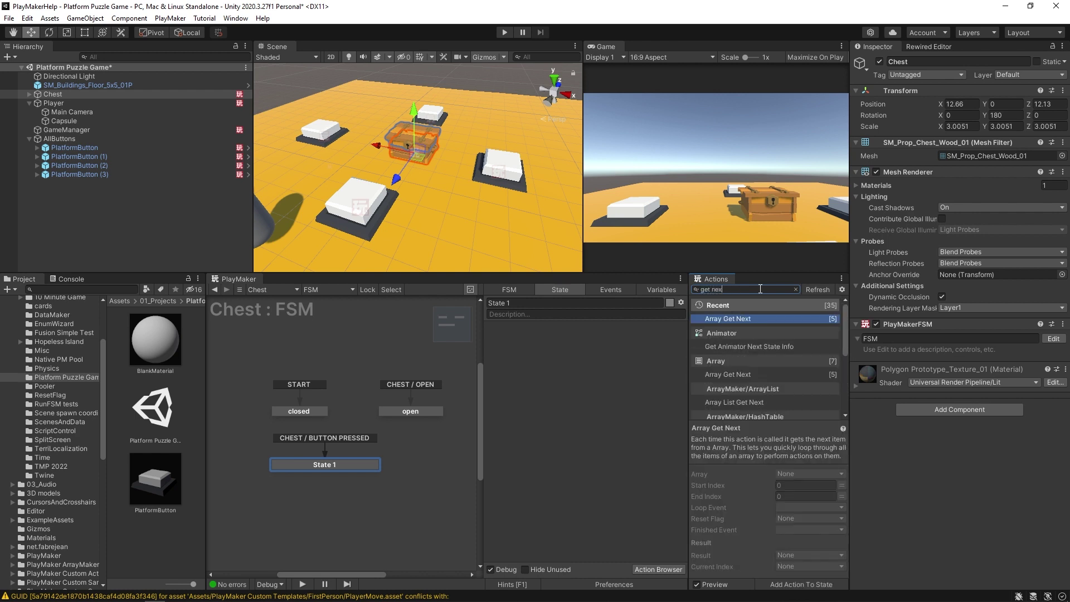
pyautogui.press('Return')
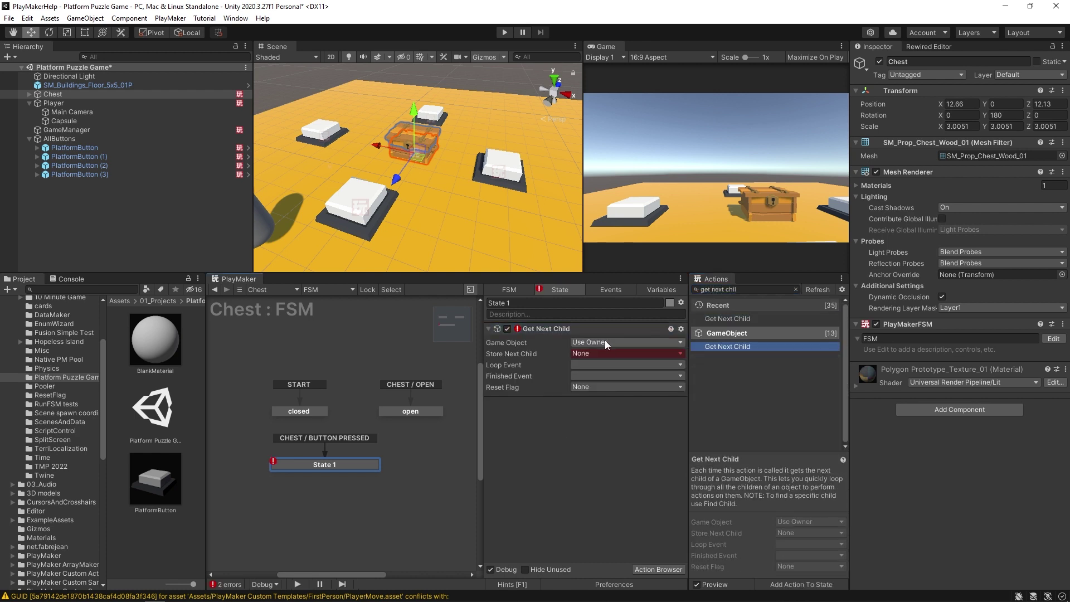
pyautogui.click(610, 342)
pyautogui.click(618, 368)
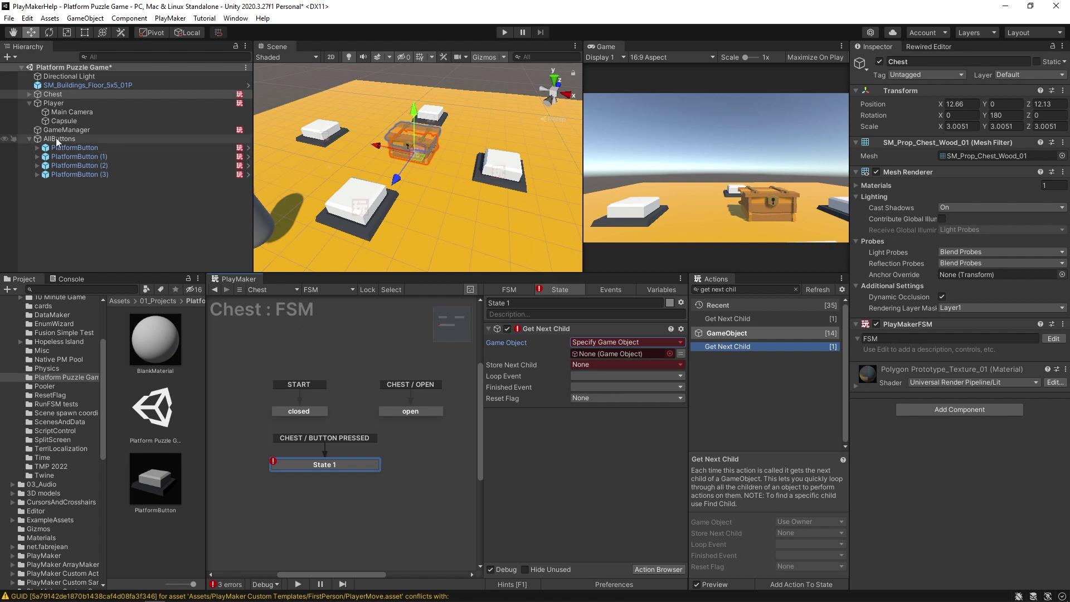
pyautogui.moveTo(58, 139); pyautogui.dragTo(584, 354)
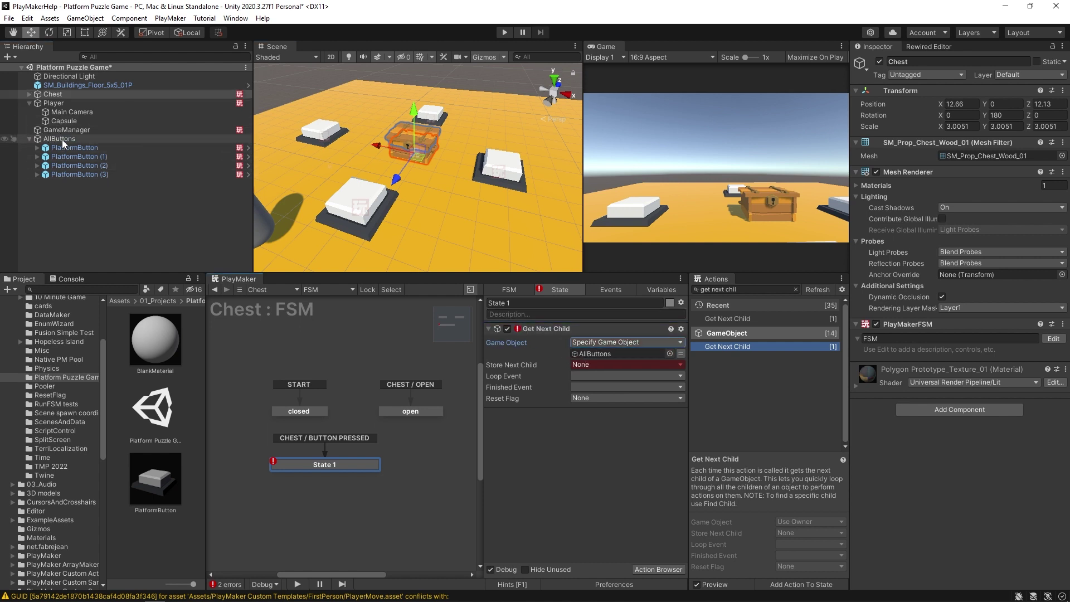
# Step: Store the next child in a new variable named nextButton
pyautogui.click(595, 365)
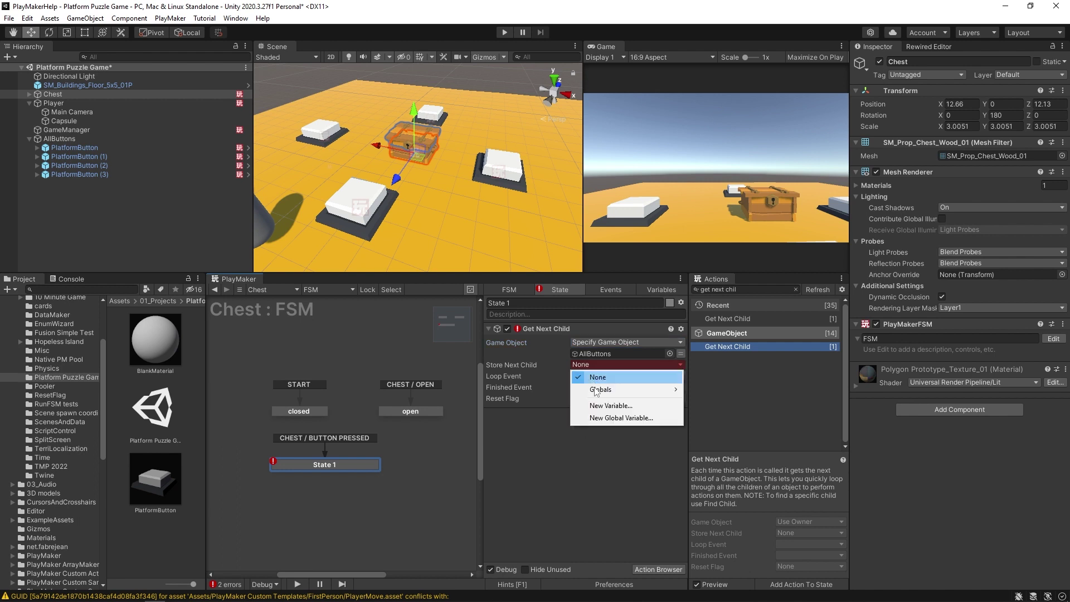
pyautogui.click(608, 405)
pyautogui.write('next')
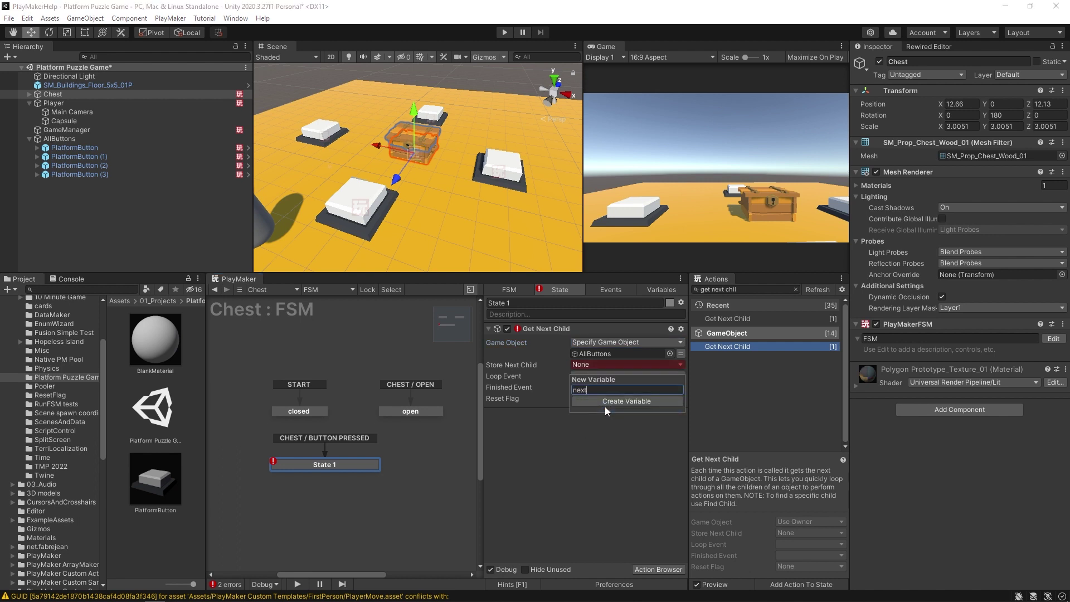
pyautogui.write('Button')
pyautogui.click(604, 403)
# Step: Create a loopEvent event as Get Next Child's Loop Event and add it as a transition on the state
pyautogui.click(616, 387)
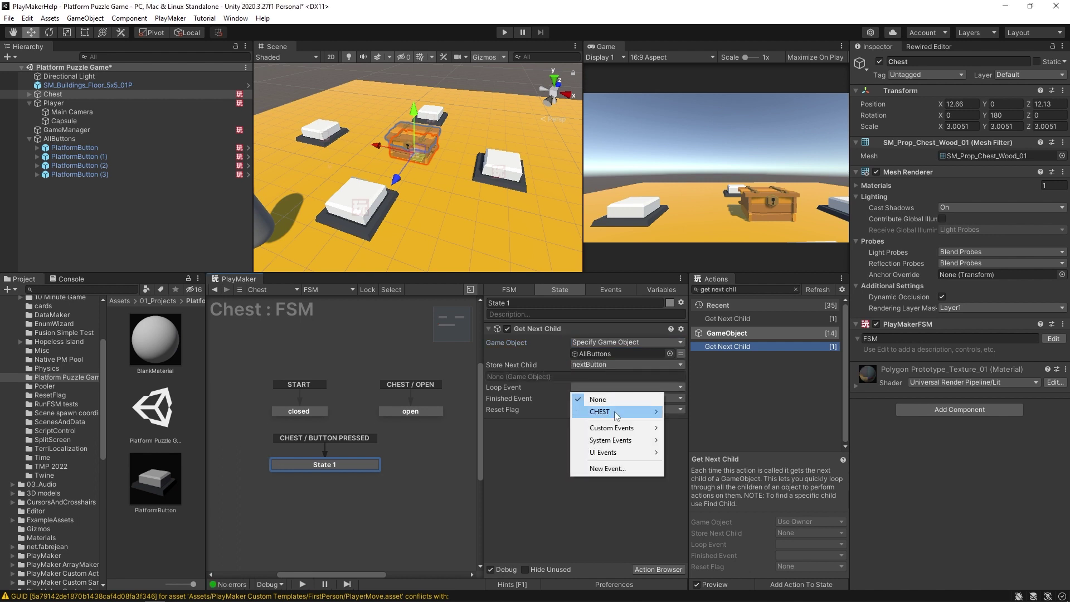
pyautogui.click(620, 469)
pyautogui.write('loopE')
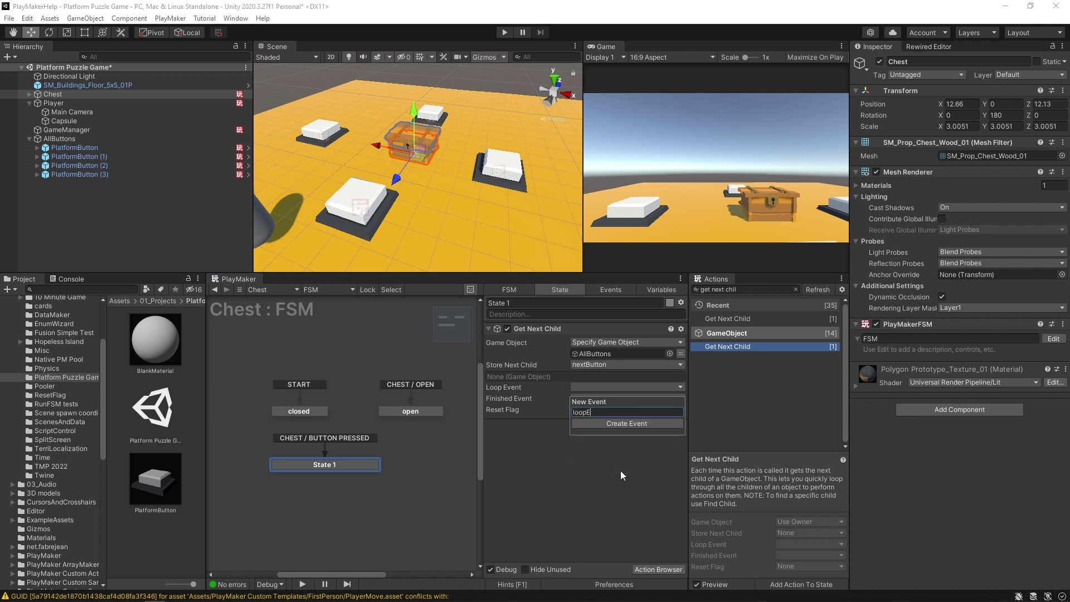
pyautogui.write('vent')
pyautogui.press('Return')
pyautogui.click(506, 411)
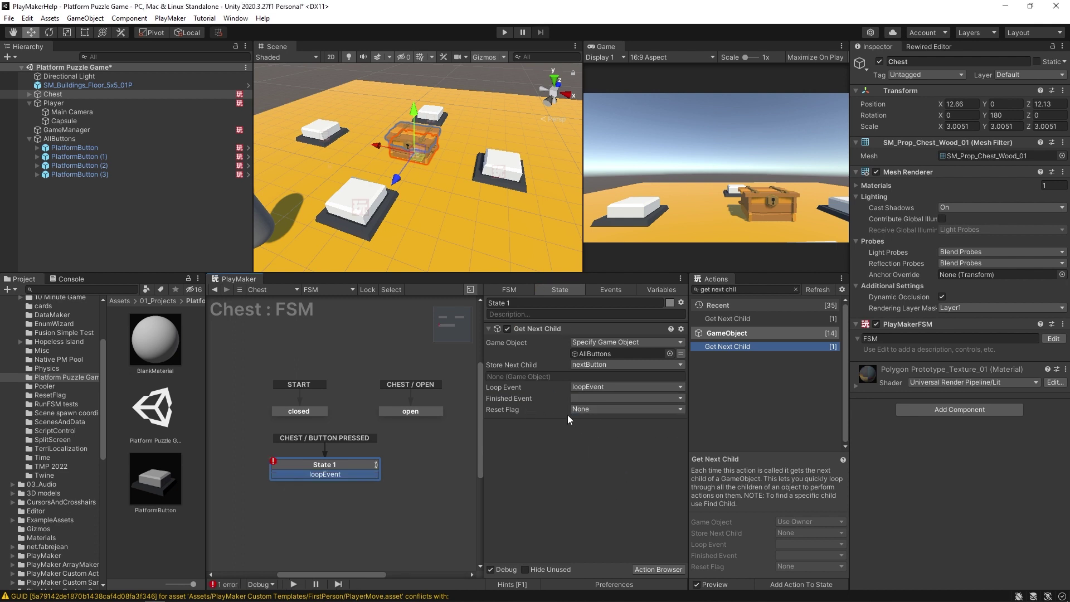
# Step: Create a complete event as Get Next Child's Finished Event and add it as a transition on the state
pyautogui.click(580, 398)
pyautogui.click(612, 491)
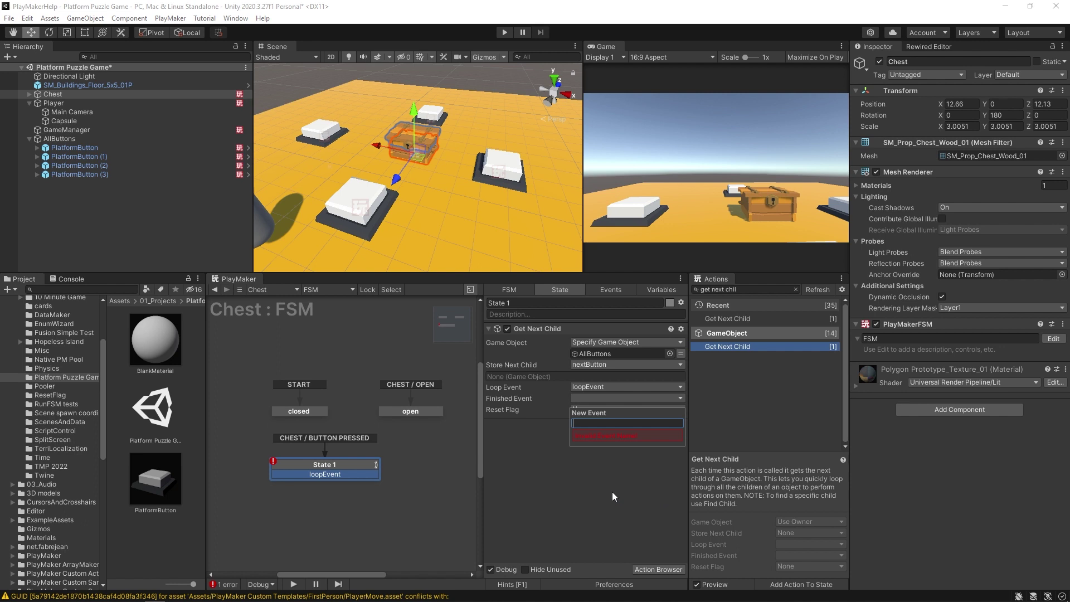
pyautogui.write('complete')
pyautogui.press('Return')
pyautogui.click(546, 414)
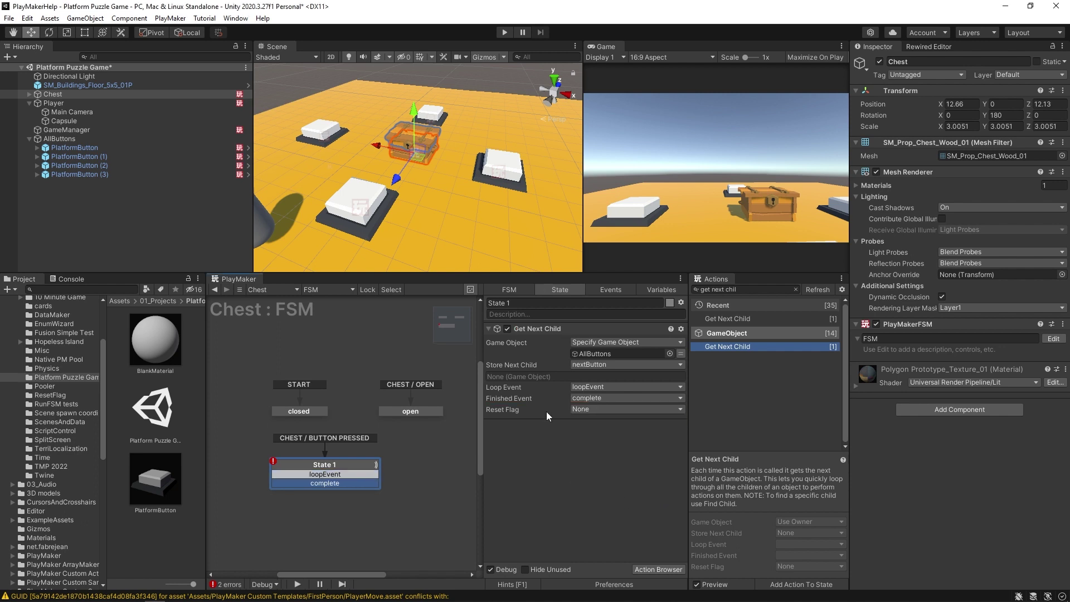
# Step: Connect loopEvent to a new state below, name that state "Get button color", and save the scene
pyautogui.moveTo(317, 483); pyautogui.dragTo(297, 502)
pyautogui.click(766, 287)
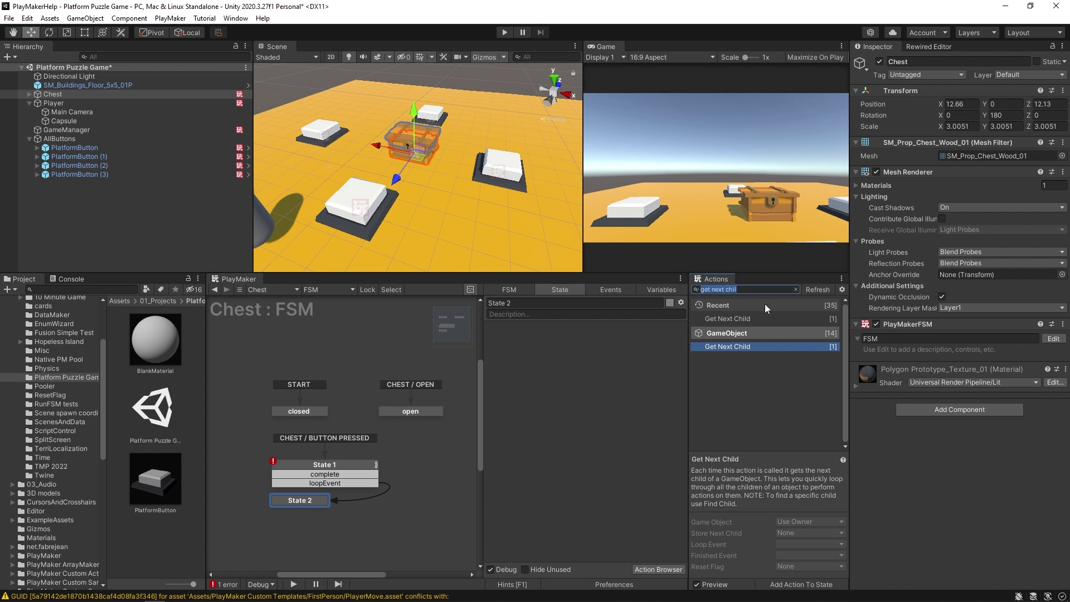
pyautogui.click(546, 303)
pyautogui.write('Get ')
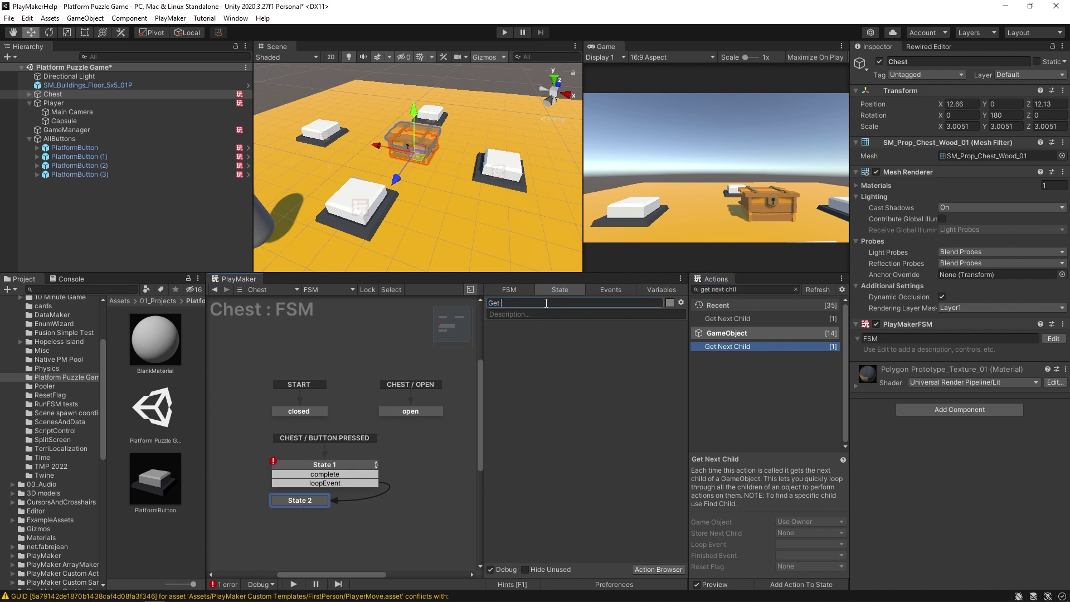
pyautogui.write('button color')
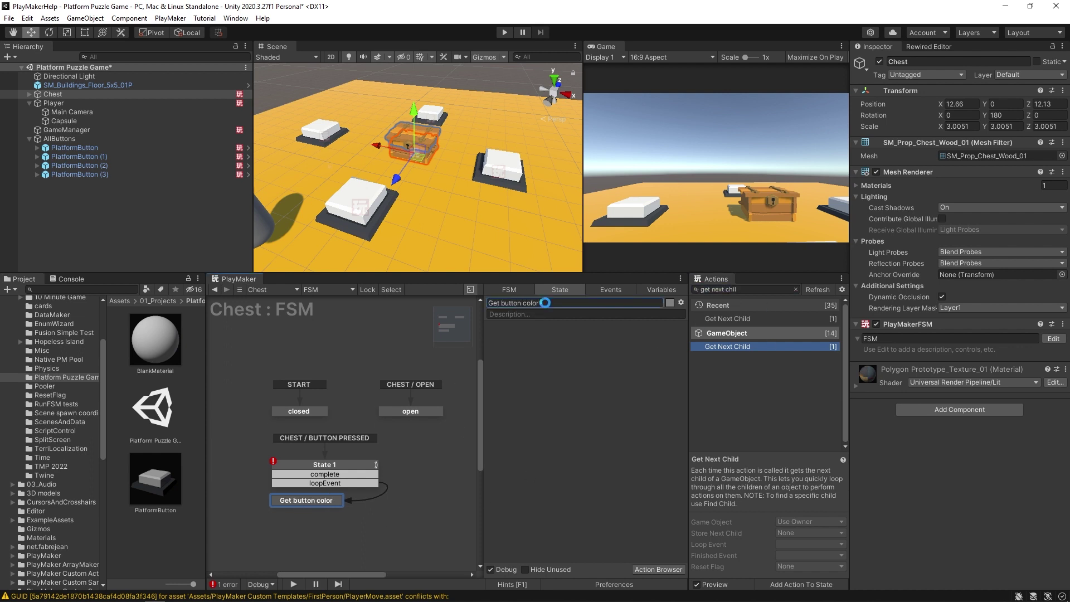
pyautogui.hotkey('ctrl', 's')
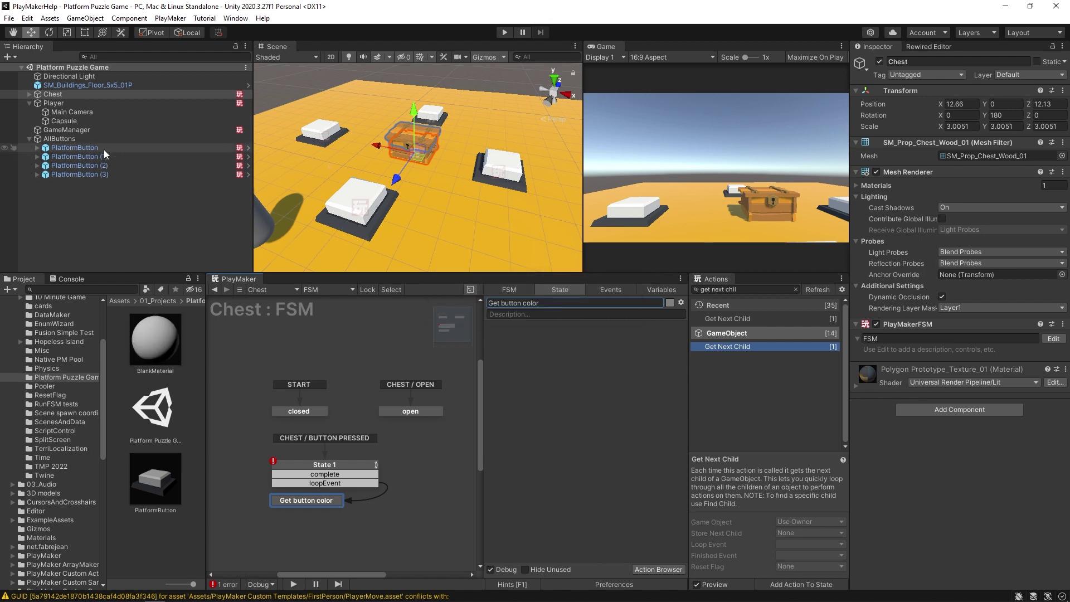
# Step: Examine the color variable used by Set Material Color in the PlatformButton prefab's State 2, and check GameManager's Info FSM
pyautogui.click(104, 147)
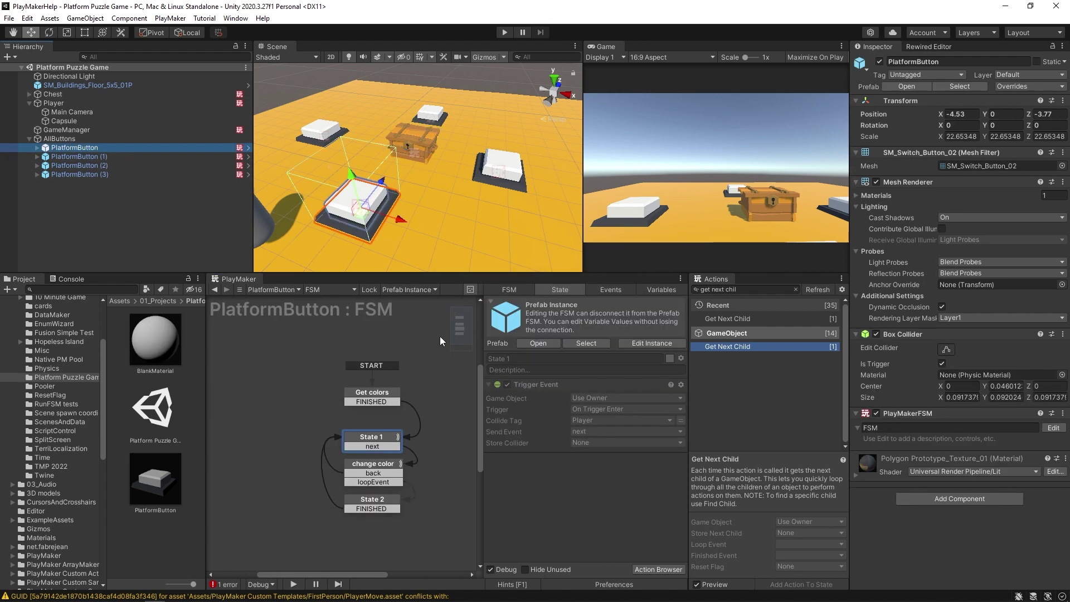
pyautogui.click(247, 148)
pyautogui.moveTo(349, 504); pyautogui.dragTo(384, 485, button='middle')
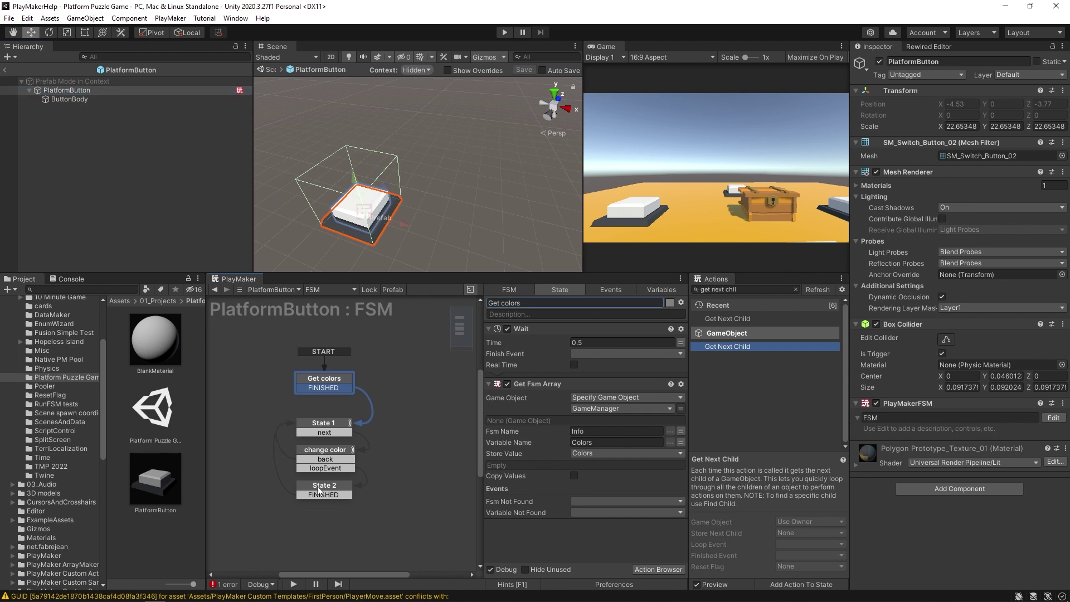
pyautogui.click(310, 486)
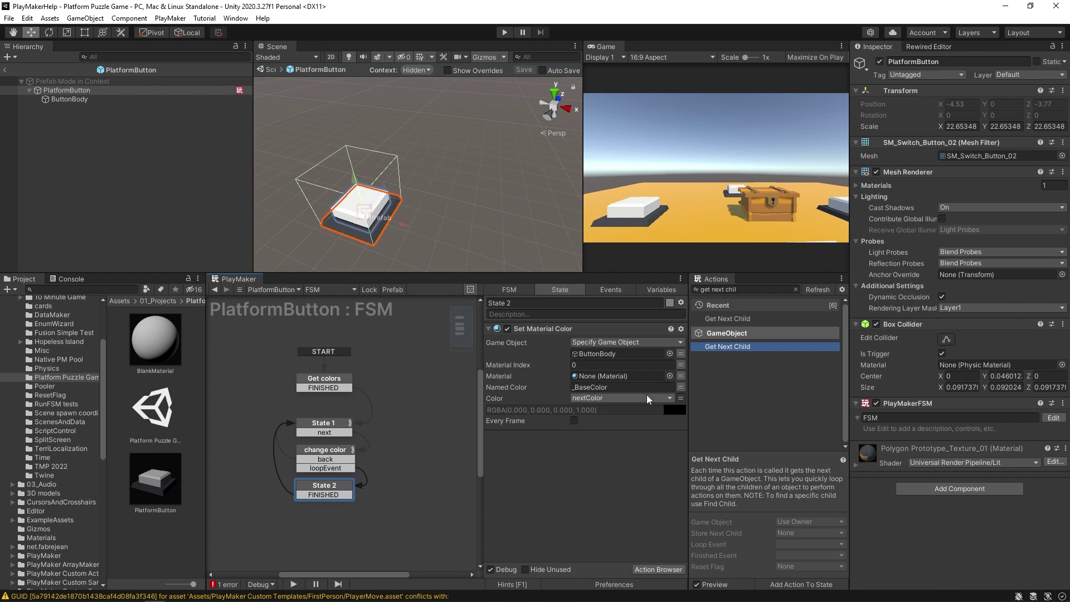
pyautogui.click(5, 70)
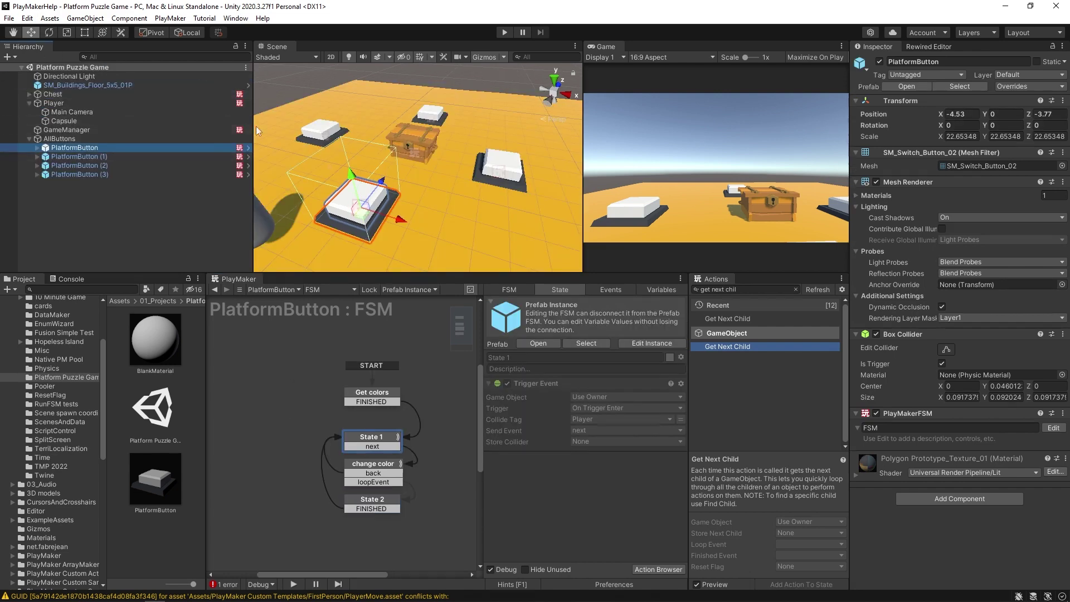
pyautogui.click(105, 129)
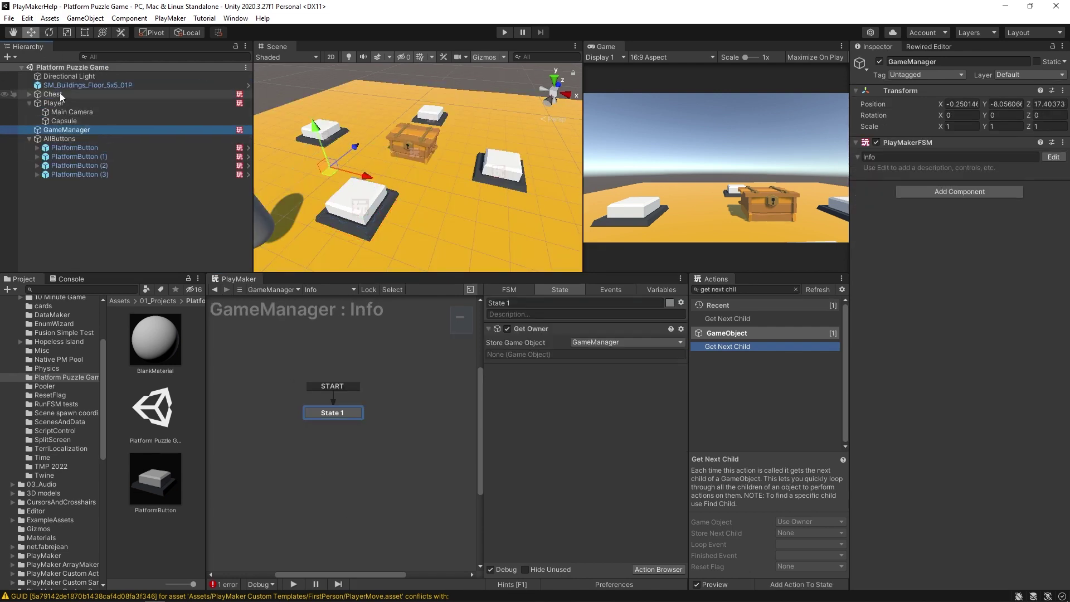
# Step: Add a Get Fsm Color action to the Chest's "Get button color" state, with nextButton as its specified Game Object
pyautogui.click(59, 94)
pyautogui.click(749, 290)
pyautogui.write('get fsm co')
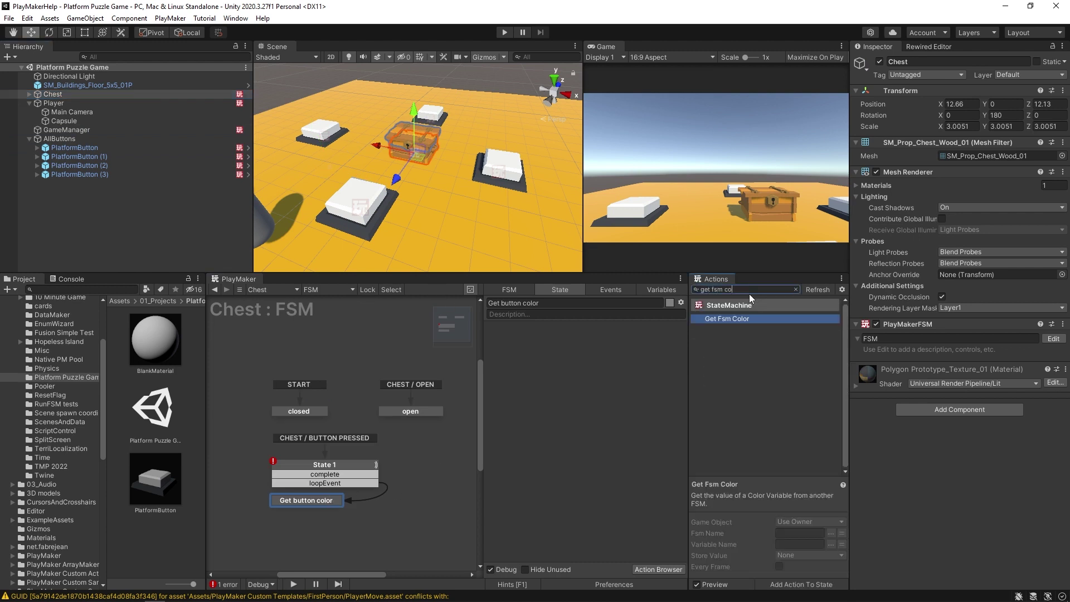
pyautogui.press('Return')
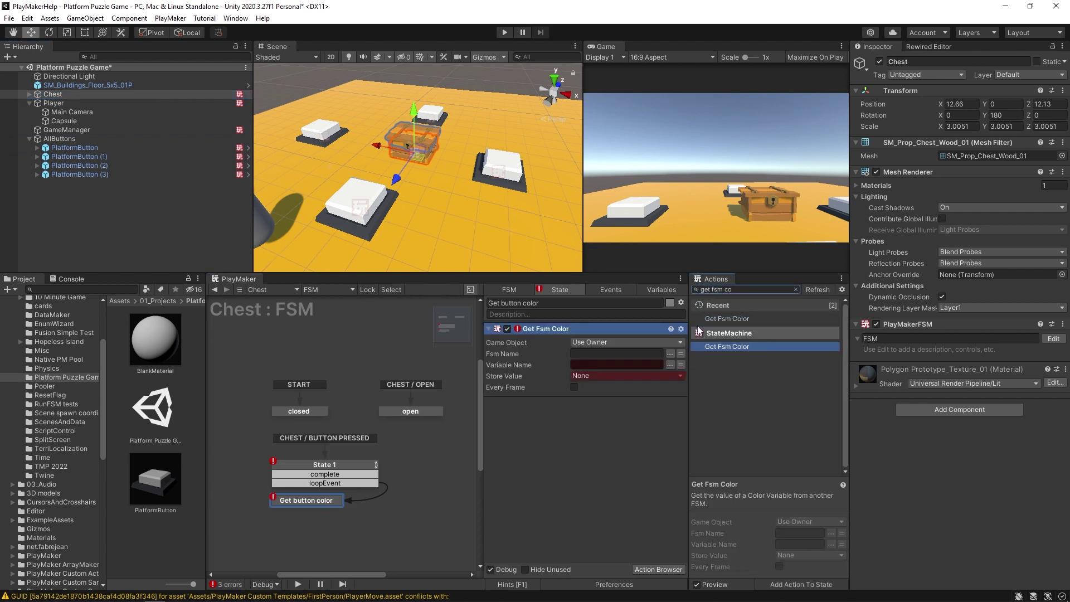
pyautogui.click(624, 342)
pyautogui.click(605, 363)
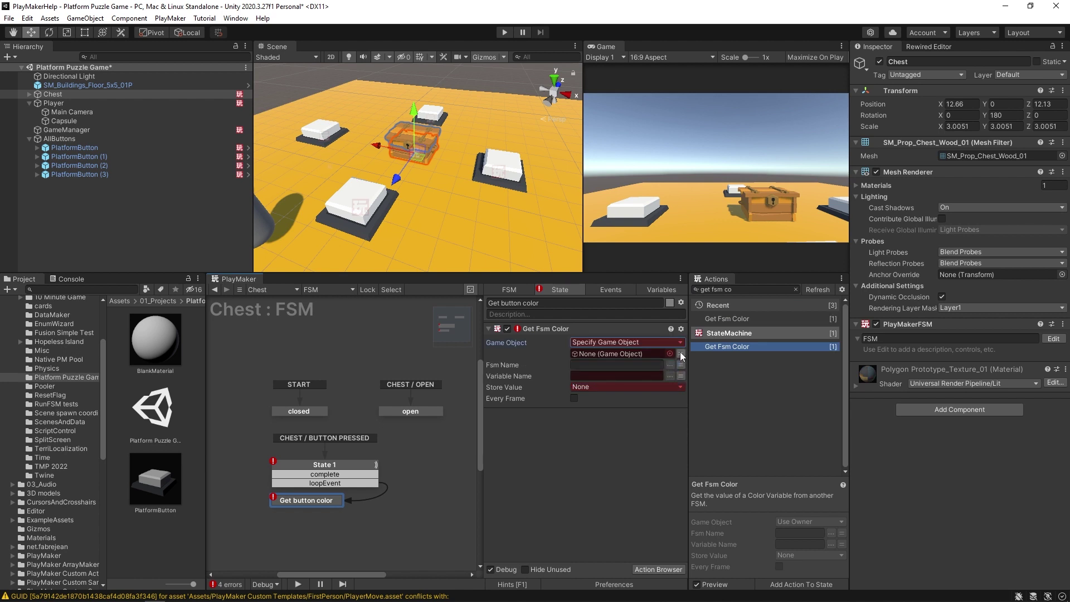
pyautogui.click(619, 353)
pyautogui.click(607, 379)
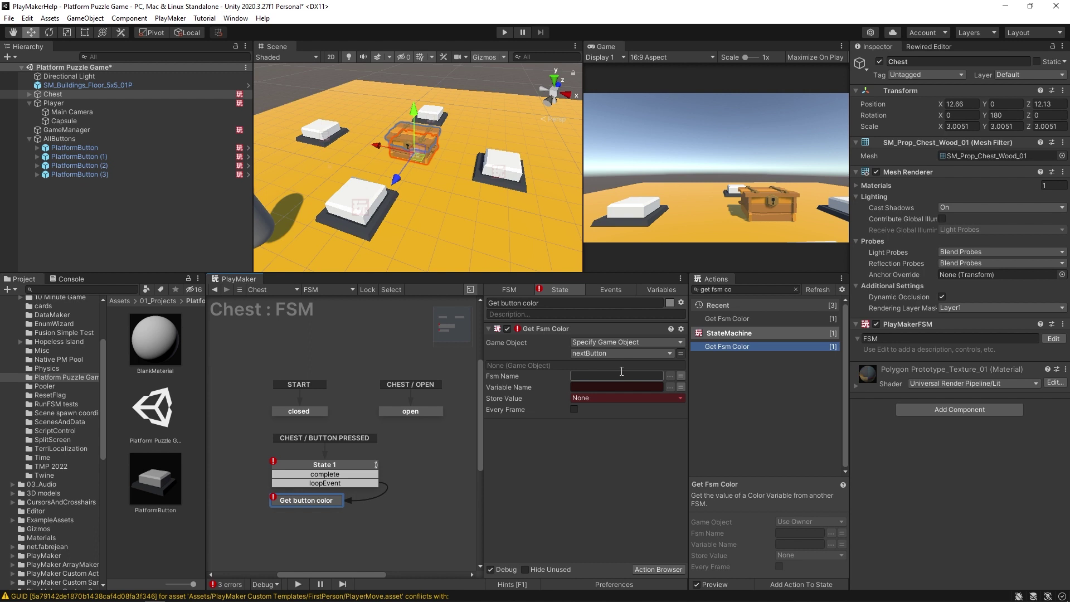
# Step: Set Get Fsm Color's Variable Name to nextColor and store its value in a new variable named nextColor
pyautogui.click(603, 387)
pyautogui.write('nextColor')
pyautogui.click(603, 397)
pyautogui.click(621, 428)
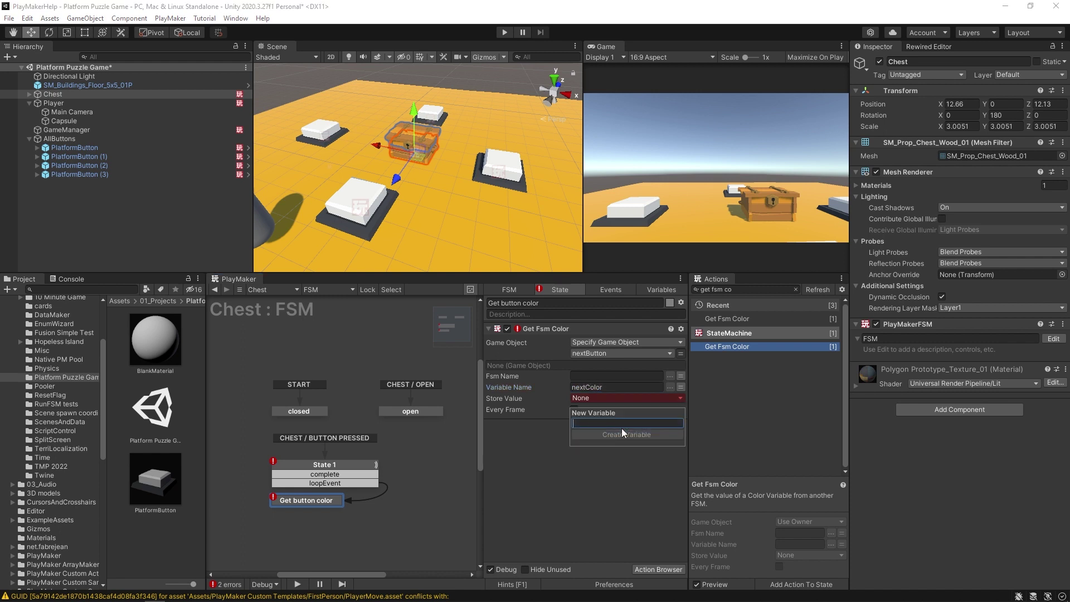
pyautogui.write('nextColor')
pyautogui.click(620, 430)
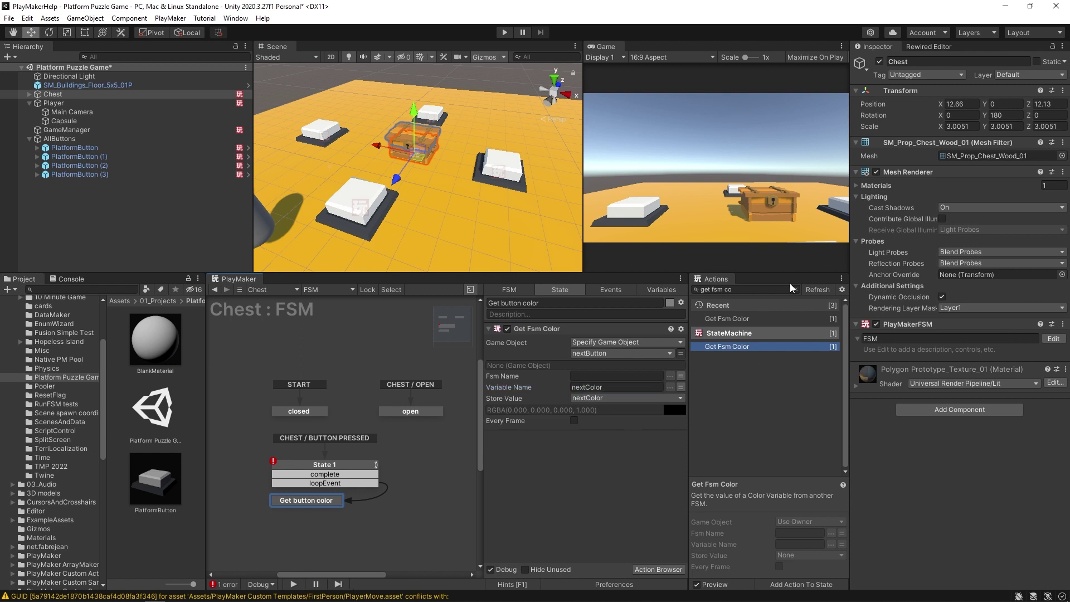
# Step: Add an Array Add action below Get Fsm Color in "Get button color" and review State 1's Get Next Child settings
pyautogui.click(762, 290)
pyautogui.write('array')
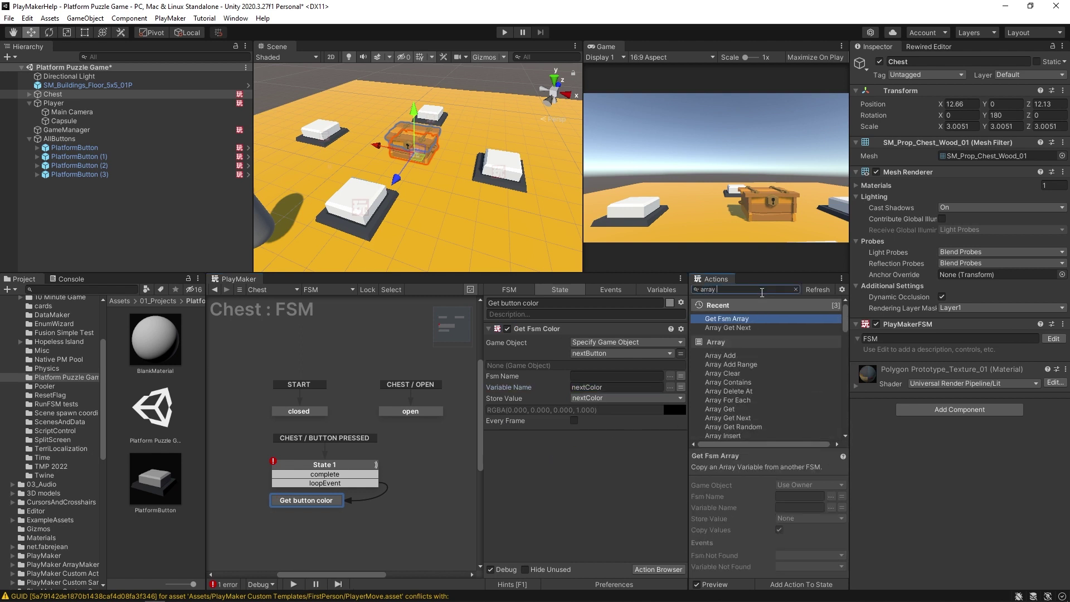
pyautogui.write(' add')
pyautogui.press('Return')
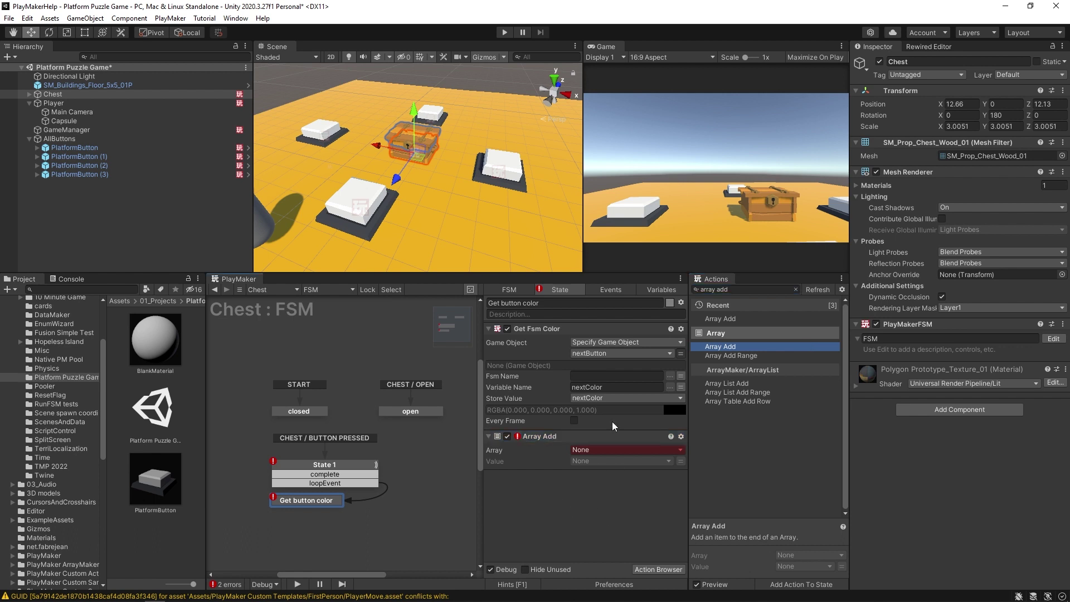
pyautogui.click(301, 463)
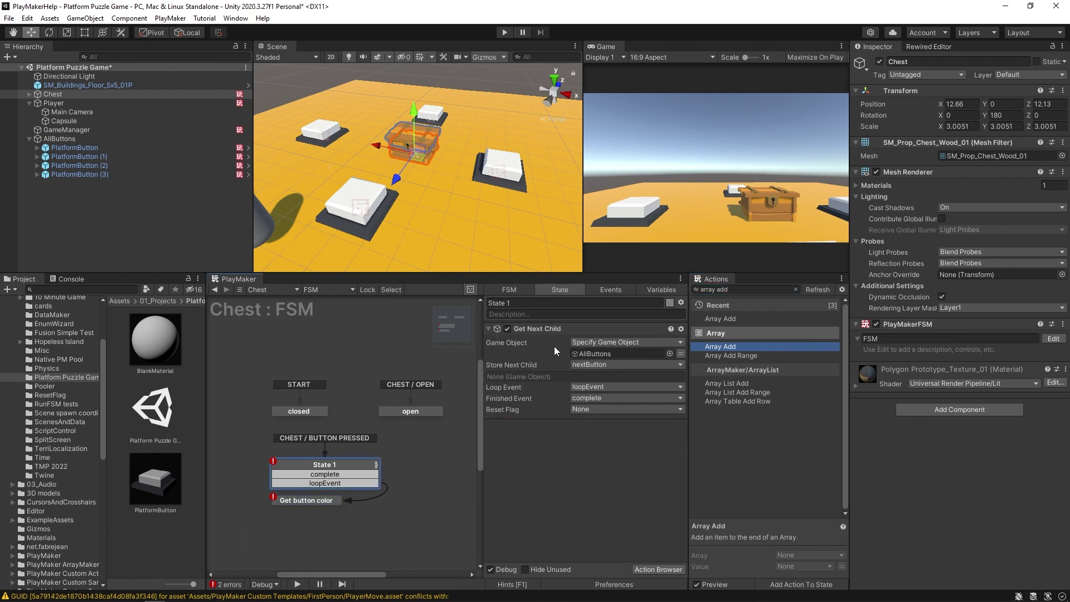
pyautogui.click(322, 505)
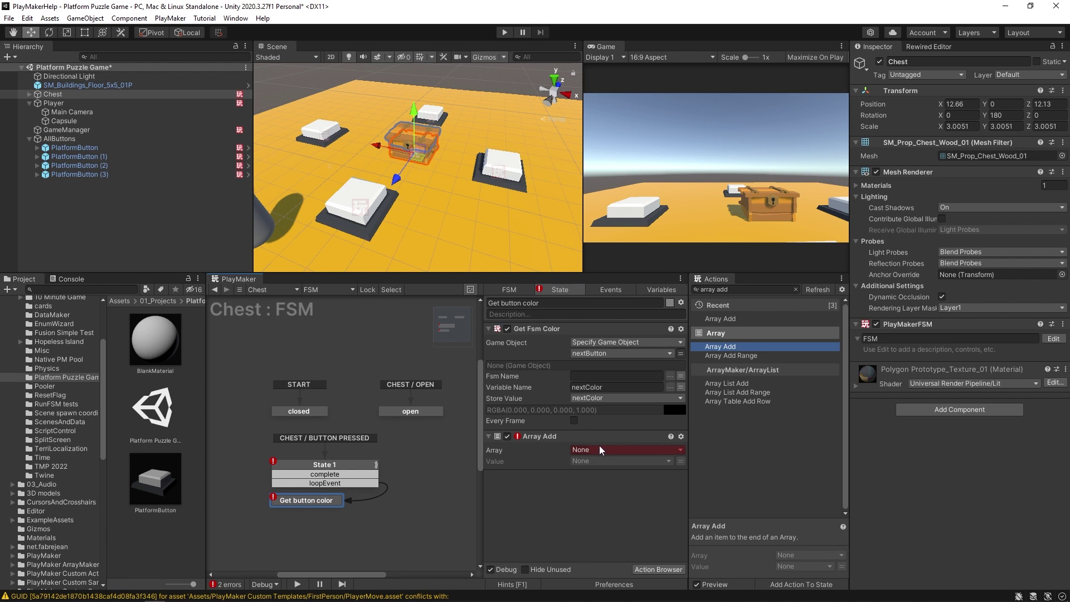
# Step: Create an Array variable named AllCurrentColors in the Chest FSM with Color as its array type
pyautogui.click(669, 285)
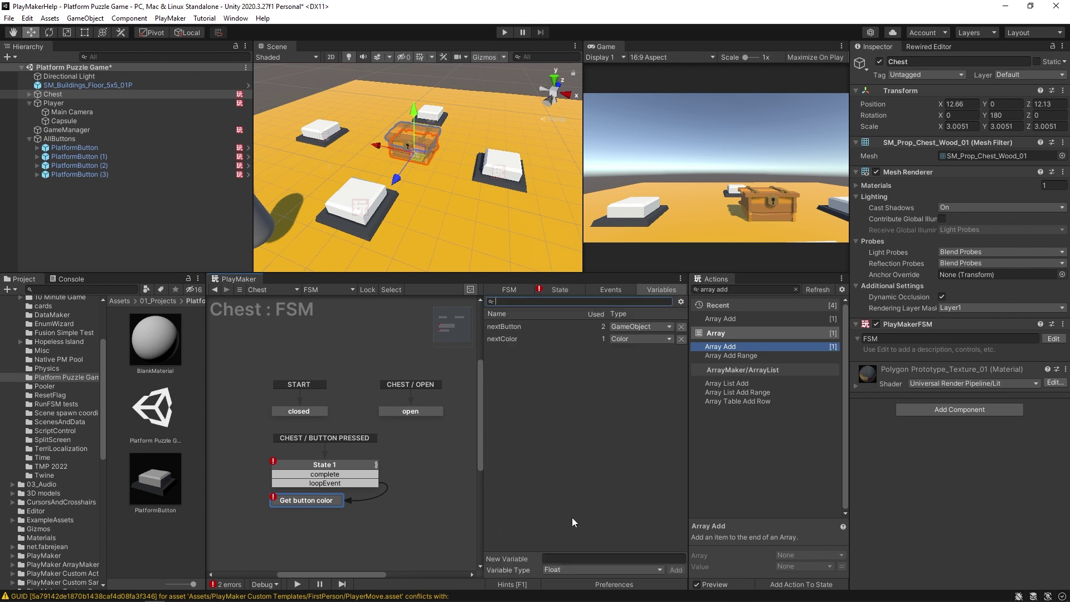
pyautogui.click(551, 570)
pyautogui.click(571, 557)
pyautogui.write('A')
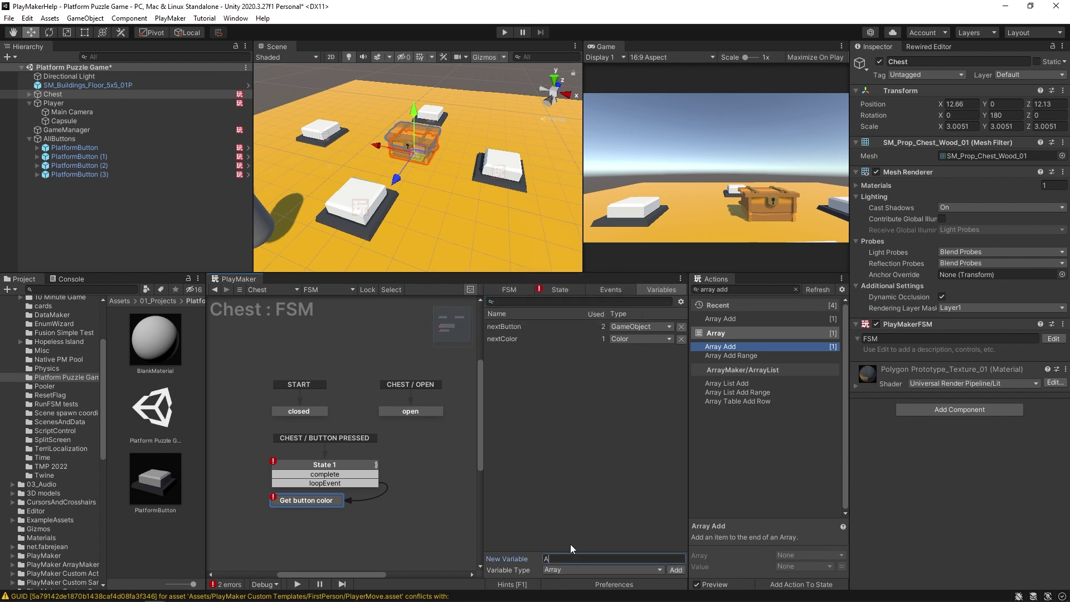
pyautogui.write('llCurrentColors')
pyautogui.press('Return')
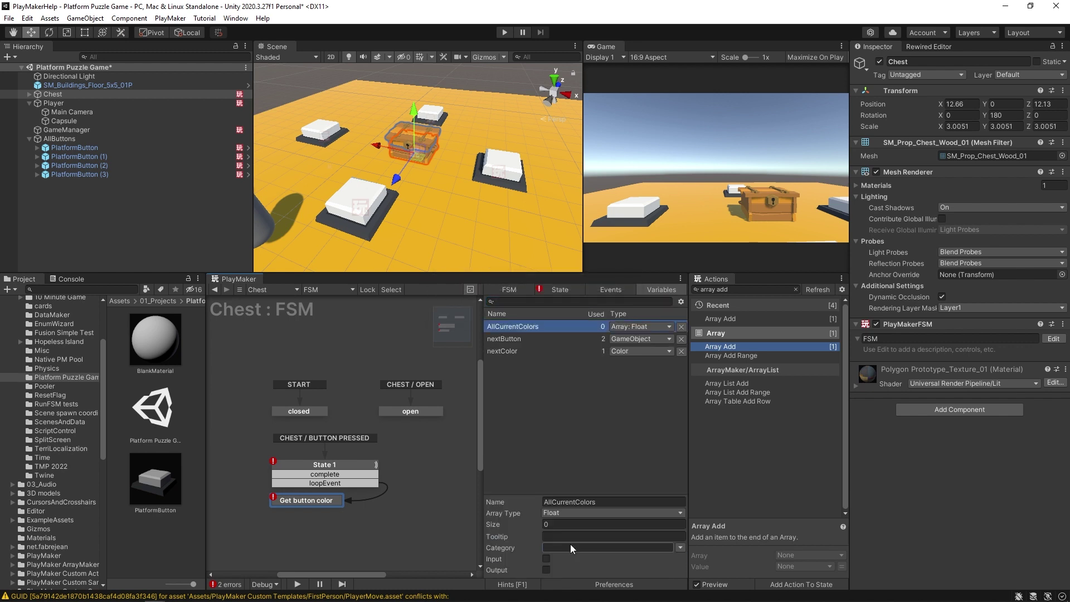
pyautogui.click(562, 512)
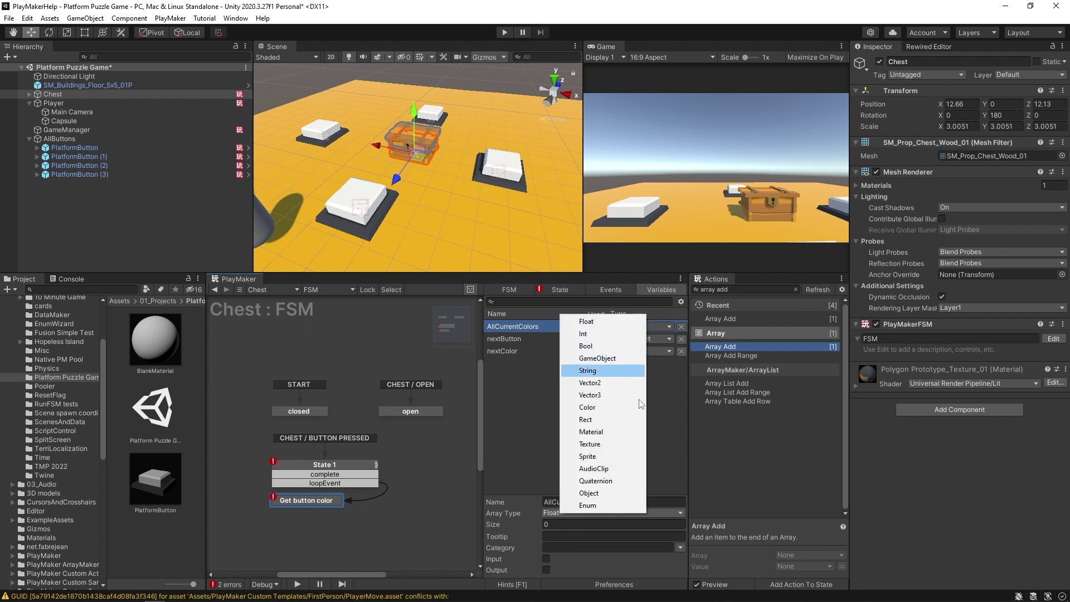
pyautogui.click(613, 408)
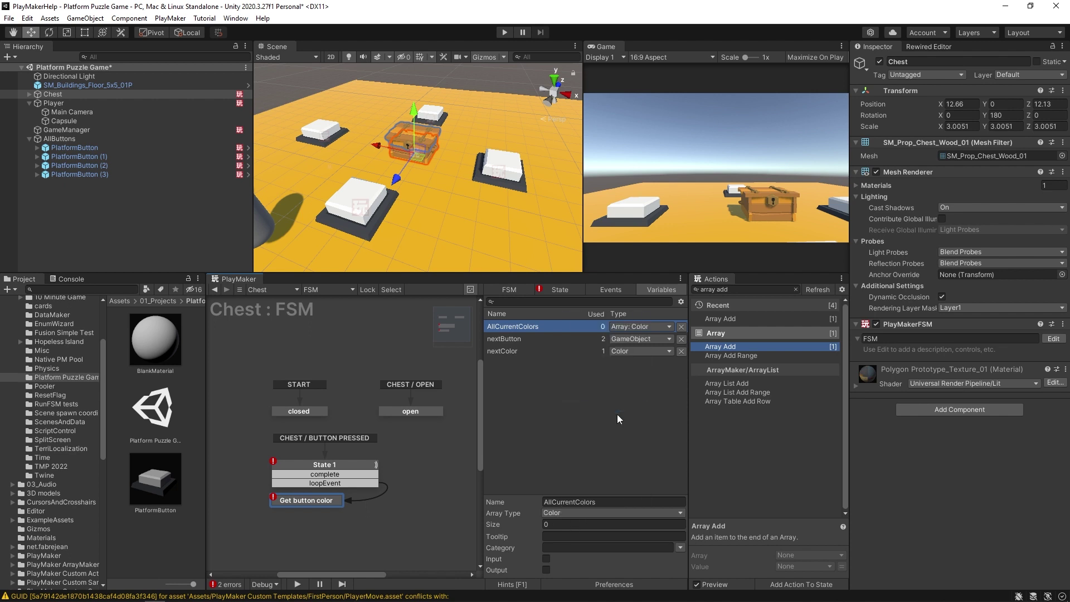
# Step: Set Array Add's Array to AllCurrentColors and its Value to the nextColor variable
pyautogui.click(569, 289)
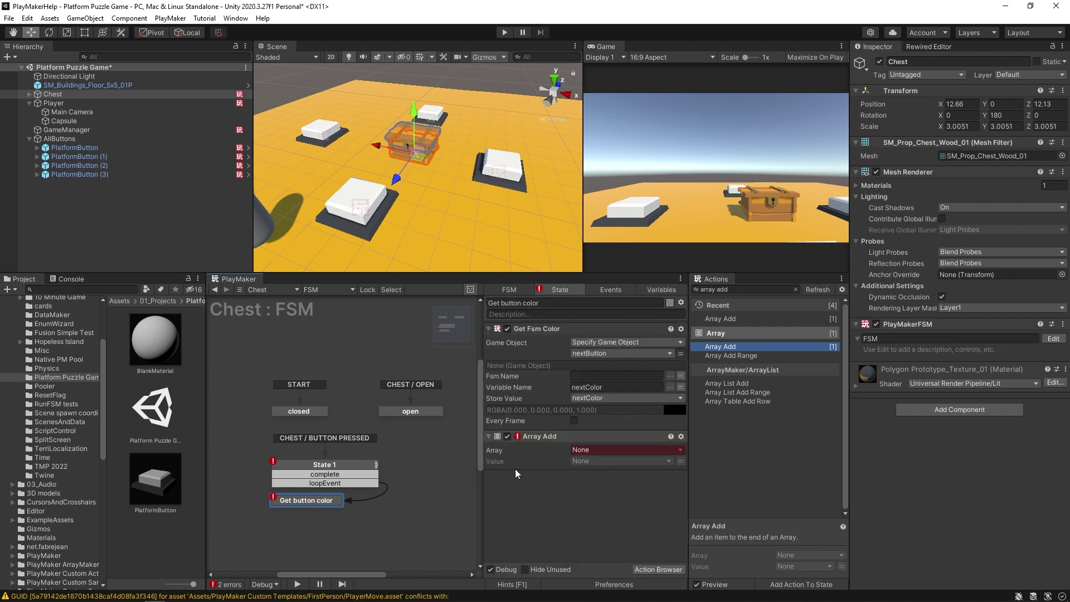
pyautogui.click(596, 450)
pyautogui.click(599, 475)
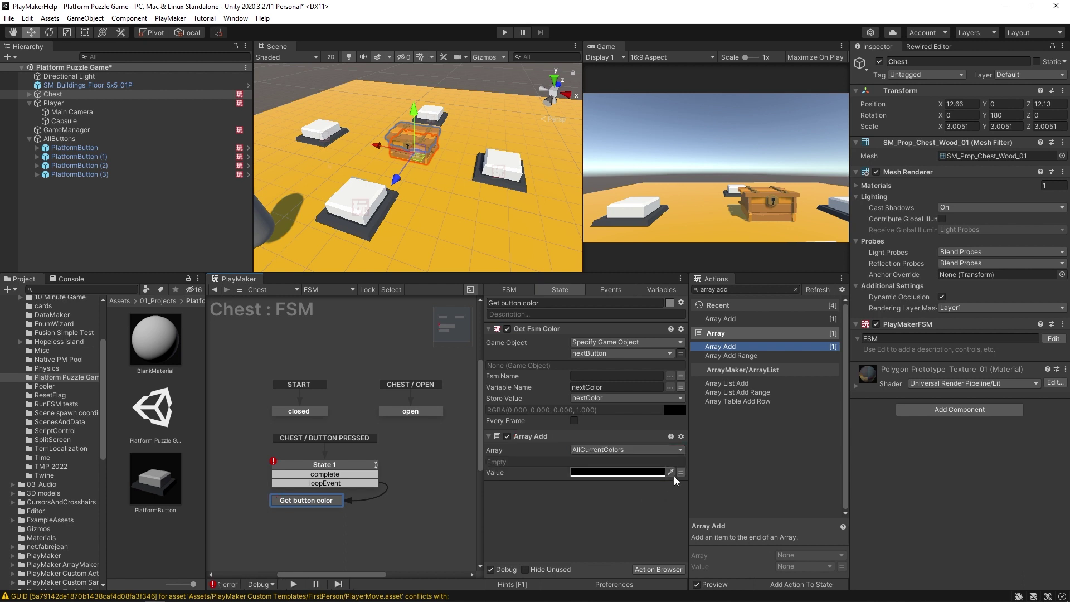
pyautogui.click(681, 472)
pyautogui.click(661, 472)
pyautogui.click(604, 497)
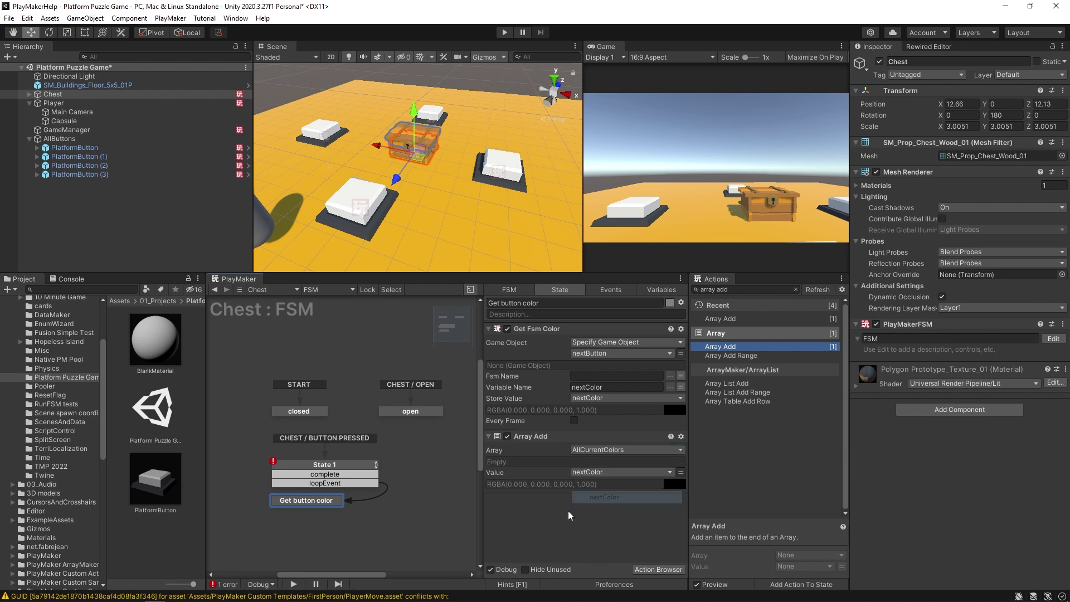
# Step: Add a FINISHED transition to "Get button color" and connect it back to State 1
pyautogui.keyDown('ctrl'); pyautogui.click(301, 501); pyautogui.keyUp('ctrl')
pyautogui.moveTo(306, 512); pyautogui.dragTo(307, 467)
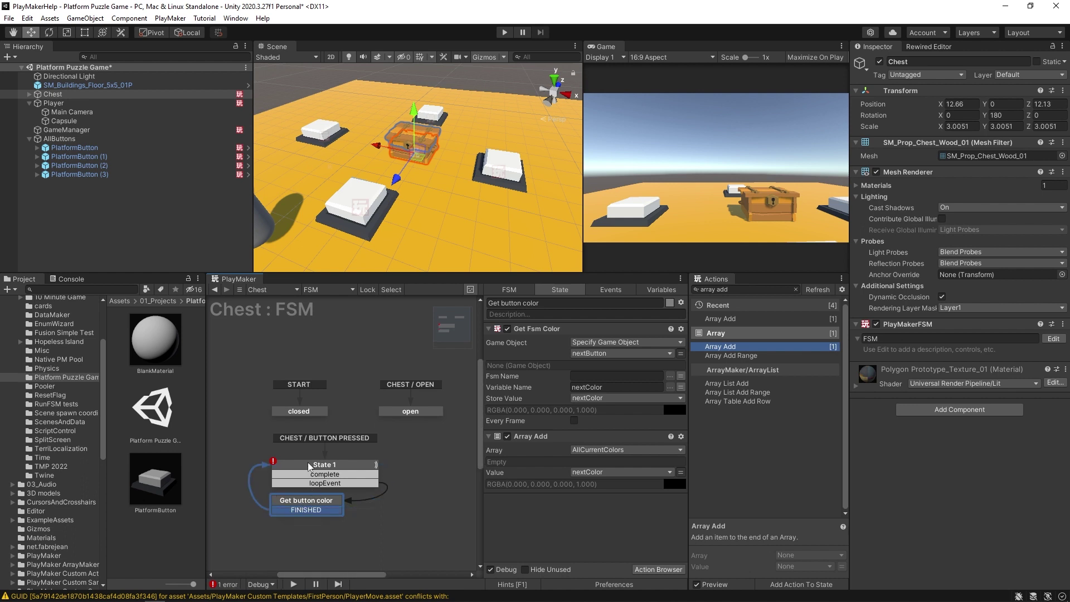
pyautogui.click(309, 467)
# Step: Connect State 1's complete event to a new state beside it and name that state "Check if all colors match"
pyautogui.moveTo(416, 519); pyautogui.dragTo(400, 510, button='middle')
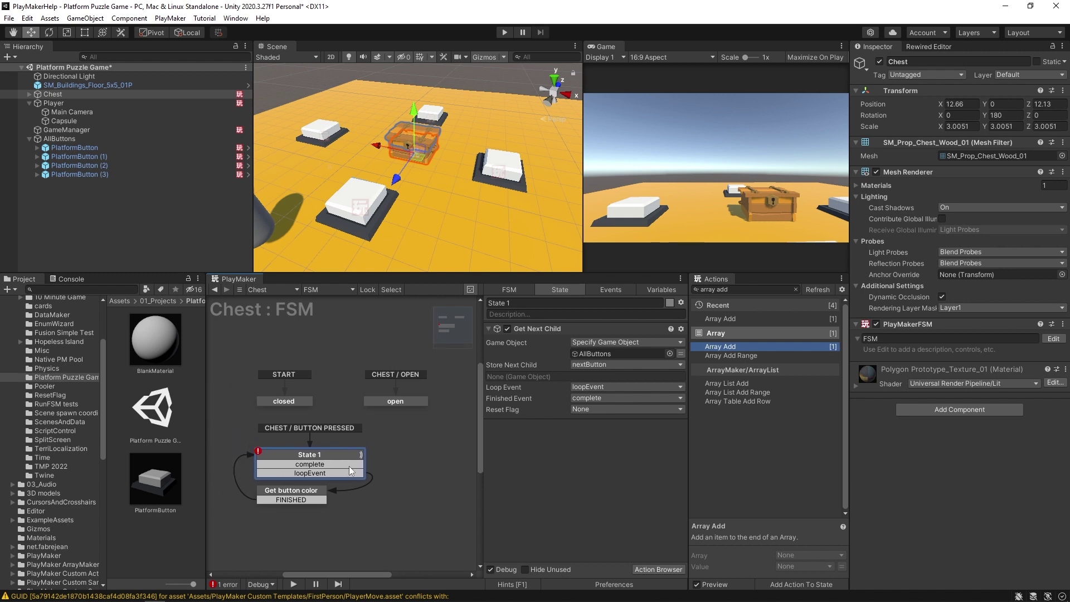
pyautogui.moveTo(350, 466); pyautogui.dragTo(438, 461)
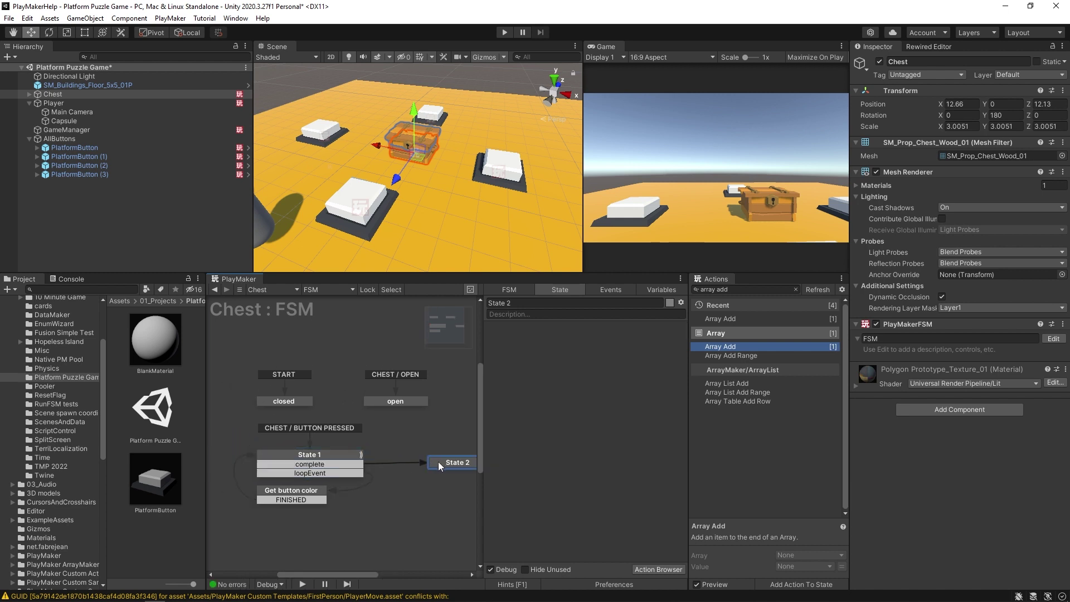
pyautogui.click(537, 303)
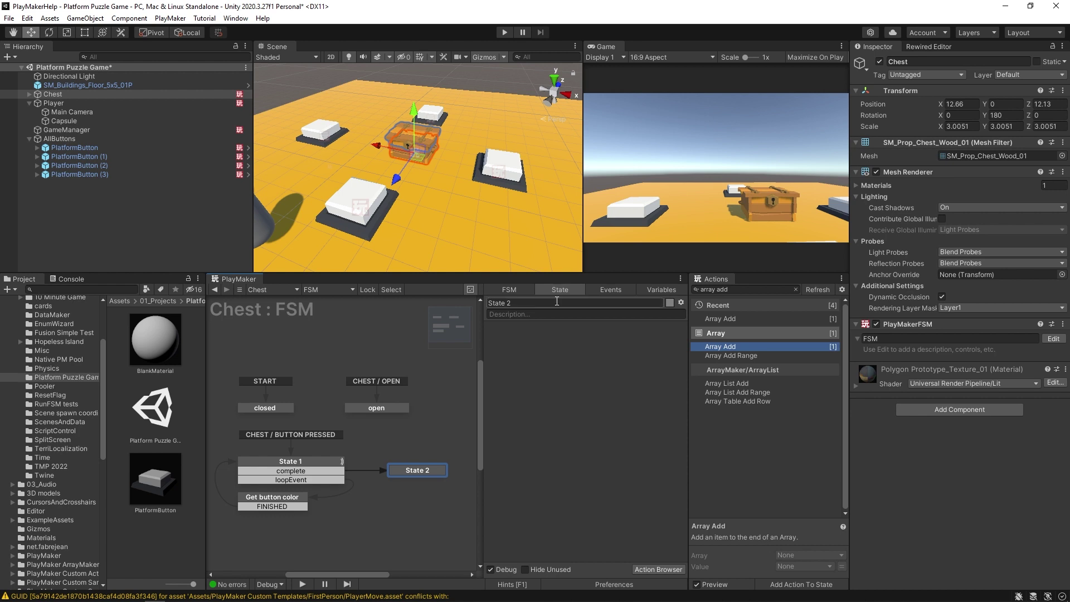
pyautogui.write('Check if all colors match')
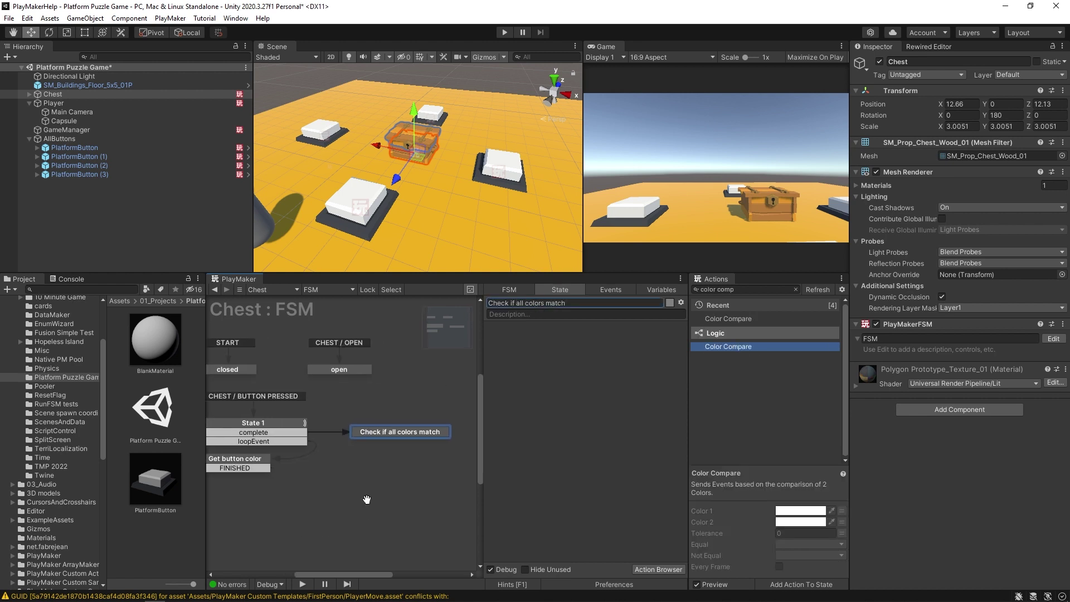
# Step: Add an Array Get action to "Check if all colors match" and set its Array to AllCurrentColors
pyautogui.click(753, 290)
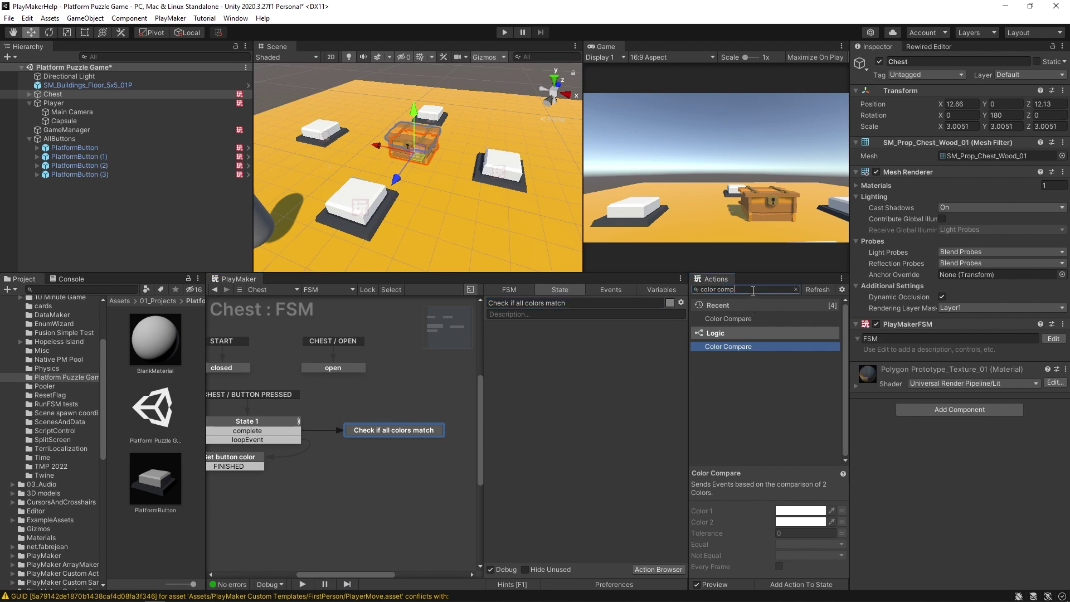
pyautogui.write('array get')
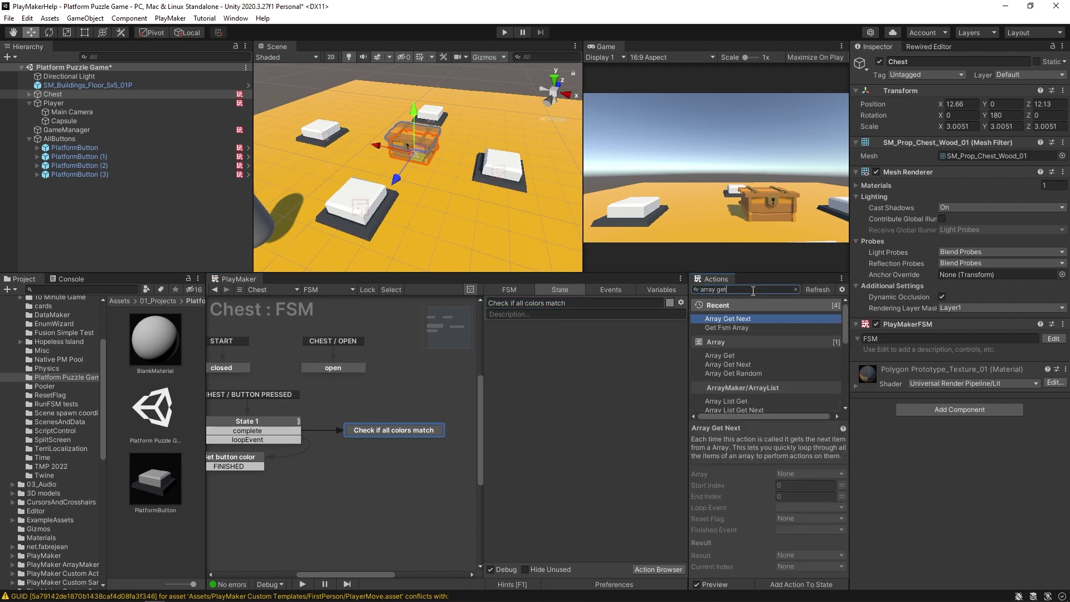
pyautogui.press('Down')
pyautogui.press('Down')
pyautogui.press('Return')
pyautogui.click(591, 343)
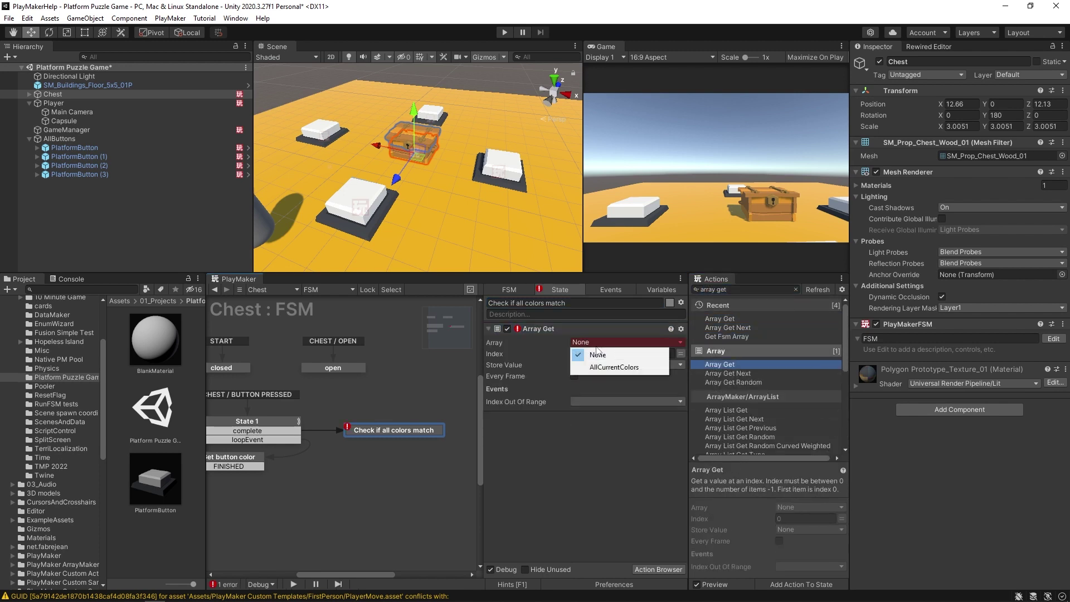
pyautogui.click(604, 367)
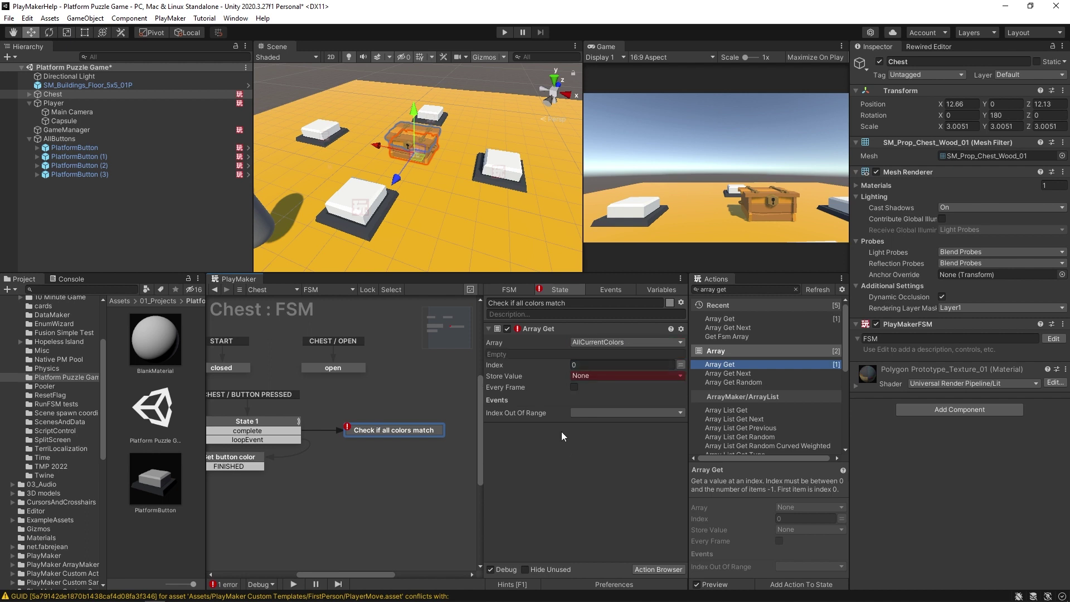
# Step: Store Array Get's value in a new variable named FirstColor
pyautogui.click(605, 376)
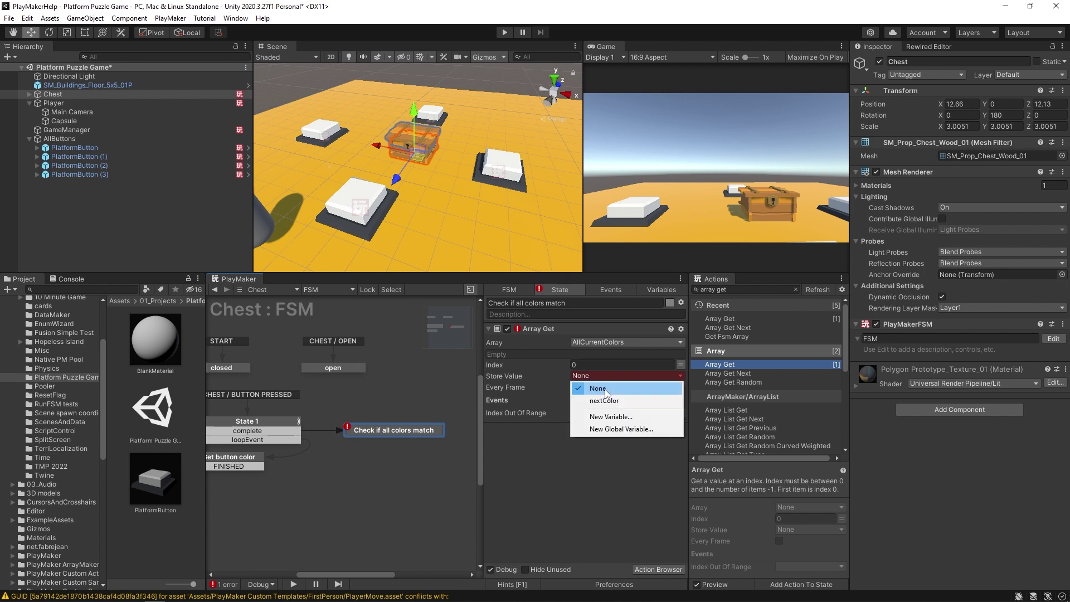
pyautogui.click(620, 417)
pyautogui.write('FirstC')
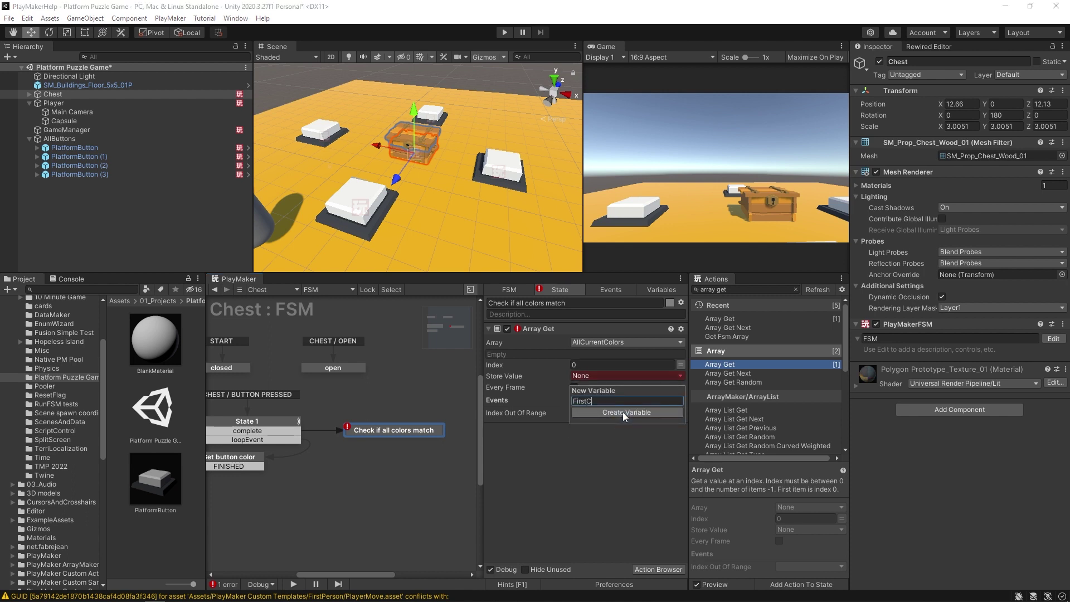
pyautogui.write('olor')
pyautogui.click(623, 412)
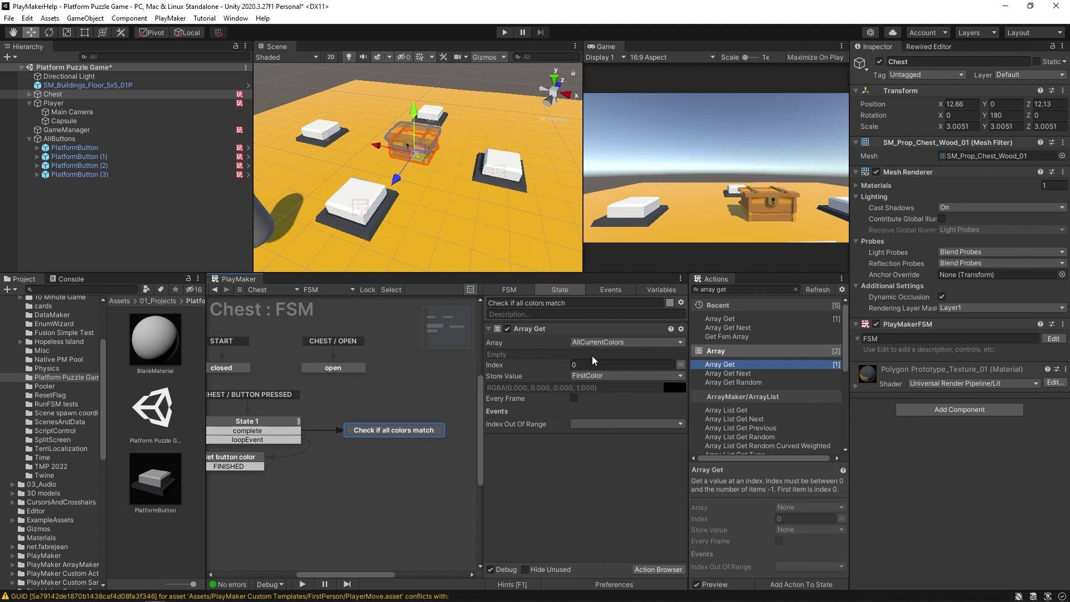
# Step: Connect a FINISHED transition from "Check if all colors match" to a new state, and add Array Get Next using AllCurrentColors there
pyautogui.keyDown('ctrl'); pyautogui.click(408, 431); pyautogui.keyUp('ctrl')
pyautogui.moveTo(407, 442); pyautogui.dragTo(368, 459)
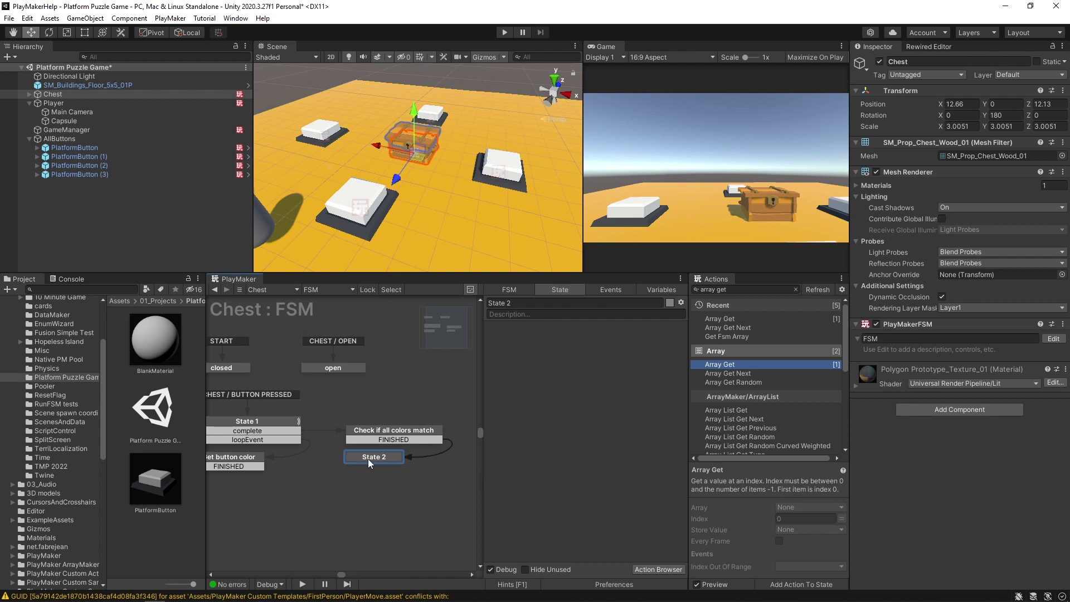
pyautogui.doubleClick(737, 373)
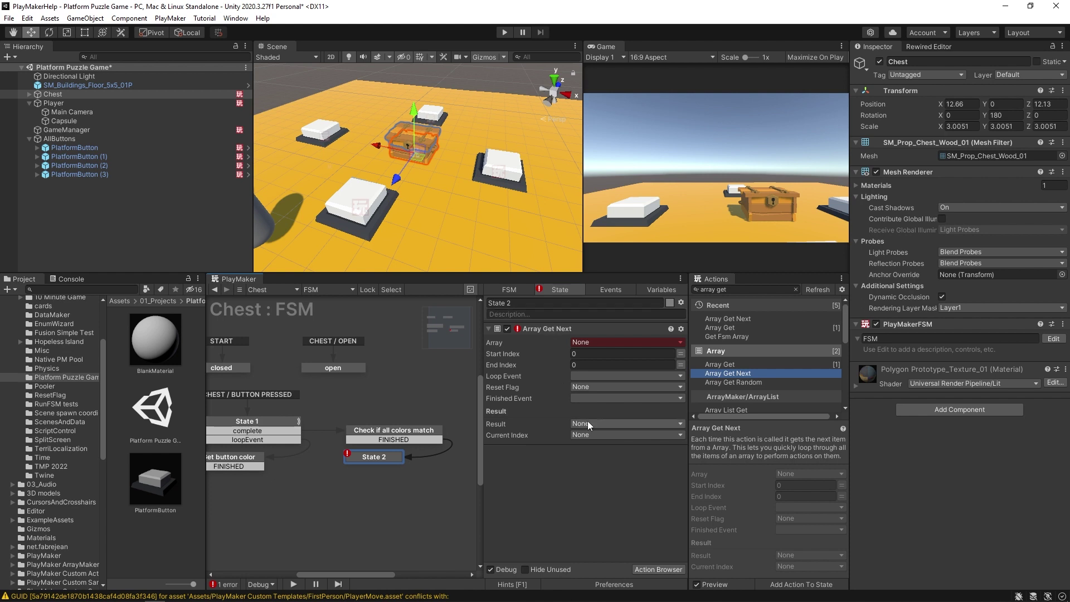
pyautogui.click(588, 342)
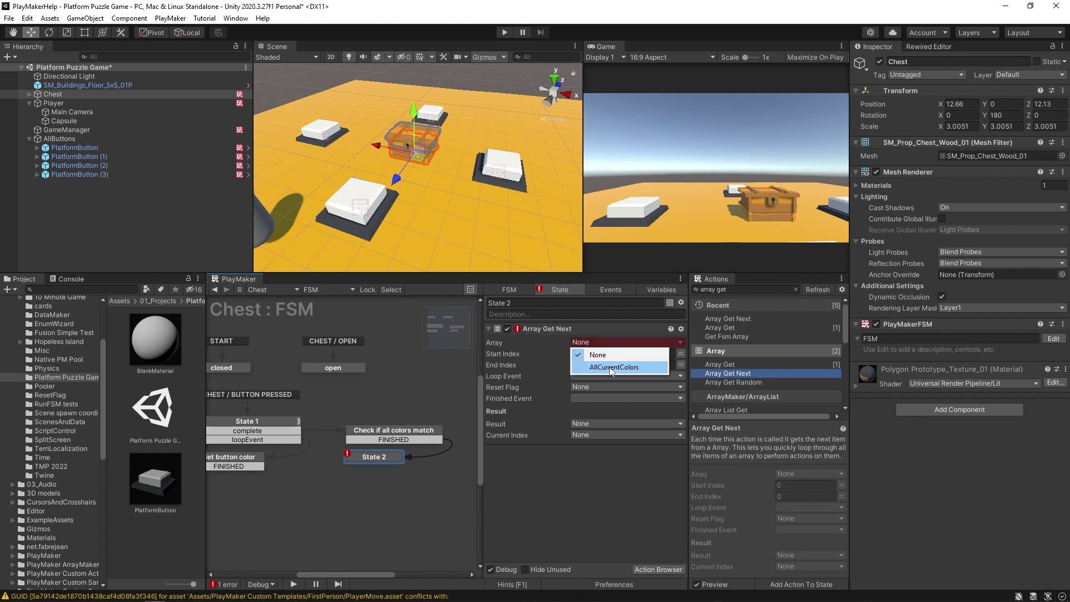
pyautogui.click(609, 367)
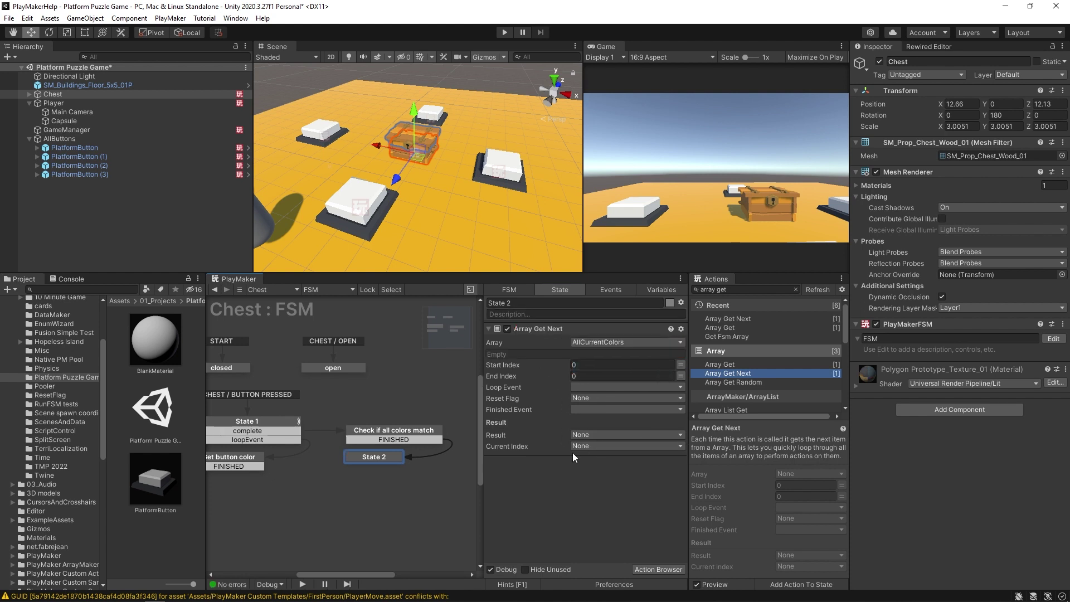
pyautogui.click(398, 433)
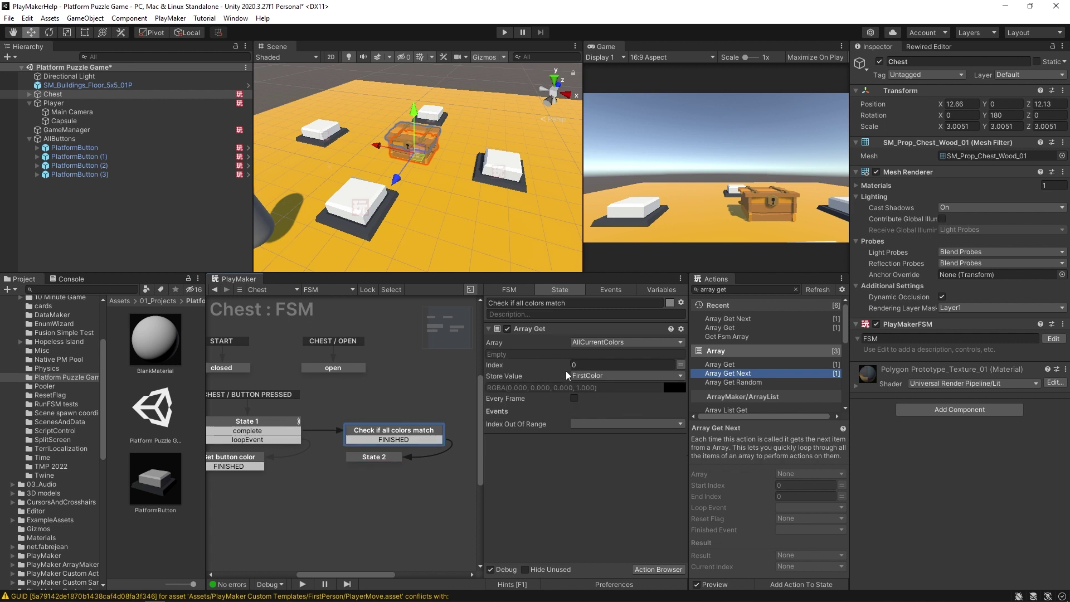
# Step: In State 2's Array Get Next, set the loop event to loopEvent, the finished event to complete, and the result to nextColor
pyautogui.click(384, 456)
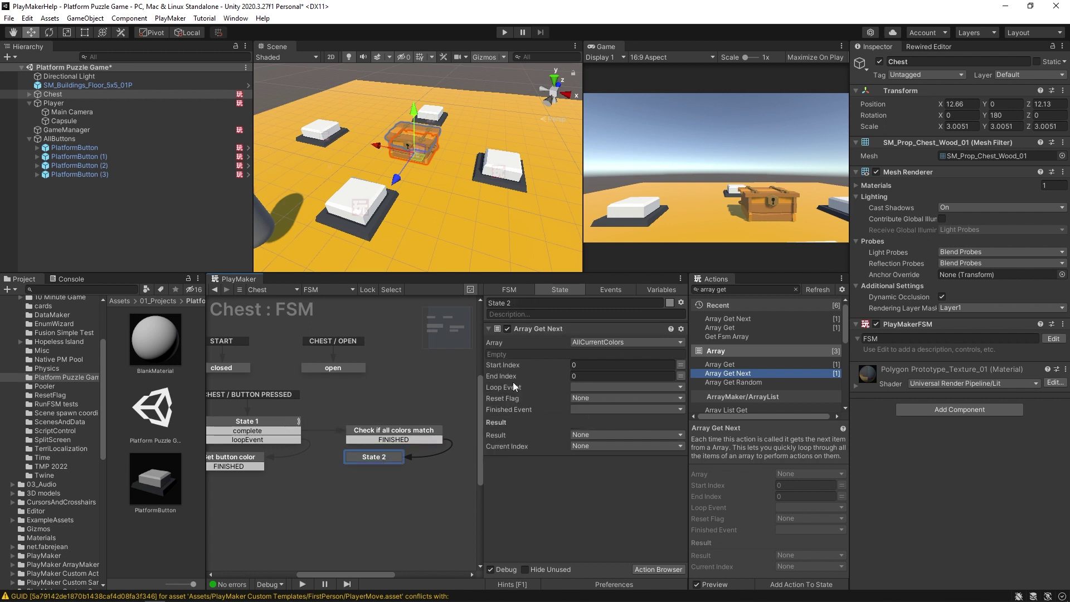
pyautogui.click(592, 386)
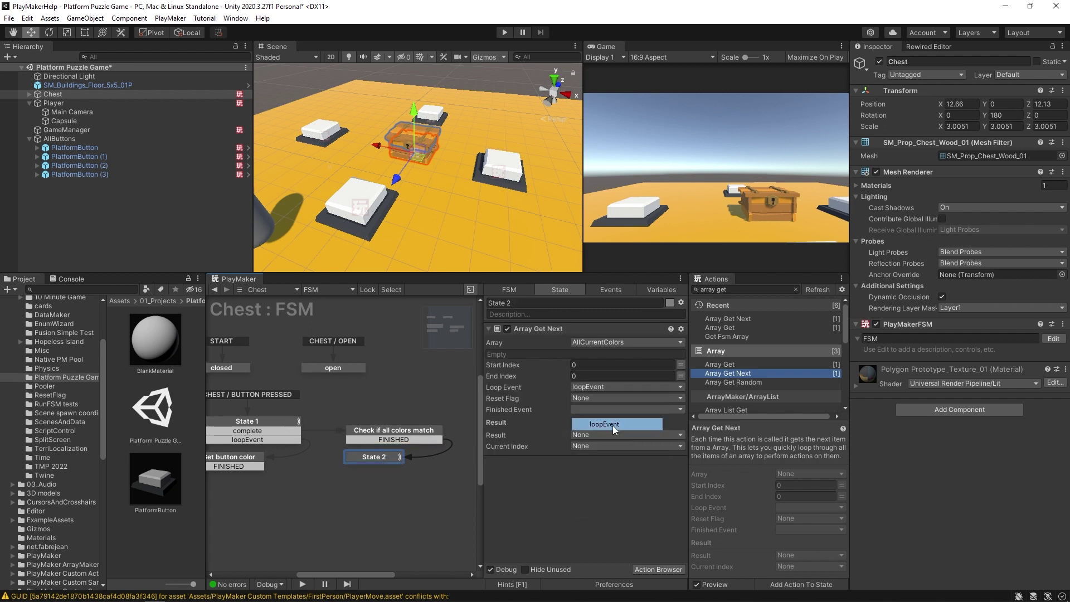
pyautogui.click(613, 426)
pyautogui.click(574, 410)
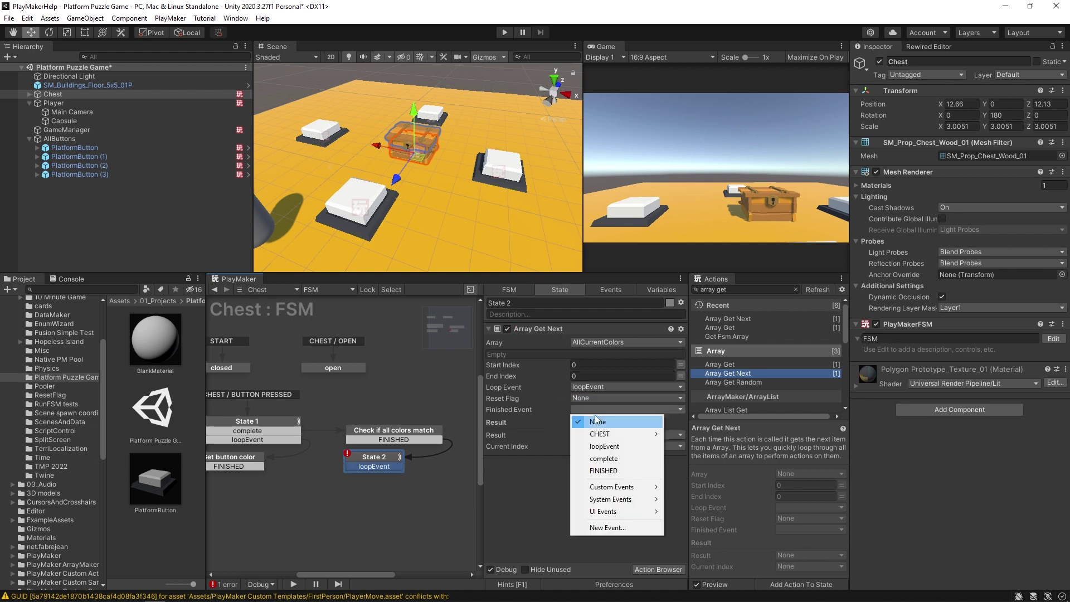
pyautogui.click(590, 445)
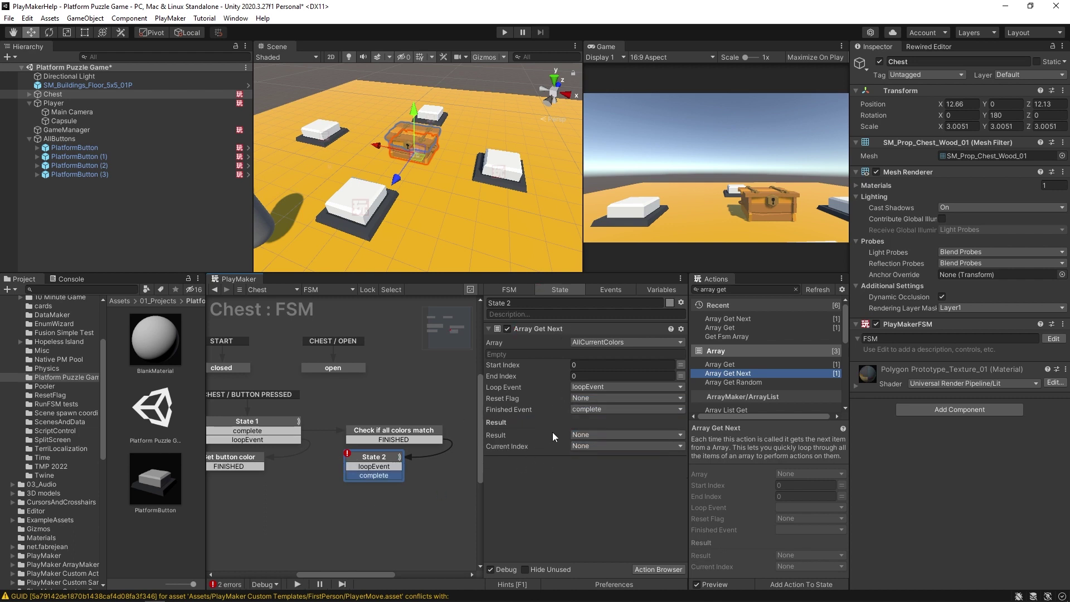
pyautogui.click(604, 436)
pyautogui.click(603, 482)
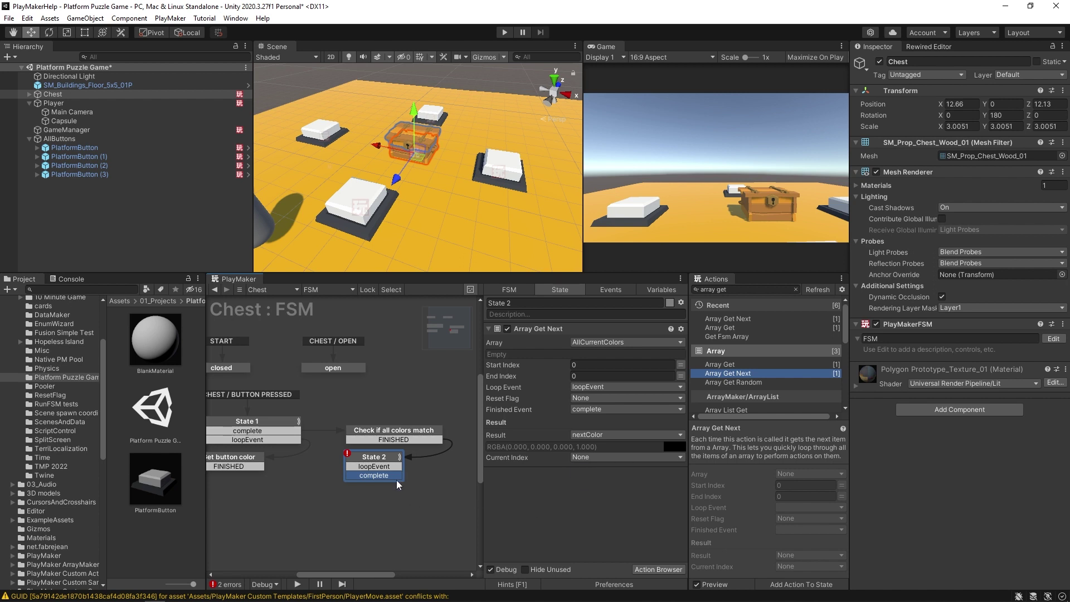
# Step: Connect State 2's loopEvent to a new state below it and rename State 2 as "GetNext color to compare"
pyautogui.moveTo(369, 475); pyautogui.dragTo(373, 508)
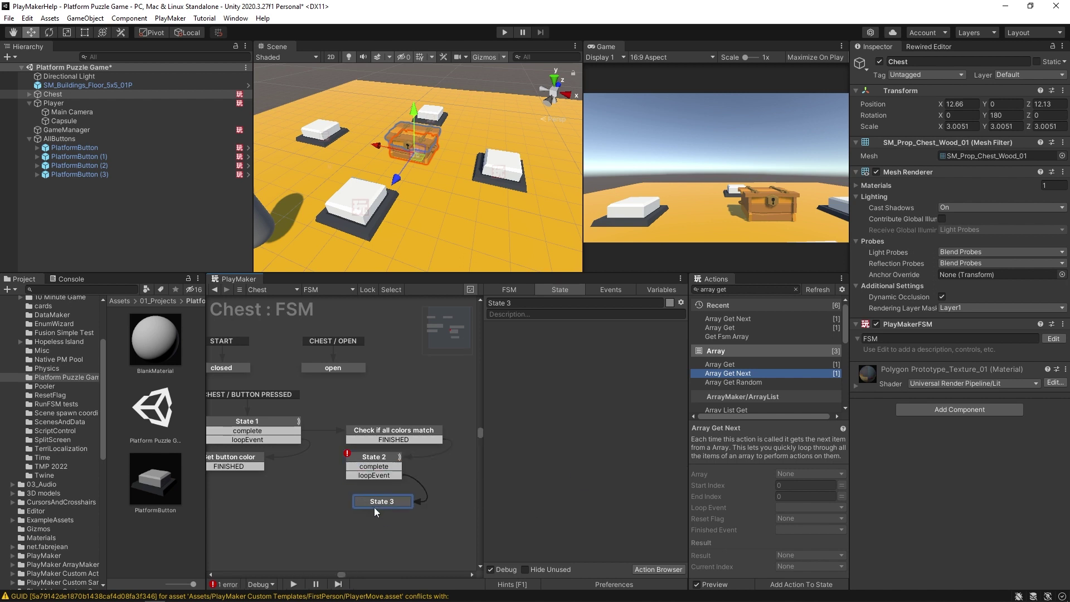
pyautogui.click(538, 303)
pyautogui.write('GetNext color t')
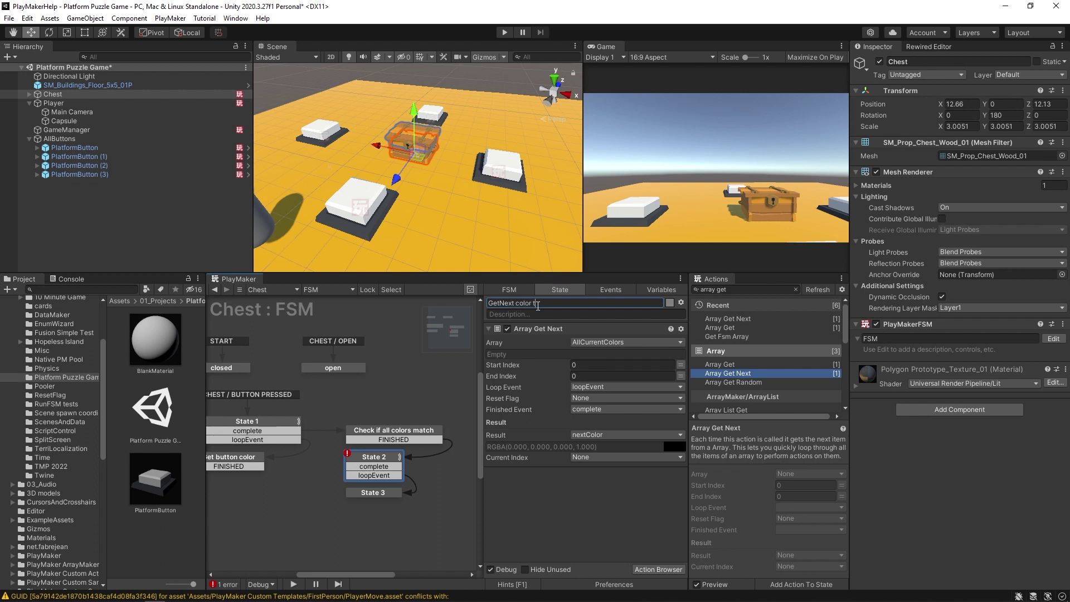
pyautogui.write('o compare')
pyautogui.press('Return')
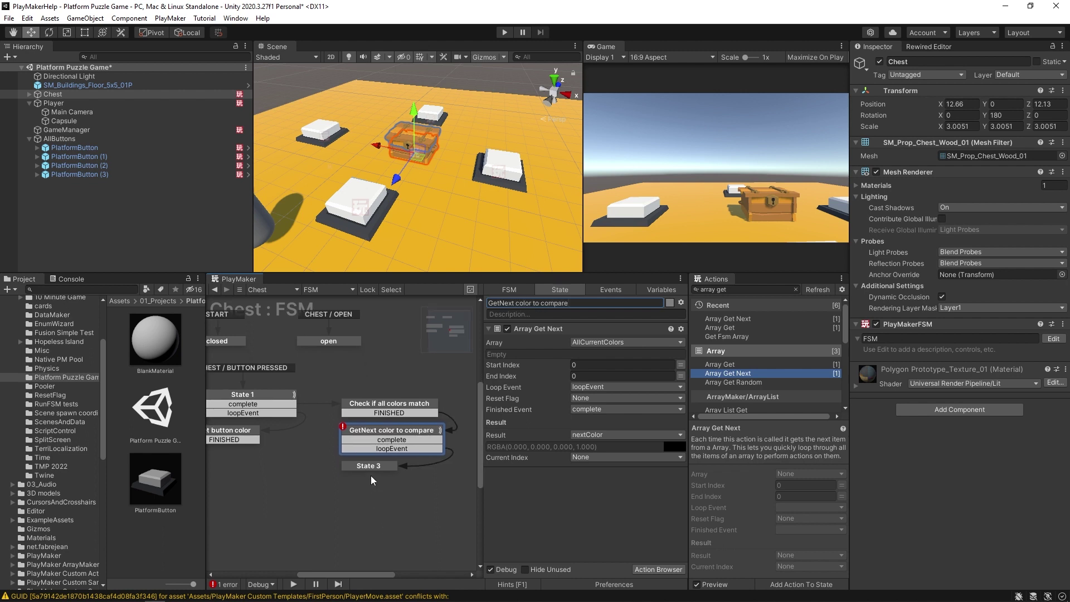
# Step: Add a Color Compare action to State 3 that compares the FirstColor variable with nextColor
pyautogui.click(369, 467)
pyautogui.click(752, 289)
pyautogui.write('color')
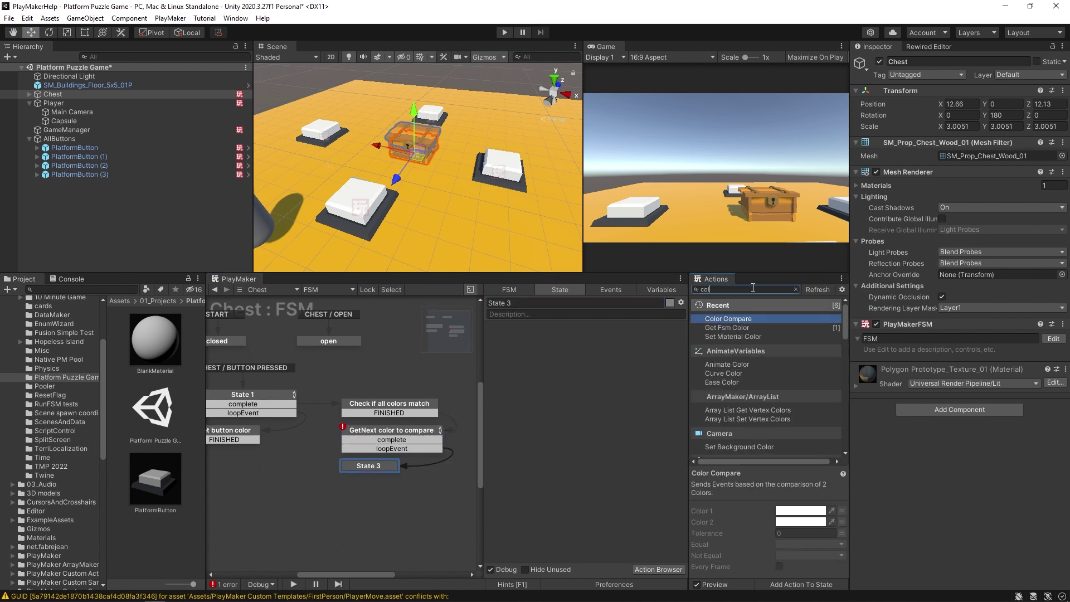
pyautogui.press('Return')
pyautogui.click(681, 354)
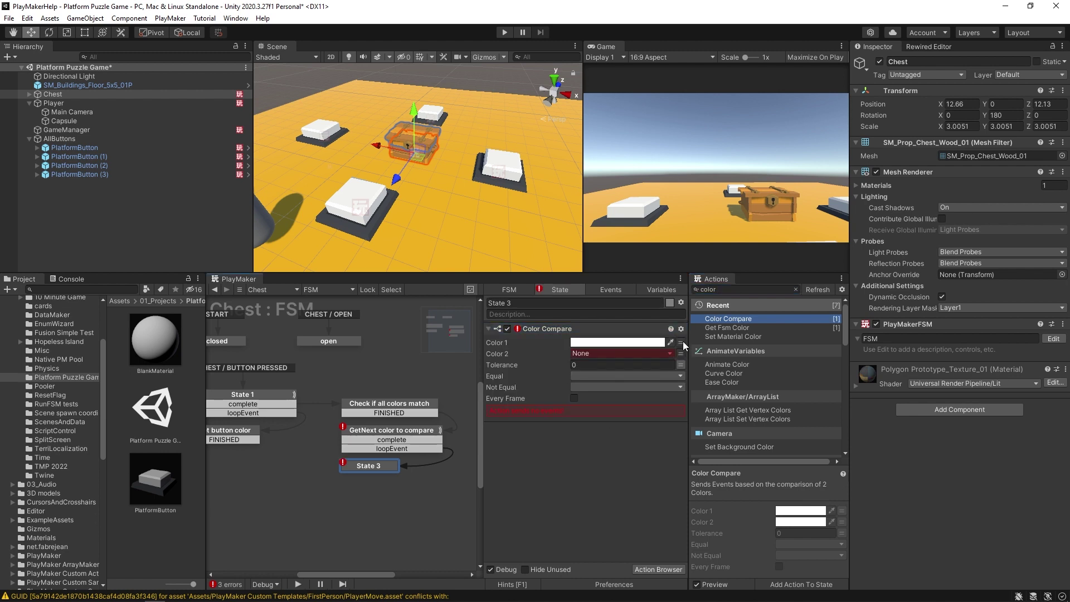
pyautogui.click(681, 342)
pyautogui.click(642, 342)
pyautogui.click(604, 367)
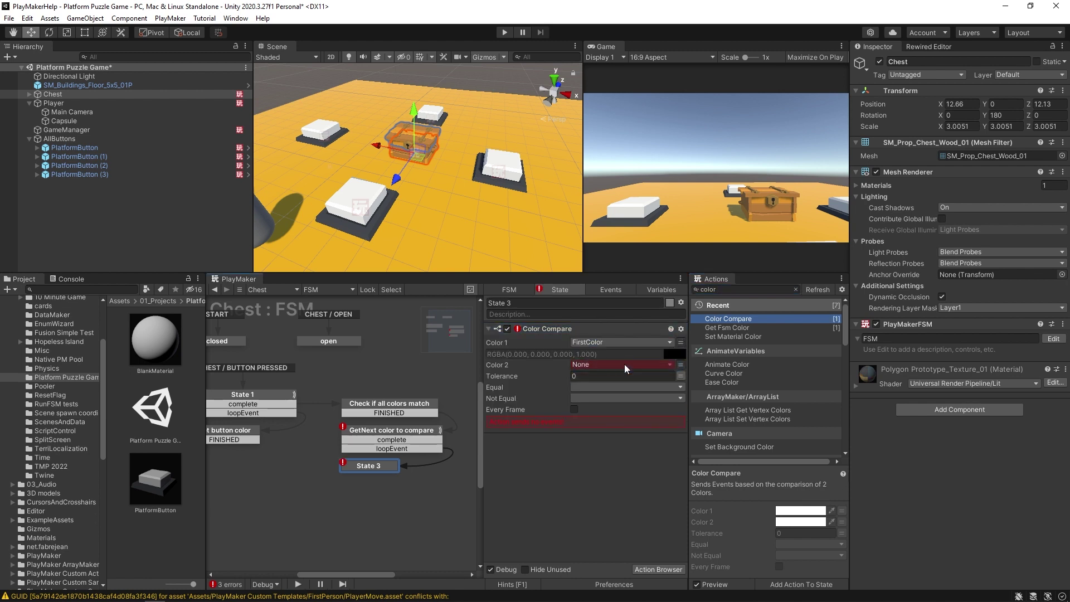
pyautogui.click(594, 364)
pyautogui.click(604, 401)
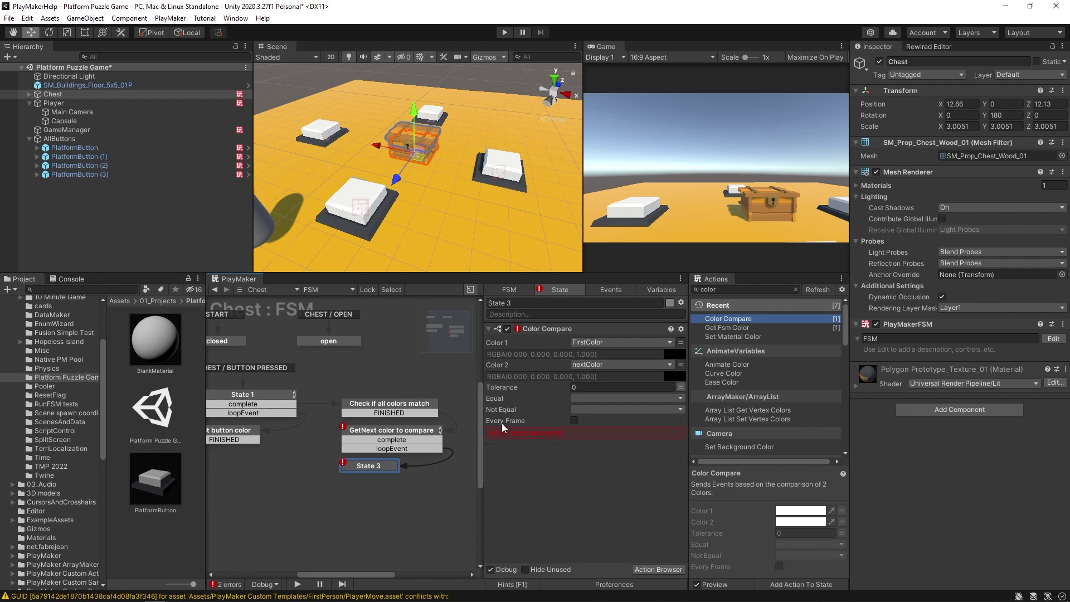
# Step: Rename State 3 as "Same color?"
pyautogui.click(520, 303)
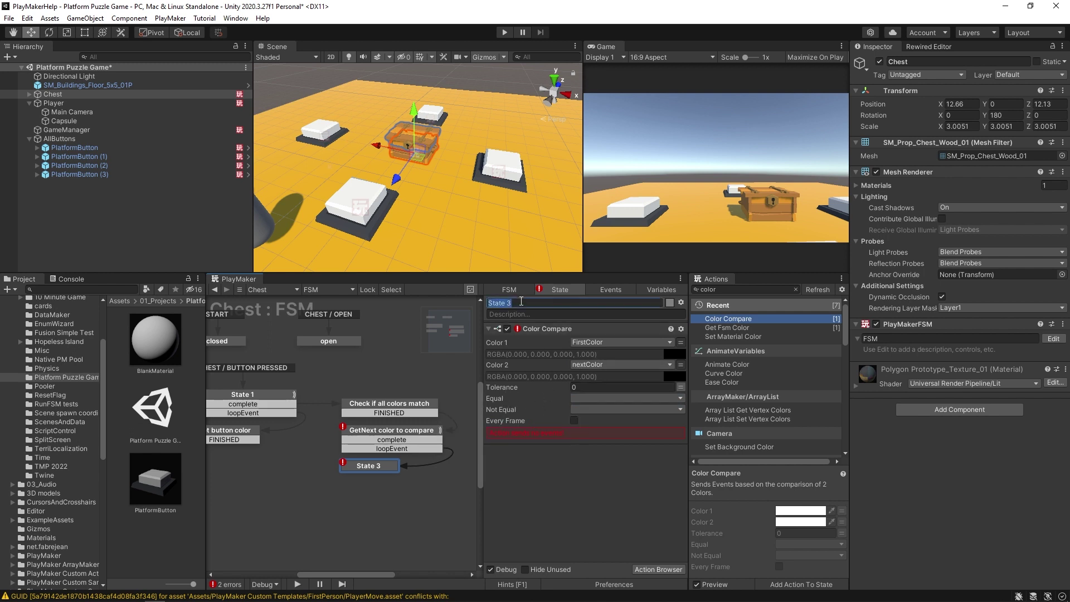
pyautogui.write('Same color?')
# Step: Create a YES event for Color Compare's Equal result and a NO event for its Not Equal result
pyautogui.click(620, 408)
pyautogui.click(619, 522)
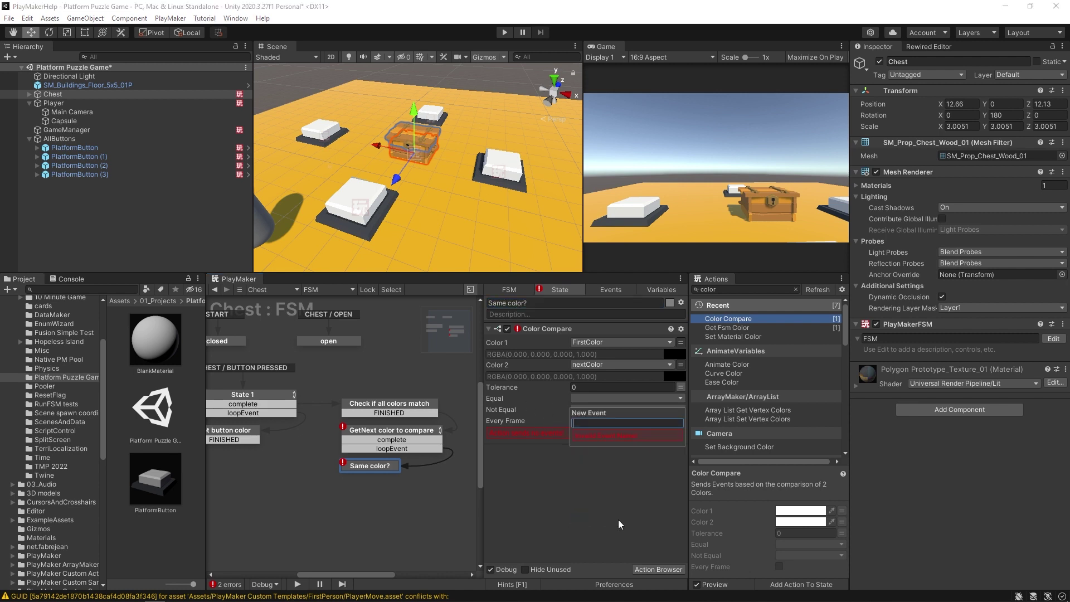
pyautogui.write('YES')
pyautogui.press('Return')
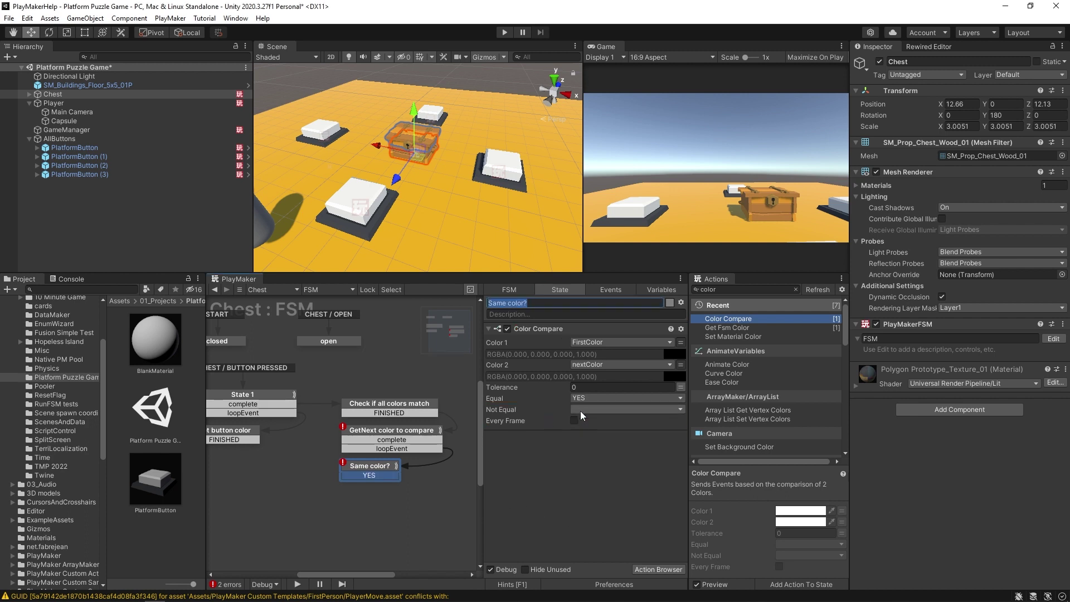
pyautogui.click(580, 411)
pyautogui.click(611, 538)
pyautogui.write('NO')
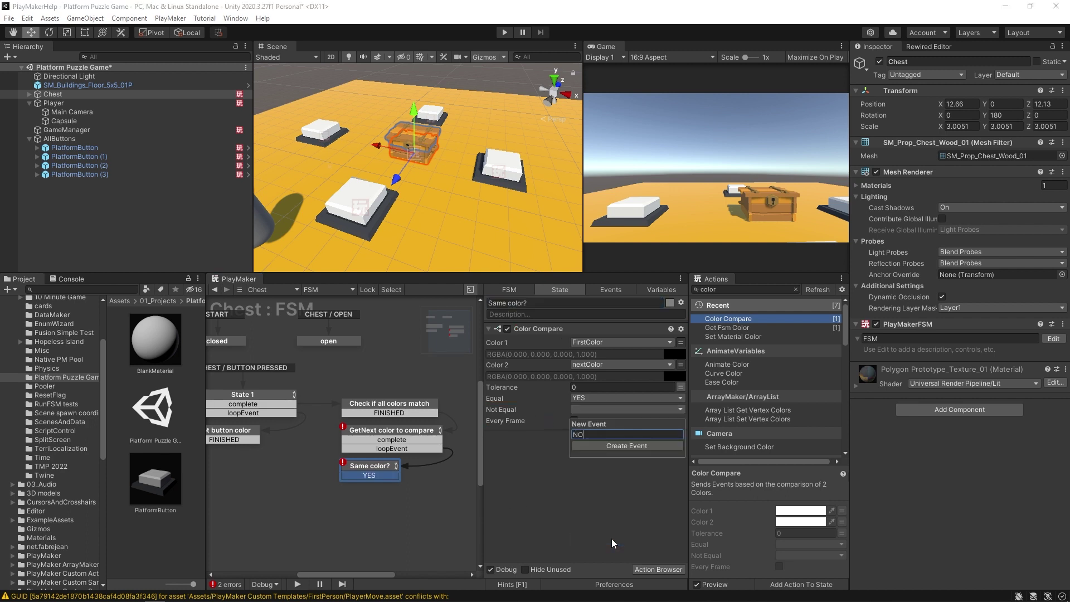
pyautogui.press('Return')
pyautogui.click(534, 426)
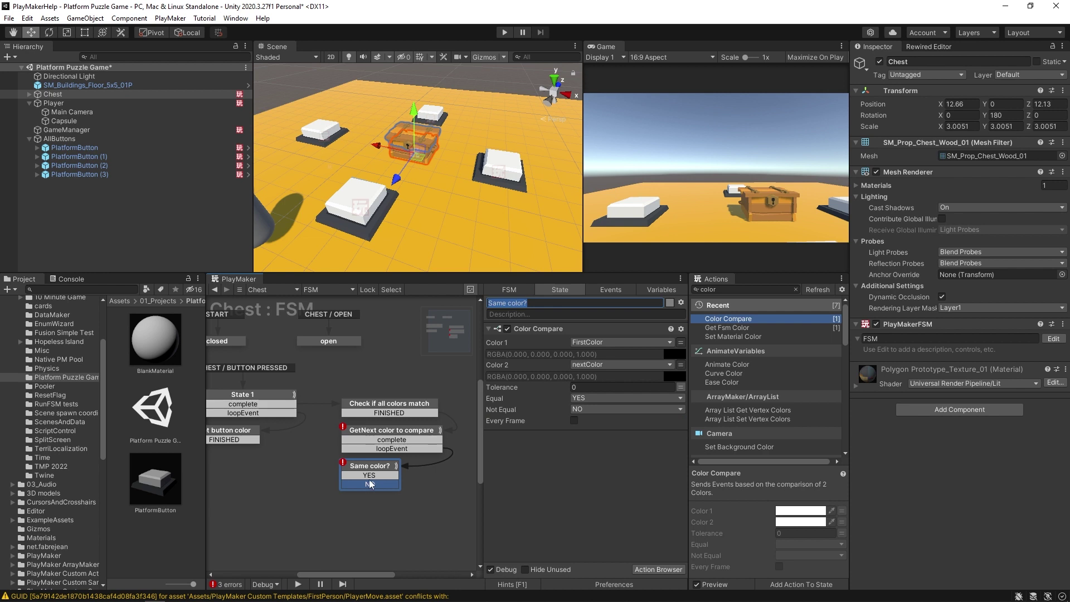
# Step: Connect the YES event of "Same color?" back to "GetNext color to compare"
pyautogui.moveTo(368, 476); pyautogui.dragTo(367, 438)
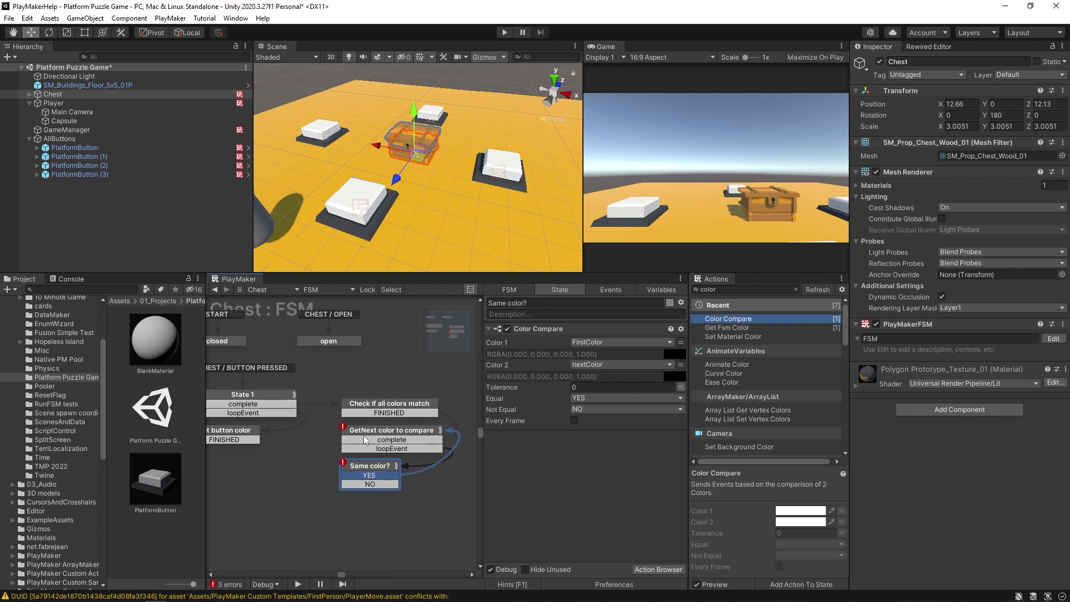
pyautogui.click(397, 436)
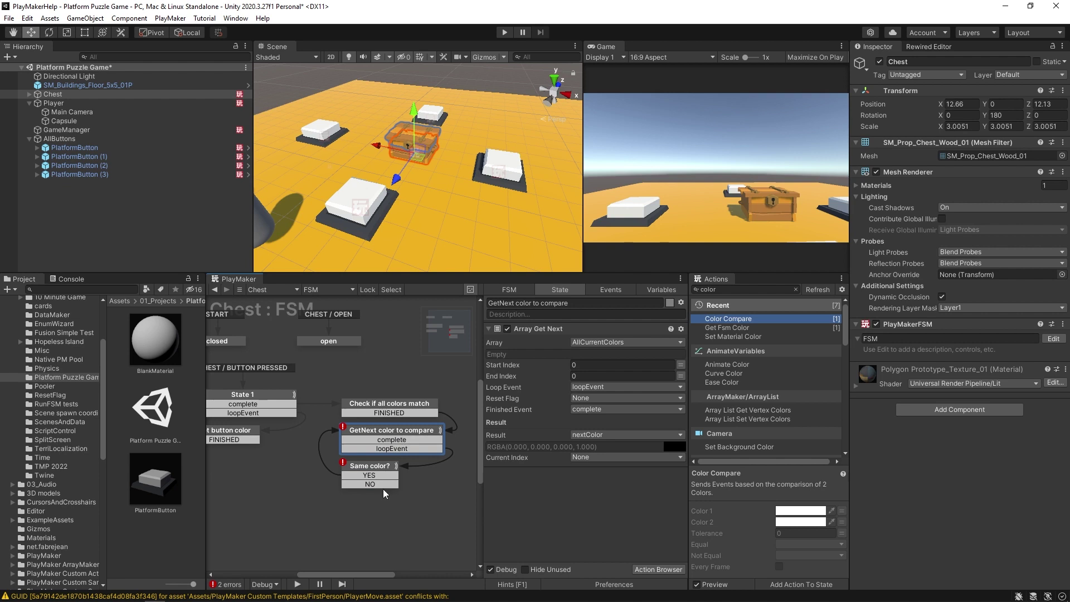
pyautogui.click(382, 467)
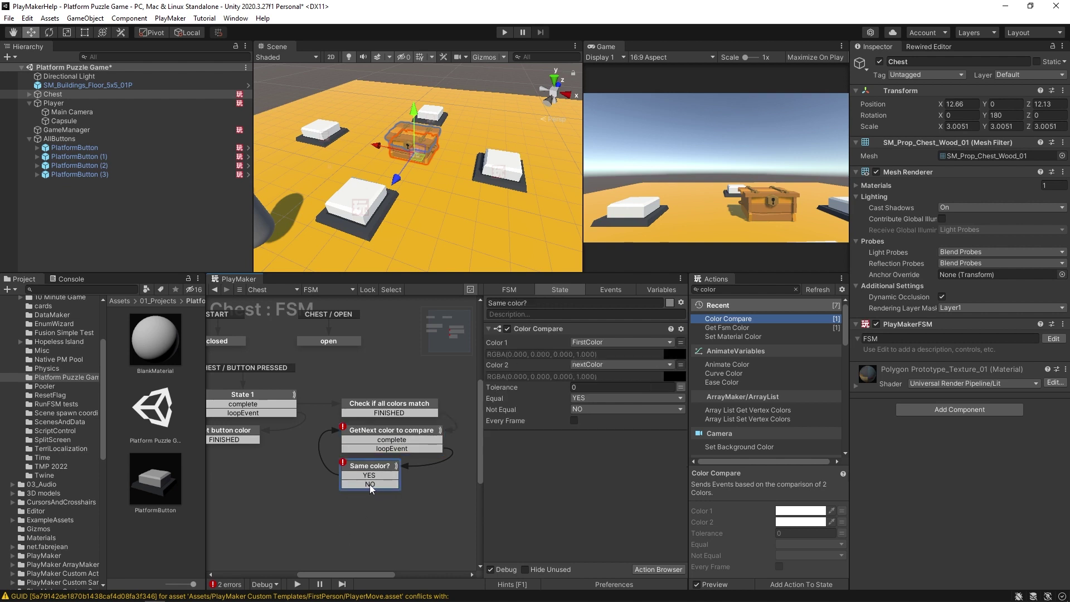
# Step: Connect the NO event of "Same color?" to a new state below it and name that state "FAIL, TRY AGAIN"
pyautogui.moveTo(370, 484)
pyautogui.mouseDown()
pyautogui.moveTo(375, 513)
pyautogui.moveTo(396, 518)
pyautogui.moveTo(365, 503)
pyautogui.mouseUp()
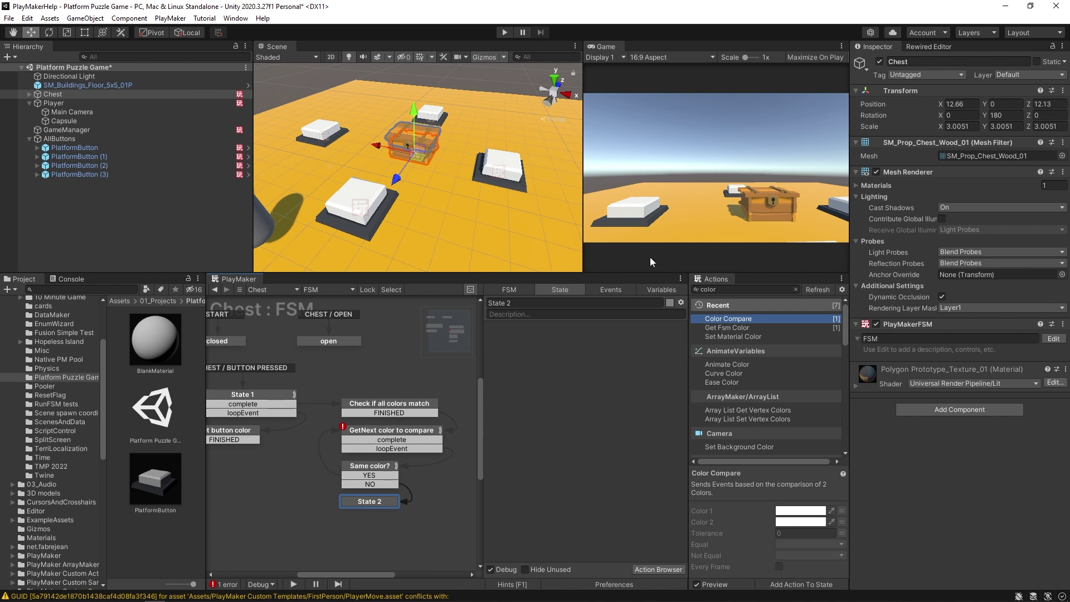
pyautogui.click(532, 304)
pyautogui.write('FAIL, TRY A')
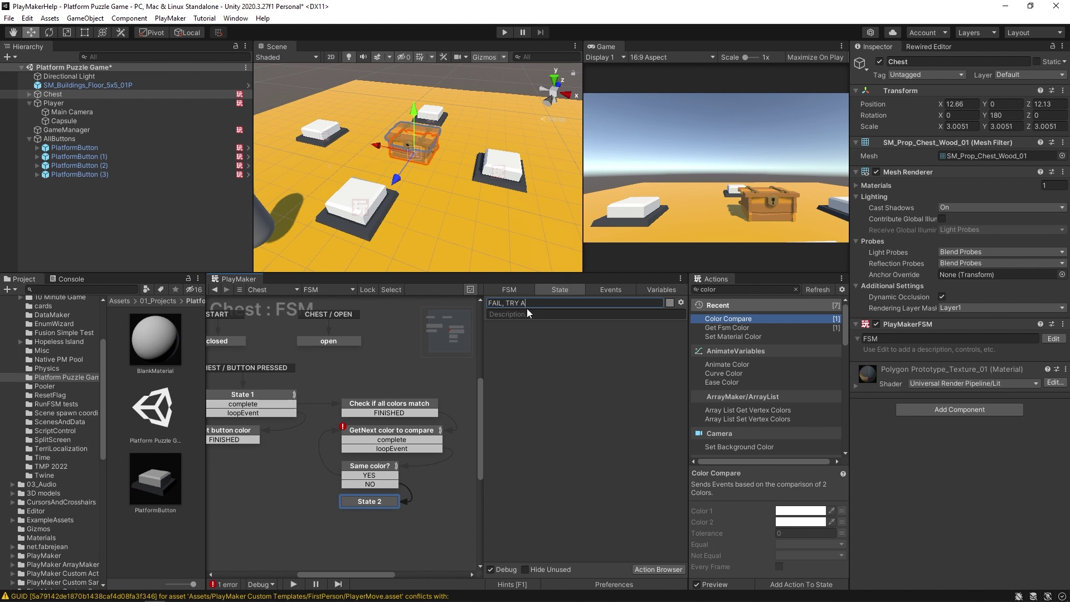
pyautogui.write('GAIN')
pyautogui.press('Return')
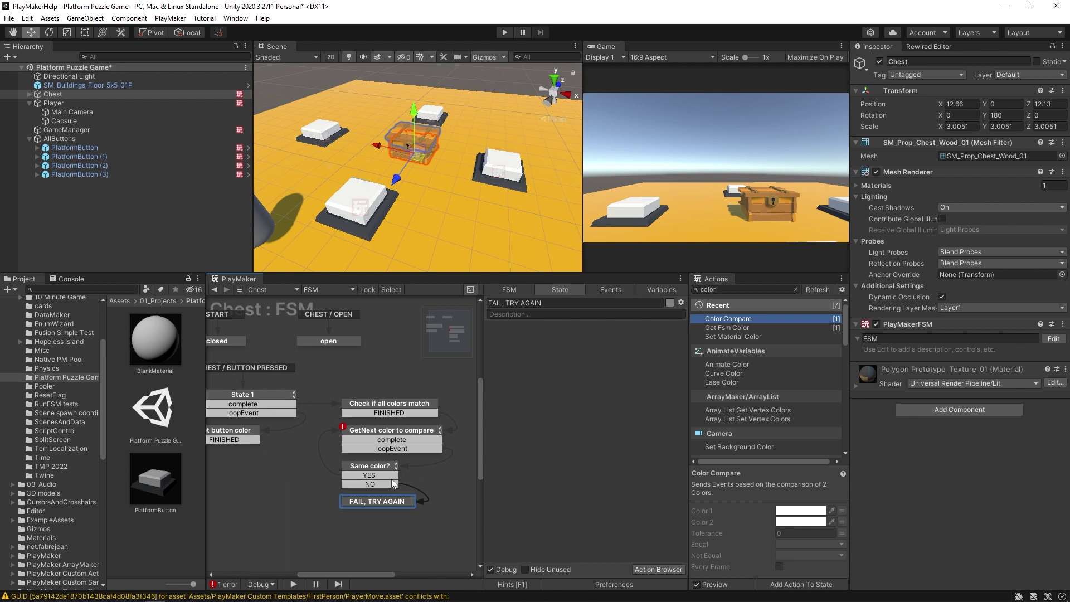
# Step: Create the variable resetFlag_allCurrentColors as the Reset Flag of Array Get Next in "GetNext color to compare"
pyautogui.click(396, 435)
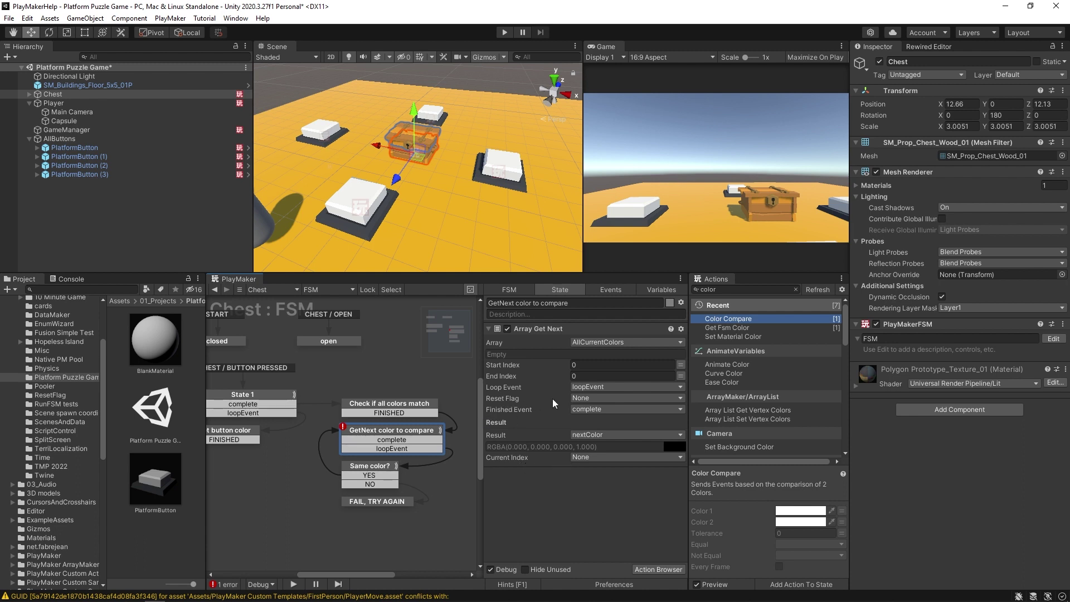
pyautogui.click(581, 398)
pyautogui.click(603, 426)
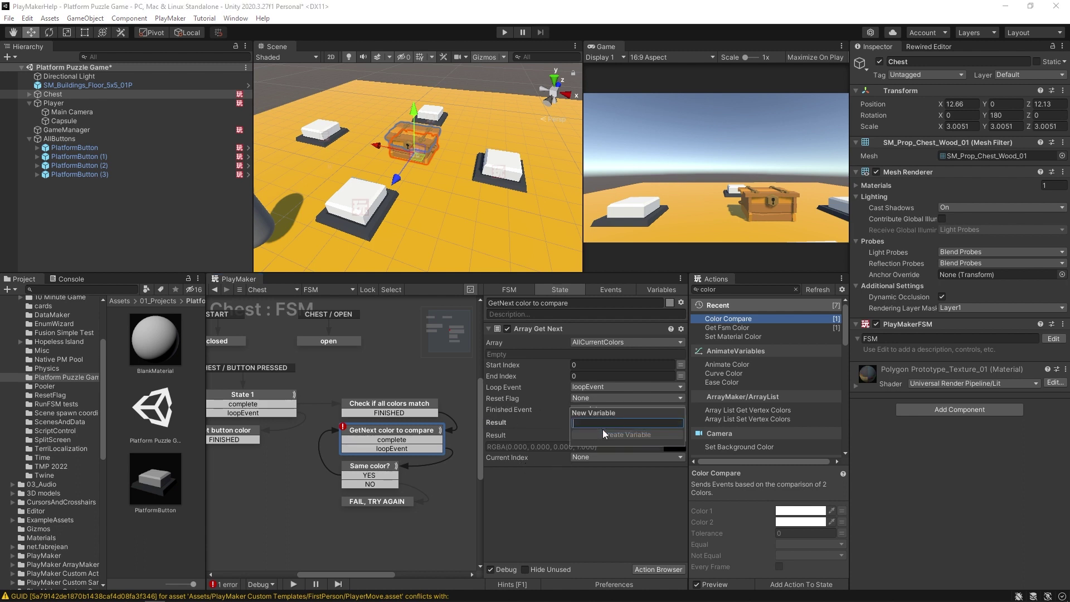
pyautogui.write('resetFlag')
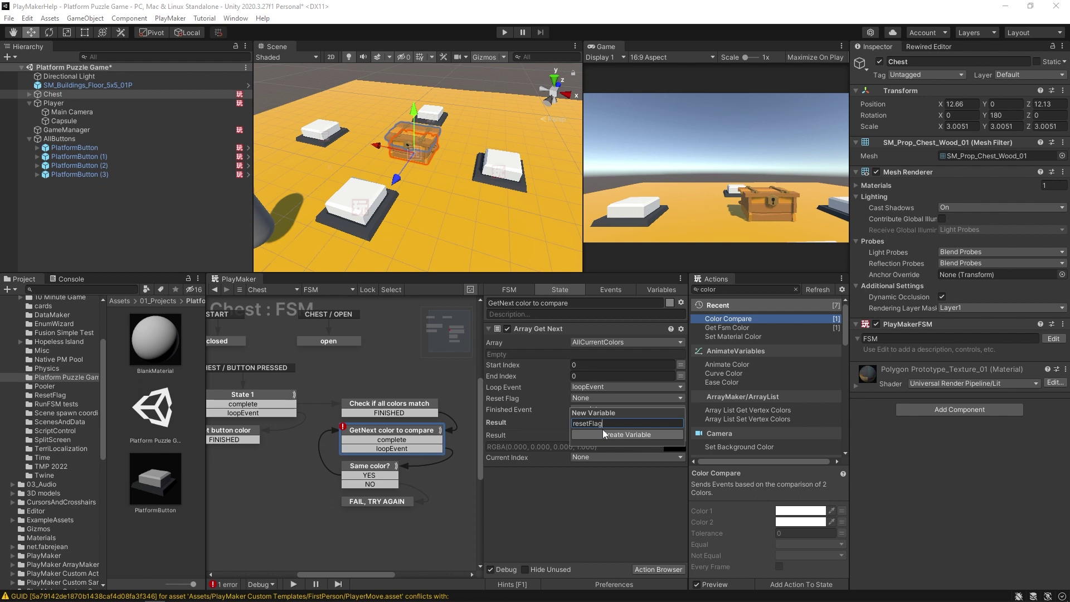
pyautogui.write('_')
pyautogui.write('allCurrentColor')
pyautogui.write('s')
pyautogui.click(603, 433)
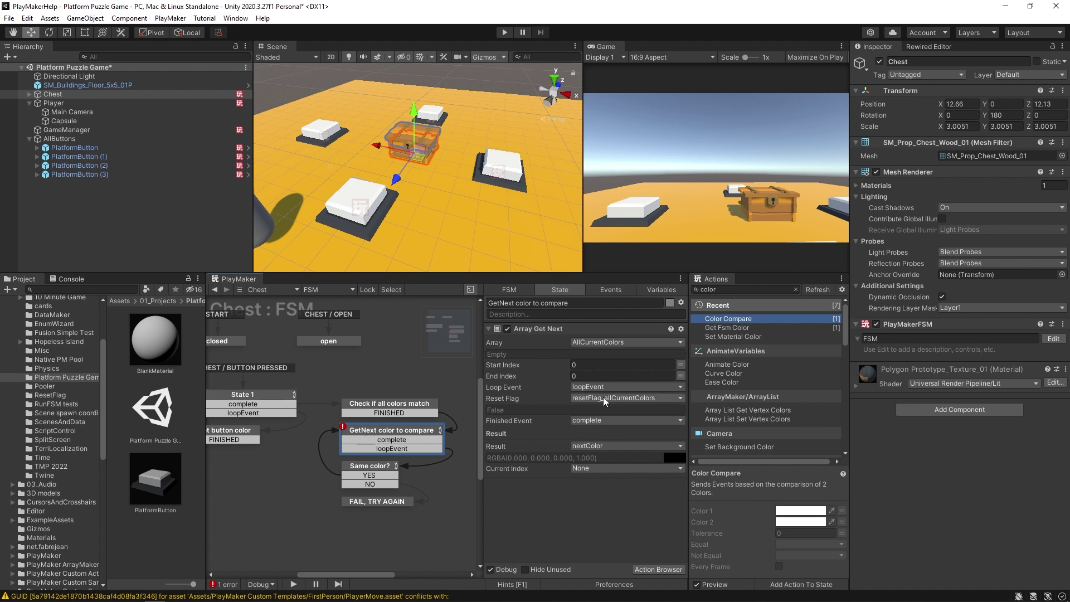
# Step: Add a Set Bool Value action to "FAIL, TRY AGAIN" that sets resetFlag_allCurrentColors to true
pyautogui.click(410, 501)
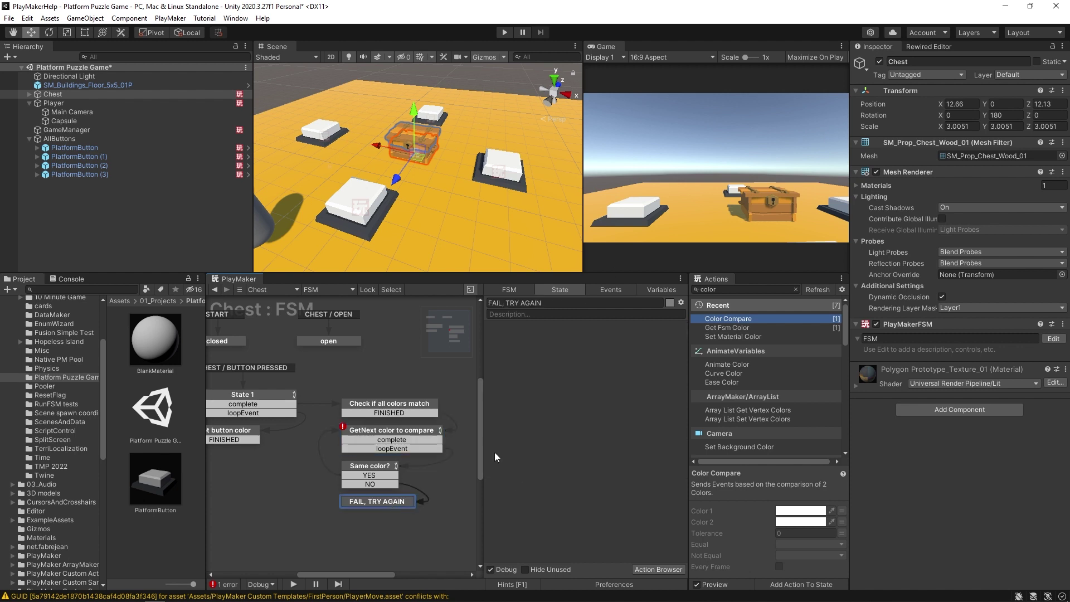
pyautogui.click(761, 289)
pyautogui.write('sewt')
pyautogui.click(588, 345)
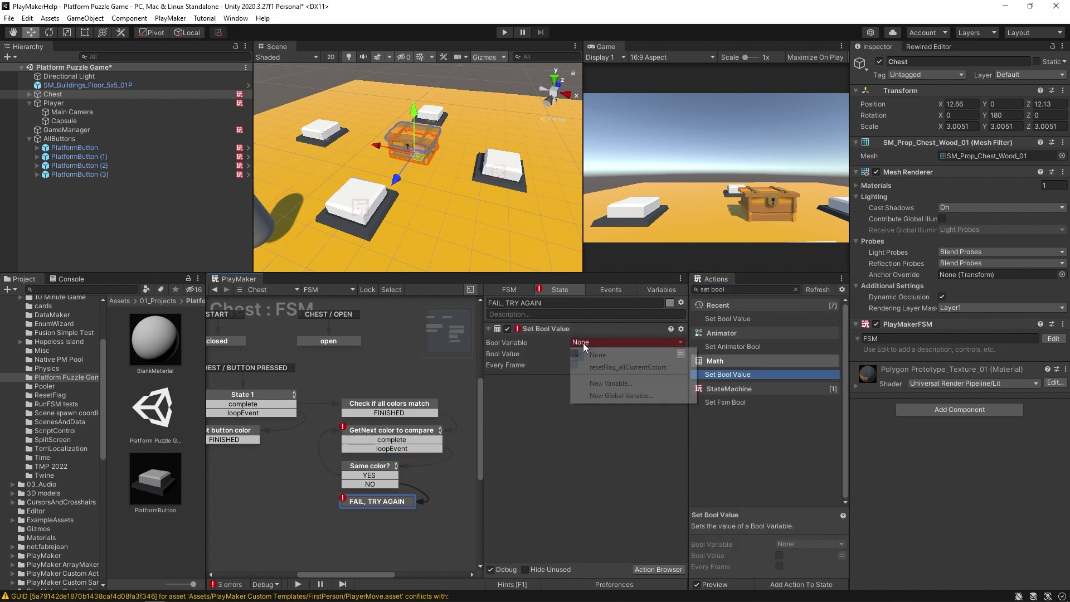
pyautogui.click(618, 369)
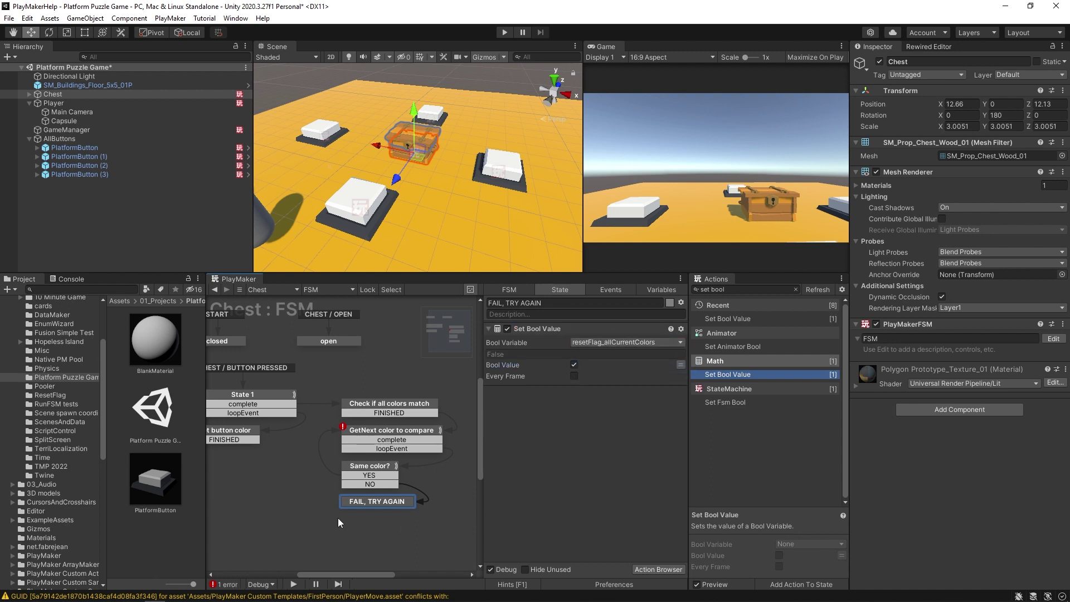
# Step: Connect the complete event of "GetNext color to compare" to a new state beside it, name it "WIN", and save the scene
pyautogui.moveTo(312, 475)
pyautogui.mouseDown(button='middle')
pyautogui.moveTo(360, 471)
pyautogui.moveTo(298, 463)
pyautogui.mouseUp(button='middle')
pyautogui.click(396, 429)
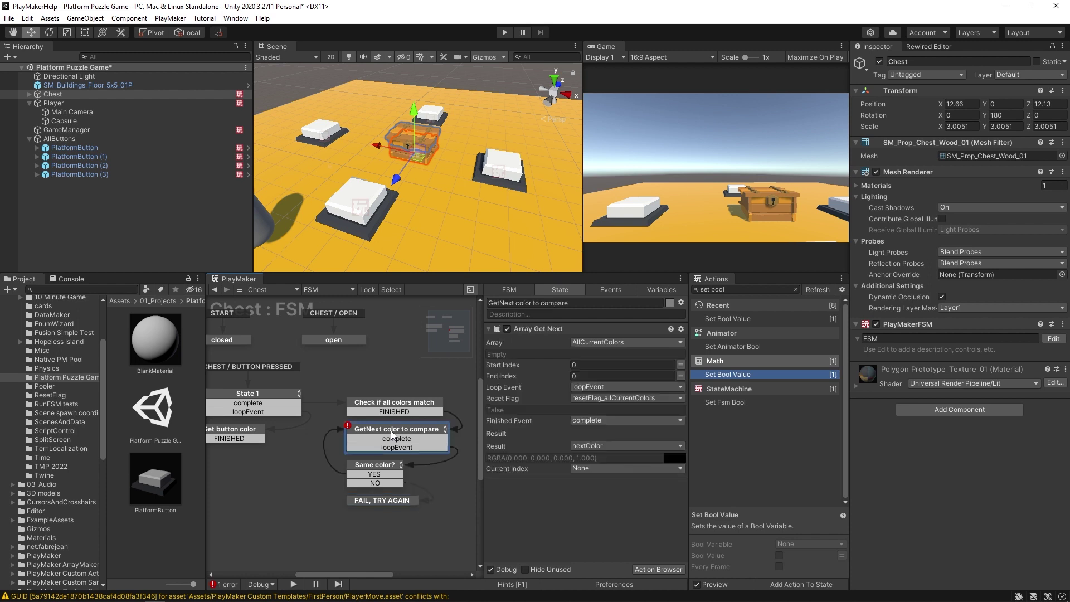
pyautogui.moveTo(440, 477); pyautogui.dragTo(372, 468, button='middle')
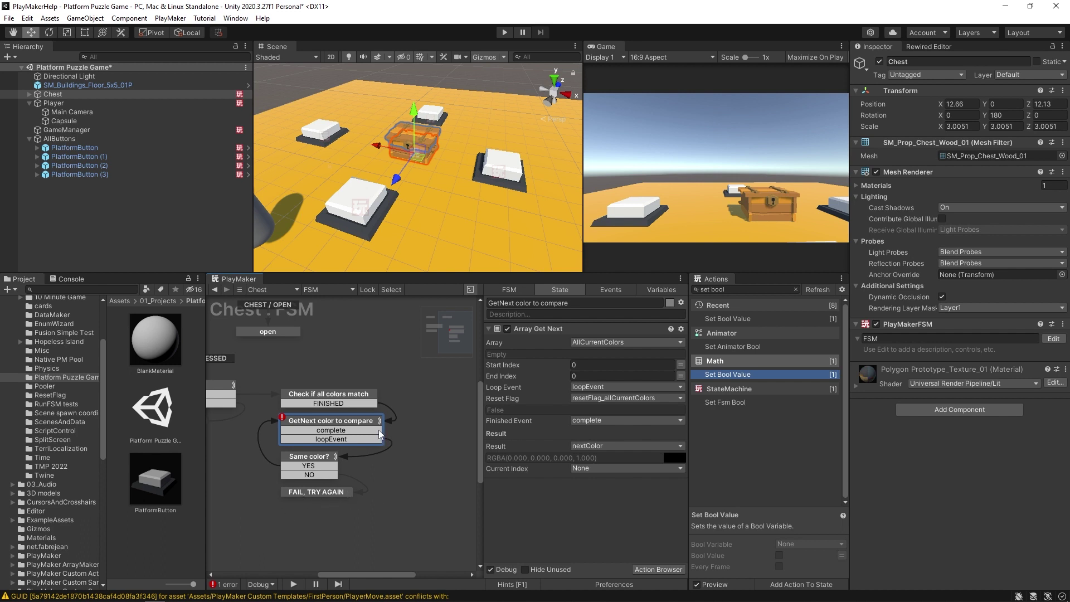
pyautogui.moveTo(375, 430); pyautogui.dragTo(435, 429)
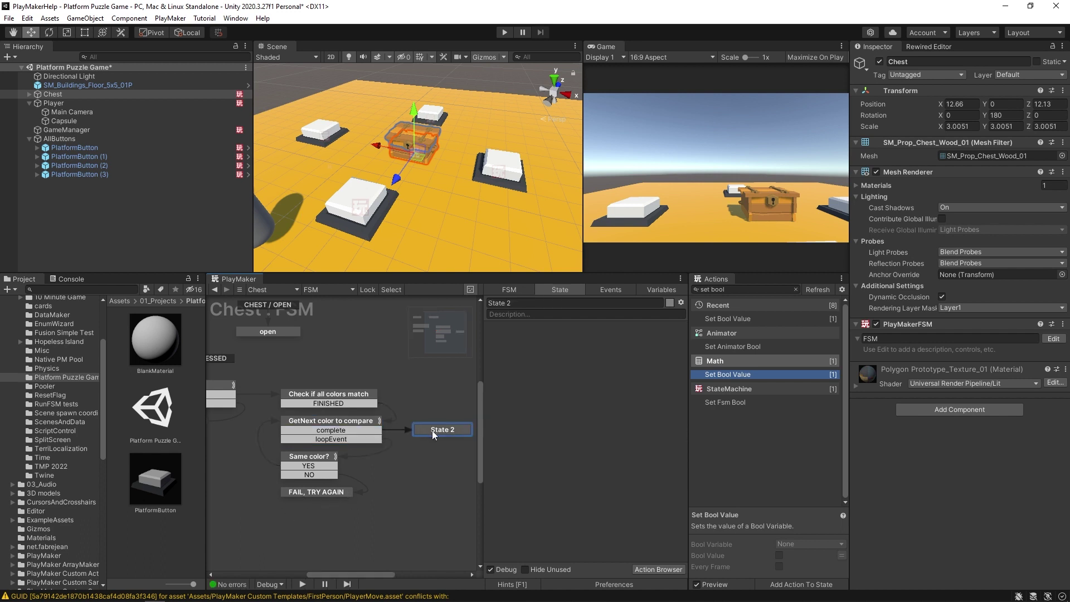
pyautogui.click(541, 303)
pyautogui.write('WIN')
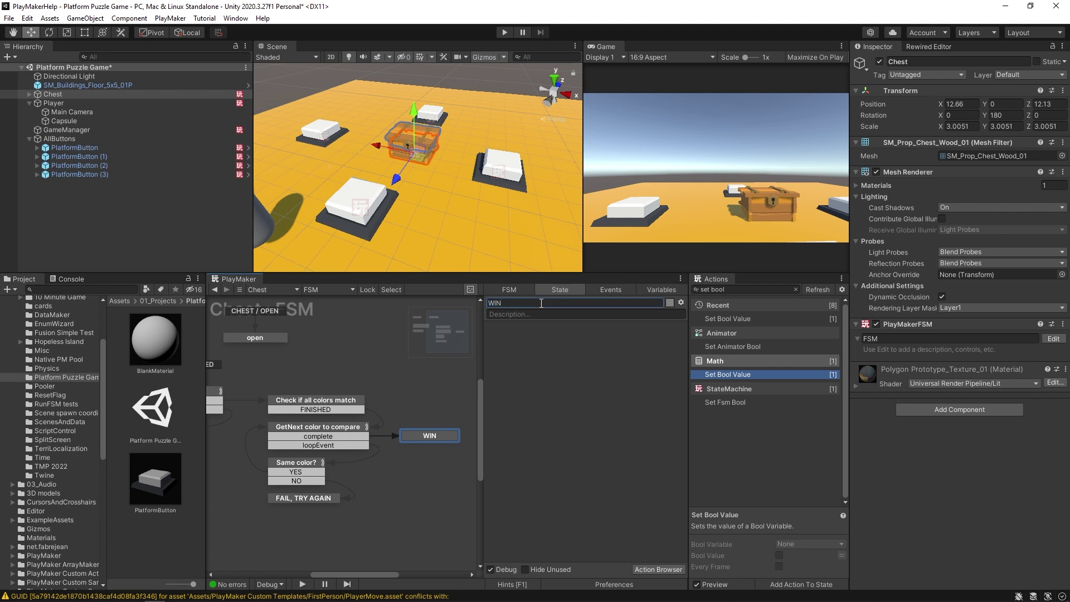
pyautogui.hotkey('ctrl', 's')
# Step: Add a Send Event action to the "WIN" state that broadcasts CHEST / OPEN to all, and save the scene
pyautogui.click(729, 289)
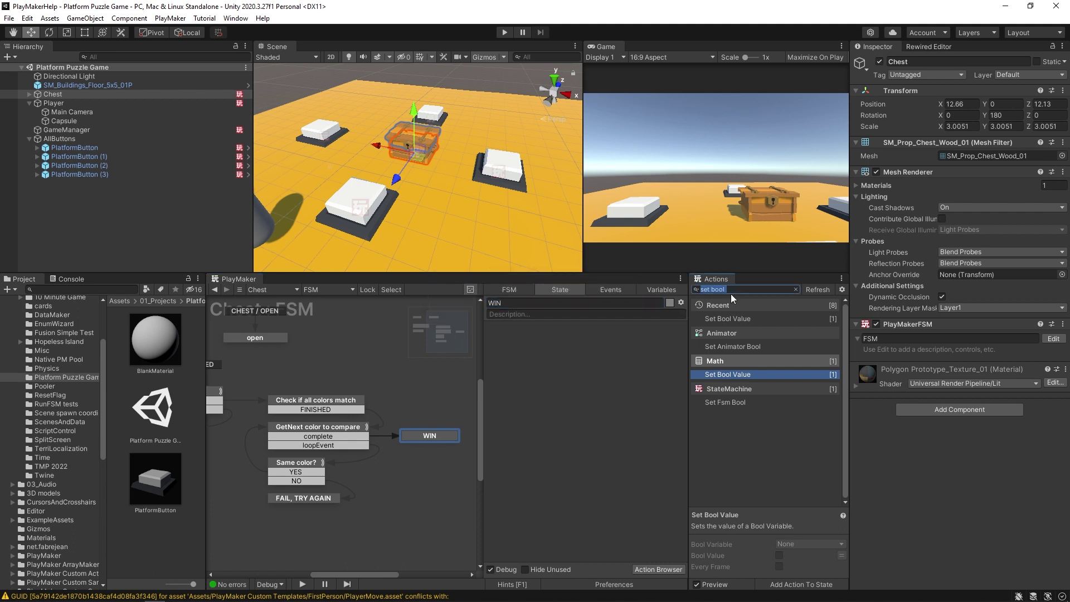
pyautogui.write('send eve')
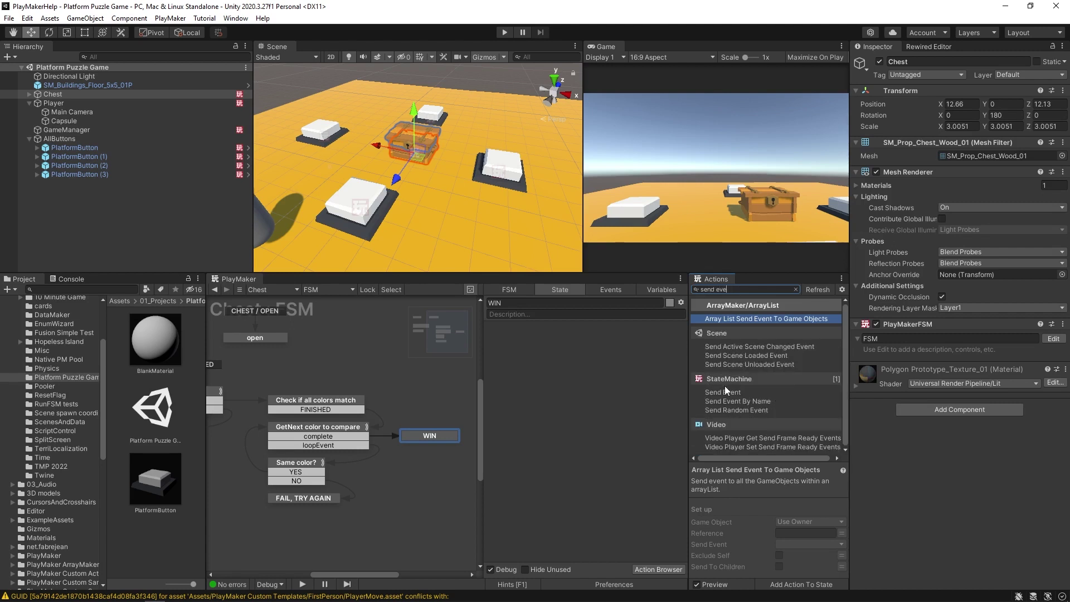
pyautogui.moveTo(726, 391); pyautogui.dragTo(533, 379)
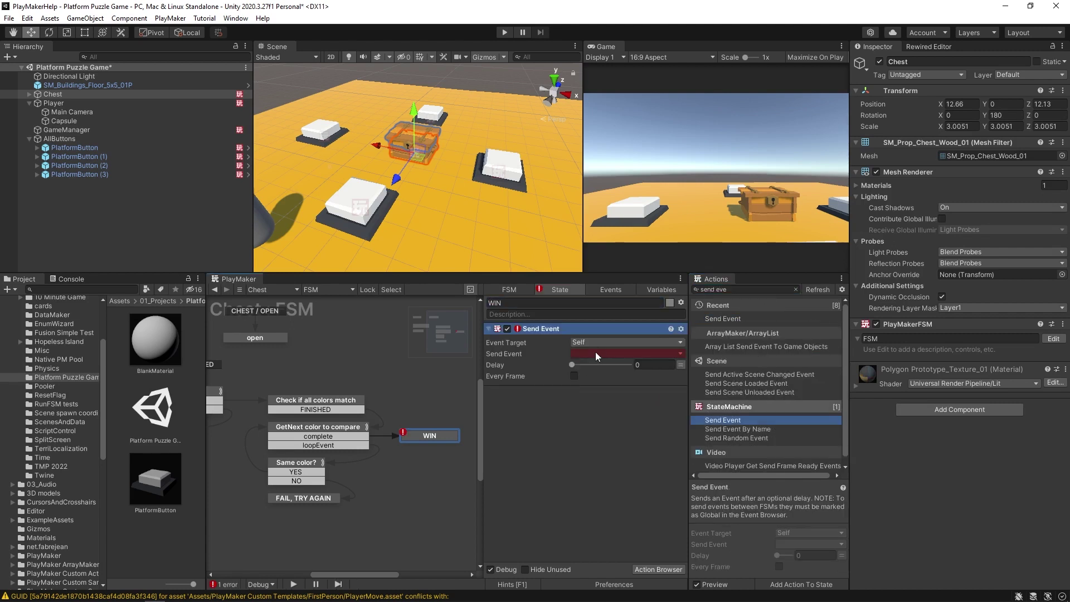
pyautogui.click(599, 342)
pyautogui.click(625, 404)
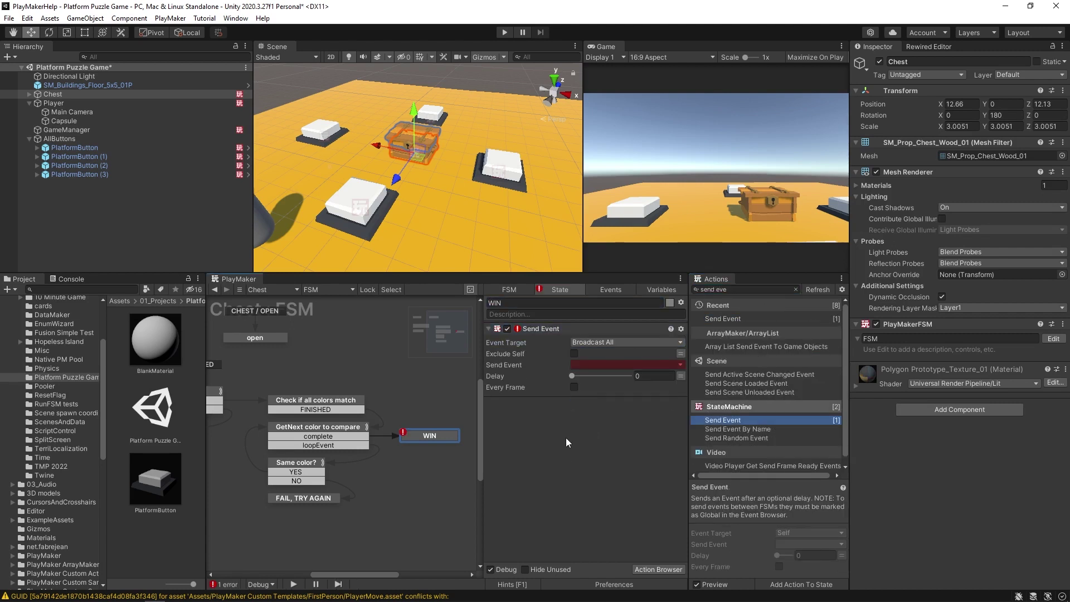
pyautogui.click(587, 365)
pyautogui.moveTo(608, 389)
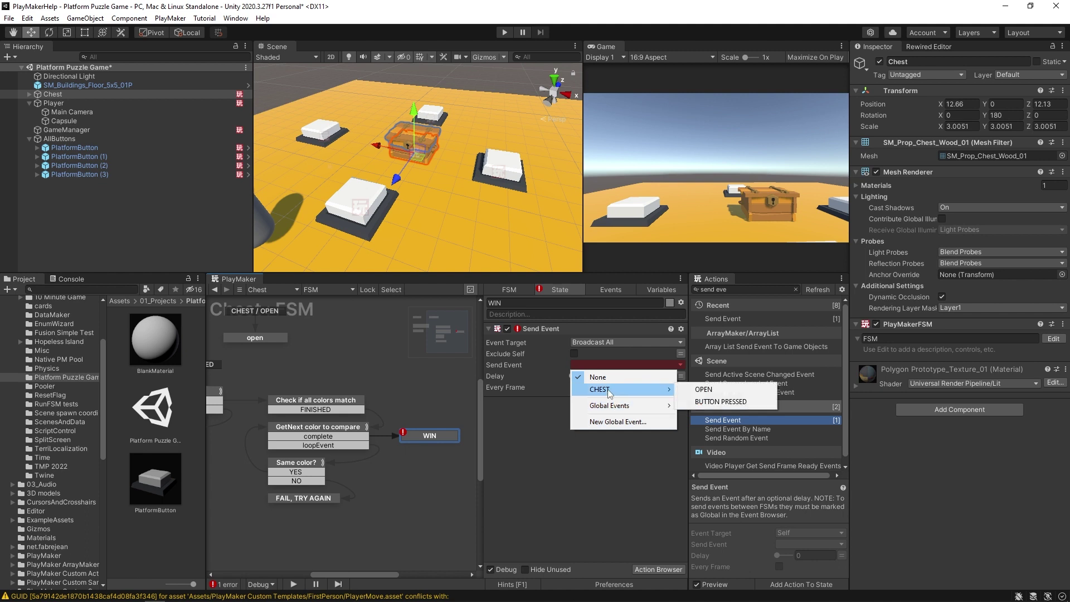
pyautogui.click(703, 389)
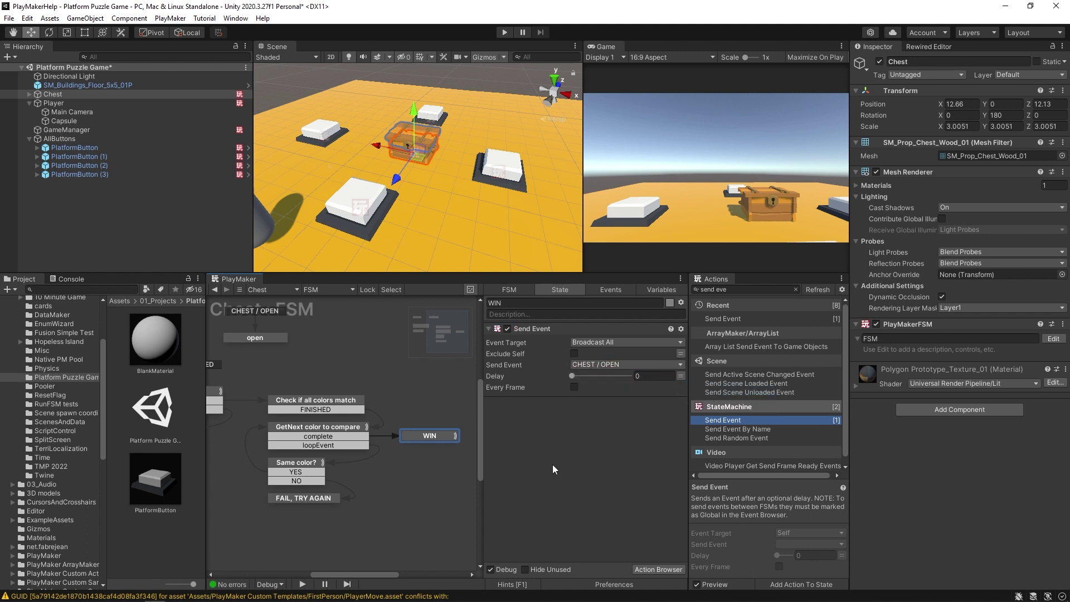
pyautogui.hotkey('ctrl', 's')
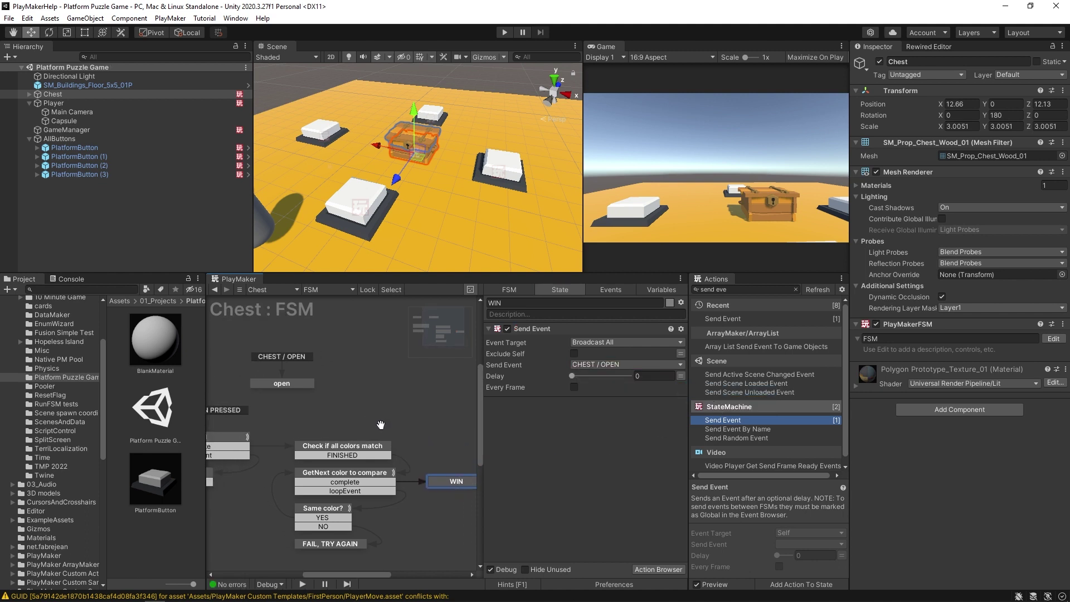
# Step: Move the "open" state with its CHEST / OPEN event to just above "WIN" in the chest's FSM, and save the scene
pyautogui.moveTo(281, 383); pyautogui.dragTo(399, 432)
pyautogui.moveTo(290, 416); pyautogui.dragTo(429, 406, button='middle')
pyautogui.moveTo(309, 422); pyautogui.dragTo(329, 411, button='middle')
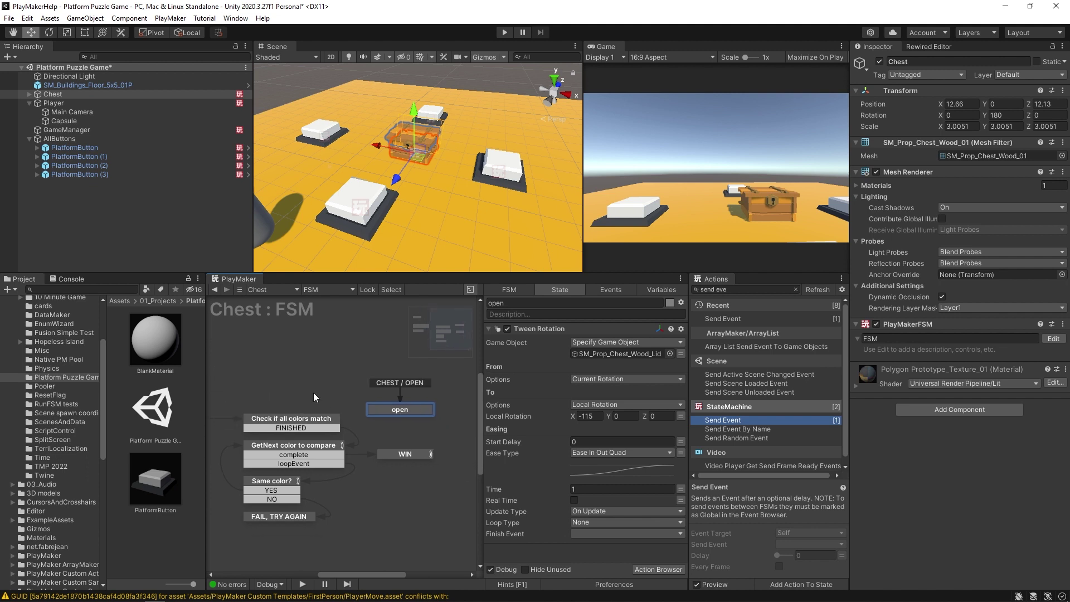
pyautogui.moveTo(407, 411); pyautogui.dragTo(422, 426)
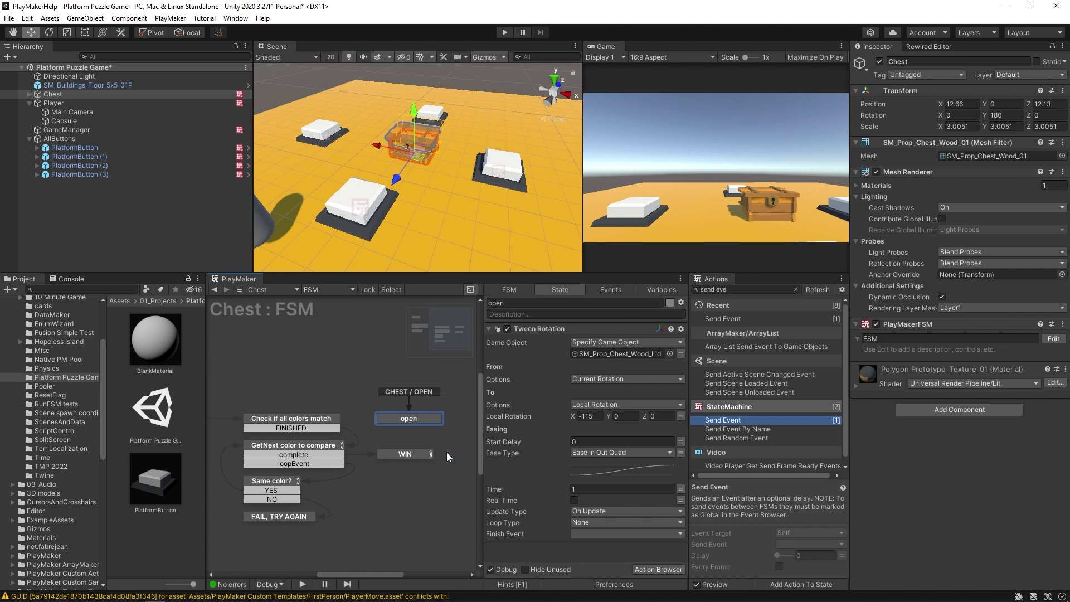
pyautogui.click(402, 454)
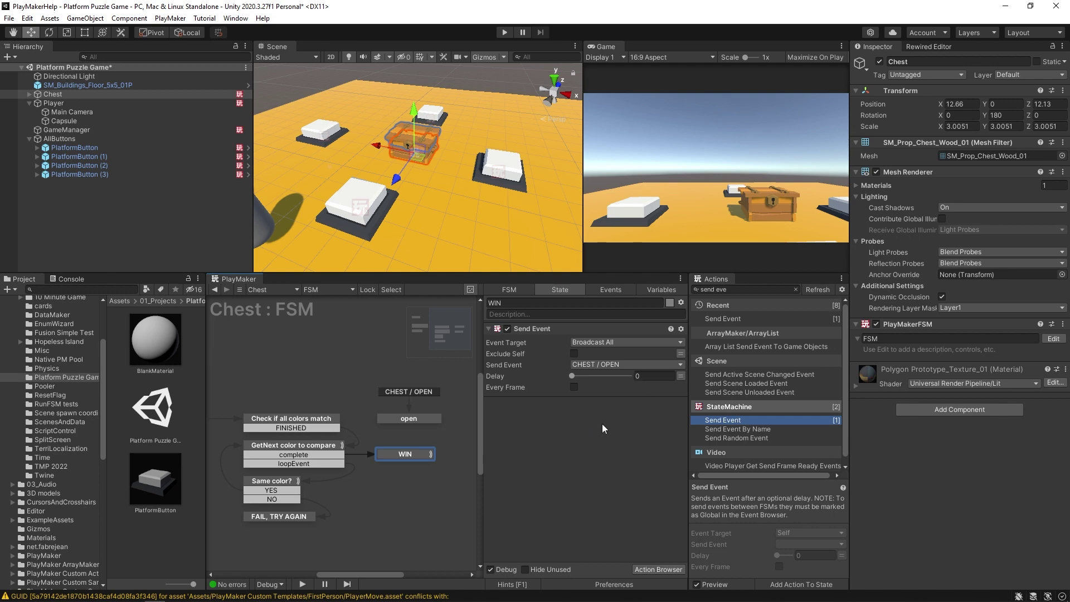
pyautogui.hotkey('ctrl', 's')
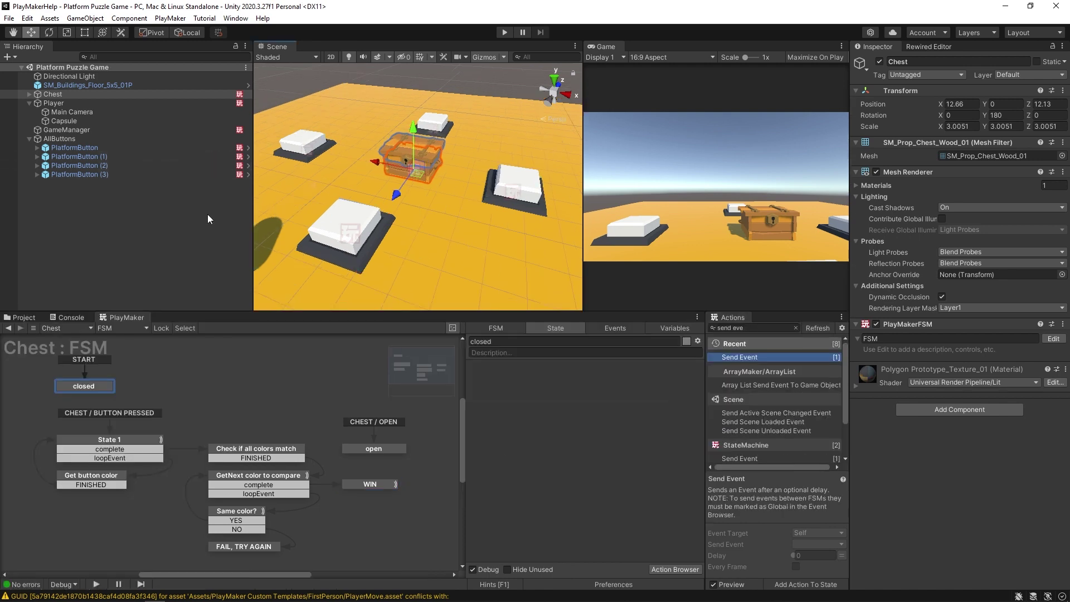
# Step: In the PlatformButton prefab, add a Send Event action to "State 2" that broadcasts CHEST / BUTTON PRESSED to all, and return to the scene
pyautogui.click(248, 148)
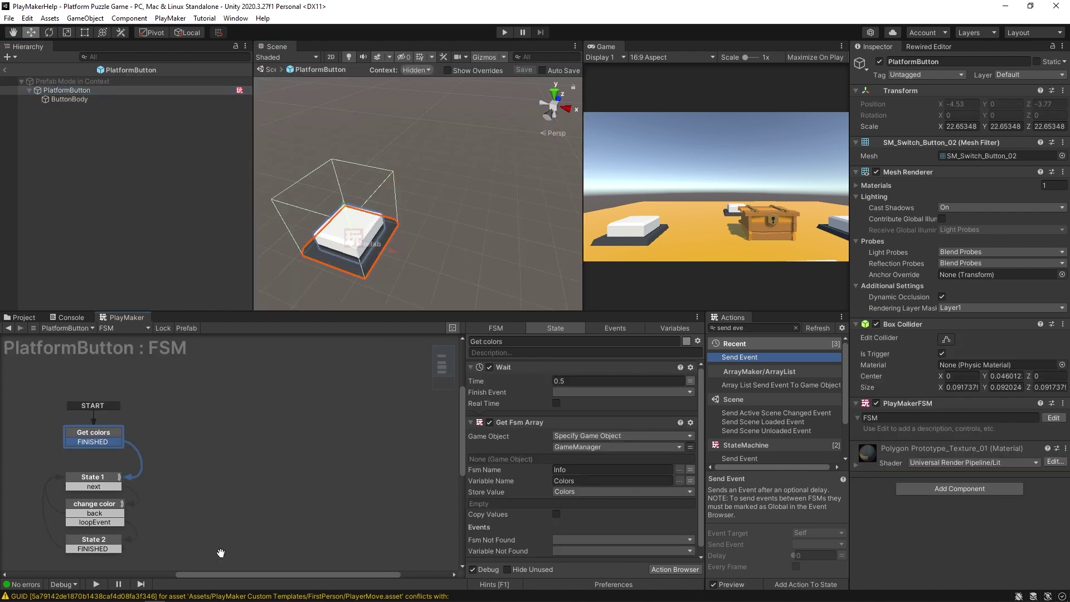
pyautogui.click(149, 515)
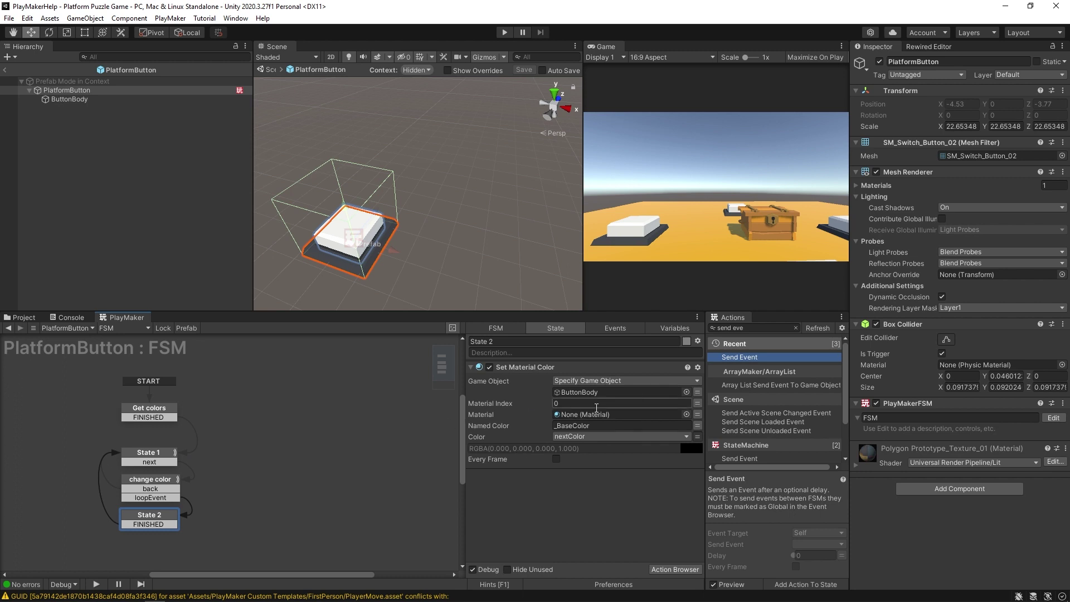
pyautogui.moveTo(752, 360); pyautogui.dragTo(493, 526)
pyautogui.click(590, 487)
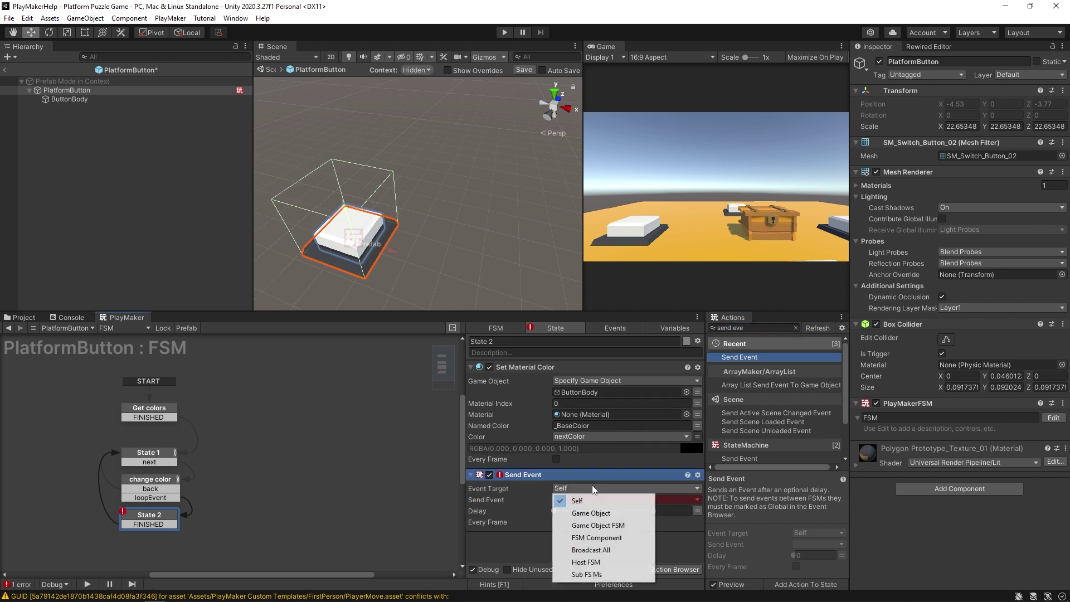
pyautogui.click(606, 551)
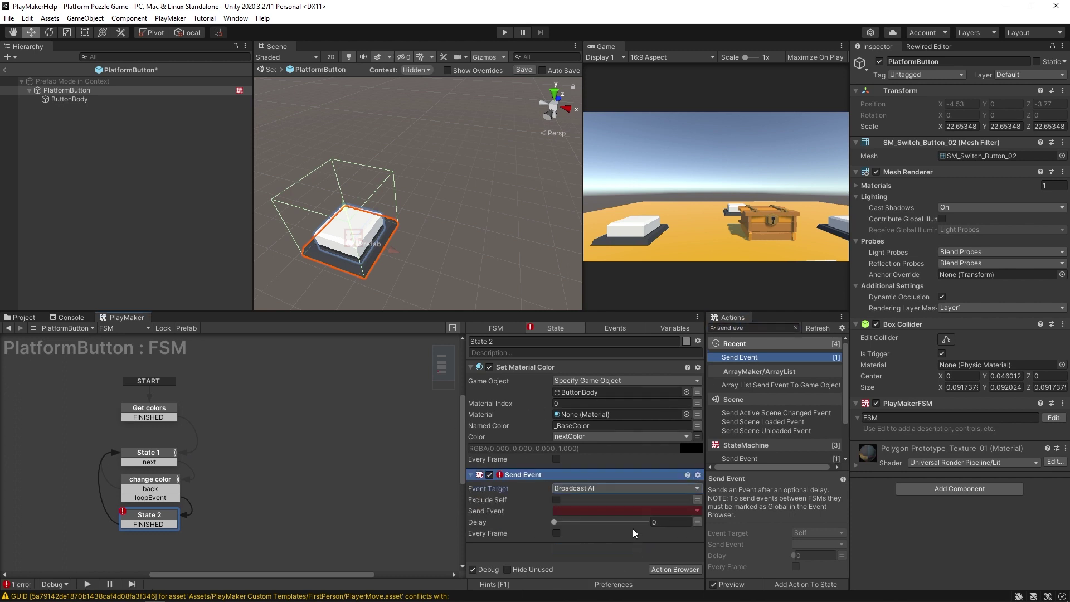
pyautogui.click(619, 511)
pyautogui.moveTo(617, 542)
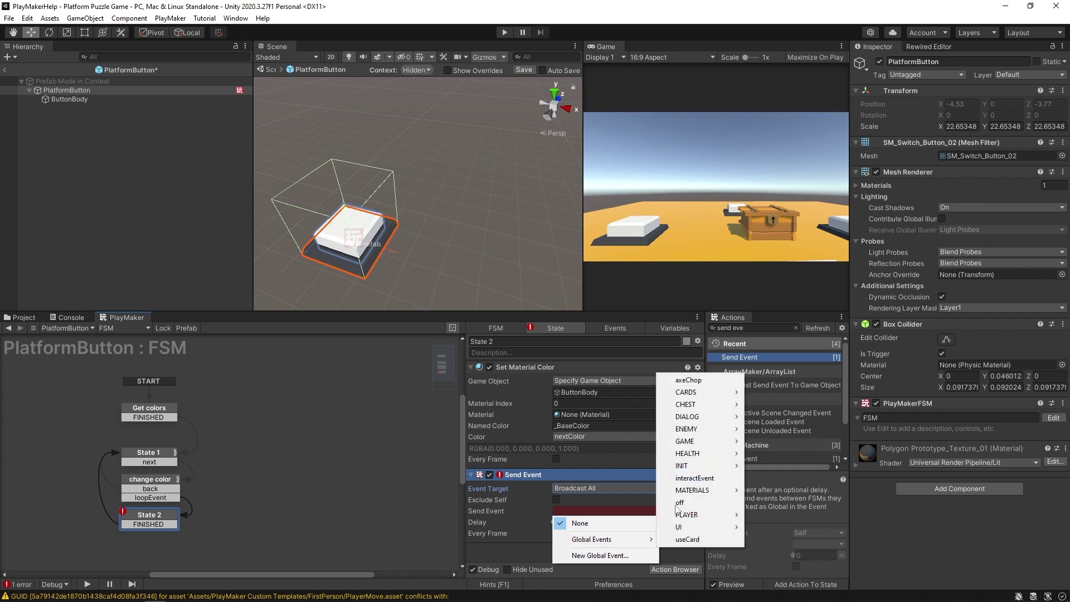
pyautogui.moveTo(697, 404)
pyautogui.click(787, 404)
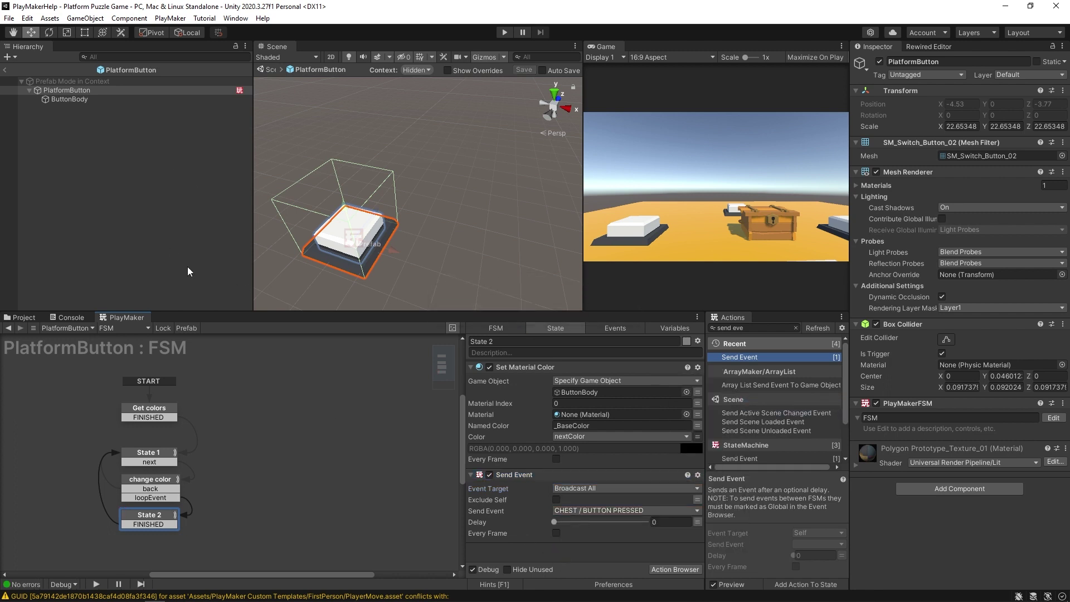
pyautogui.click(6, 70)
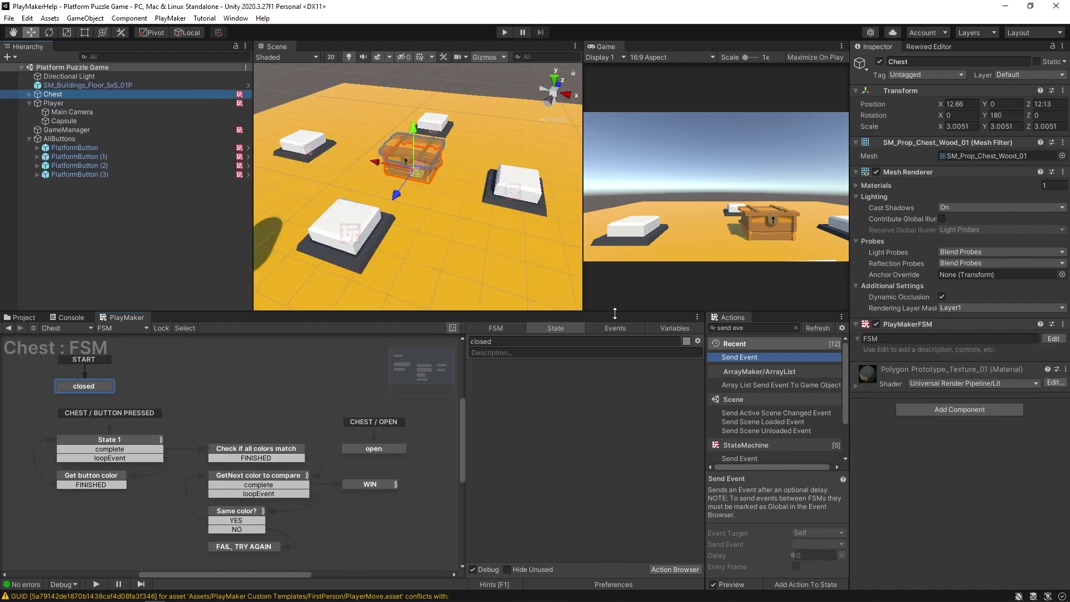
# Step: Enlarge the Scene and Game views, run the game, and step on the front platform button repeatedly until it turns green
pyautogui.moveTo(615, 313); pyautogui.dragTo(615, 331)
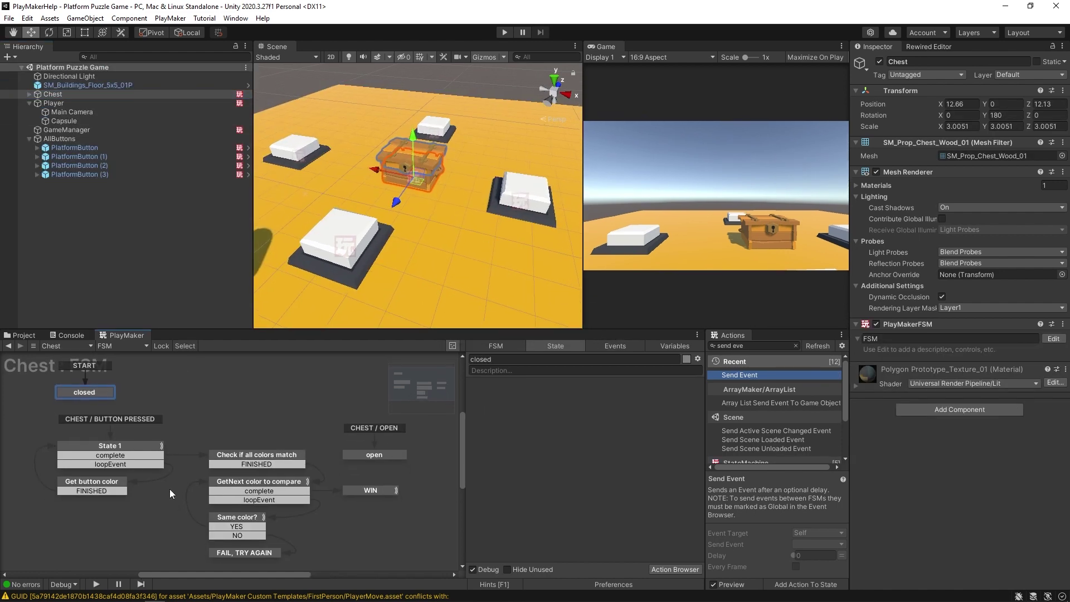
pyautogui.hotkey('ctrl', 'p')
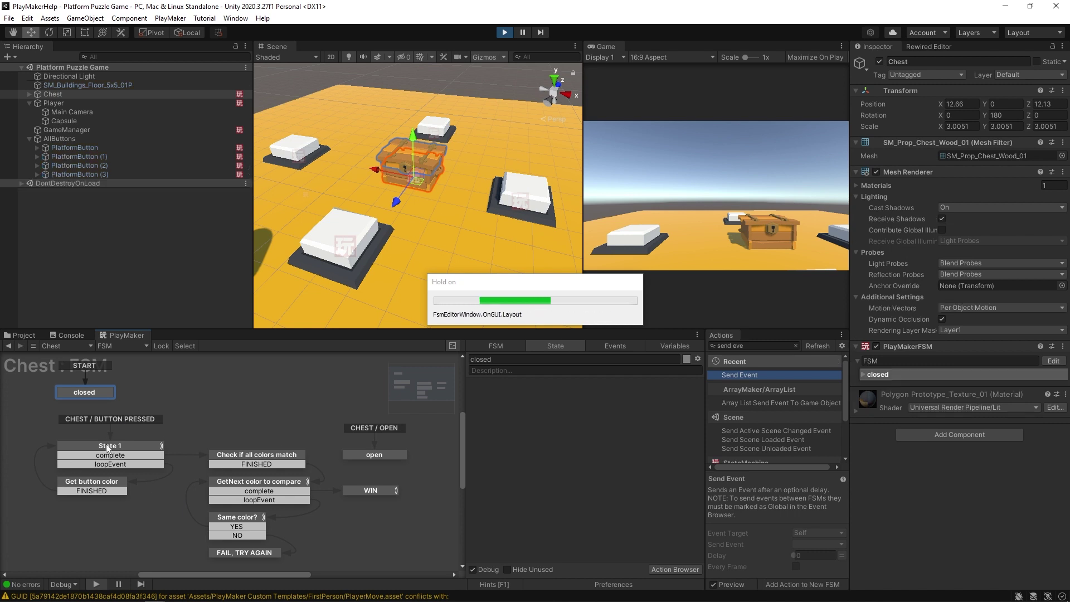
pyautogui.click(690, 235)
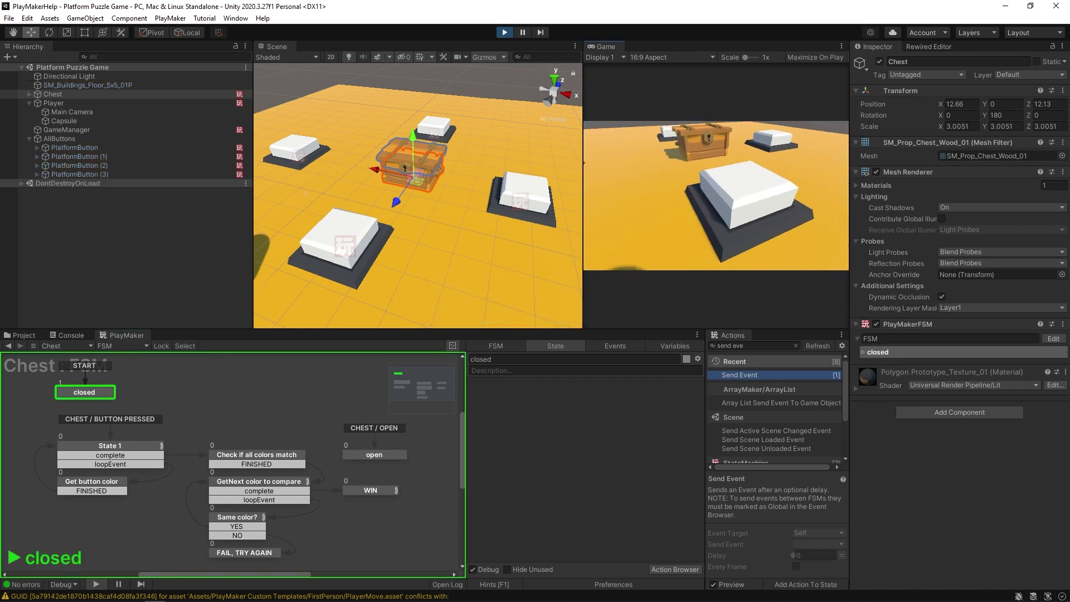
pyautogui.press('w')
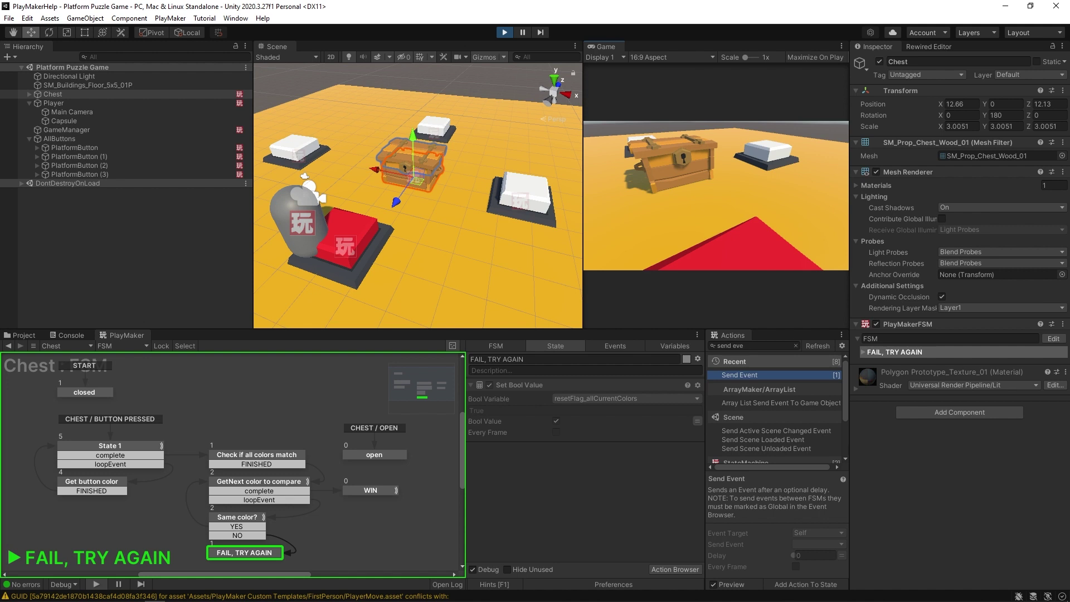
pyautogui.press('d')
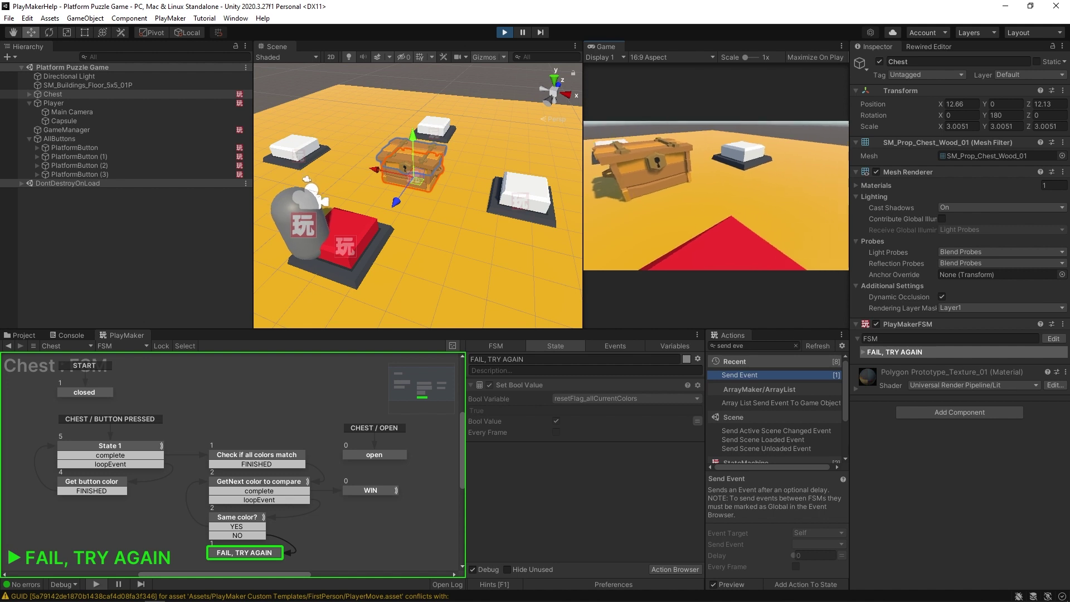
pyautogui.press('w')
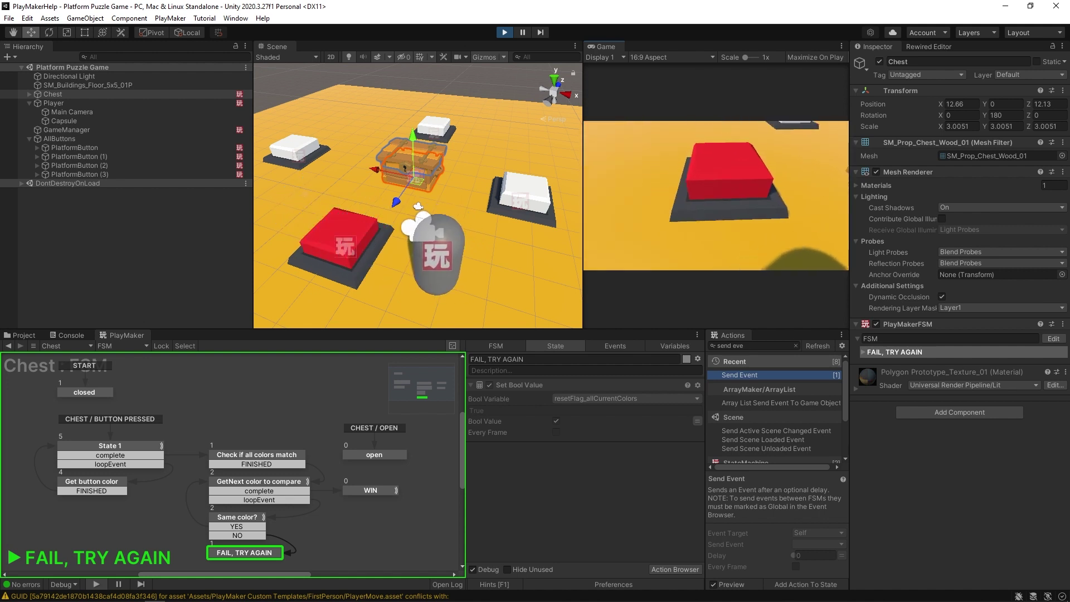
pyautogui.press('s')
pyautogui.press('d')
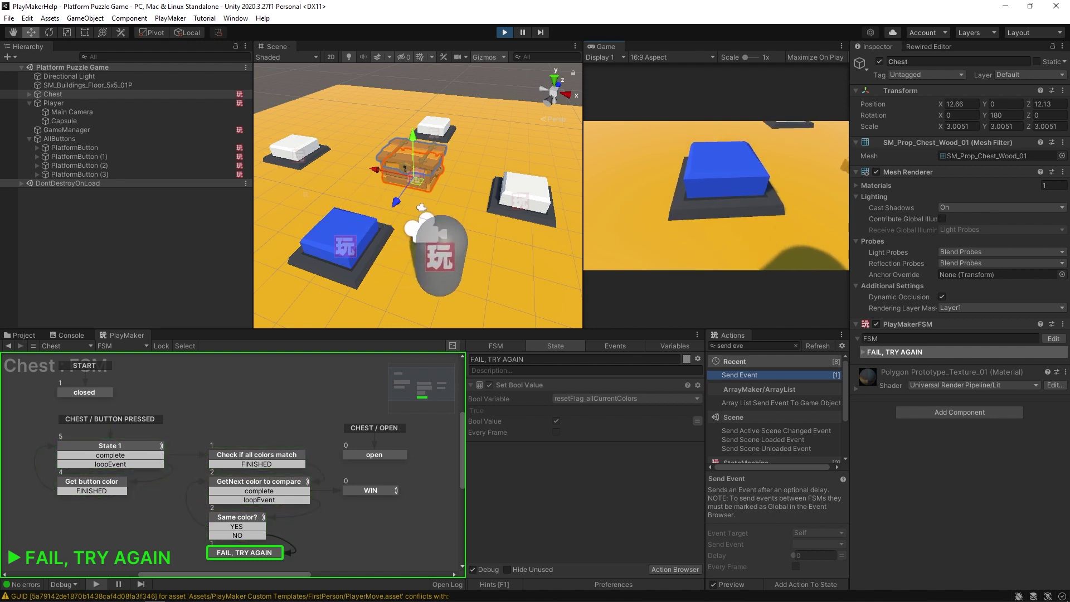
pyautogui.press('d')
pyautogui.press('a')
pyautogui.press('d')
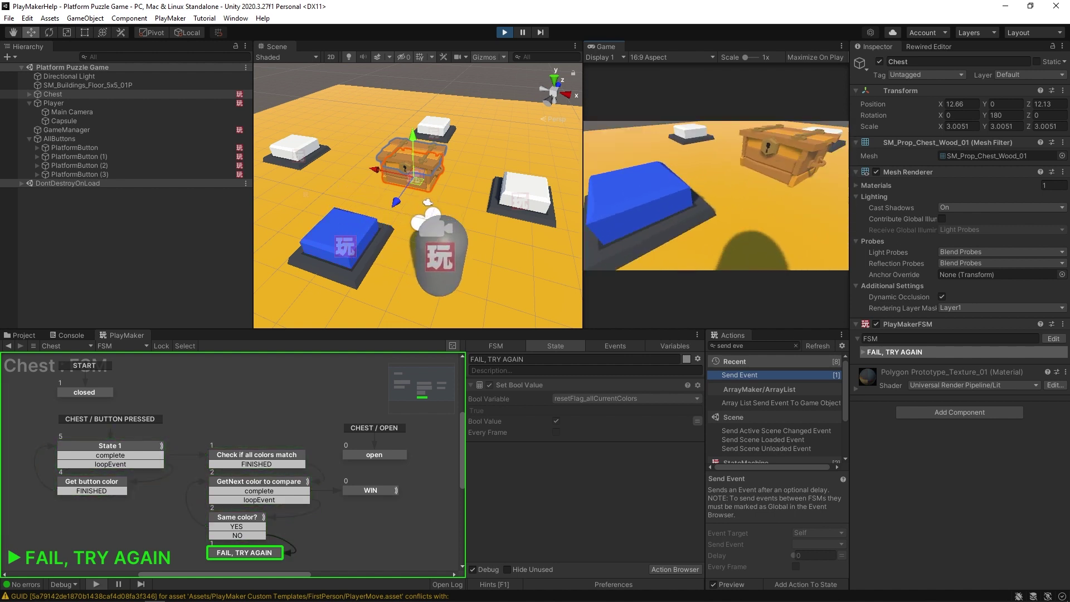
pyautogui.press('a')
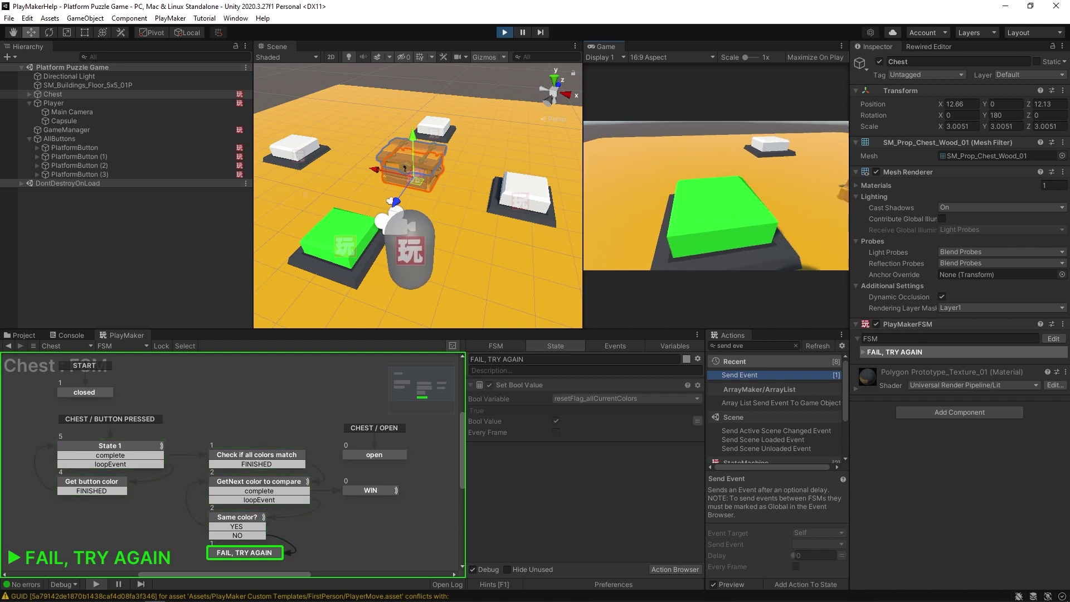
# Step: Walk the player over the remaining three platform buttons, setting one to blue and the other two to red
pyautogui.press('d')
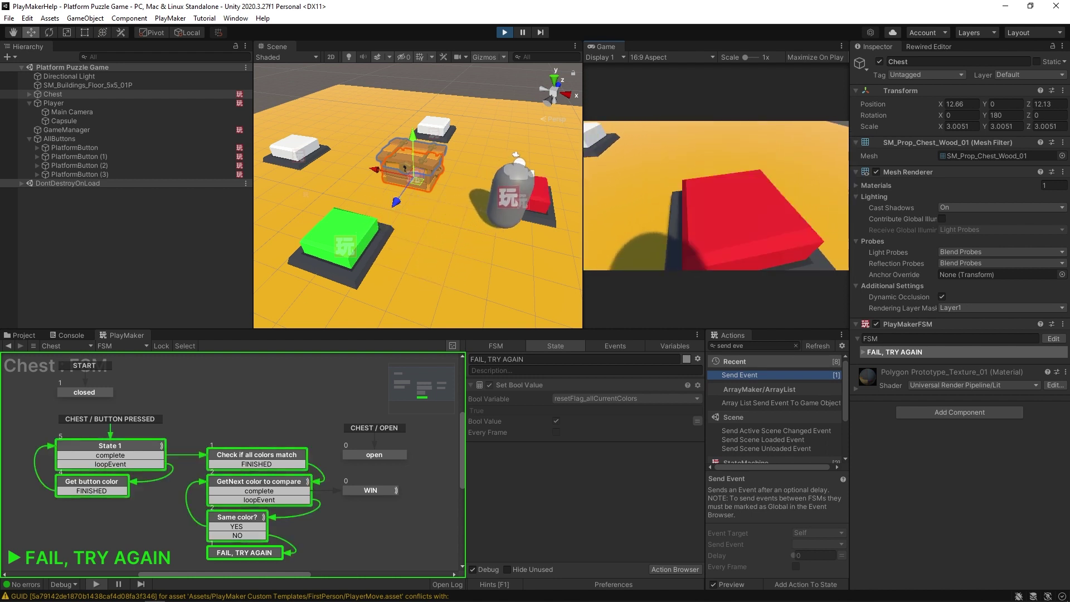
pyautogui.press('d')
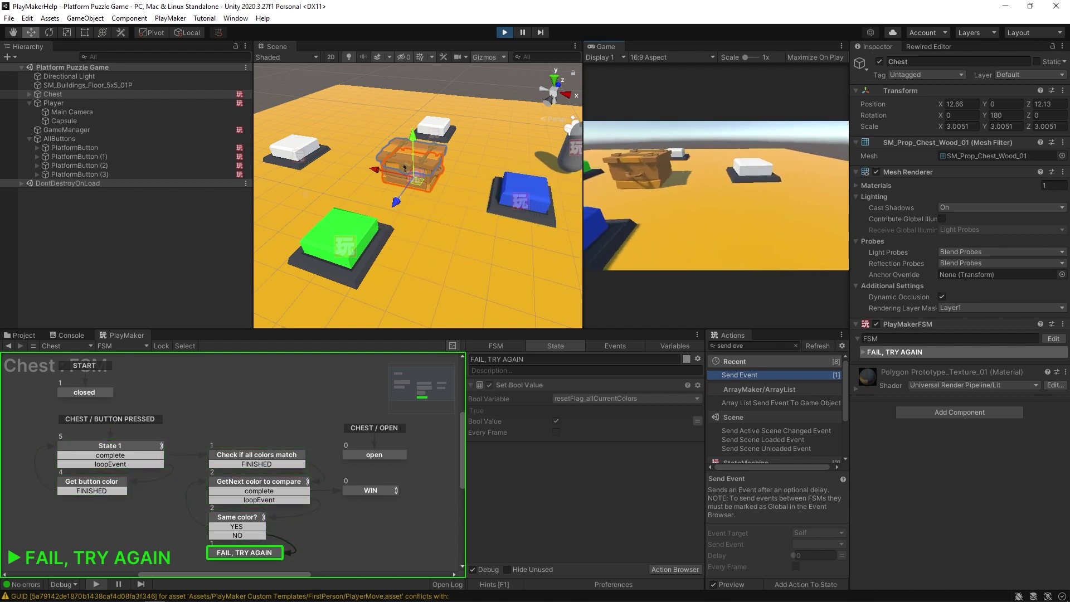
pyautogui.press('w')
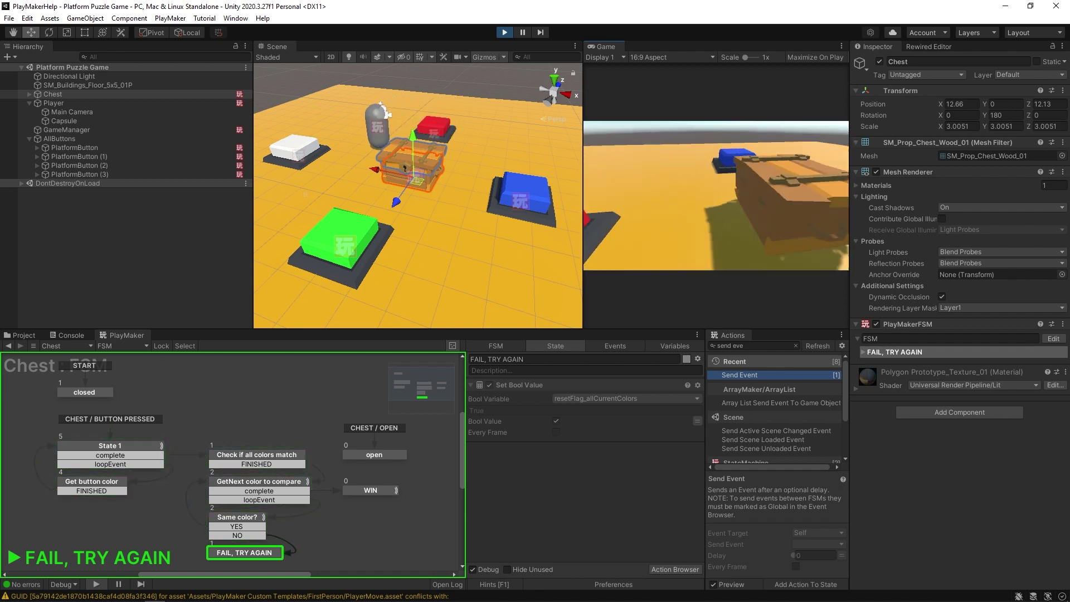
pyautogui.press('a')
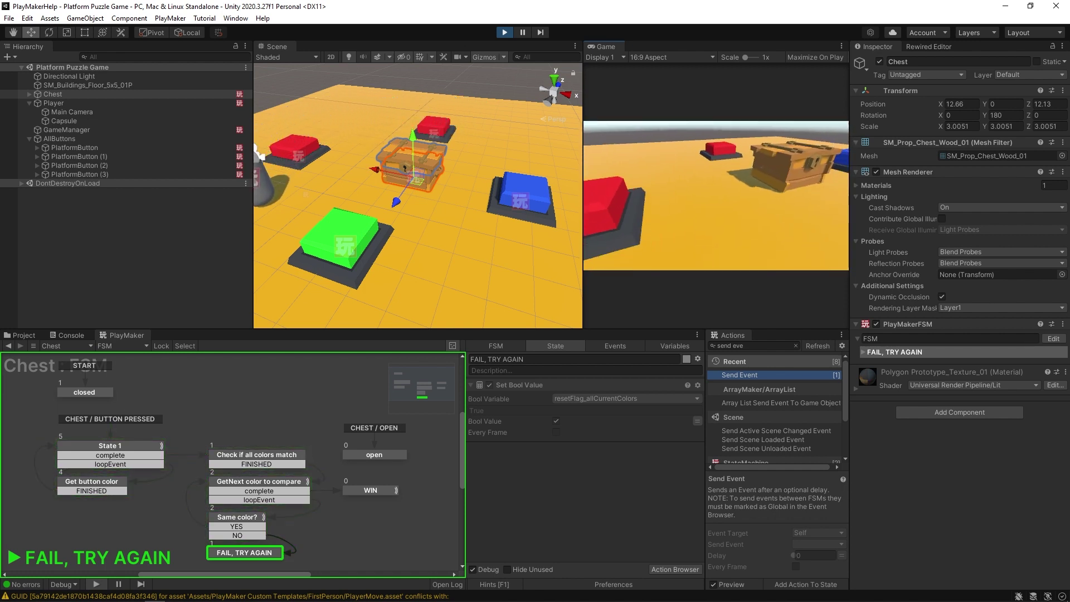
# Step: Walk the player on and off the front platform button until it turns red
pyautogui.press('s')
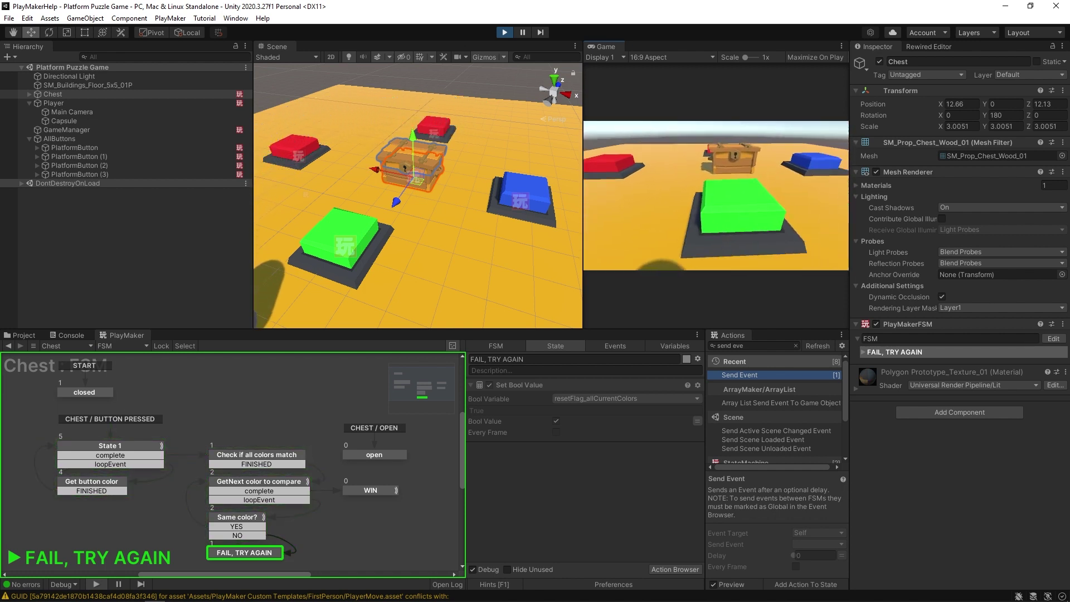
pyautogui.press('w')
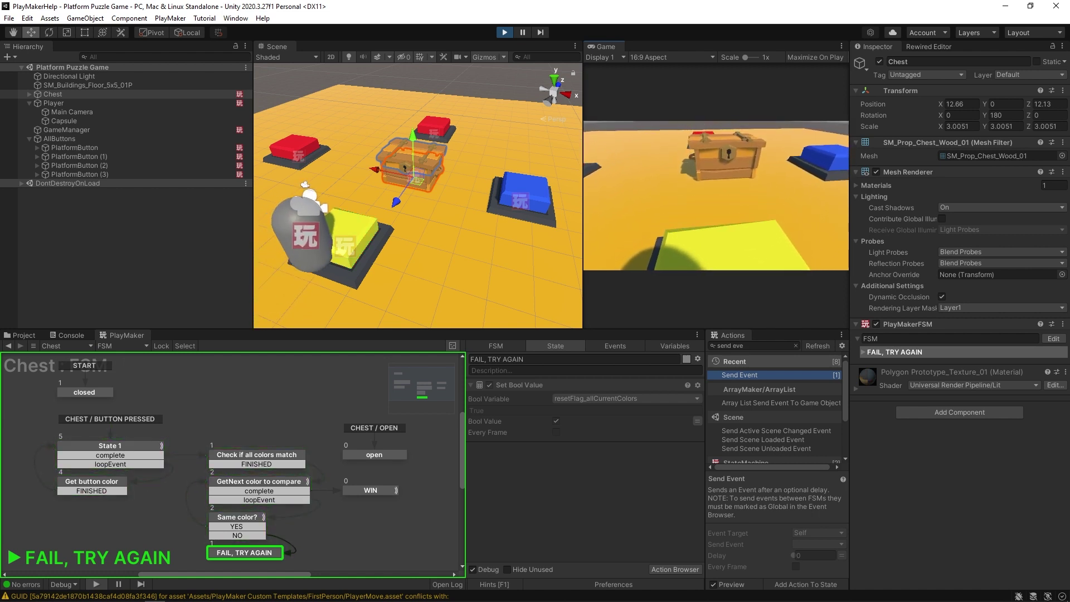
pyautogui.press('s')
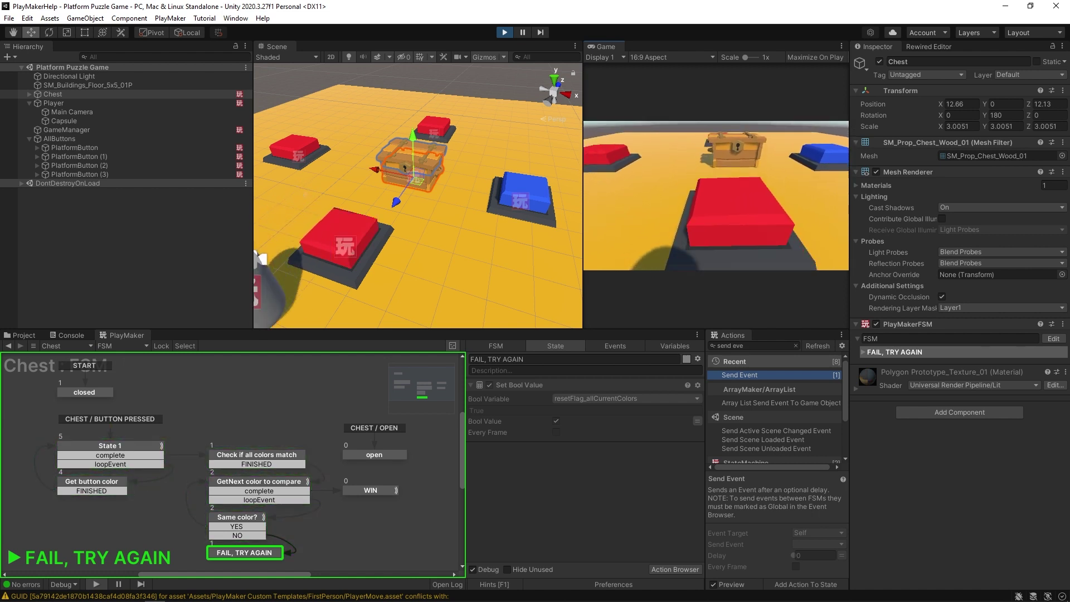
# Step: Move the player to the blue platform button and step on it repeatedly until it turns red, then walk off
pyautogui.press('s')
pyautogui.press('d')
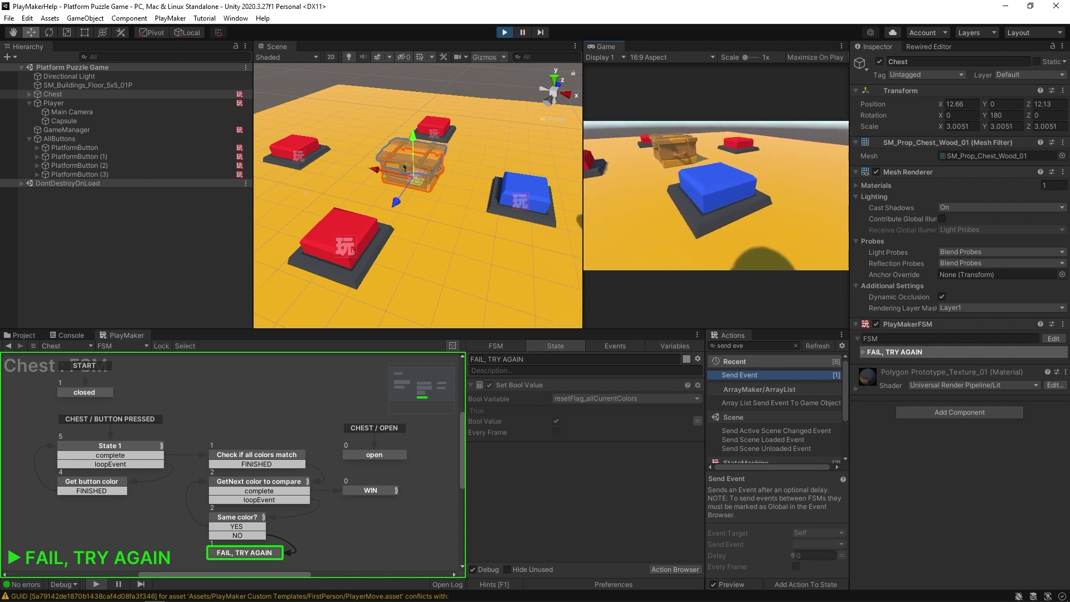
pyautogui.press('w')
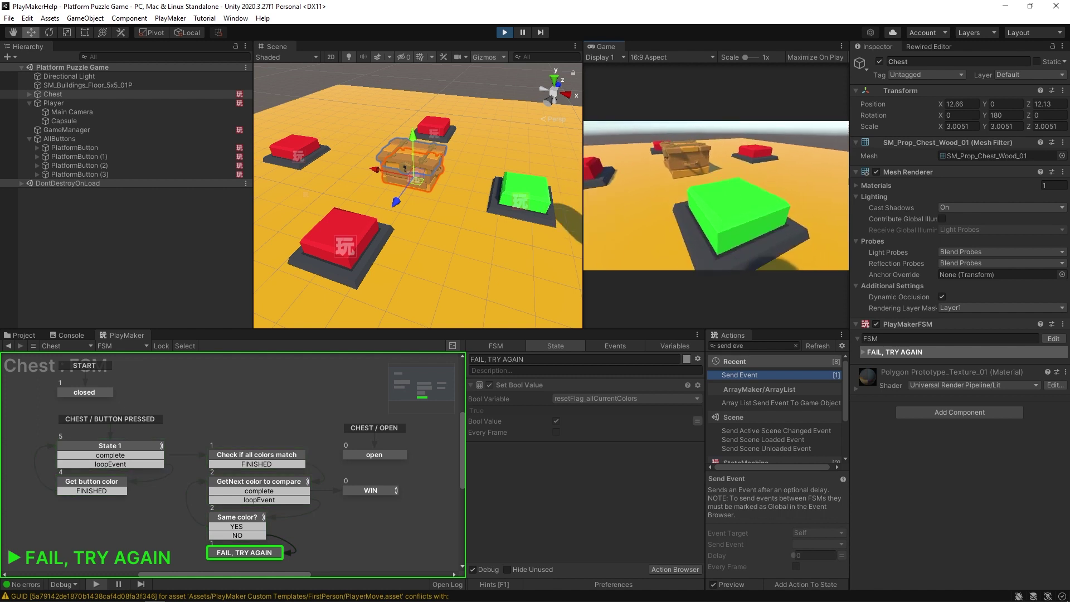
pyautogui.press('w')
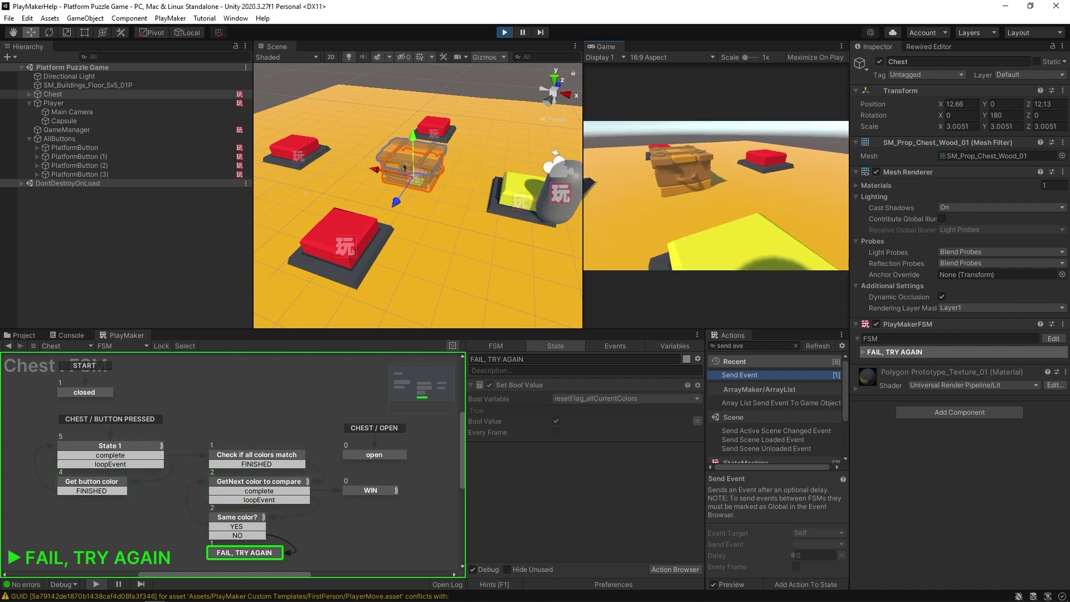
pyautogui.press('s')
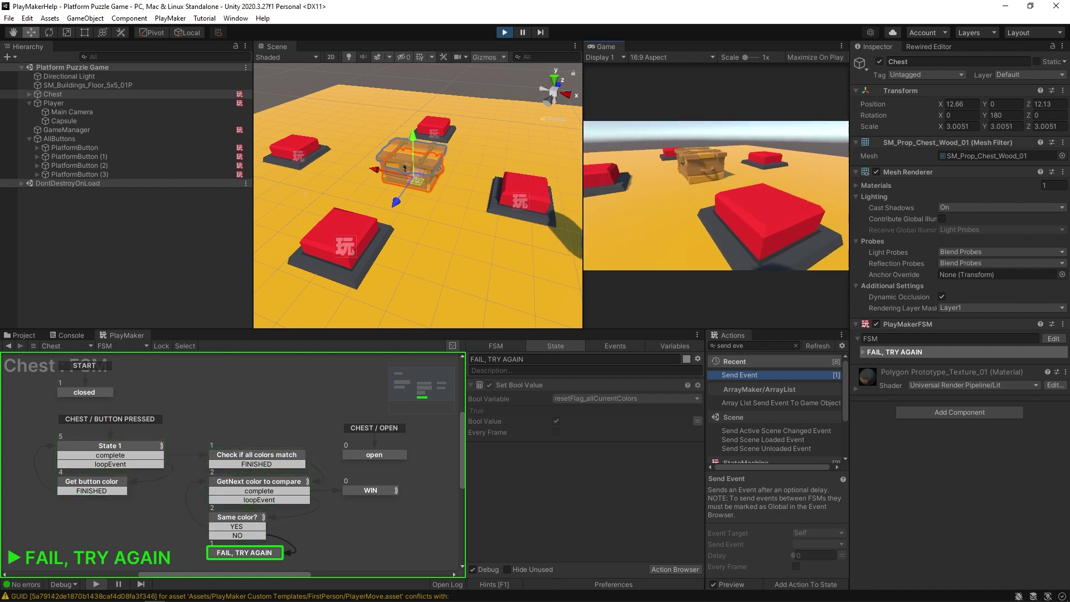
pyautogui.press('a')
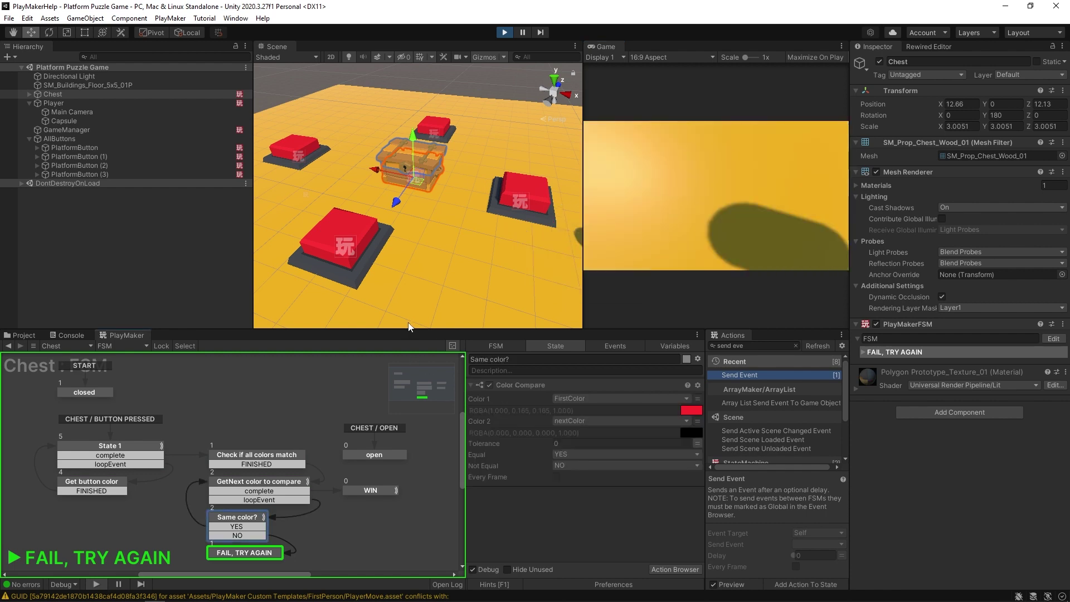
# Step: Enlarge the FSM editor, examine the stored elements of the chest's AllCurrentColors array, and stop the game
pyautogui.moveTo(413, 330); pyautogui.dragTo(425, 277)
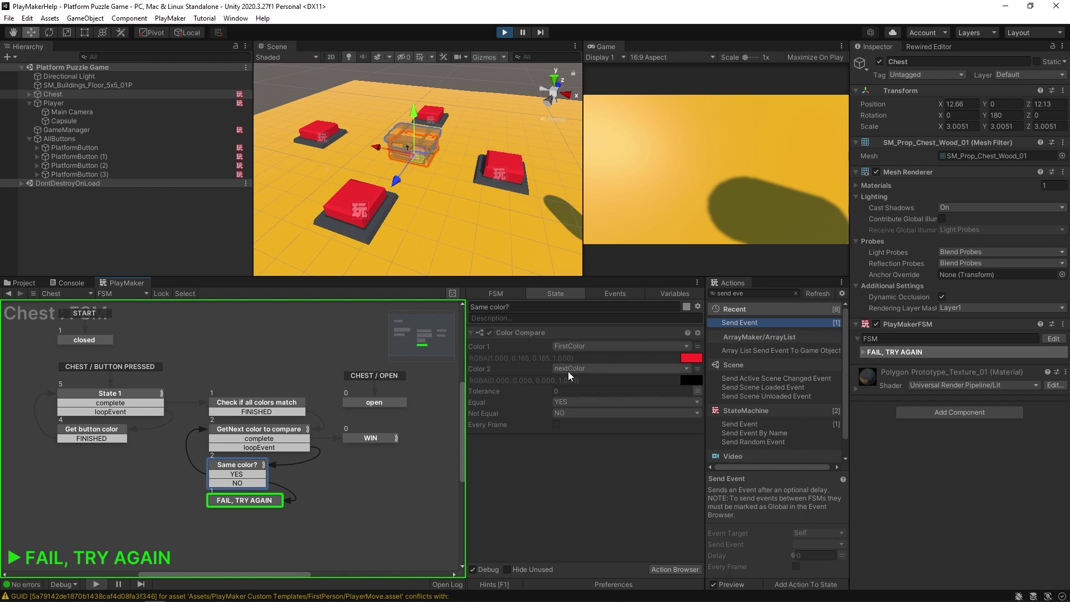
pyautogui.click(268, 431)
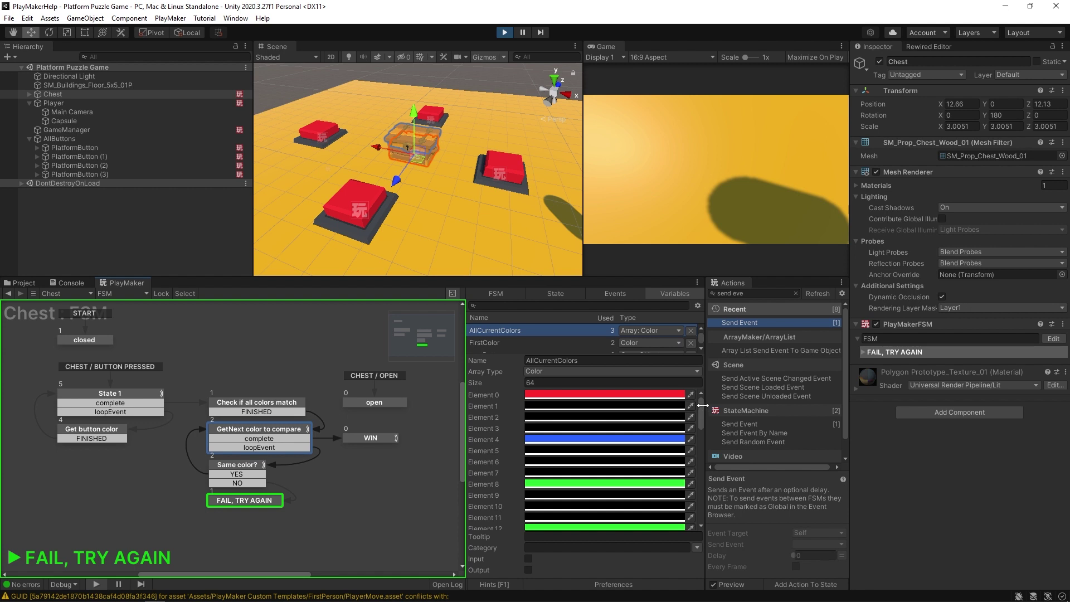
pyautogui.moveTo(699, 406)
pyautogui.mouseDown()
pyautogui.moveTo(710, 504)
pyautogui.moveTo(704, 409)
pyautogui.mouseUp()
pyautogui.click(505, 32)
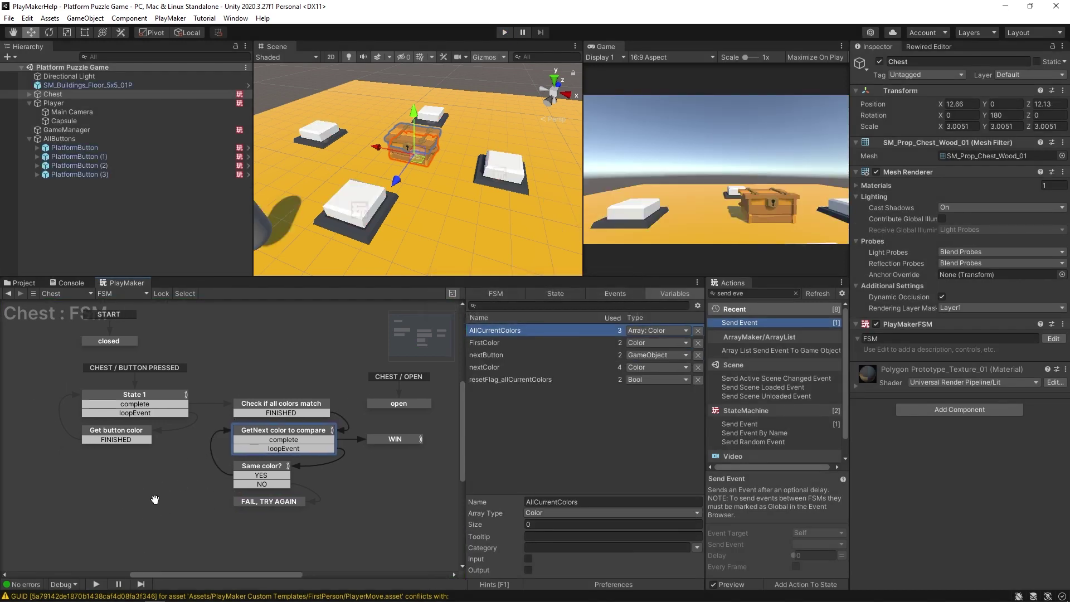
# Step: Add an Array Remove All action for AllCurrentColors to the chest's "FAIL, TRY AGAIN" state, and save the scene
pyautogui.click(175, 414)
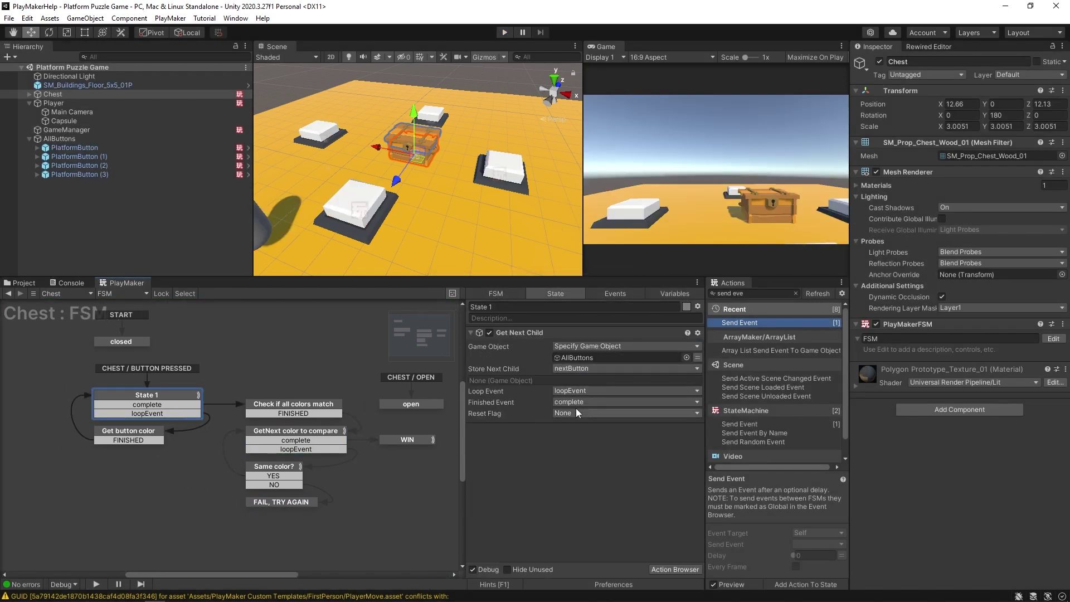
pyautogui.click(287, 504)
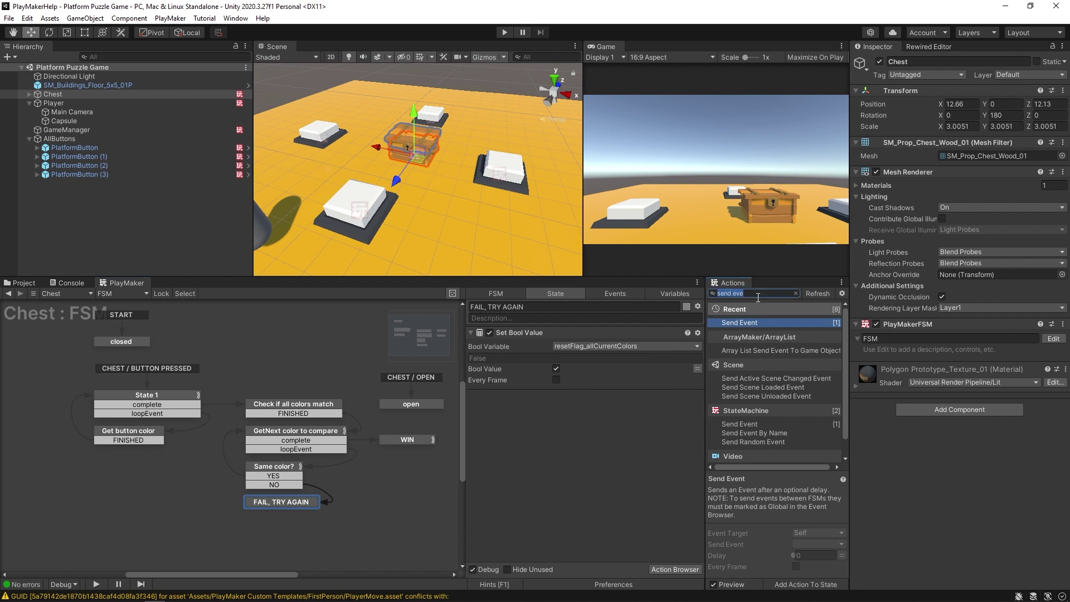
pyautogui.write('remov')
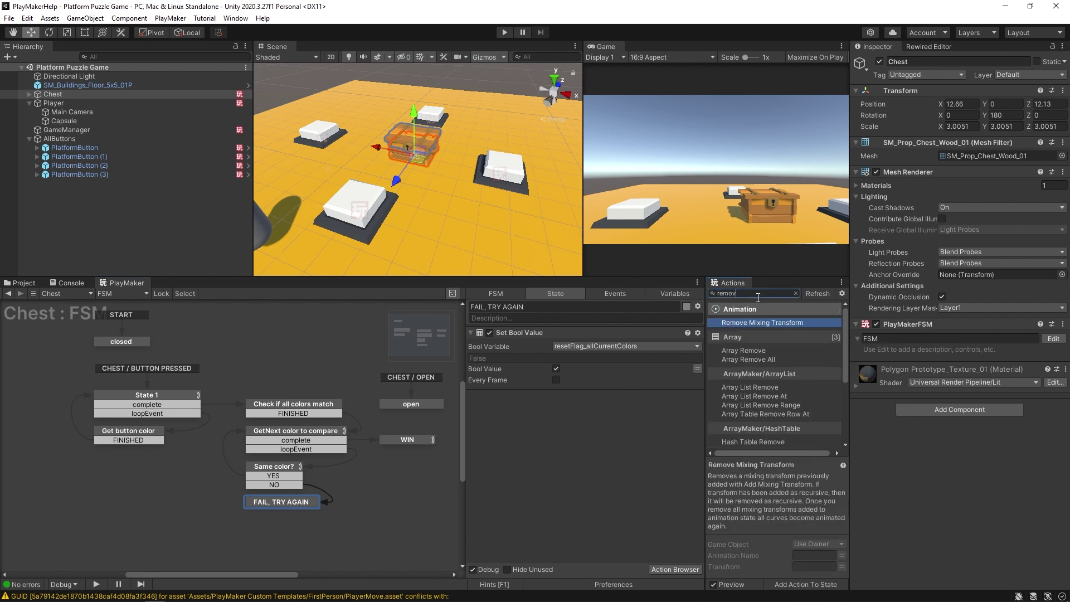
pyautogui.doubleClick(759, 361)
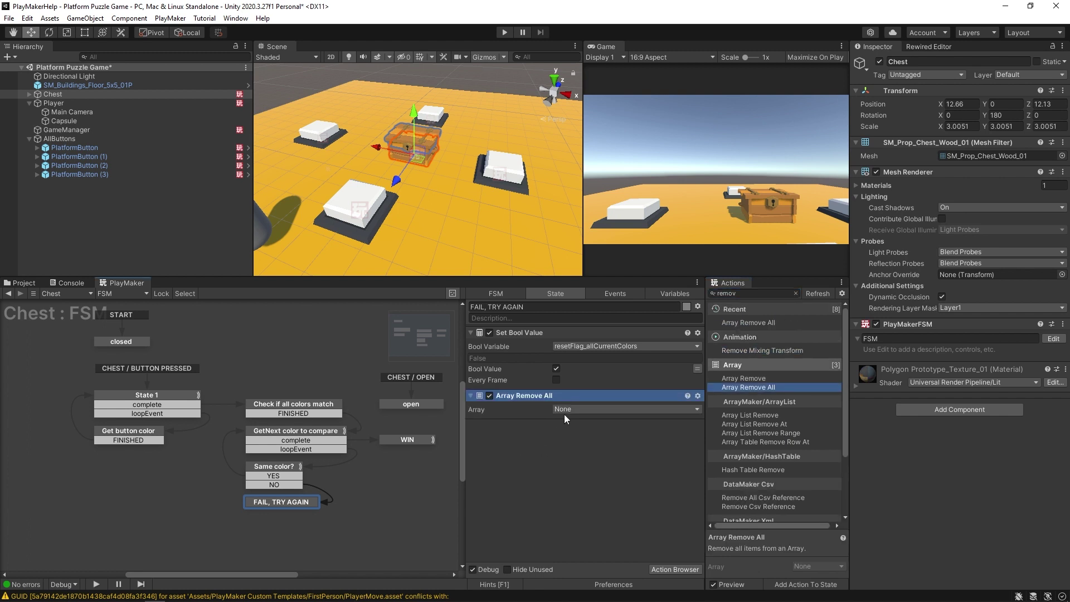
pyautogui.click(563, 411)
pyautogui.click(594, 434)
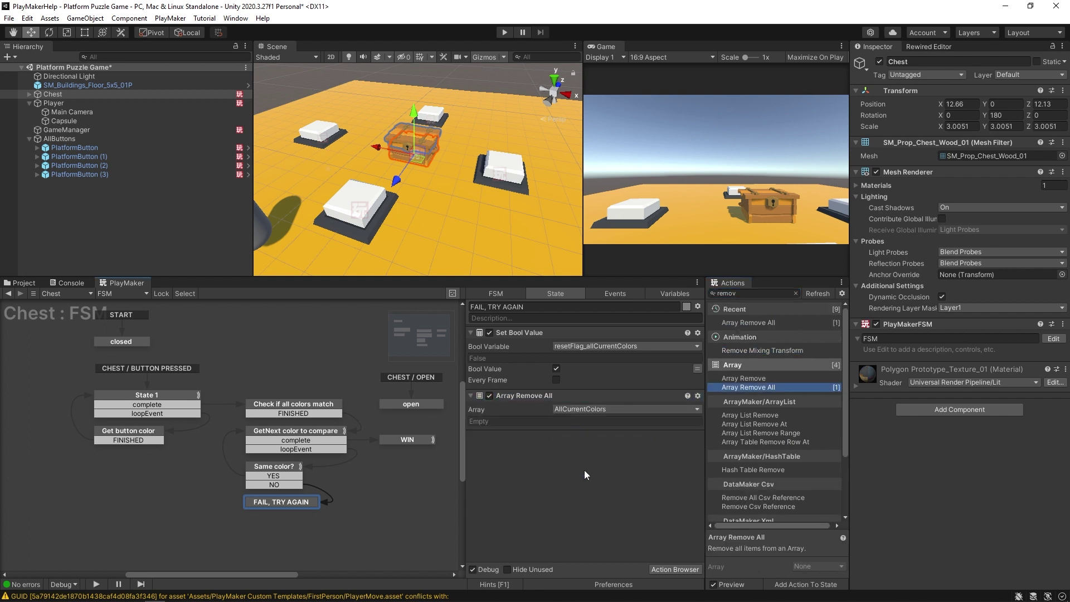
pyautogui.hotkey('ctrl', 's')
# Step: Enlarge the Scene and Game views, run the game, walk the player over all four buttons to turn them red, and stop the game
pyautogui.click(146, 396)
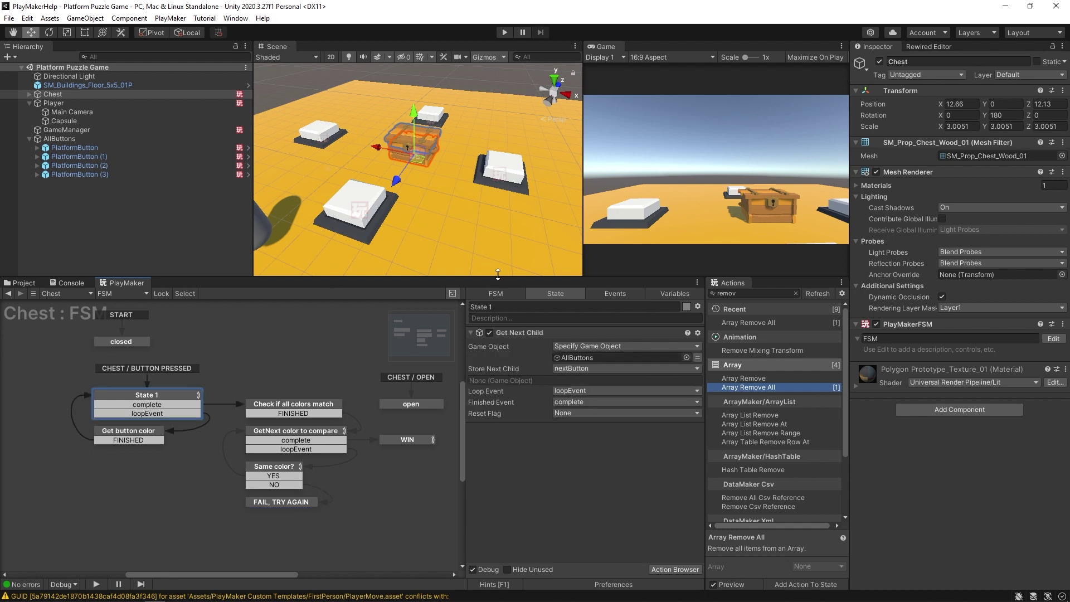
pyautogui.moveTo(498, 274); pyautogui.dragTo(489, 331)
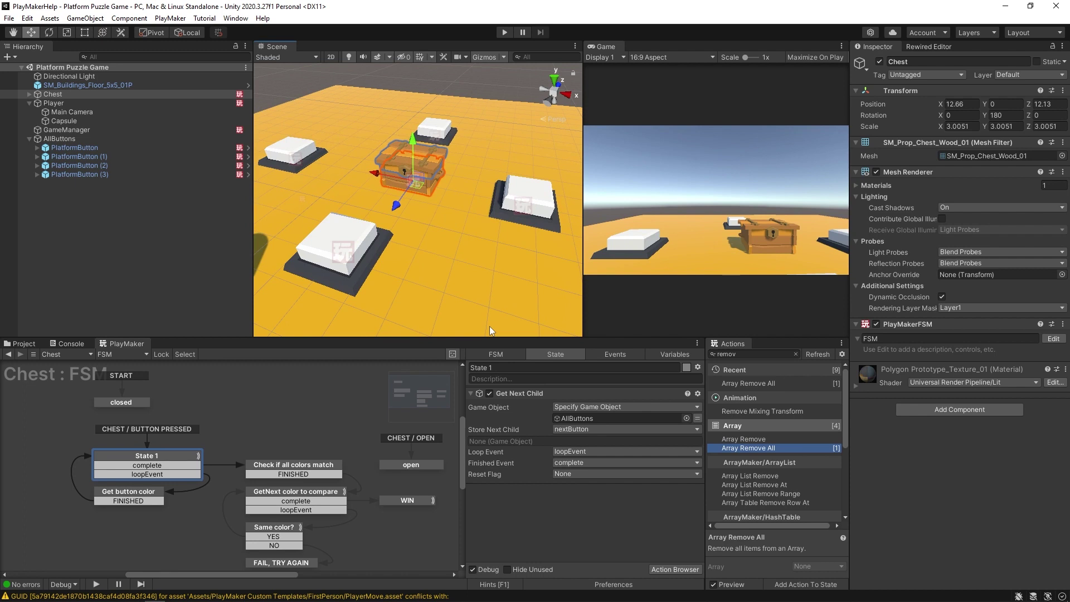
pyautogui.hotkey('ctrl', 'p')
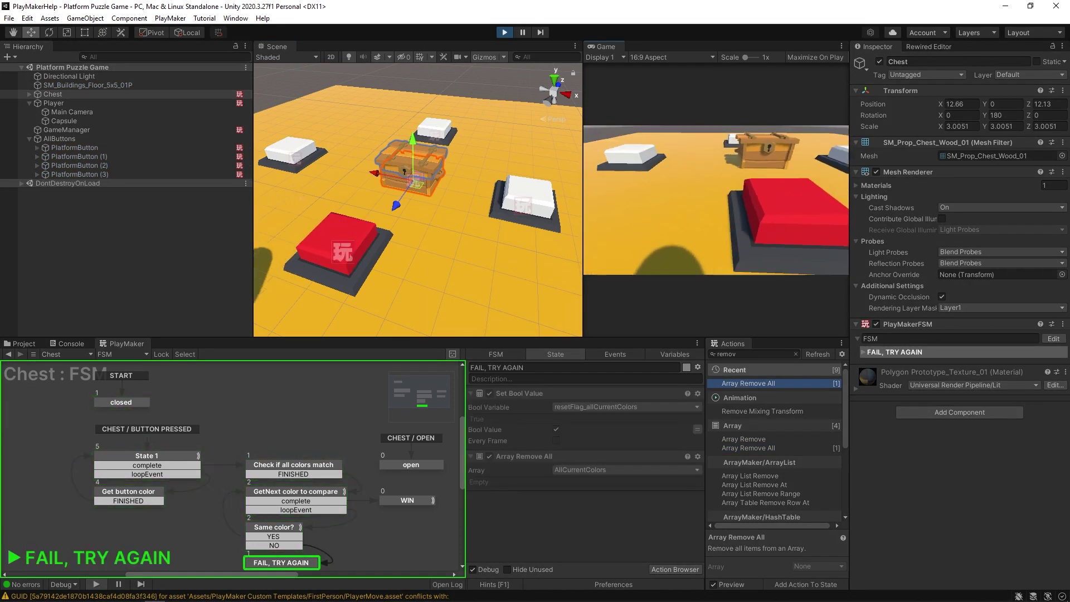
pyautogui.press('w')
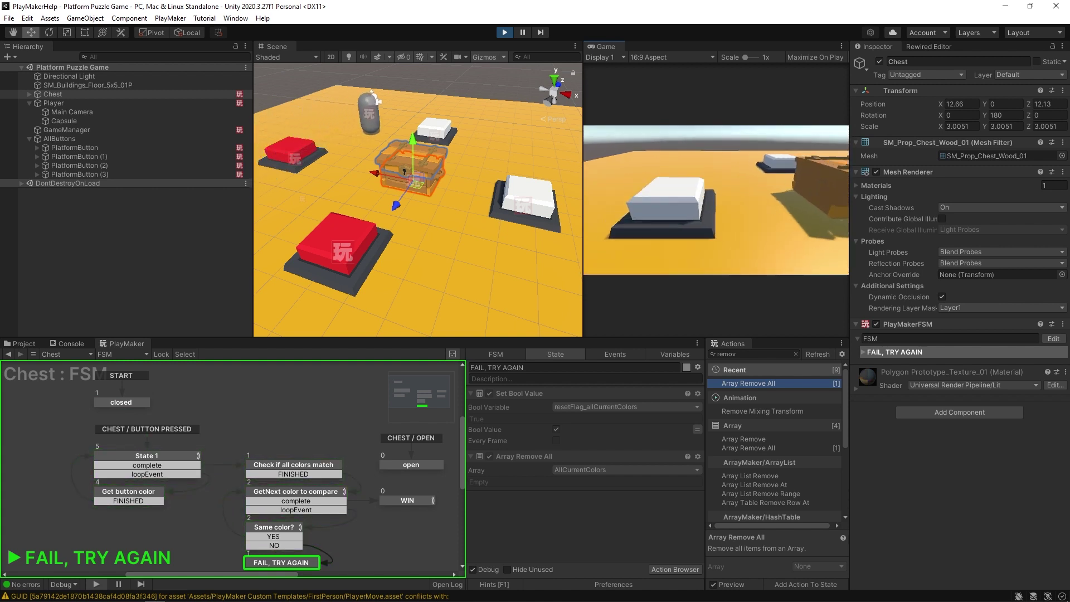
pyautogui.press('w')
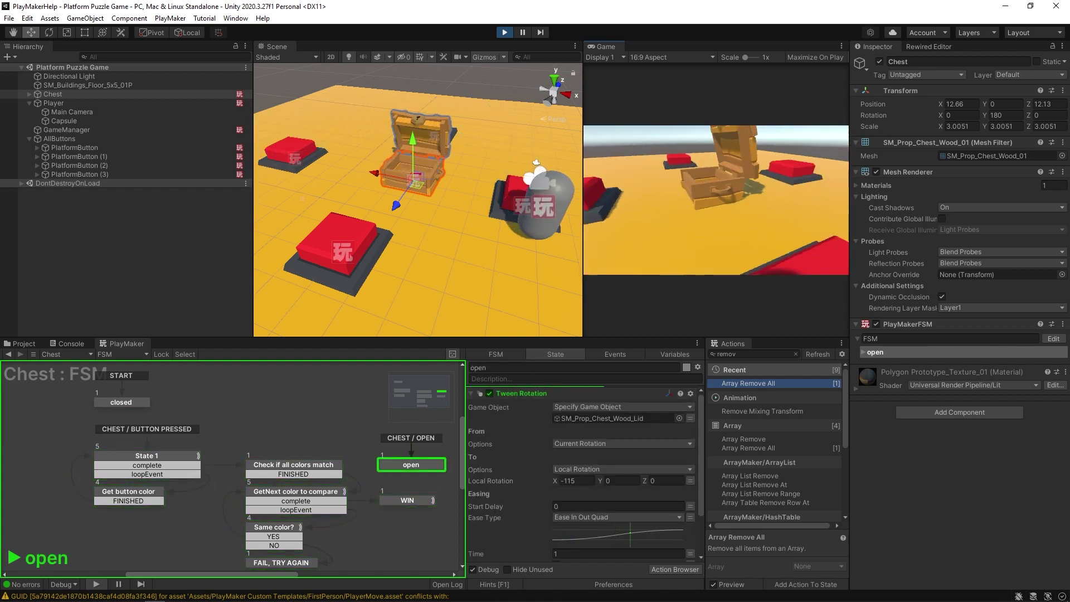
pyautogui.press('a')
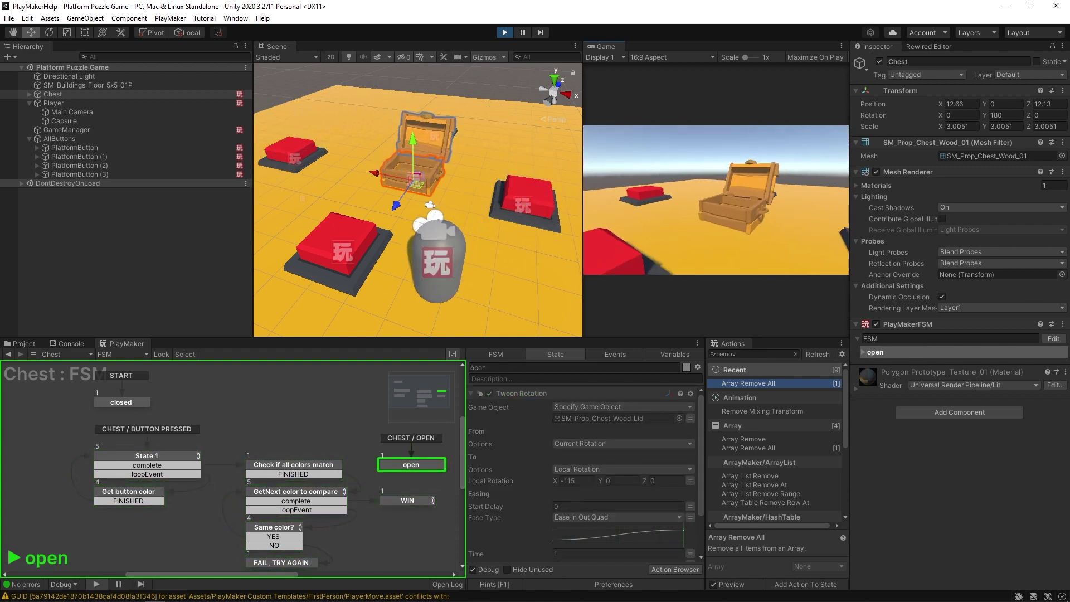
pyautogui.hotkey('ctrl', 'p')
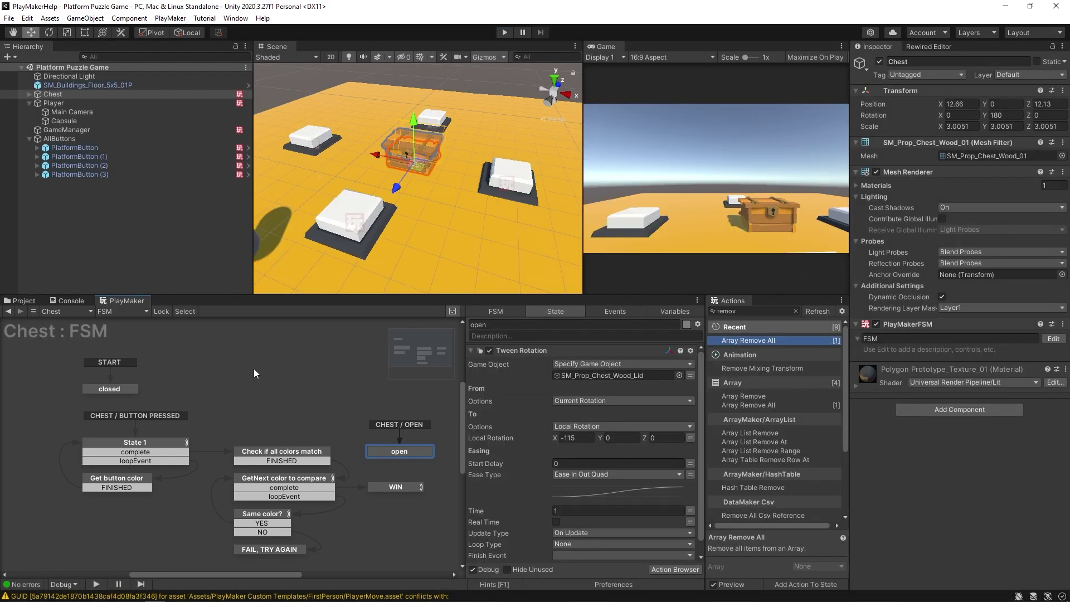
# Step: Examine the Colors array variable in the GameManager's Info FSM
pyautogui.click(90, 129)
pyautogui.click(672, 311)
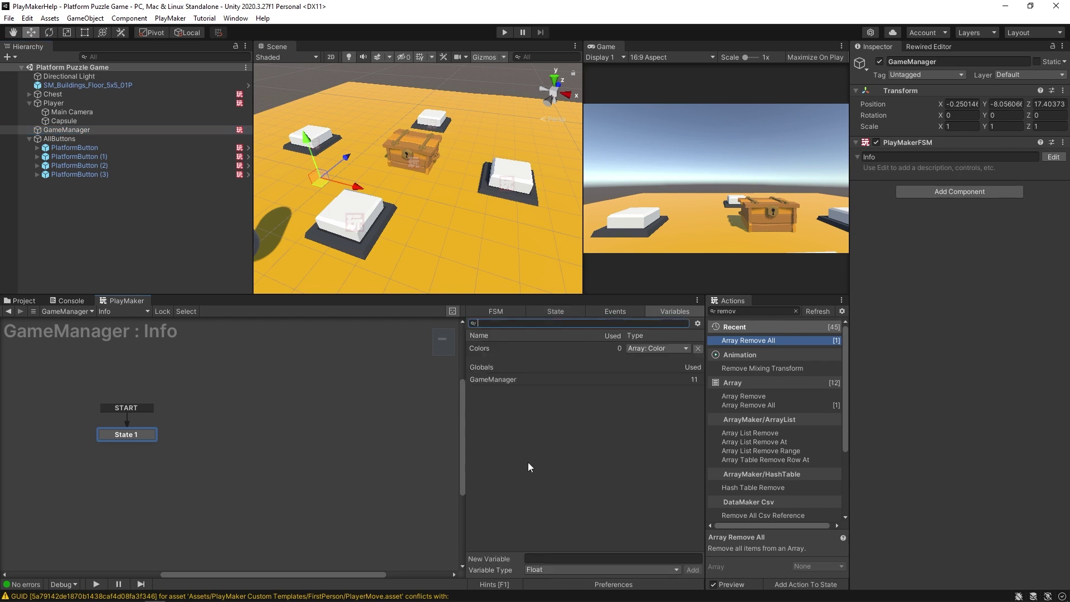
pyautogui.click(509, 348)
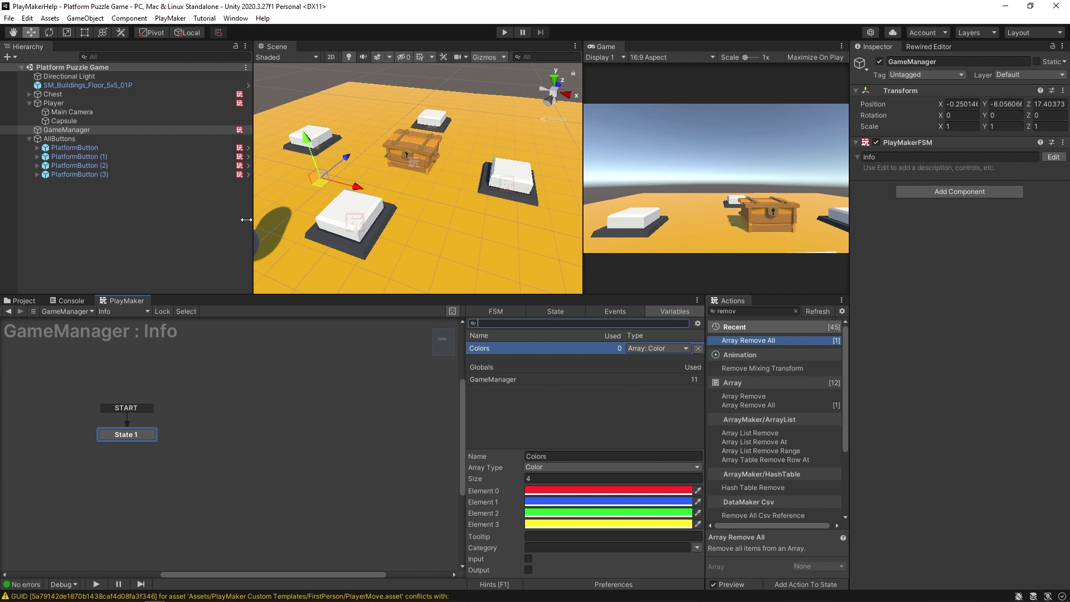
# Step: Duplicate PlatformButton (2) and PlatformButton (3), and move the copies forward together to about Z -3.03
pyautogui.click(72, 175)
pyautogui.keyDown('ctrl'); pyautogui.click(75, 168); pyautogui.keyUp('ctrl')
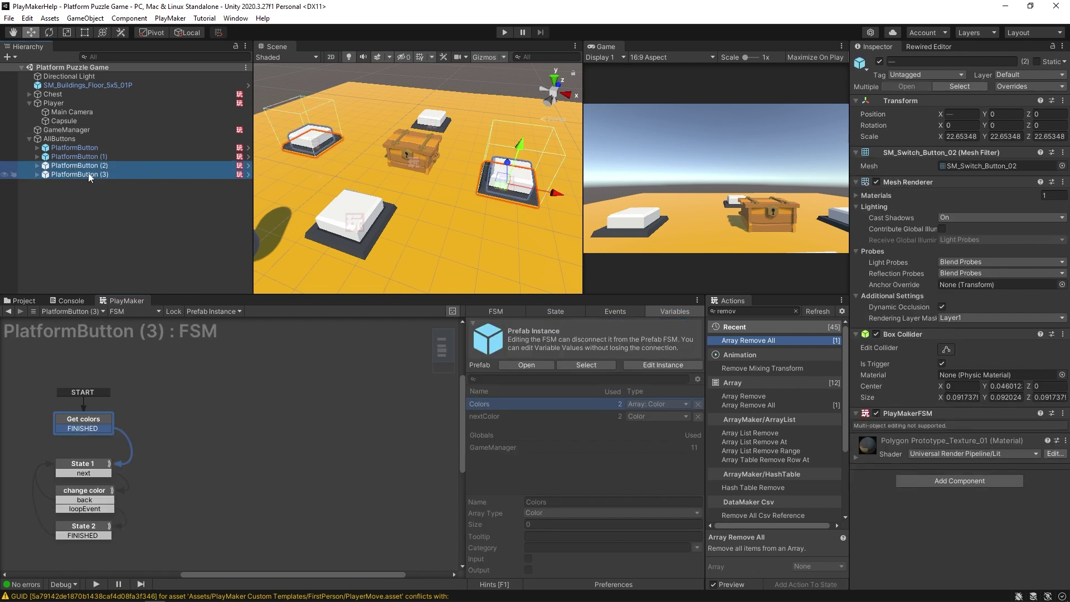
pyautogui.hotkey('ctrl', 'd')
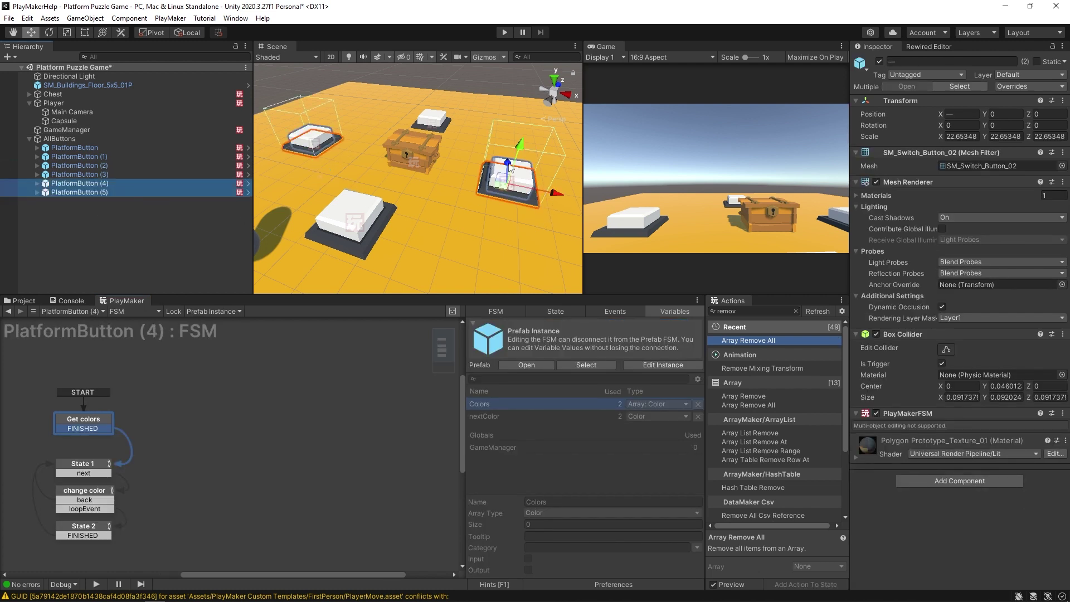
pyautogui.moveTo(509, 165); pyautogui.dragTo(358, 229)
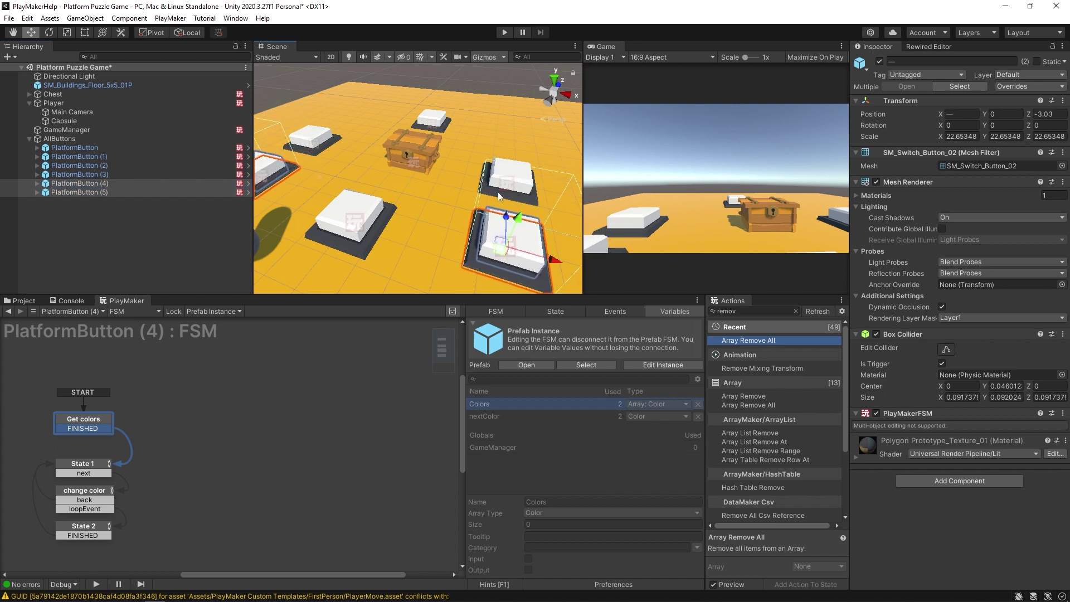
pyautogui.press('f')
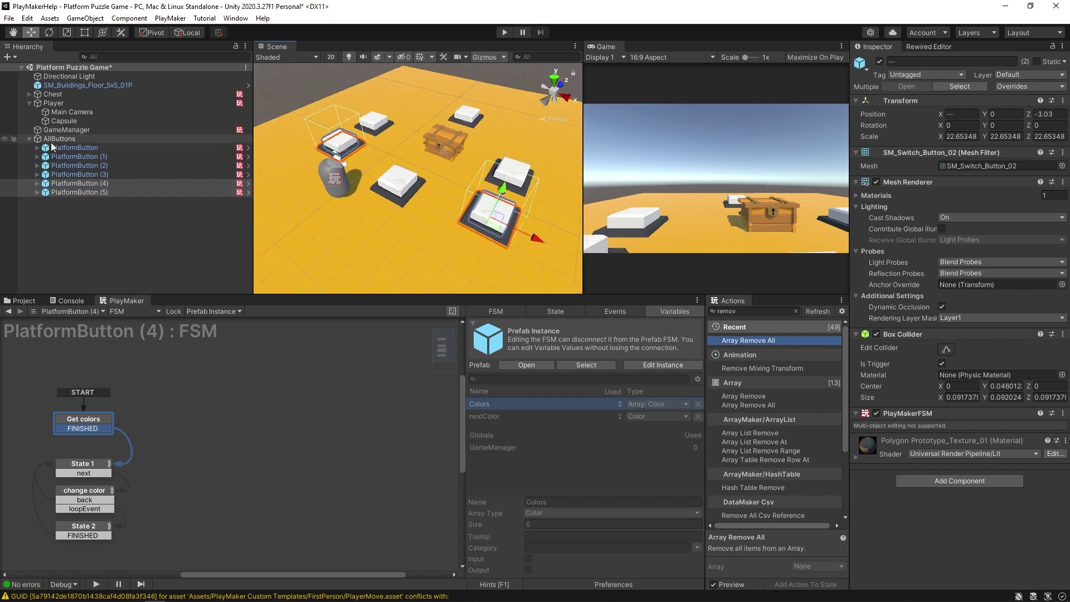
# Step: Set the size of the GameManager's Colors array to 6
pyautogui.click(64, 129)
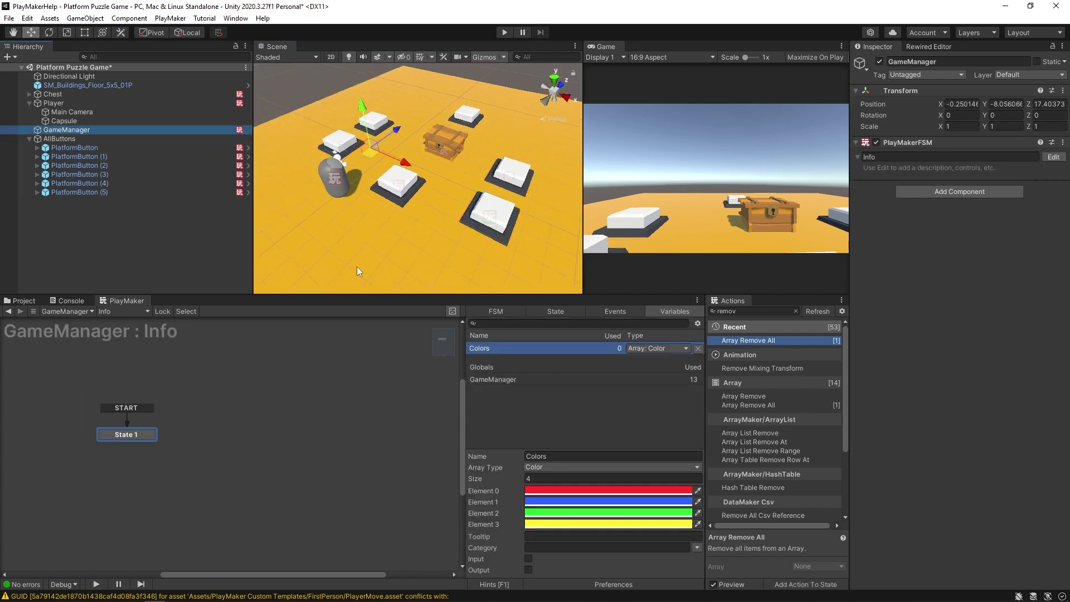
pyautogui.click(559, 478)
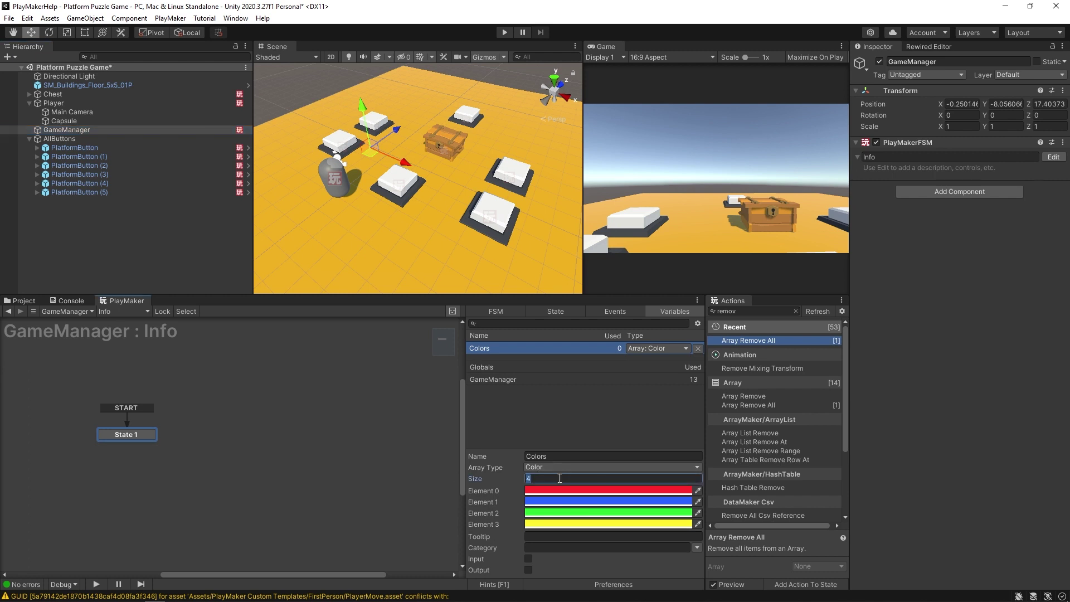
pyautogui.write('6')
pyautogui.press('Return')
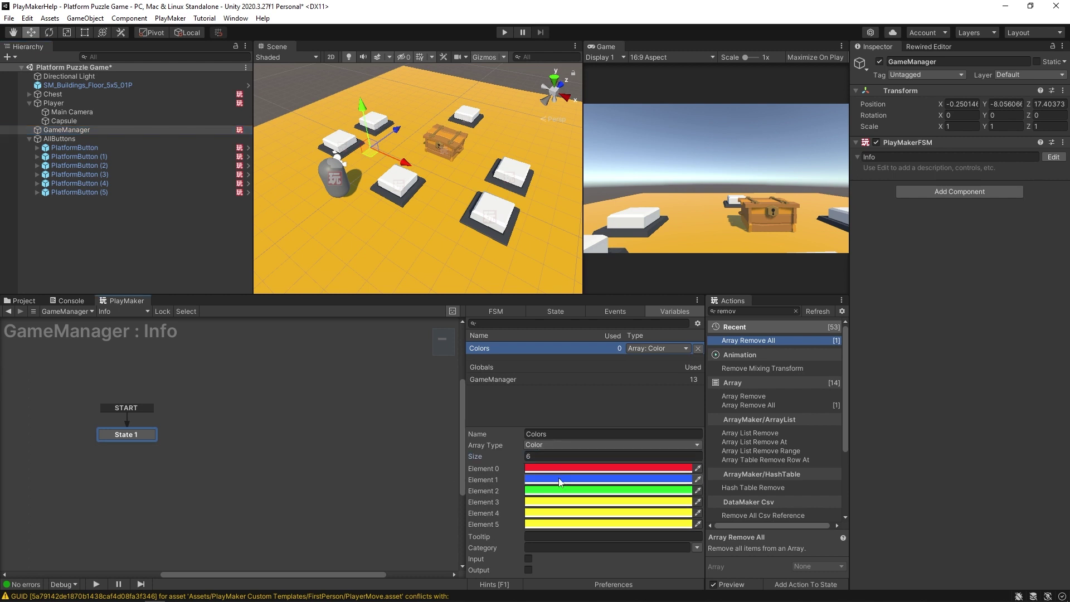
# Step: Set Element 4 of the Colors array to magenta (FF2AC2) and Element 5 to a minty spring green
pyautogui.click(534, 513)
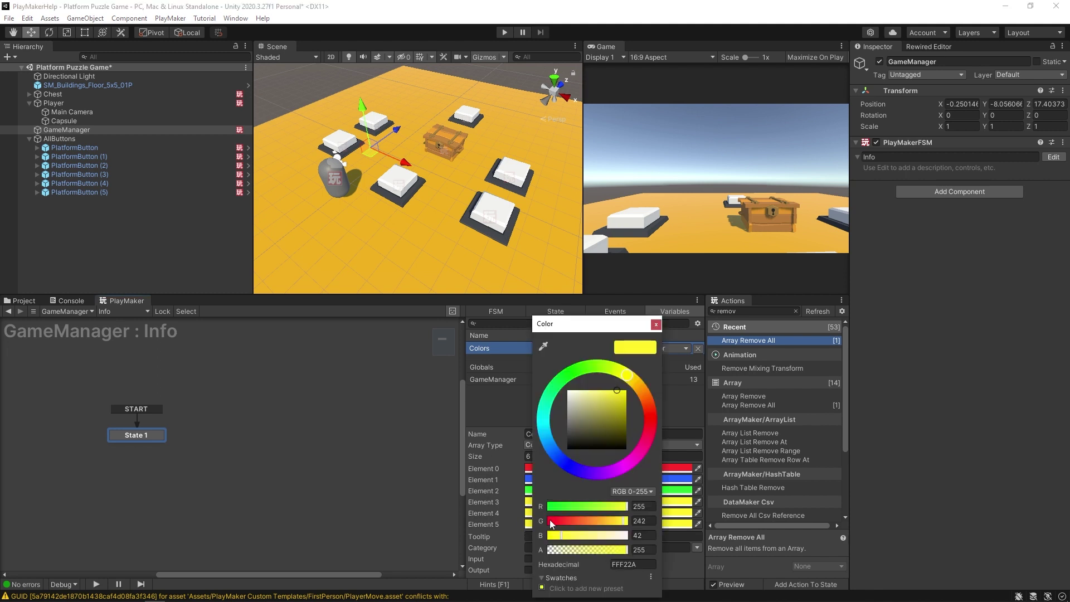
pyautogui.click(655, 437)
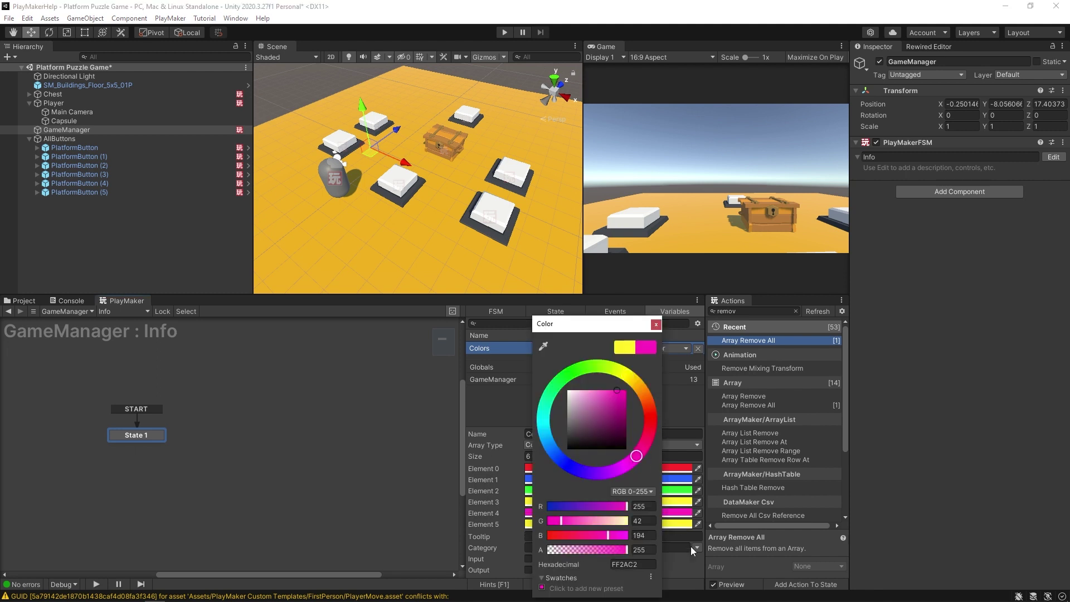
pyautogui.click(684, 560)
pyautogui.click(676, 524)
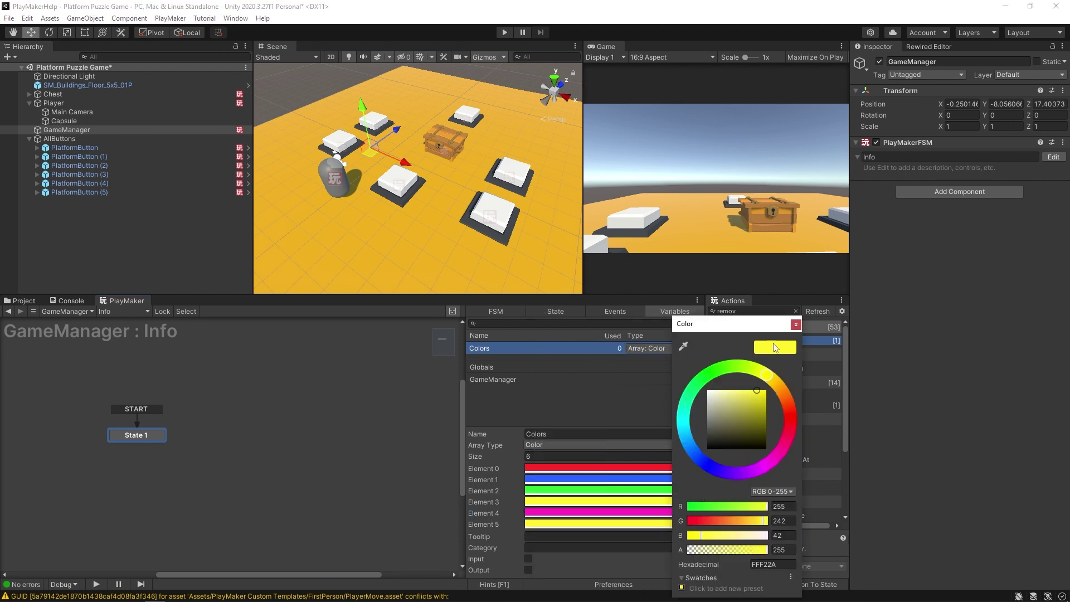
pyautogui.click(695, 390)
pyautogui.click(796, 325)
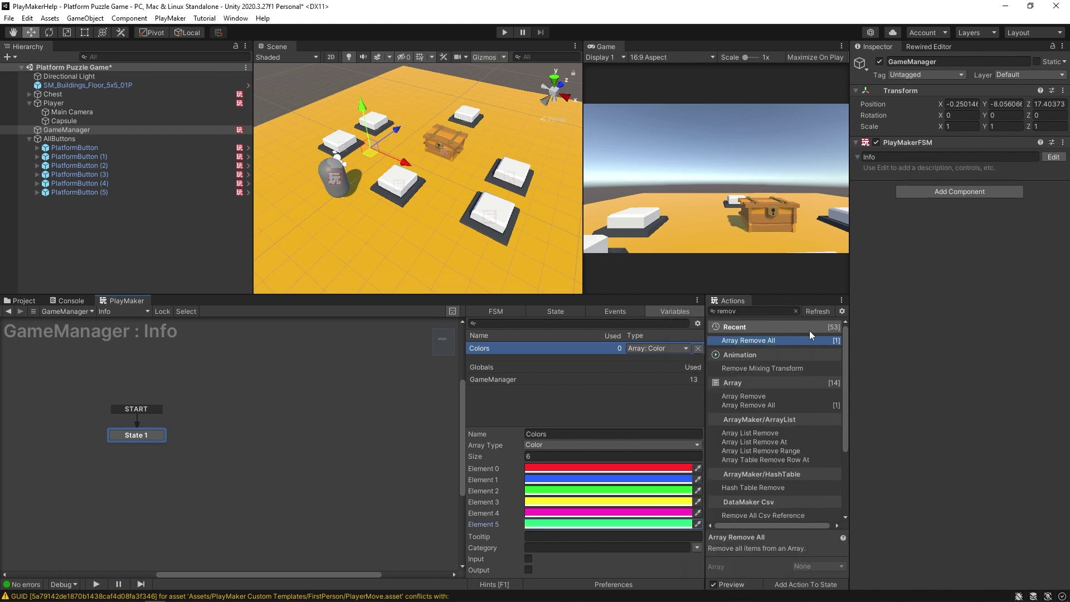
# Step: Enlarge the Scene and Game views, run the game, step repeatedly on the nearest button to cycle its colors, and stop the game
pyautogui.moveTo(434, 295); pyautogui.dragTo(417, 393)
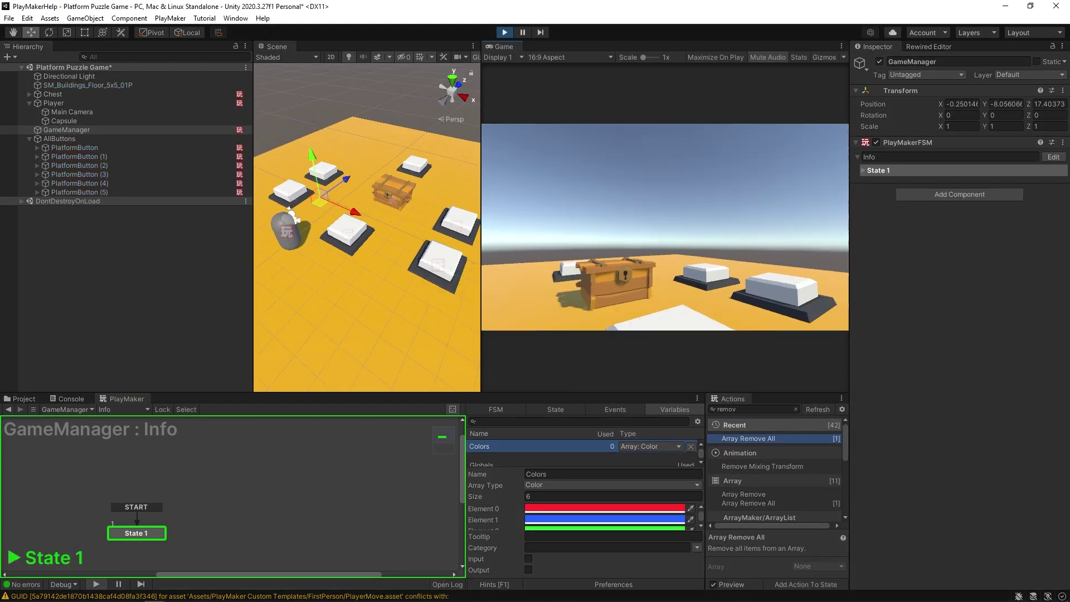
pyautogui.press('w')
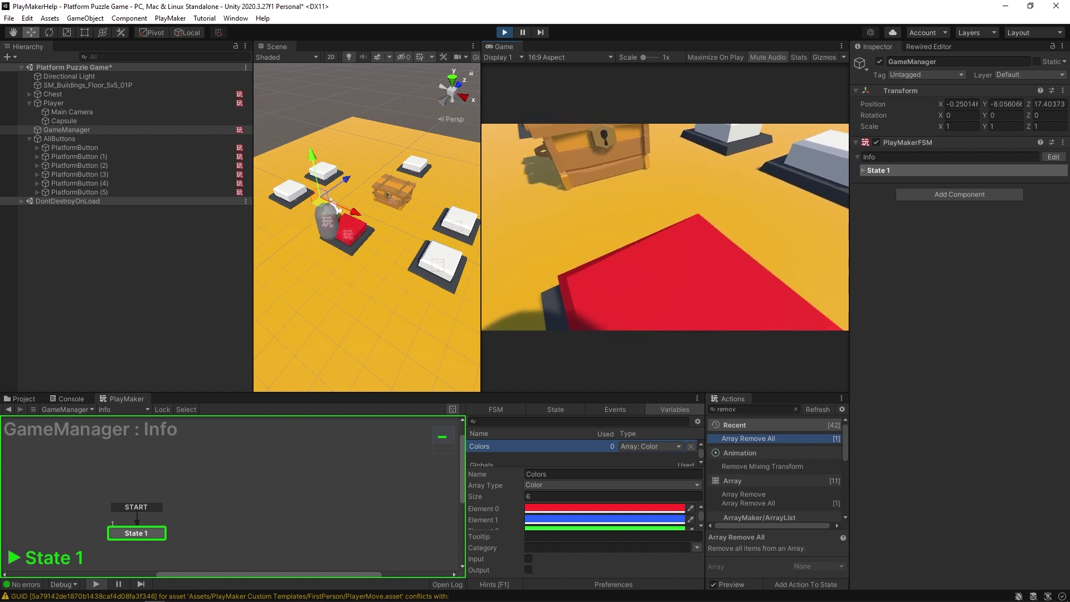
pyautogui.press('s')
pyautogui.press('w')
pyautogui.press('s')
pyautogui.press('w')
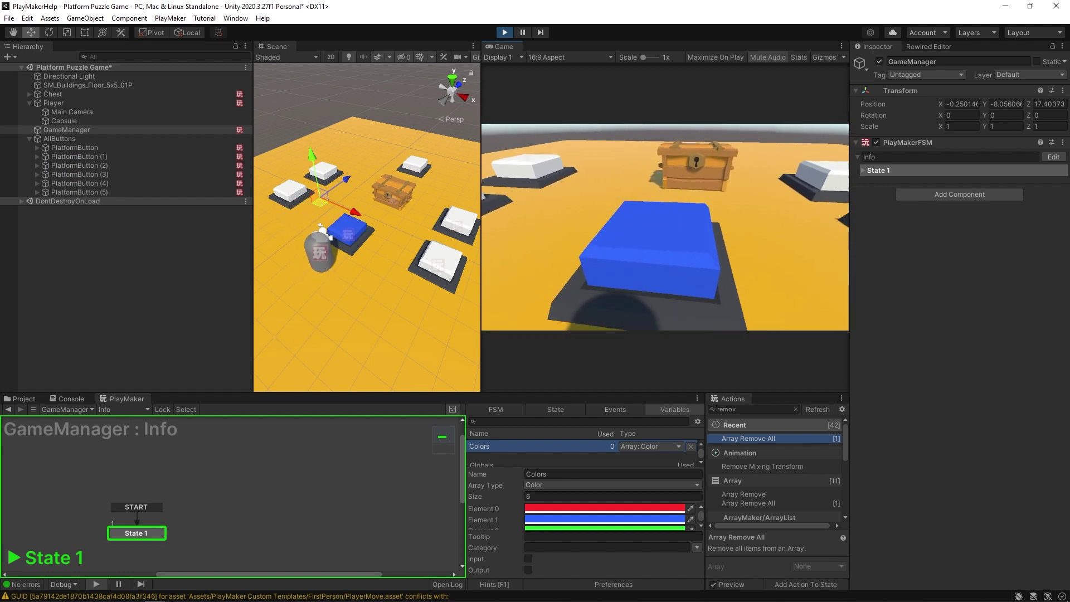
pyautogui.press('s')
pyautogui.press('w')
pyautogui.press('s')
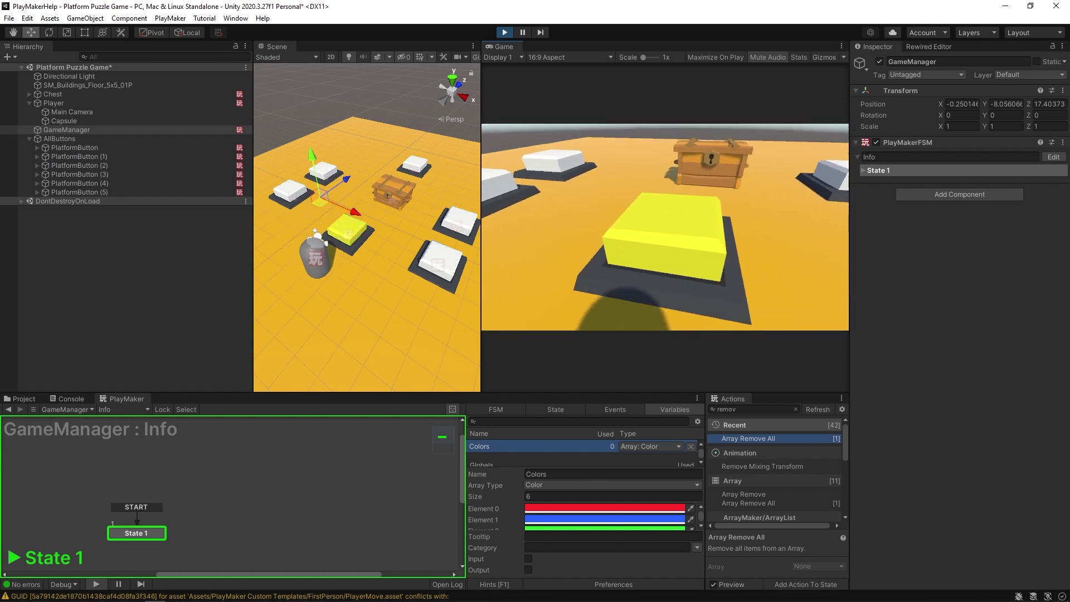
pyautogui.press('w')
pyautogui.press('s')
pyautogui.press('w')
pyautogui.press('s')
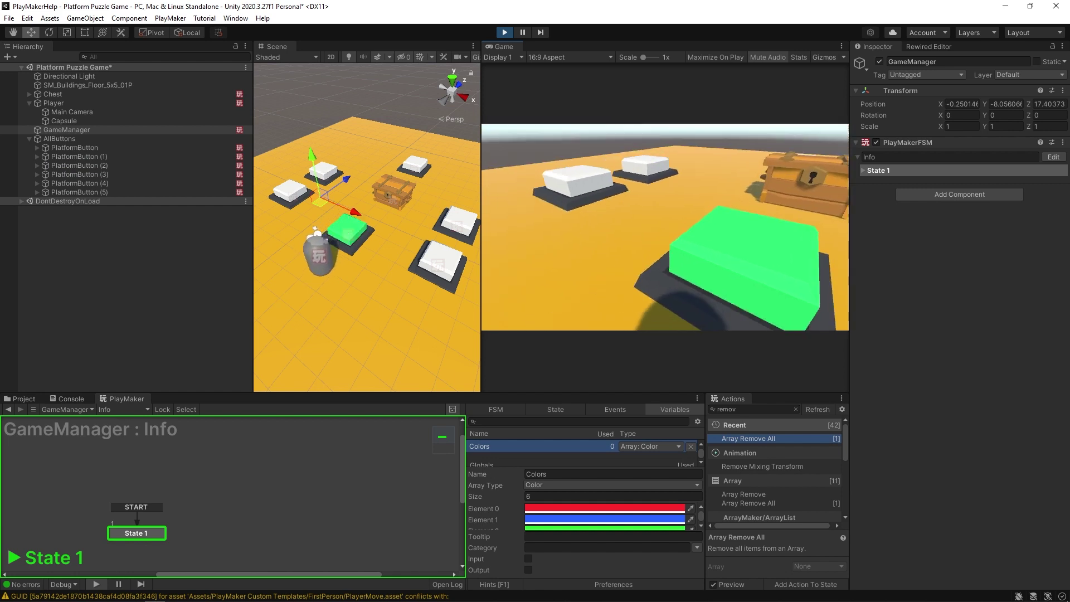
pyautogui.press('a')
pyautogui.press('Escape')
pyautogui.hotkey('ctrl', 'p')
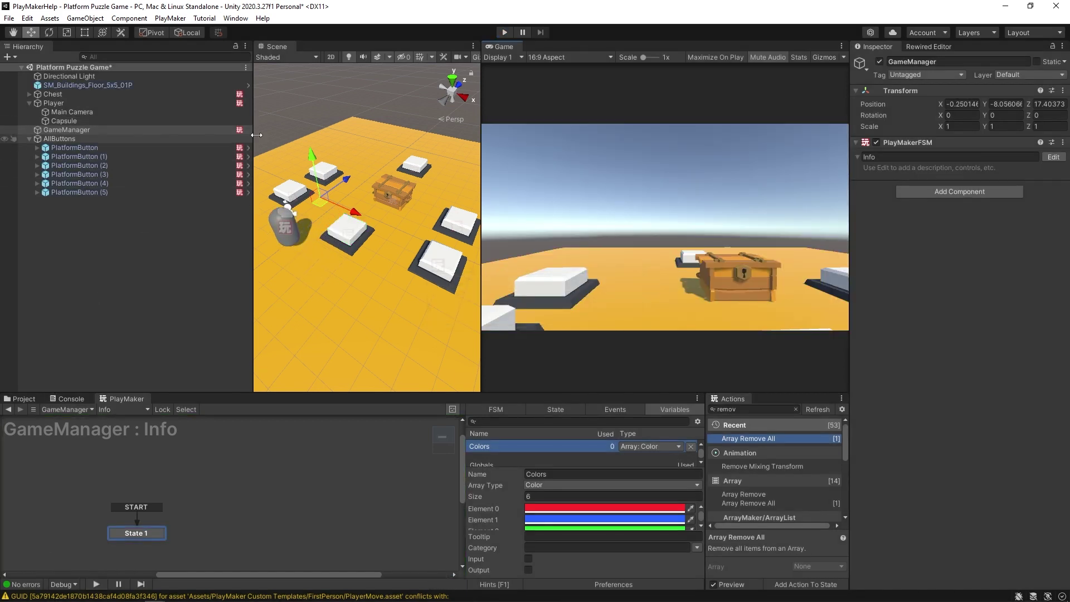
# Step: Open the PlatformButton prefab and add an Array Get Random action at the end of its FSM's Get colors state
pyautogui.click(248, 150)
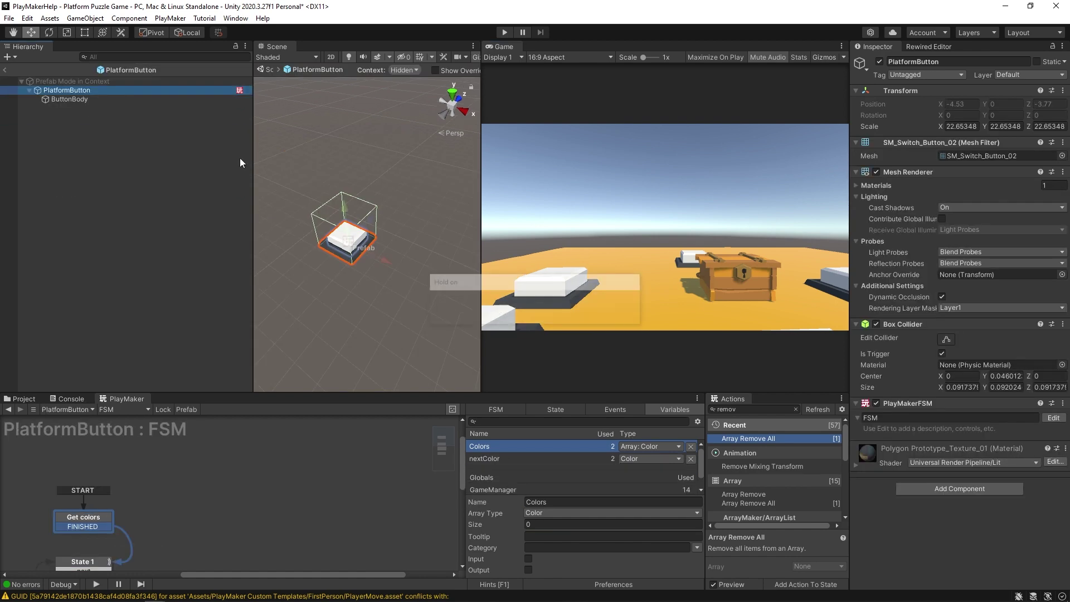
pyautogui.moveTo(146, 556); pyautogui.dragTo(261, 499, button='middle')
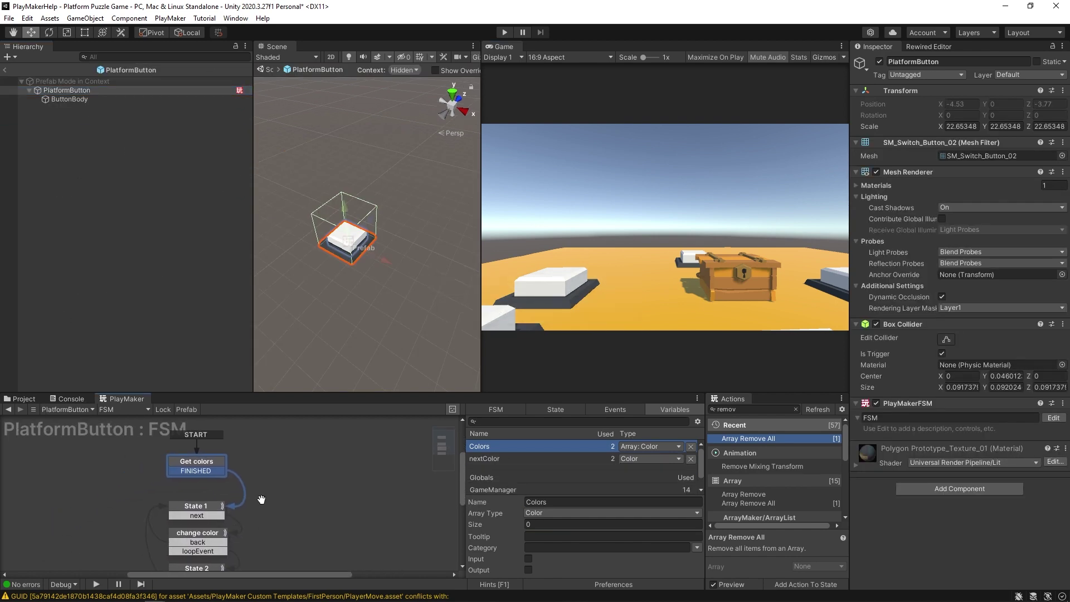
pyautogui.moveTo(89, 488); pyautogui.dragTo(126, 480, button='middle')
pyautogui.moveTo(440, 394); pyautogui.dragTo(440, 279)
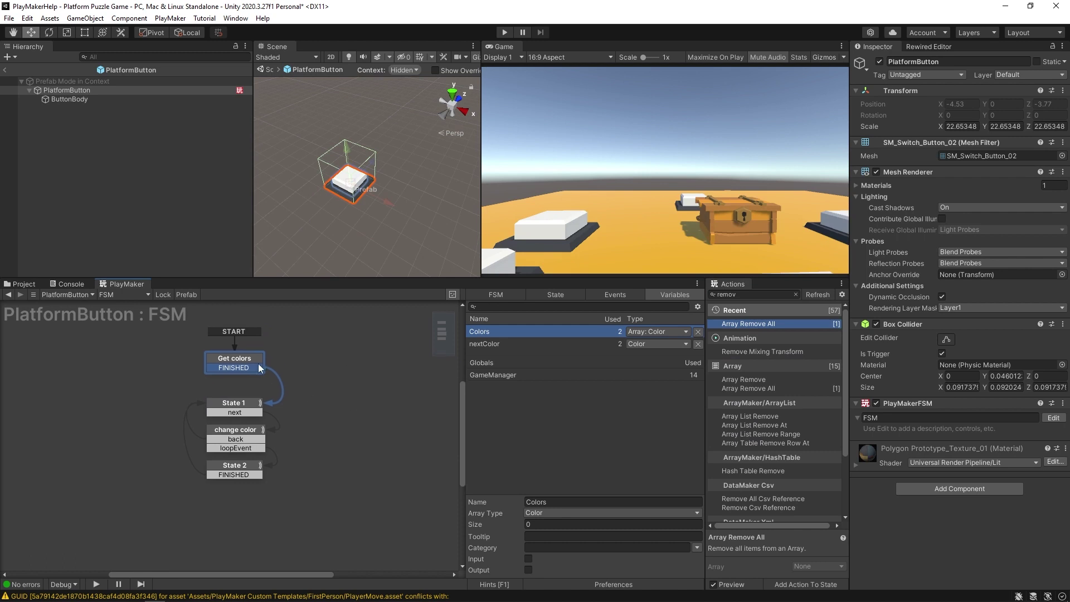
pyautogui.click(253, 363)
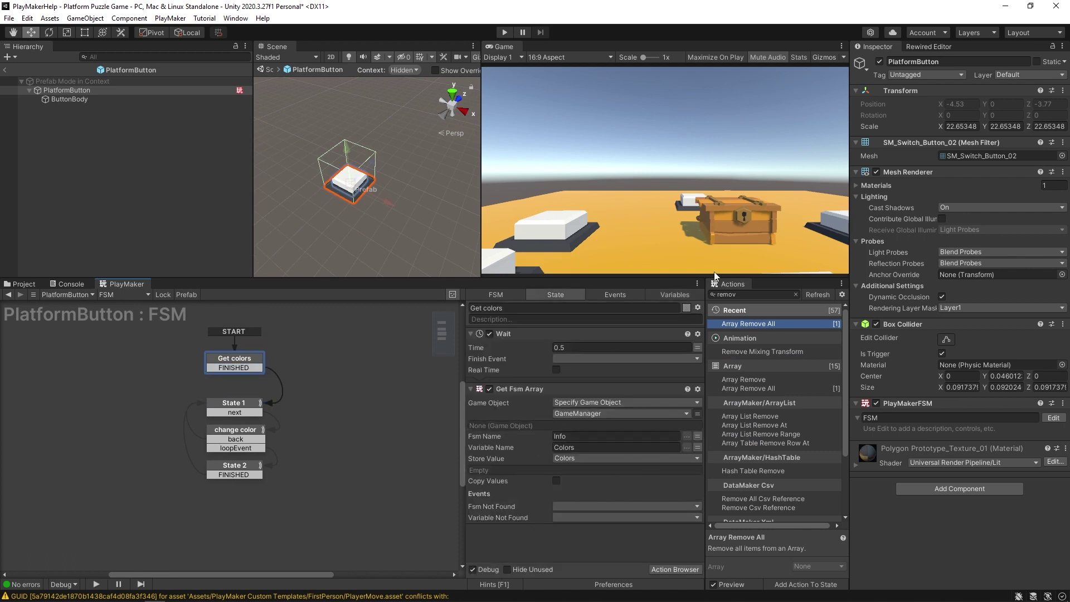
pyautogui.write('arr')
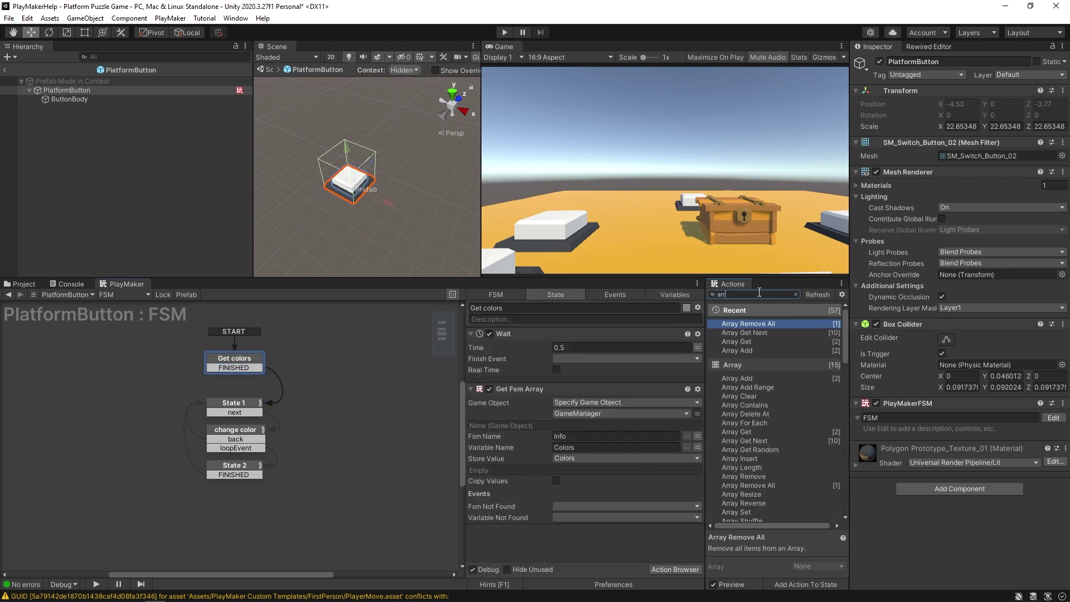
pyautogui.write('ay get ran')
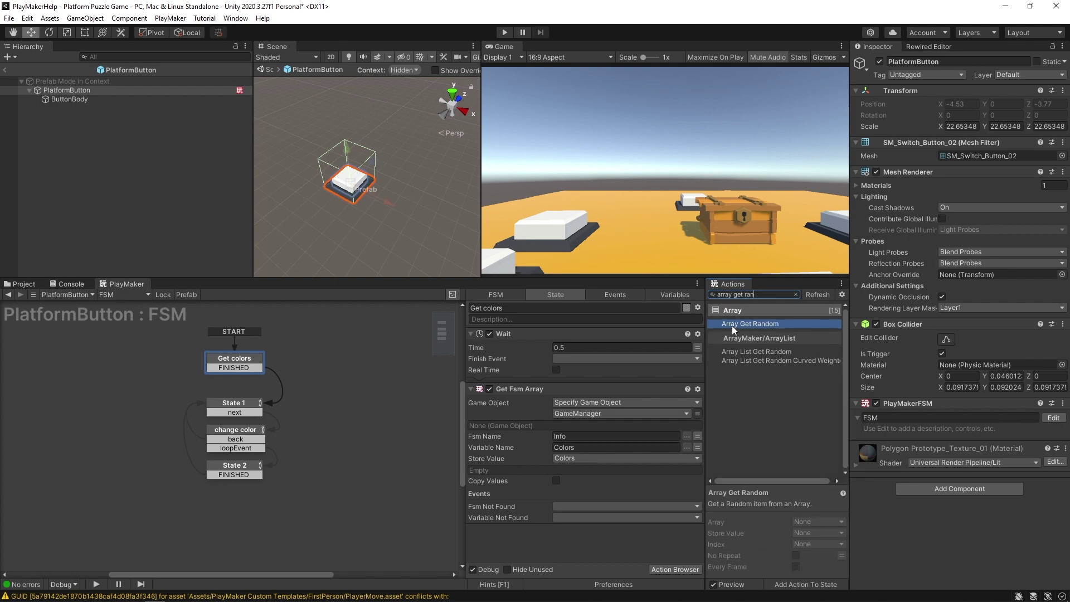
pyautogui.moveTo(732, 326); pyautogui.dragTo(563, 557)
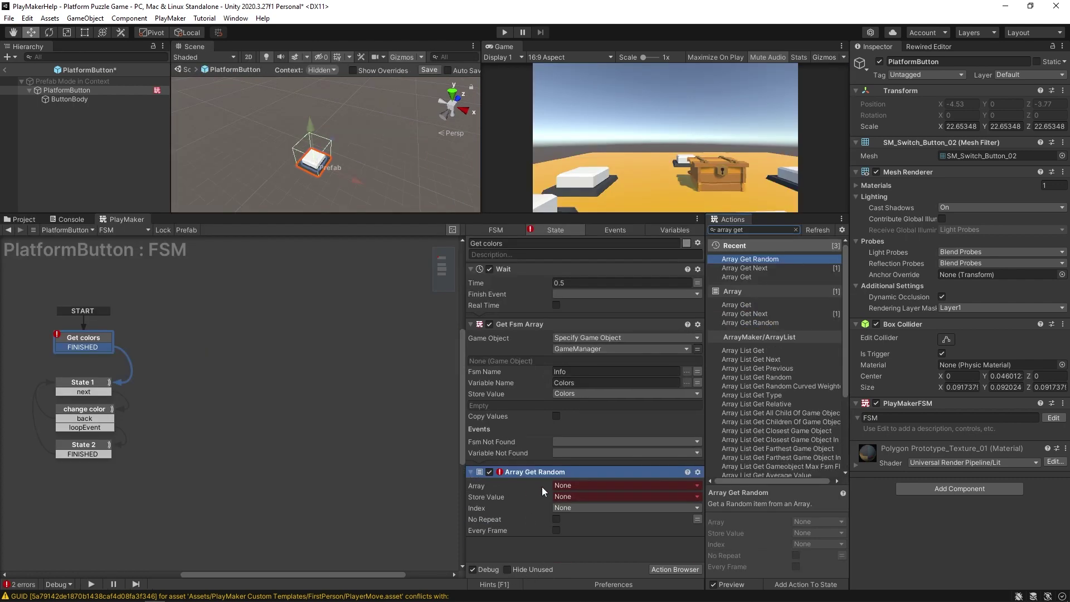
# Step: Set Array Get Random to use the Colors array and store its value in nextColor
pyautogui.click(574, 485)
pyautogui.click(594, 509)
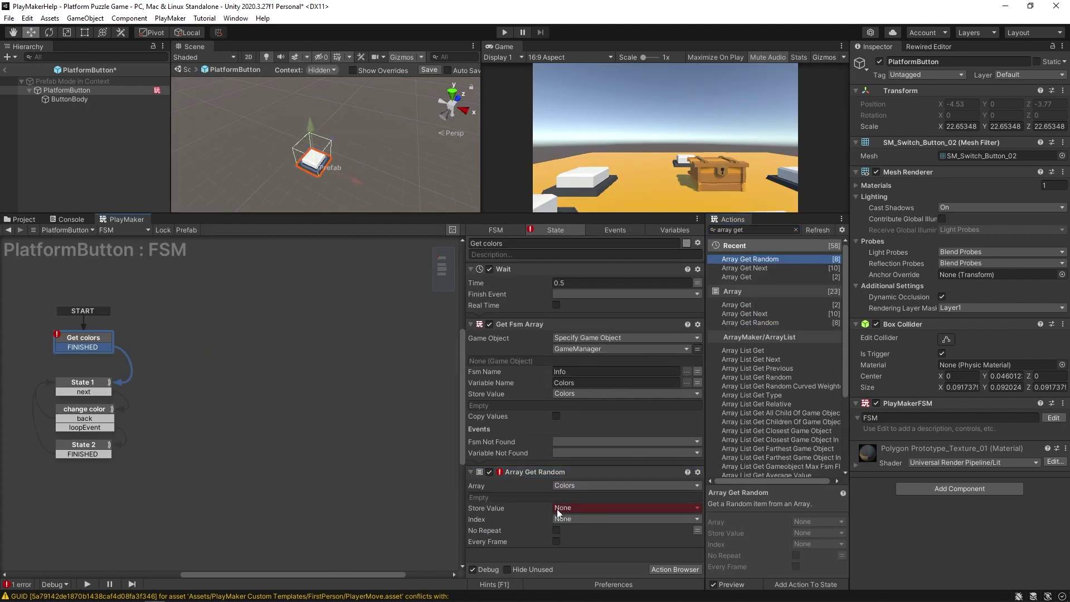
pyautogui.click(583, 508)
pyautogui.click(585, 532)
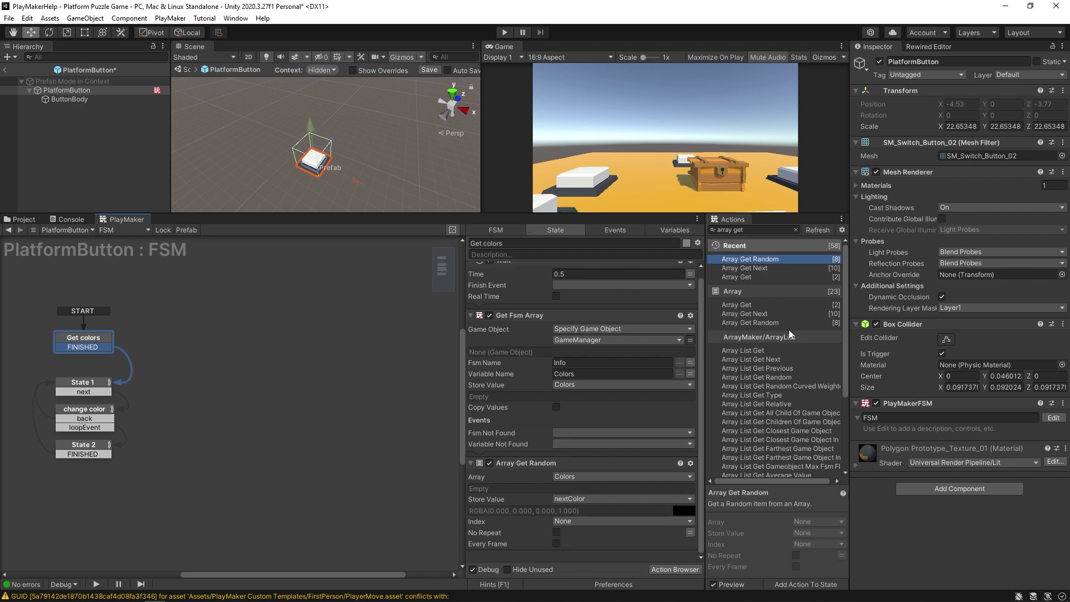
# Step: Add a Set Material Color action to the Get colors state and specify ButtonBody as its game object
pyautogui.write('set m')
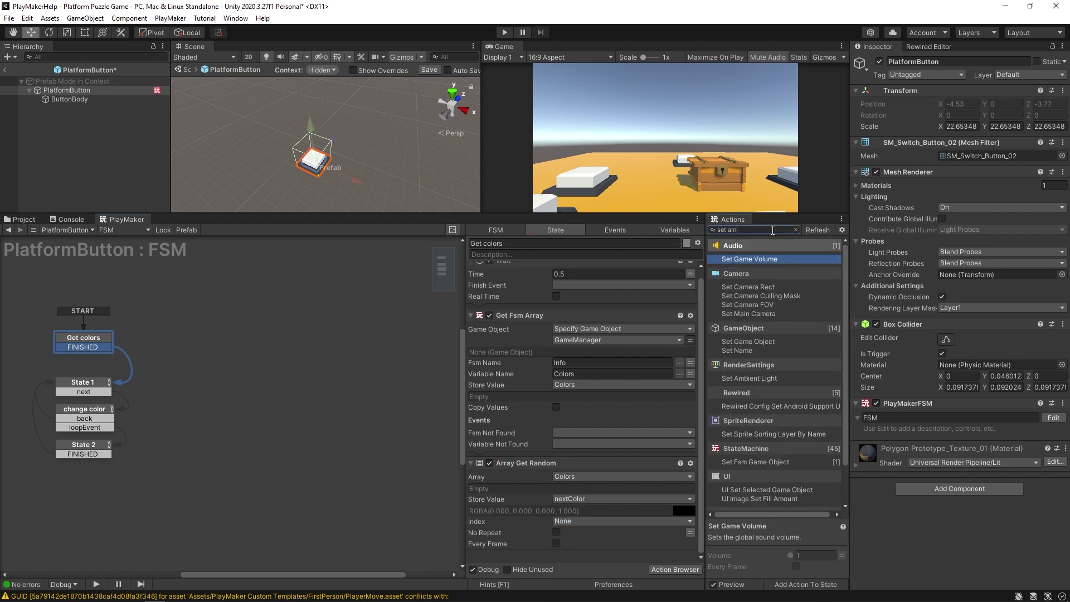
pyautogui.write('a')
pyautogui.press('Return')
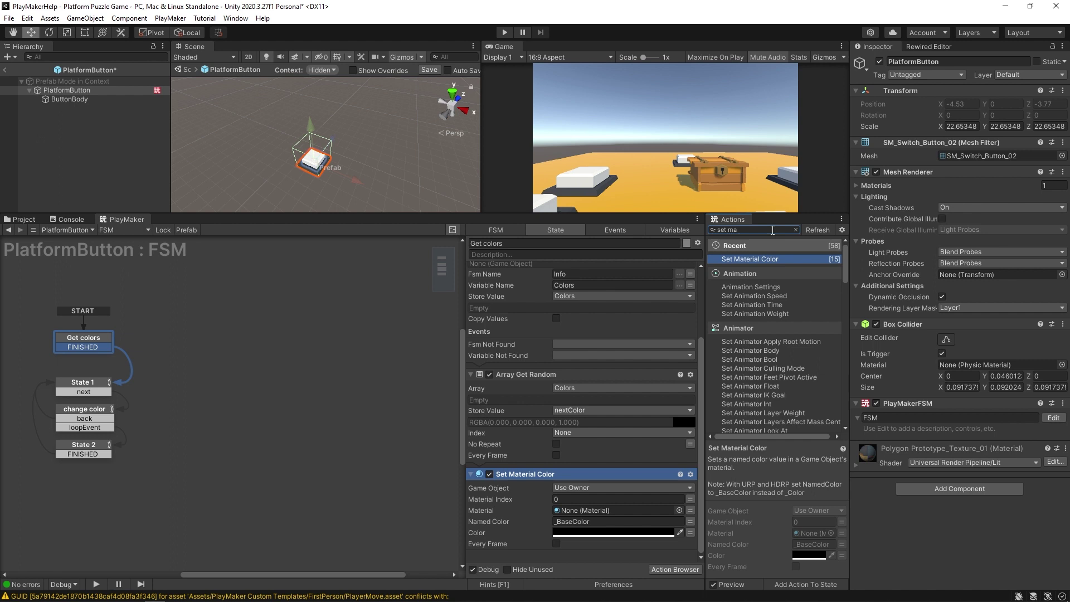
pyautogui.click(574, 488)
pyautogui.click(585, 508)
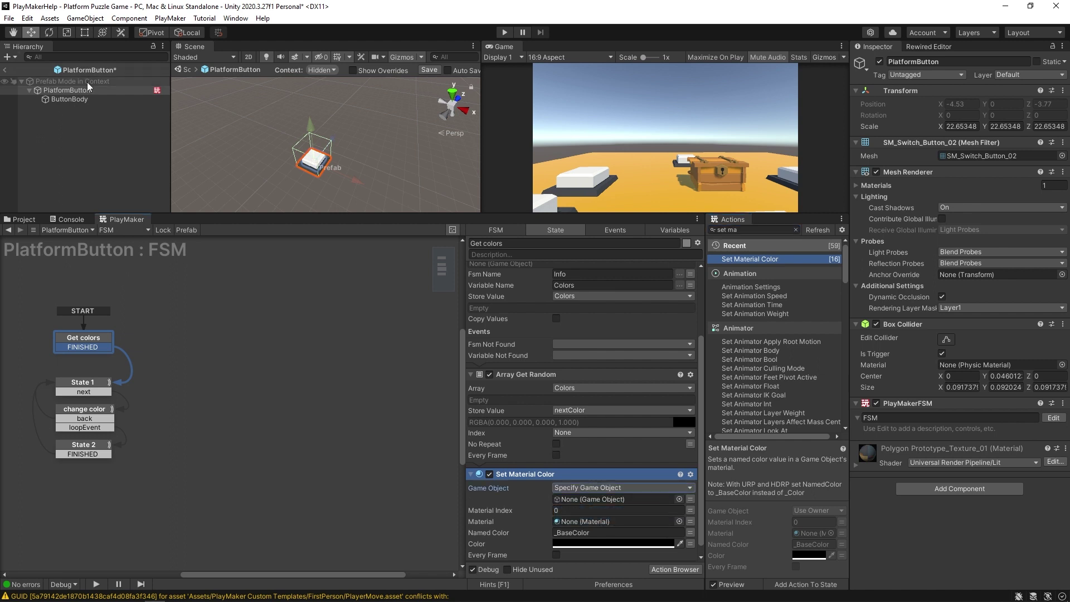
pyautogui.moveTo(70, 100); pyautogui.dragTo(595, 498)
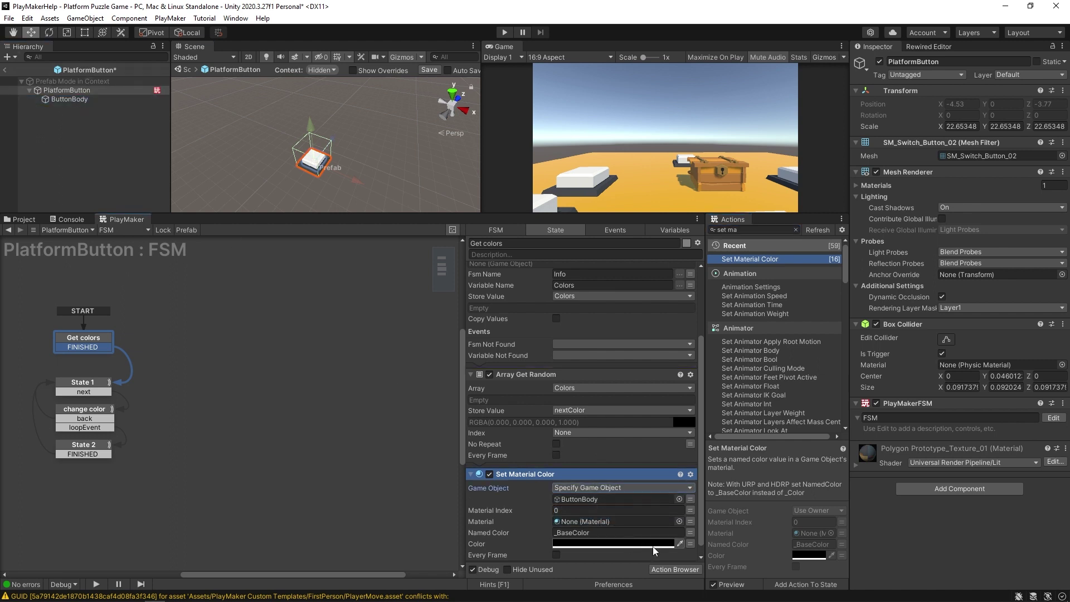
# Step: Set the Set Material Color action's color to the nextColor variable, then save and exit the prefab
pyautogui.click(690, 544)
pyautogui.click(566, 510)
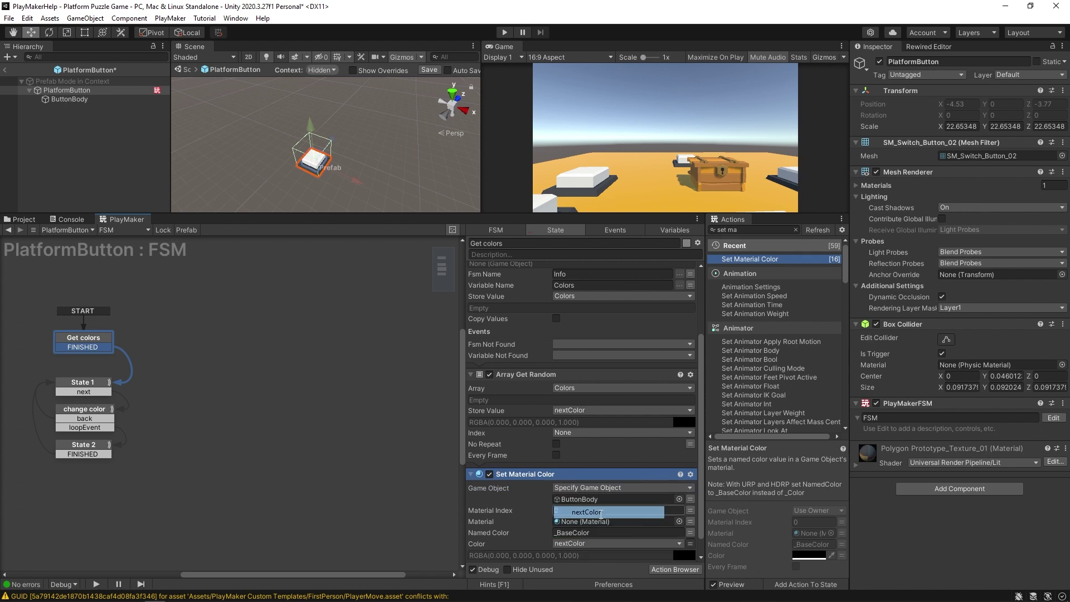
pyautogui.hotkey('ctrl', 's')
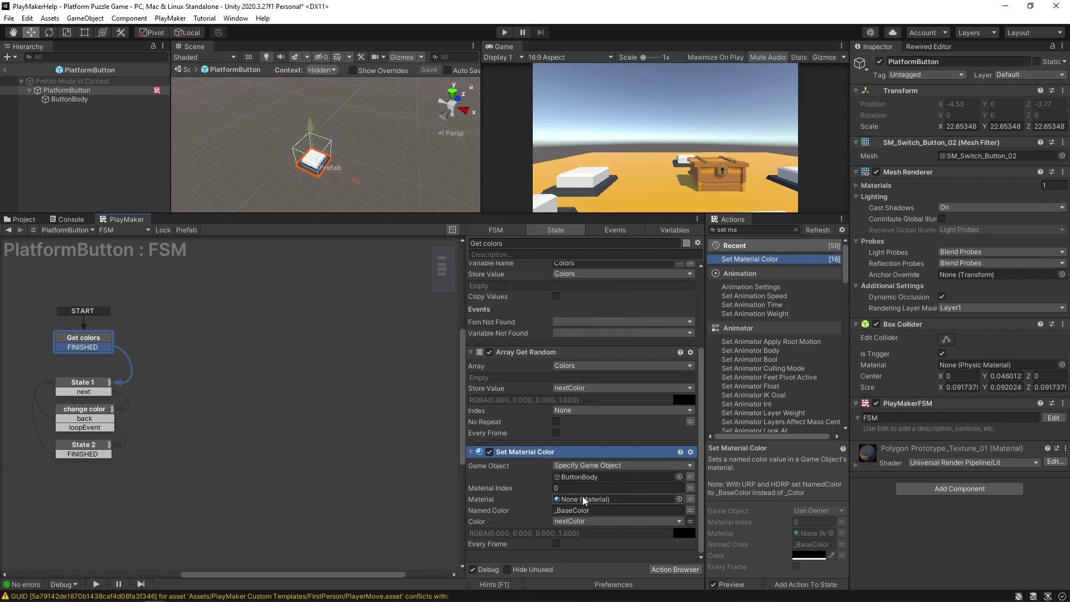
pyautogui.click(5, 70)
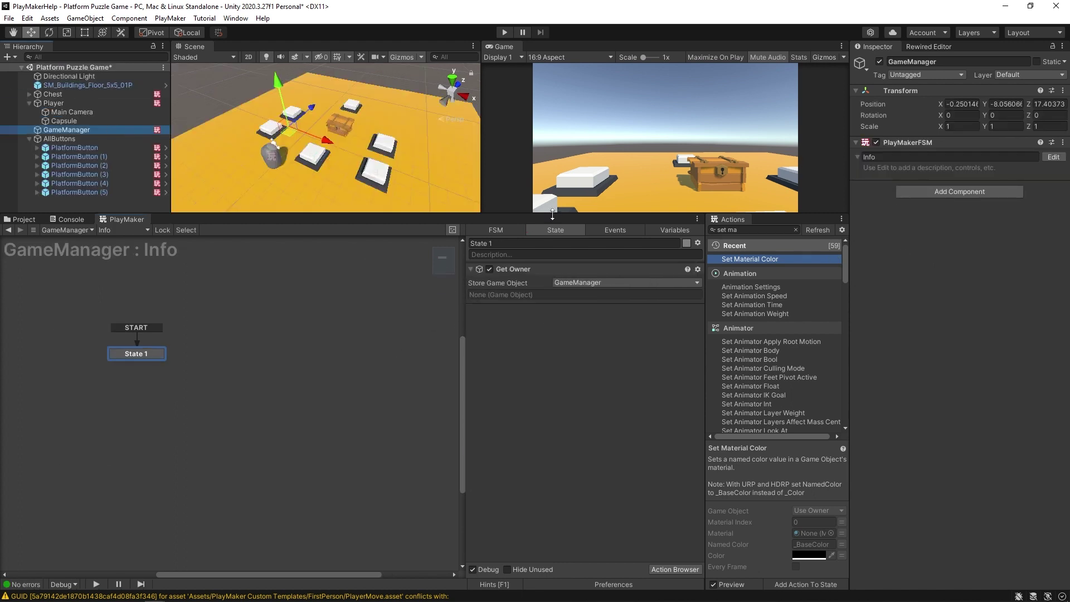
# Step: Enlarge the Scene and Game views, run the game, and step on the nearest red button until it turns green
pyautogui.moveTo(552, 214); pyautogui.dragTo(546, 420)
pyautogui.hotkey('ctrl', 'p')
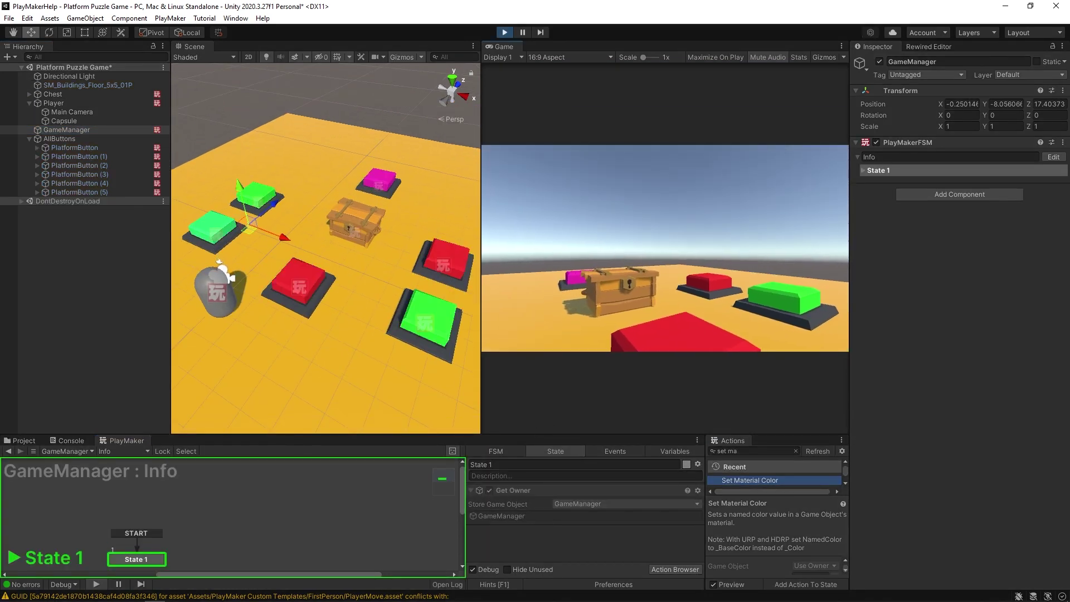
pyautogui.press('s')
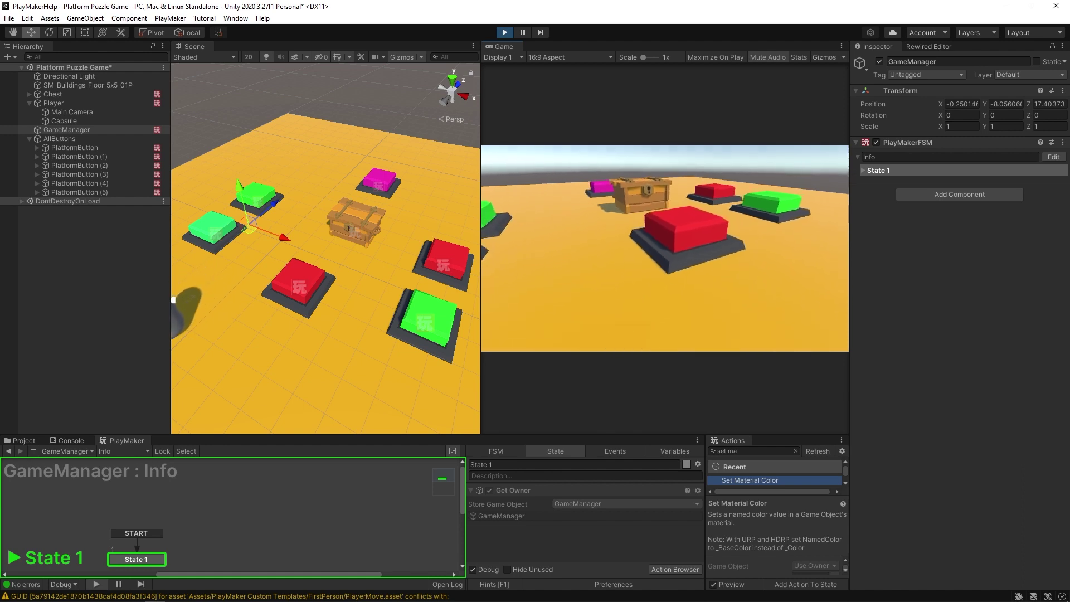
pyautogui.press('w')
pyautogui.press('s')
pyautogui.press('w')
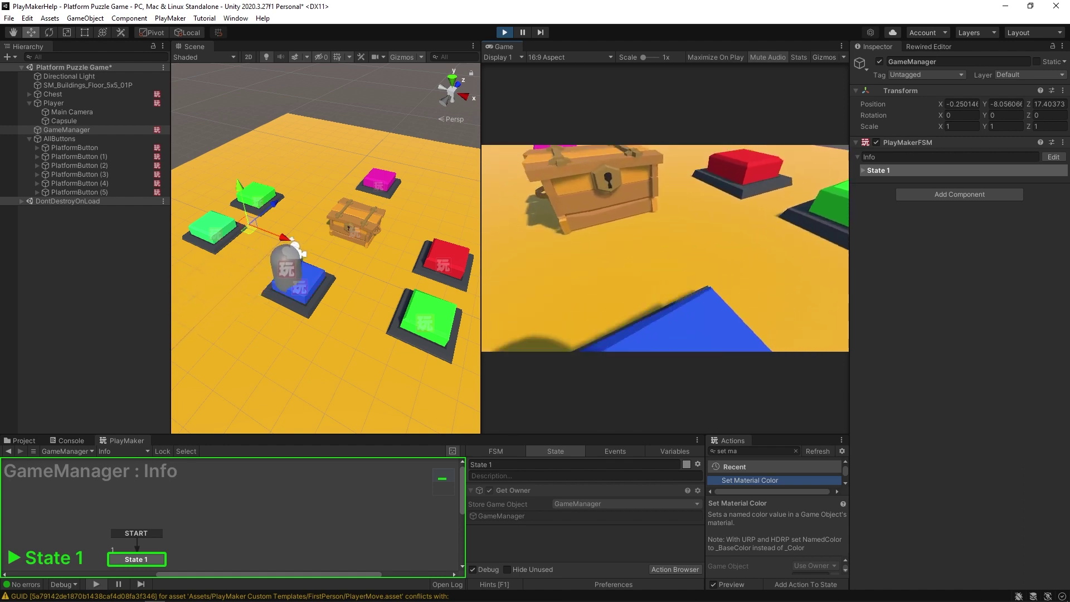
pyautogui.press('s')
pyautogui.press('w')
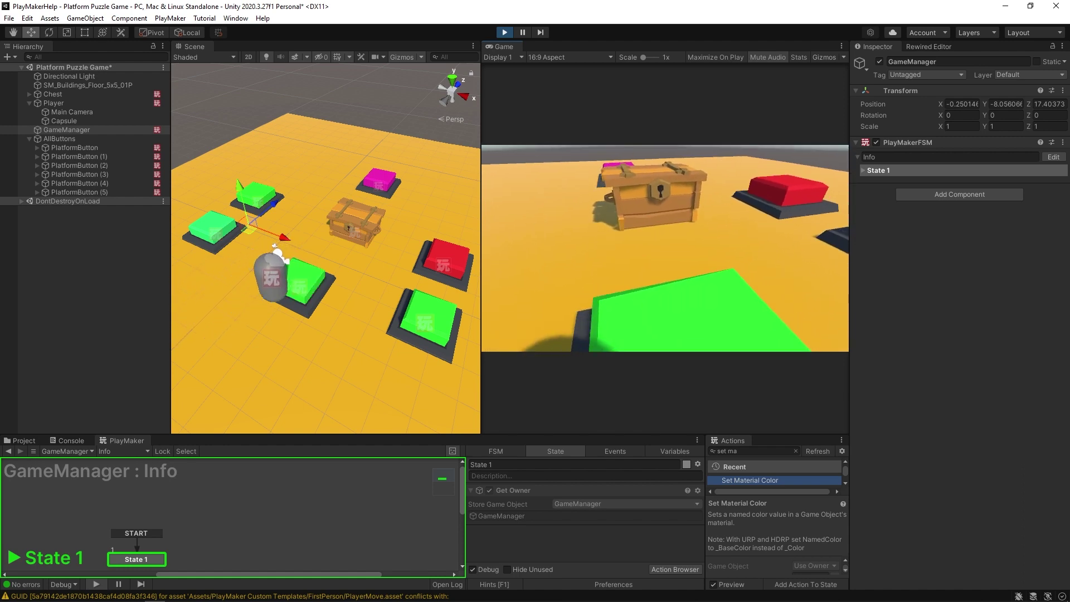
pyautogui.press('s')
# Step: Walk the player around to the remaining red button beside the chest and step on it until it turns green
pyautogui.press('d')
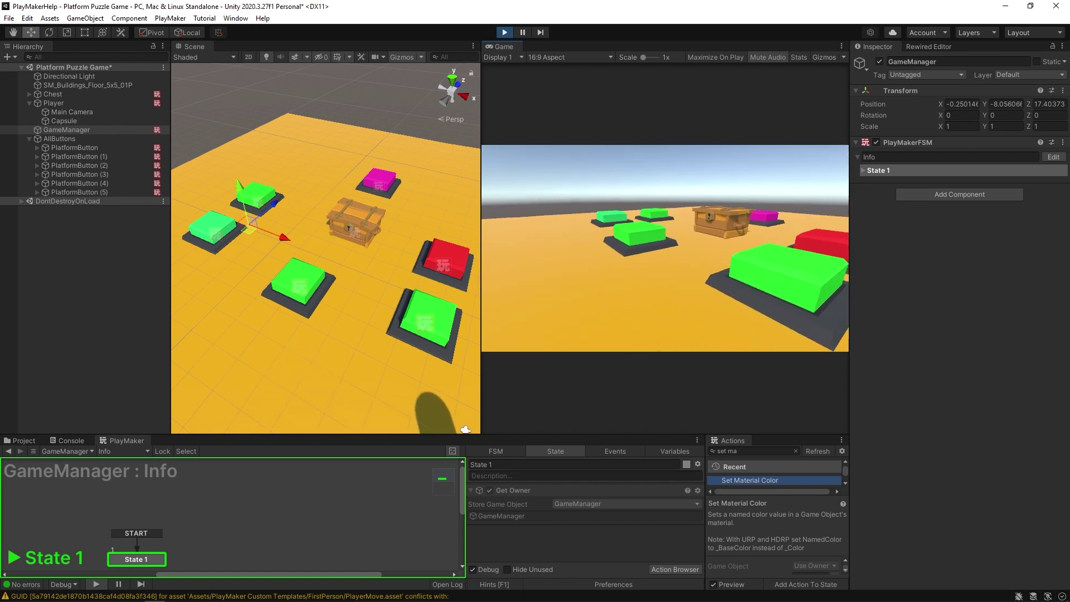
pyautogui.press('d')
pyautogui.press('d')
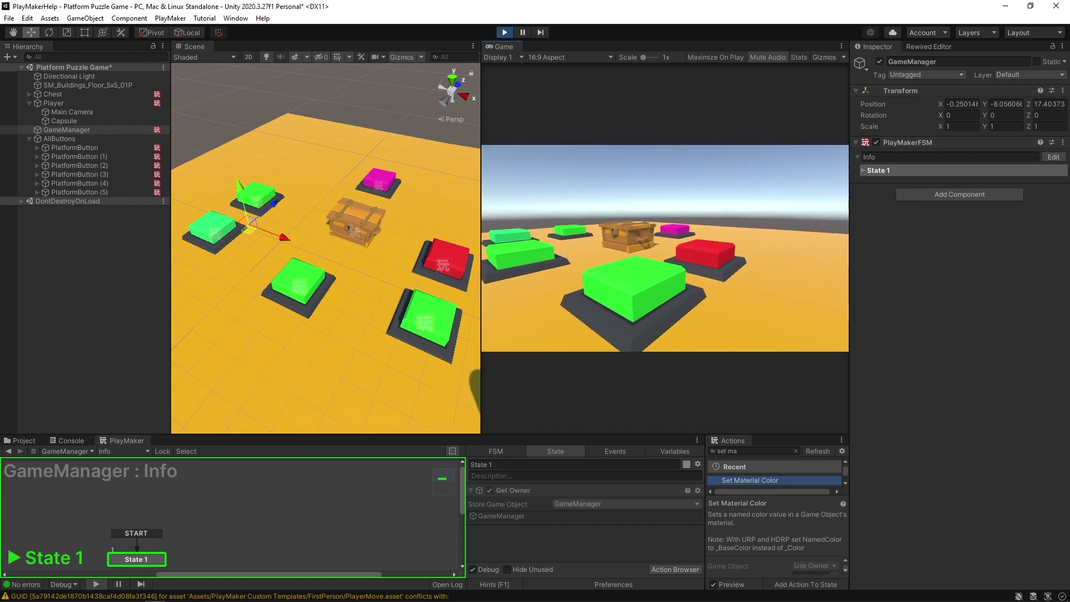
pyautogui.press('w')
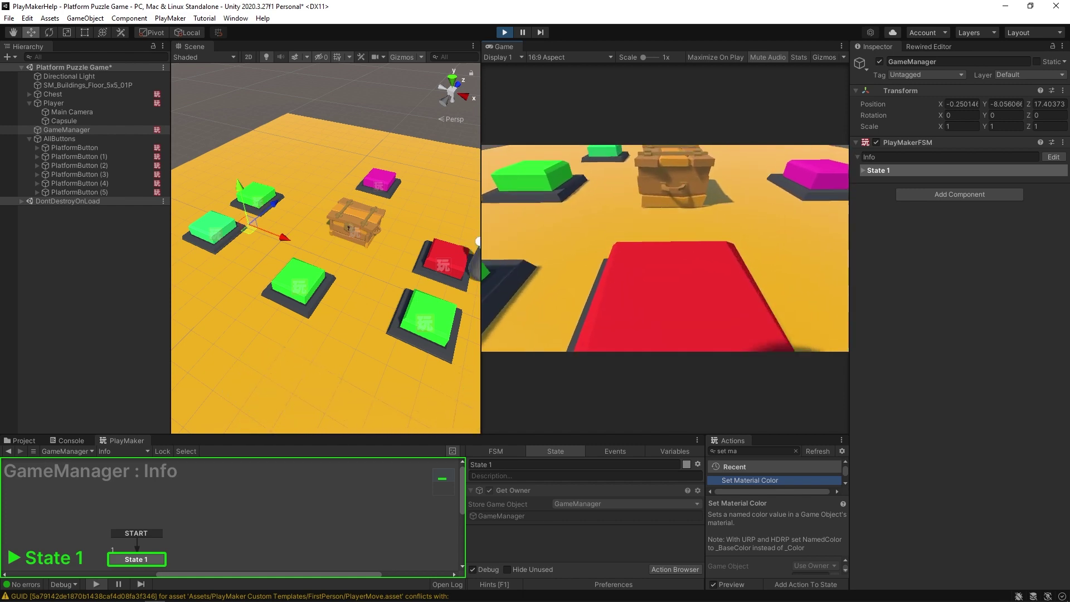
pyautogui.press('s')
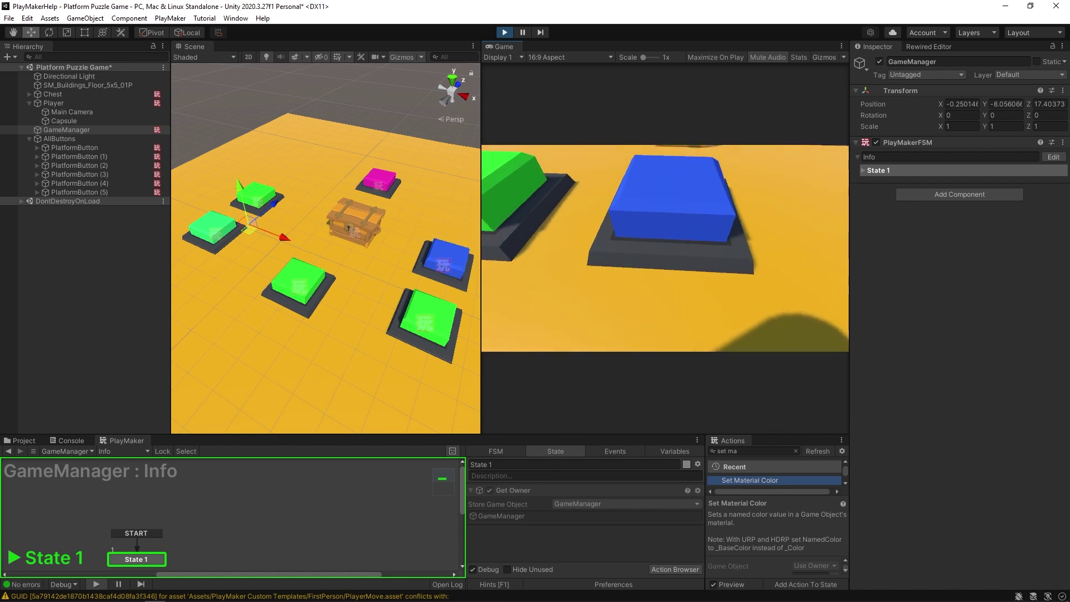
pyautogui.press('w')
pyautogui.press('s')
pyautogui.press('d')
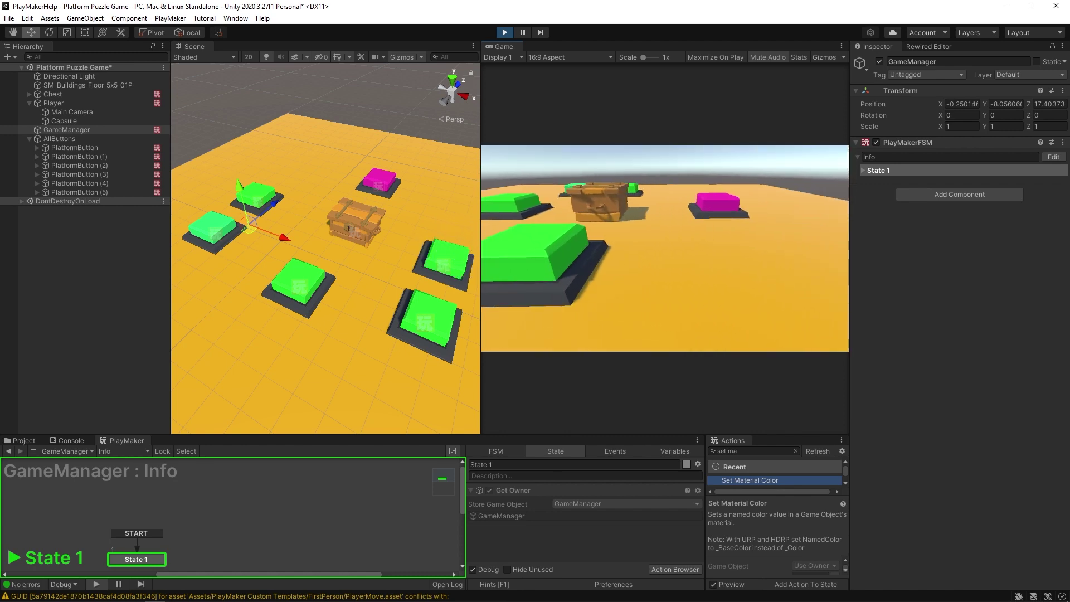
# Step: Walk the player to the magenta button behind the chest and step on it repeatedly until it turns green
pyautogui.press('w')
pyautogui.press('w')
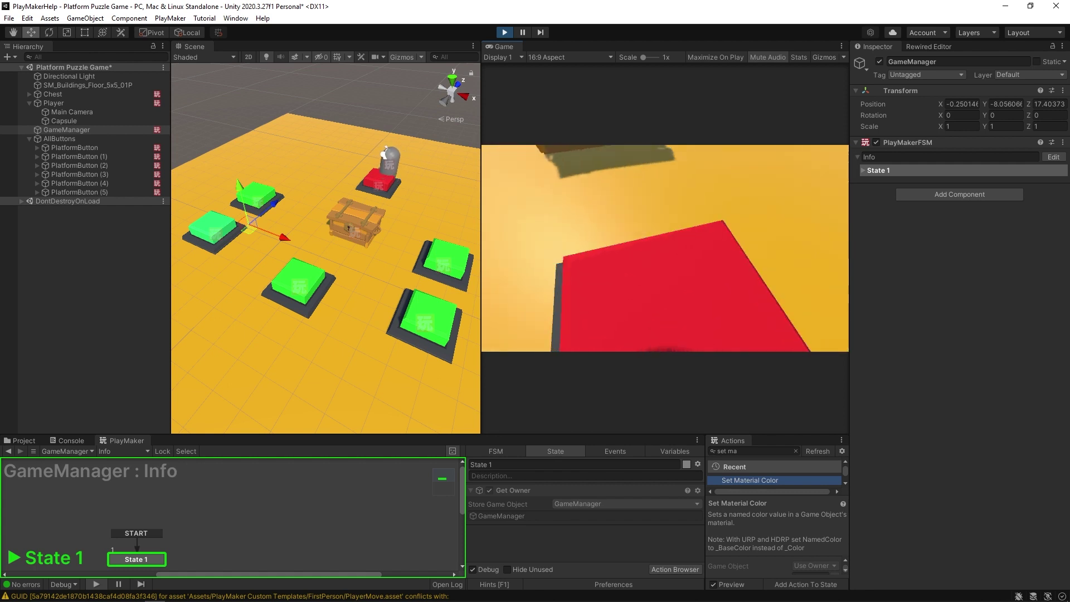
pyautogui.press('s')
pyautogui.press('w')
pyautogui.press('w')
pyautogui.press('s')
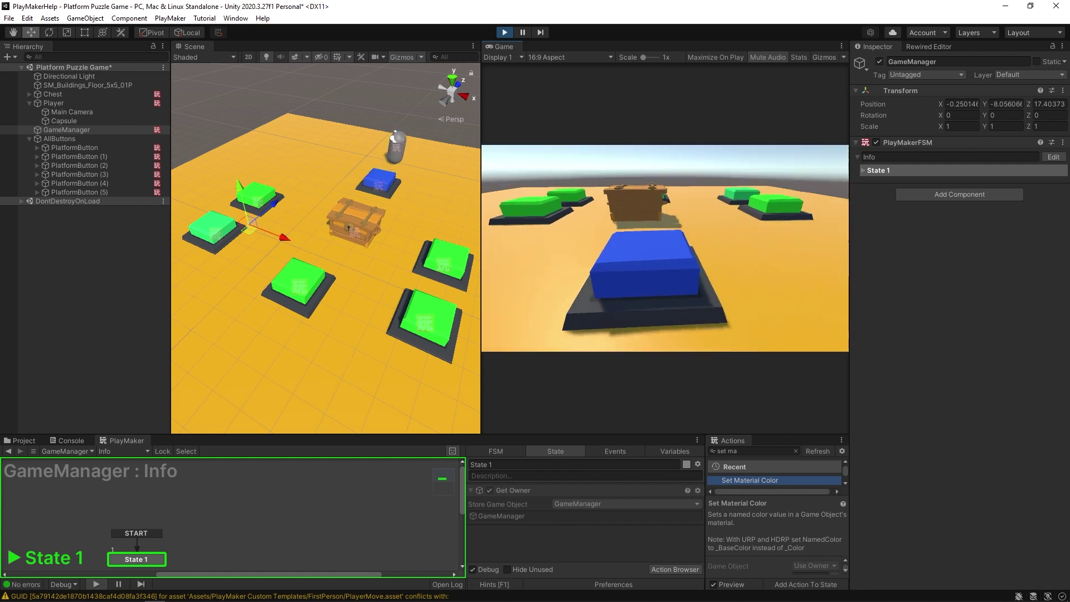
pyautogui.press('w')
pyautogui.press('s')
# Step: Walk the player around to the teal button and step on it repeatedly until it matches the other green buttons
pyautogui.press('d')
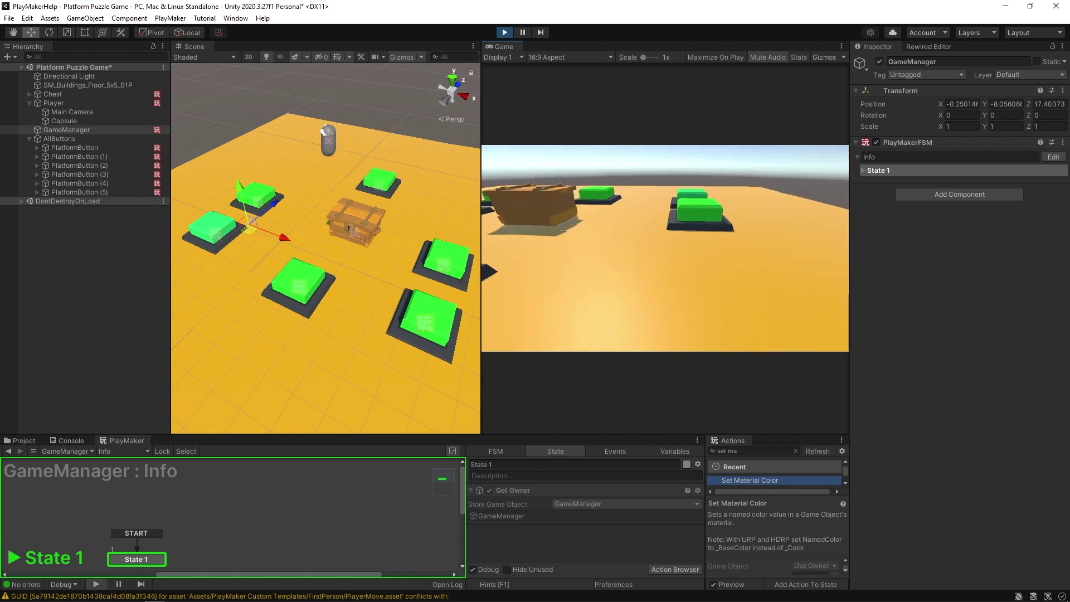
pyautogui.press('d')
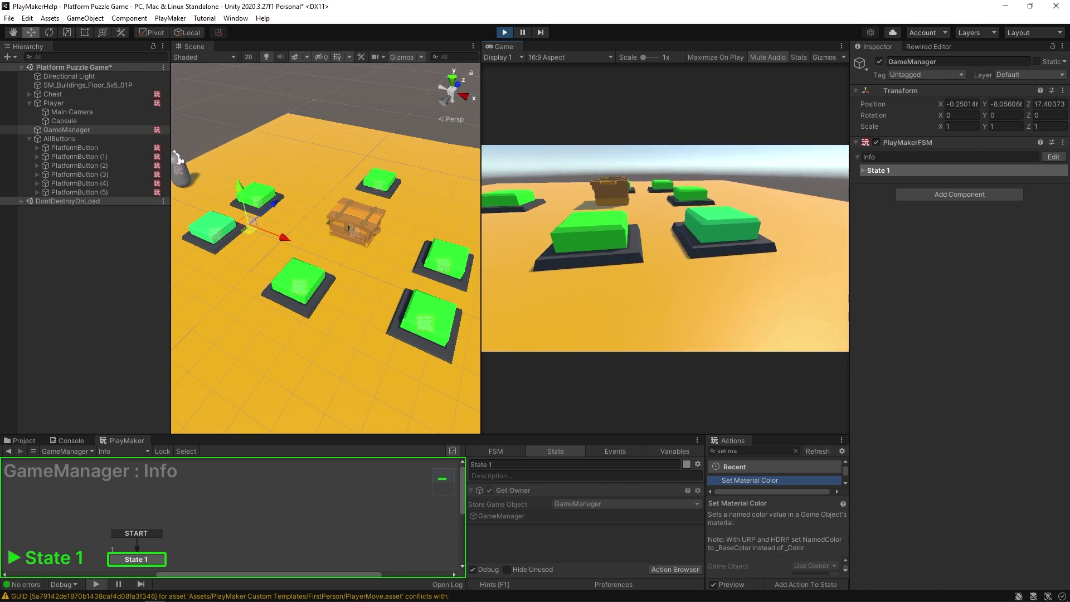
pyautogui.press('w')
pyautogui.press('s')
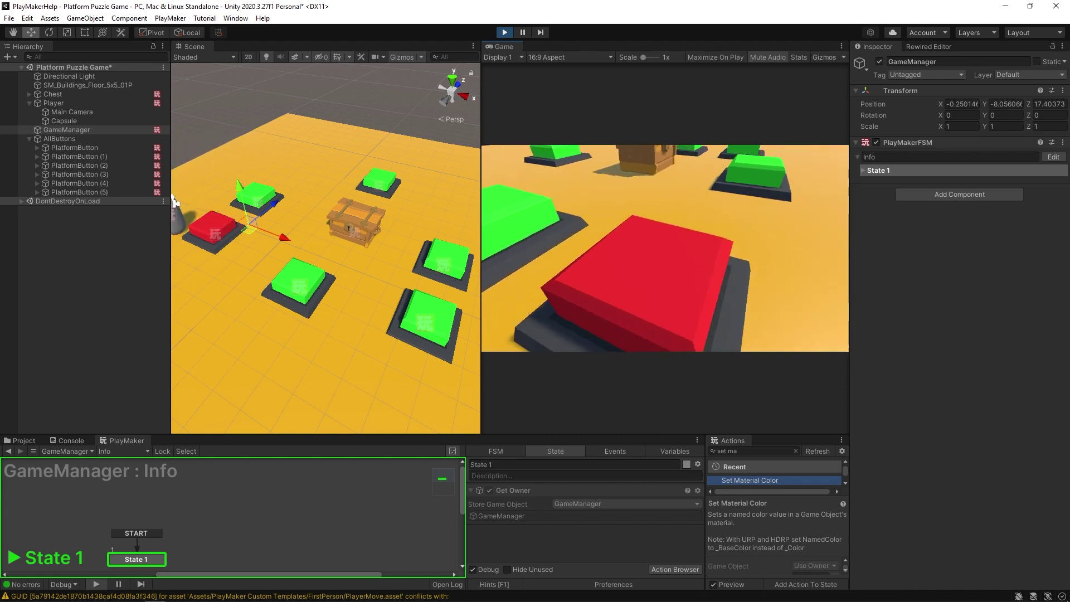
pyautogui.press('w')
pyautogui.press('s')
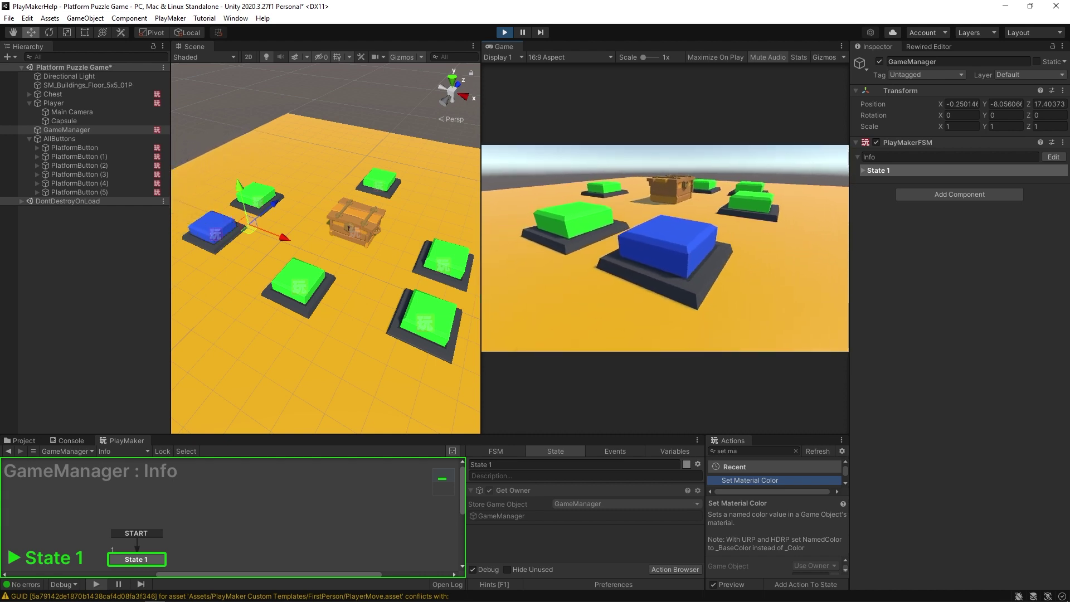
pyautogui.press('w')
pyautogui.press('s')
pyautogui.press('d')
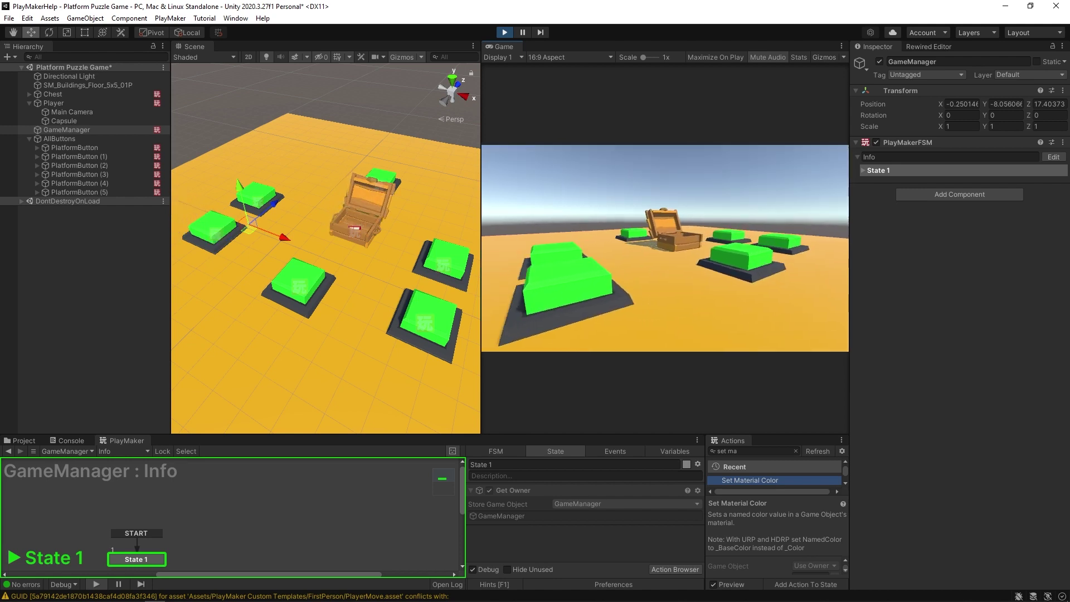
# Step: Stop the game and enlarge the PlayMaker editor area below the Scene and Game views
pyautogui.hotkey('ctrl', 'p')
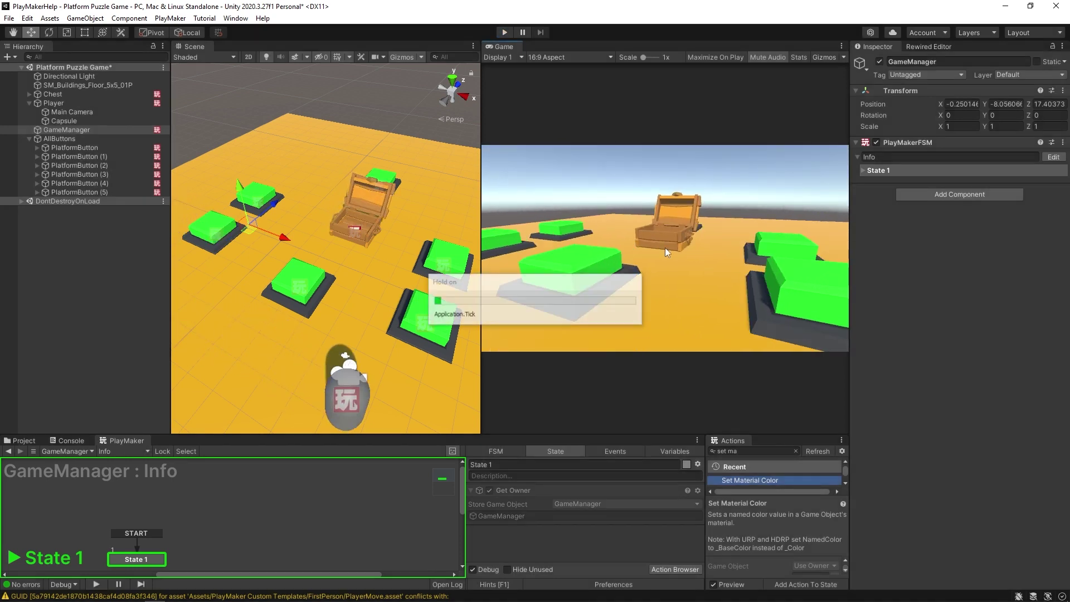
pyautogui.moveTo(371, 434); pyautogui.dragTo(362, 311)
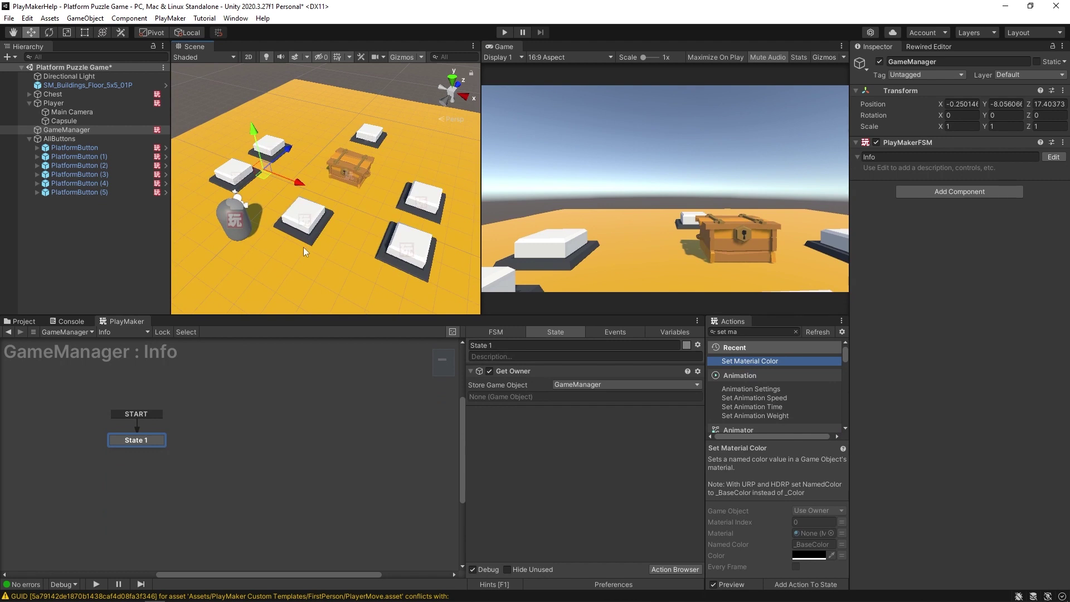
pyautogui.moveTo(293, 194)
pyautogui.mouseDown(button='right')
pyautogui.moveTo(317, 196)
pyautogui.moveTo(303, 190)
pyautogui.mouseUp(button='right')
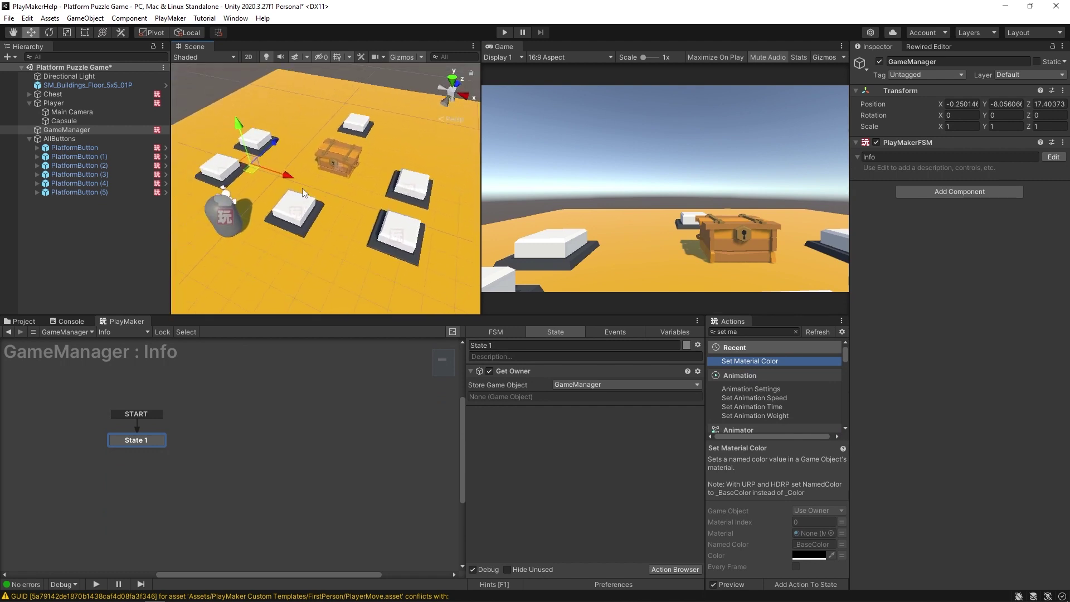